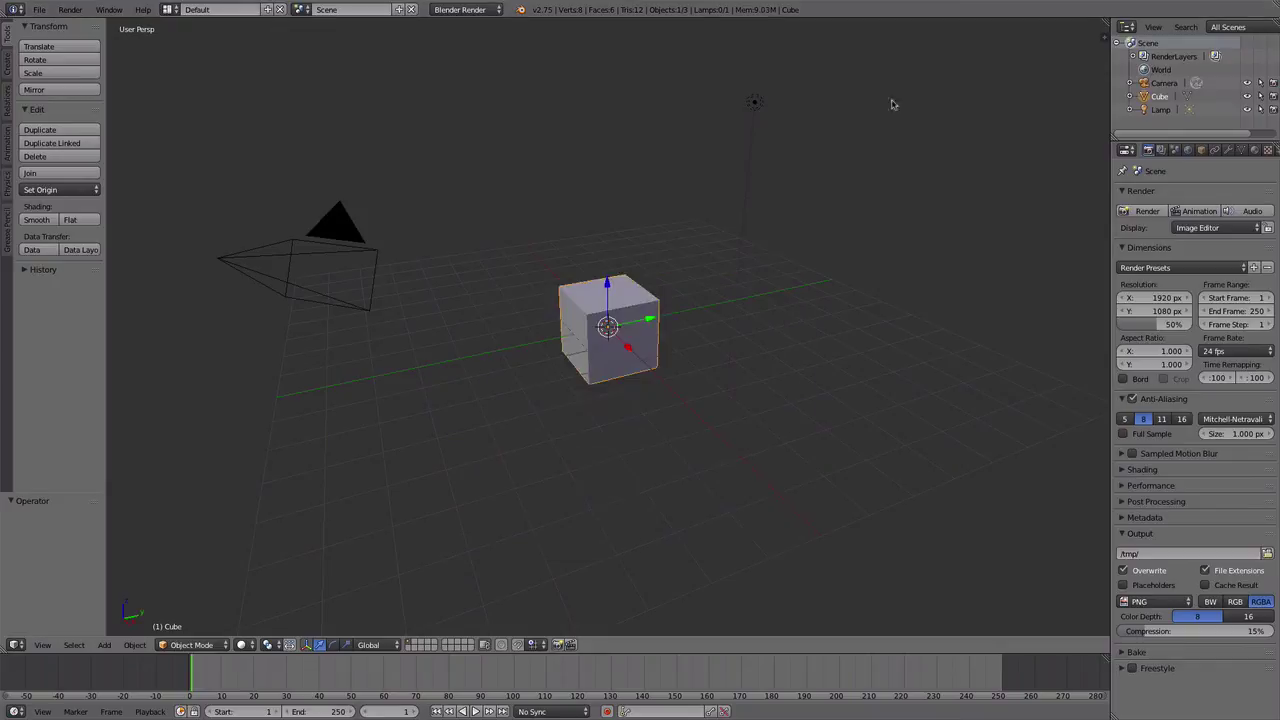
Delete the default cube and move the camera to Y -8, Z 3, viewing through it
{"action": "key", "text": "Delete"}
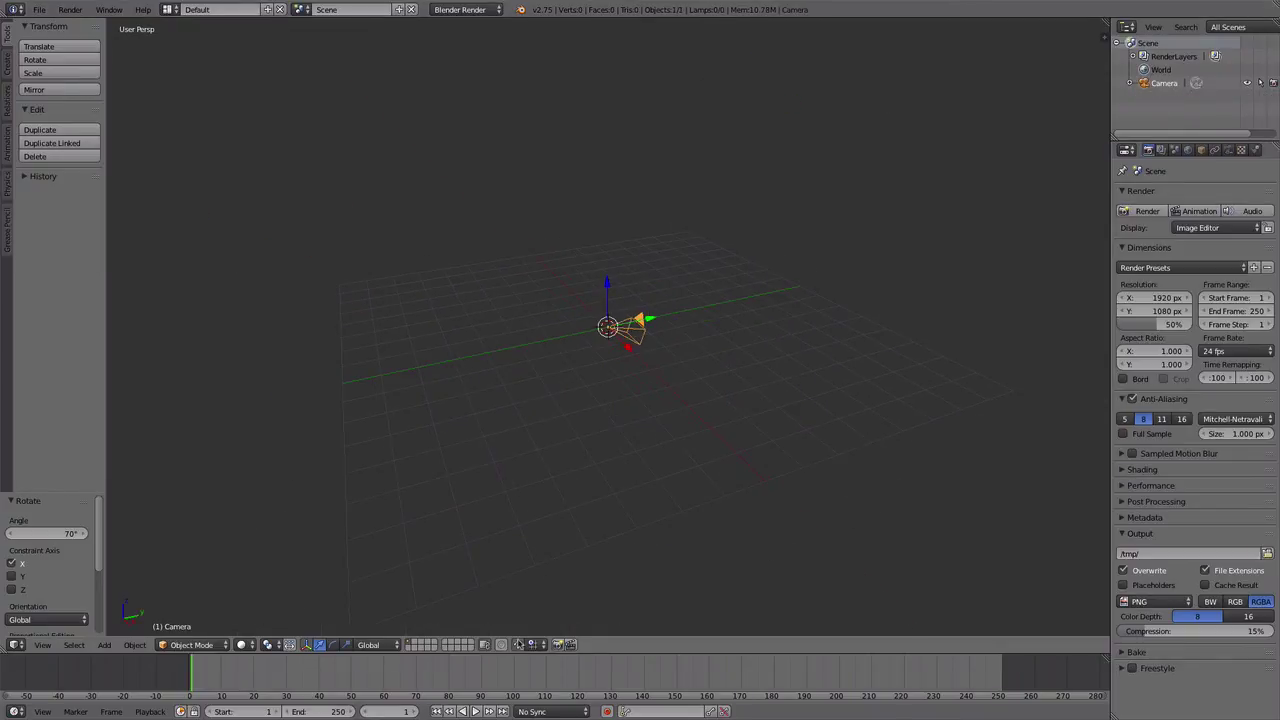
{"action": "type", "text": "gy-8"}
{"action": "key", "text": "Return"}
{"action": "type", "text": "z3"}
{"action": "key", "text": "Return"}
{"action": "key", "text": "KP_0"}
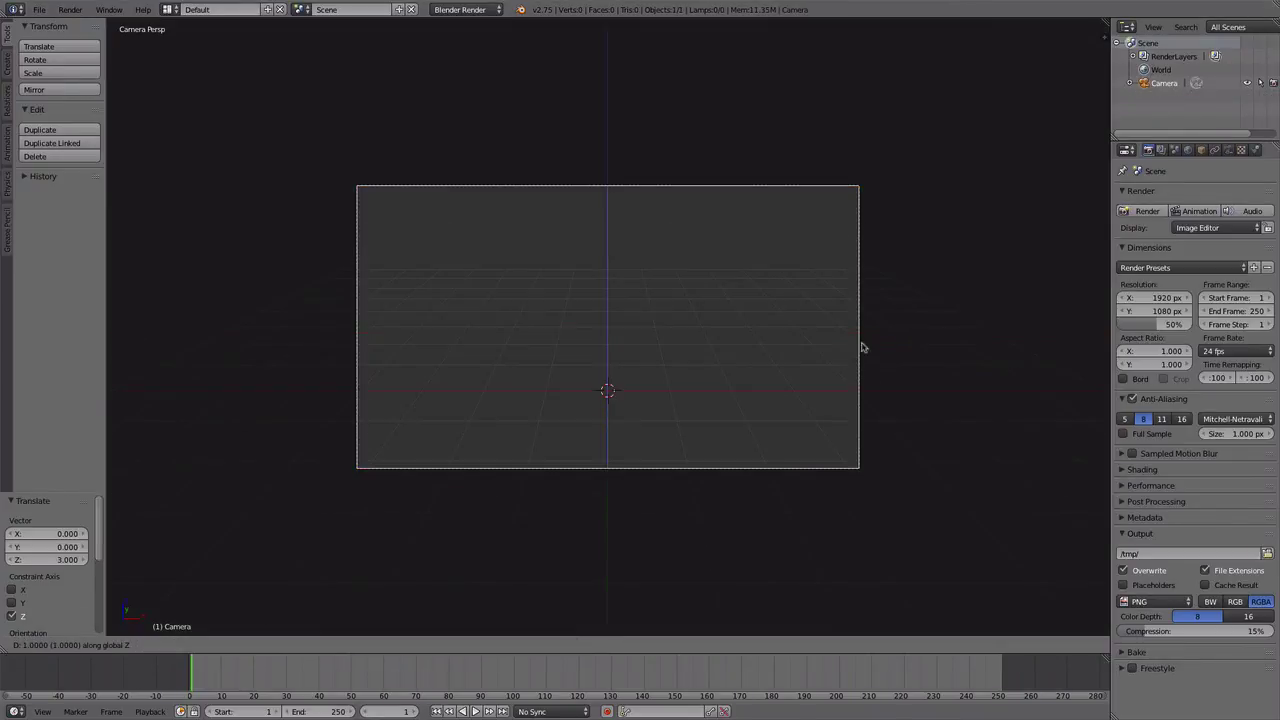
Add a text object, stand it upright at 70° on X, and load a bold font
{"action": "key", "text": "shift+a"}
{"action": "left_click", "coordinate": [895, 467]}
{"action": "left_click", "coordinate": [1241, 149]}
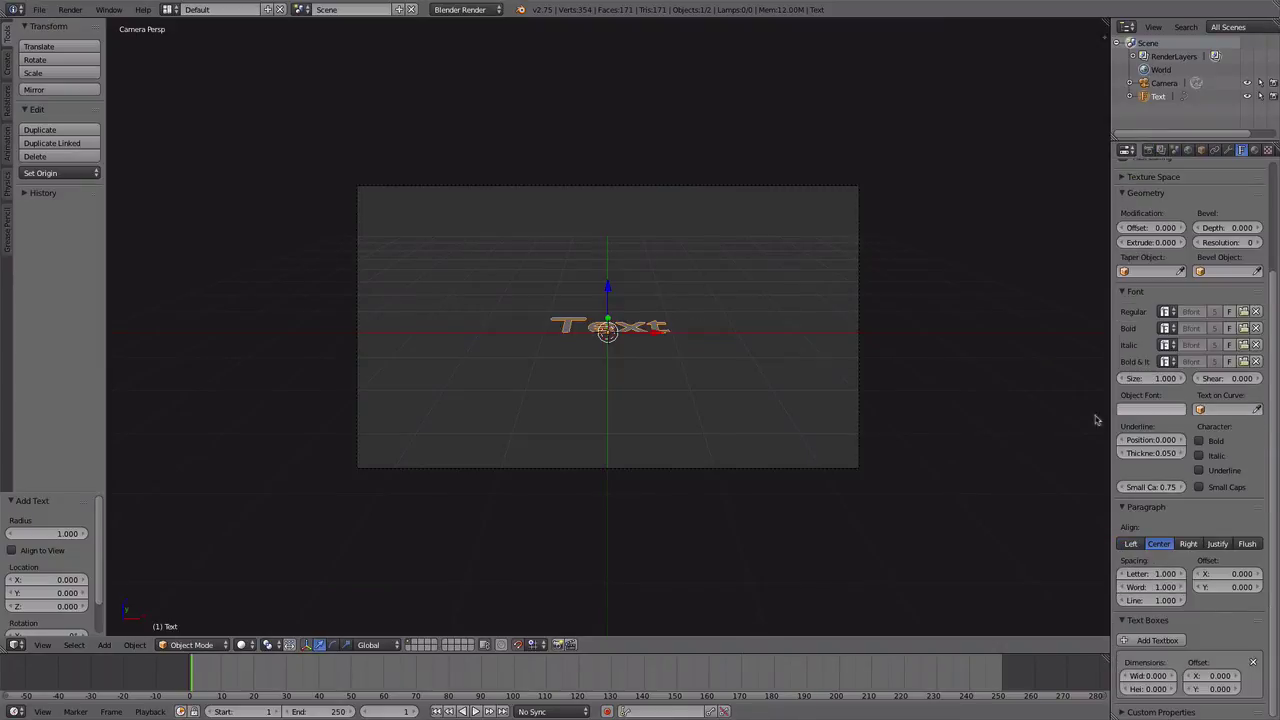
{"action": "type", "text": "rx70"}
{"action": "key", "text": "Return"}
{"action": "left_click", "coordinate": [1243, 311]}
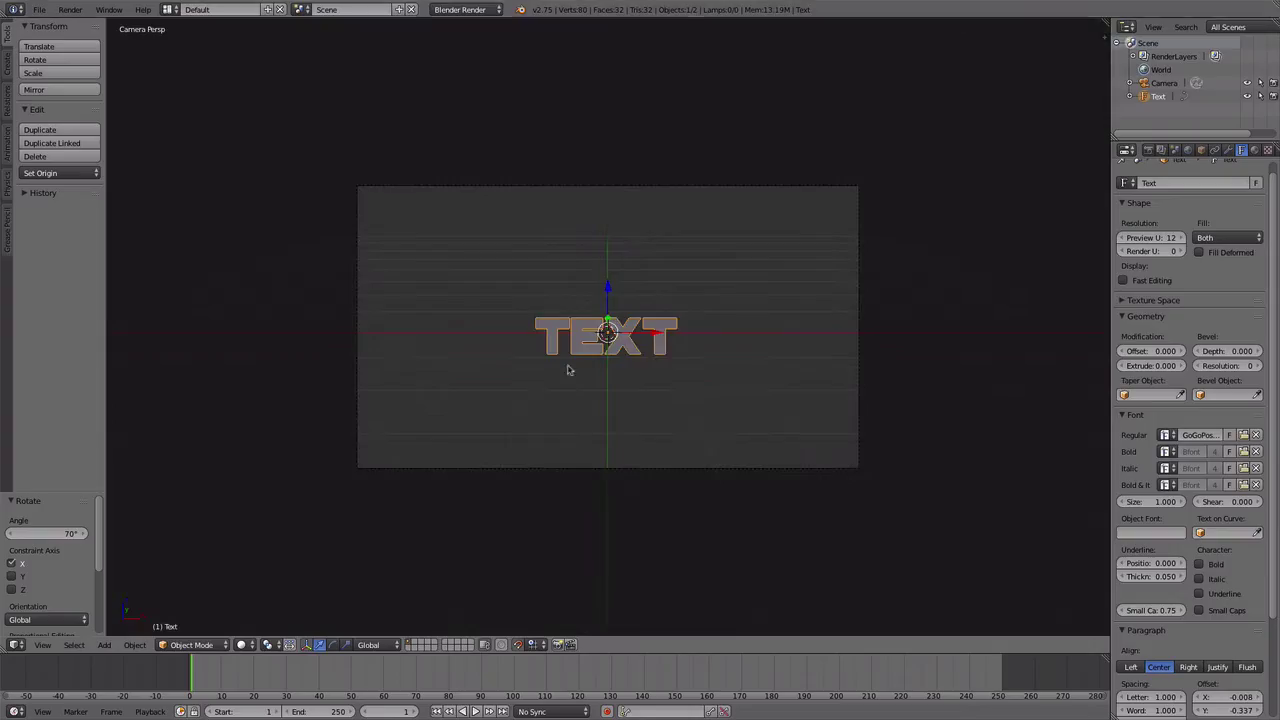
{"action": "middle_click_drag", "start_coordinate": [567, 370], "coordinate": [460, 345]}
Change the text to read NAME and centre its geometry on the origin
{"action": "key", "text": "Tab"}
{"action": "key", "text": "BackSpace"}
{"action": "key", "text": "BackSpace"}
{"action": "key", "text": "BackSpace"}
{"action": "key", "text": "BackSpace"}
{"action": "type", "text": "NAME"}
{"action": "key", "text": "Tab"}
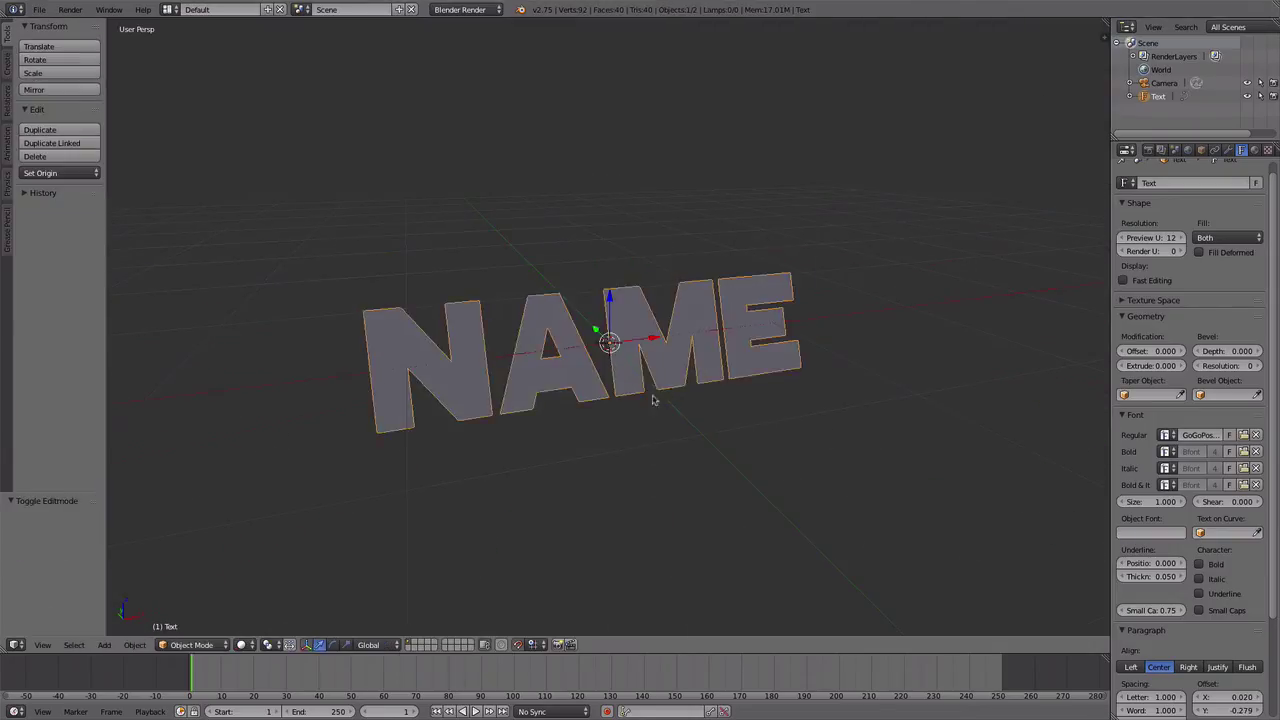
{"action": "left_click", "coordinate": [60, 173]}
{"action": "left_click", "coordinate": [50, 189]}
Extrude the text to 0.1 with bevel depth 0.012 and bevel resolution 7
{"action": "middle_click_drag", "start_coordinate": [600, 400], "coordinate": [700, 400]}
{"action": "mouse_move", "coordinate": [1150, 365]}
{"action": "left_mouse_down"}
{"action": "mouse_move", "coordinate": [1165, 365]}
{"action": "mouse_move", "coordinate": [1140, 365]}
{"action": "left_mouse_up"}
{"action": "middle_click_drag", "start_coordinate": [700, 400], "coordinate": [1000, 380]}
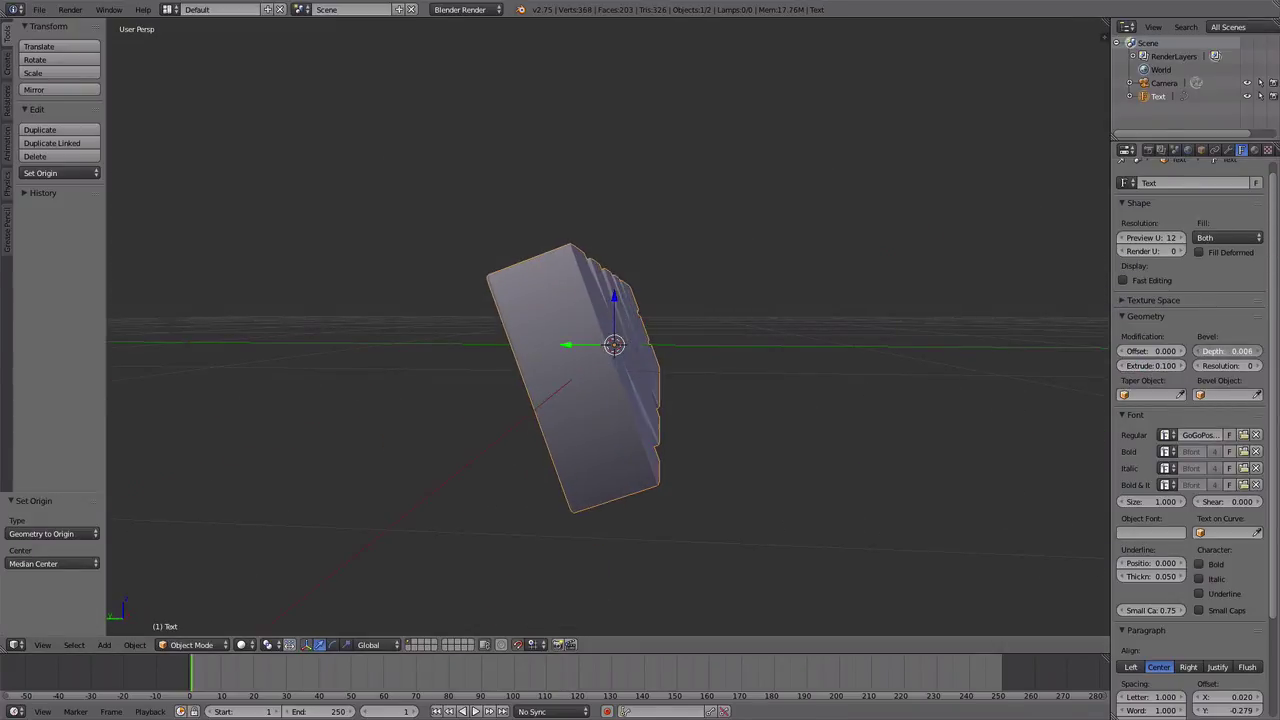
{"action": "left_click_drag", "start_coordinate": [1220, 365], "coordinate": [1200, 365]}
{"action": "middle_click_drag", "start_coordinate": [700, 450], "coordinate": [440, 420]}
{"action": "scroll", "coordinate": [571, 434], "scroll_direction": "down", "scroll_amount": 3}
In the Video Sequence Editor, set the frame rate to 30 fps and the end frame to 240
{"action": "left_click", "coordinate": [16, 644]}
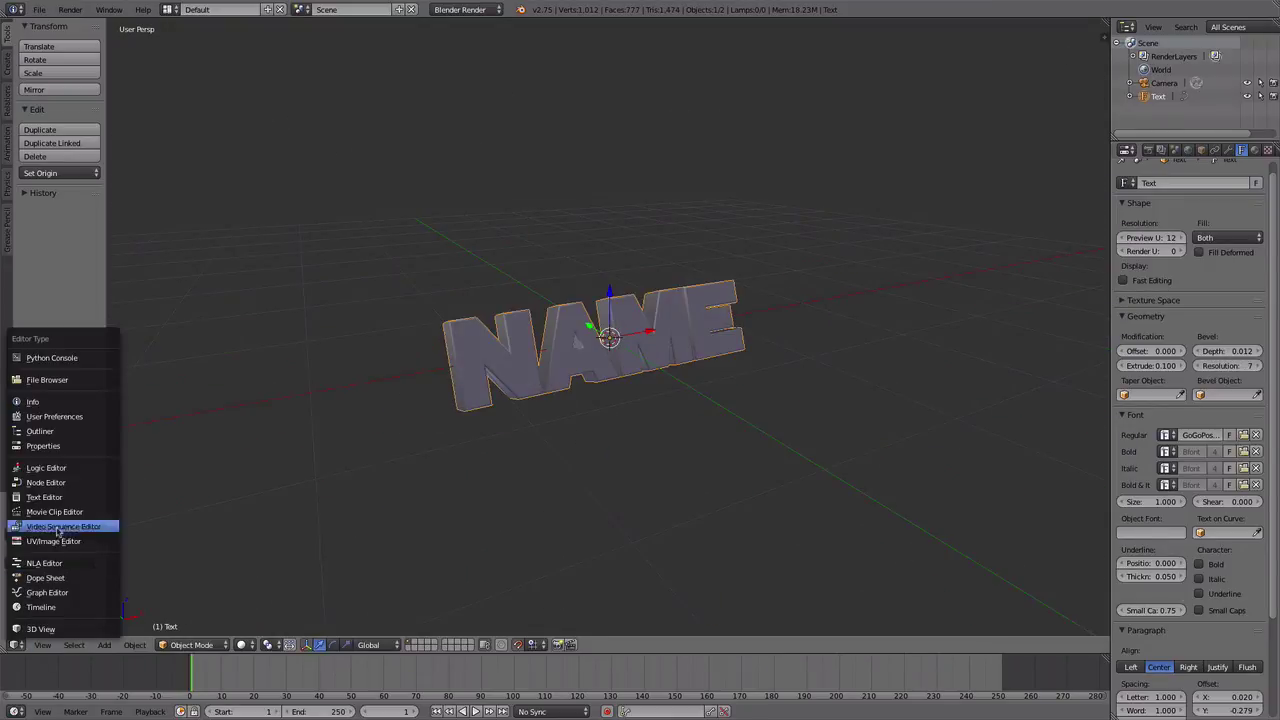
{"action": "left_click", "coordinate": [50, 523]}
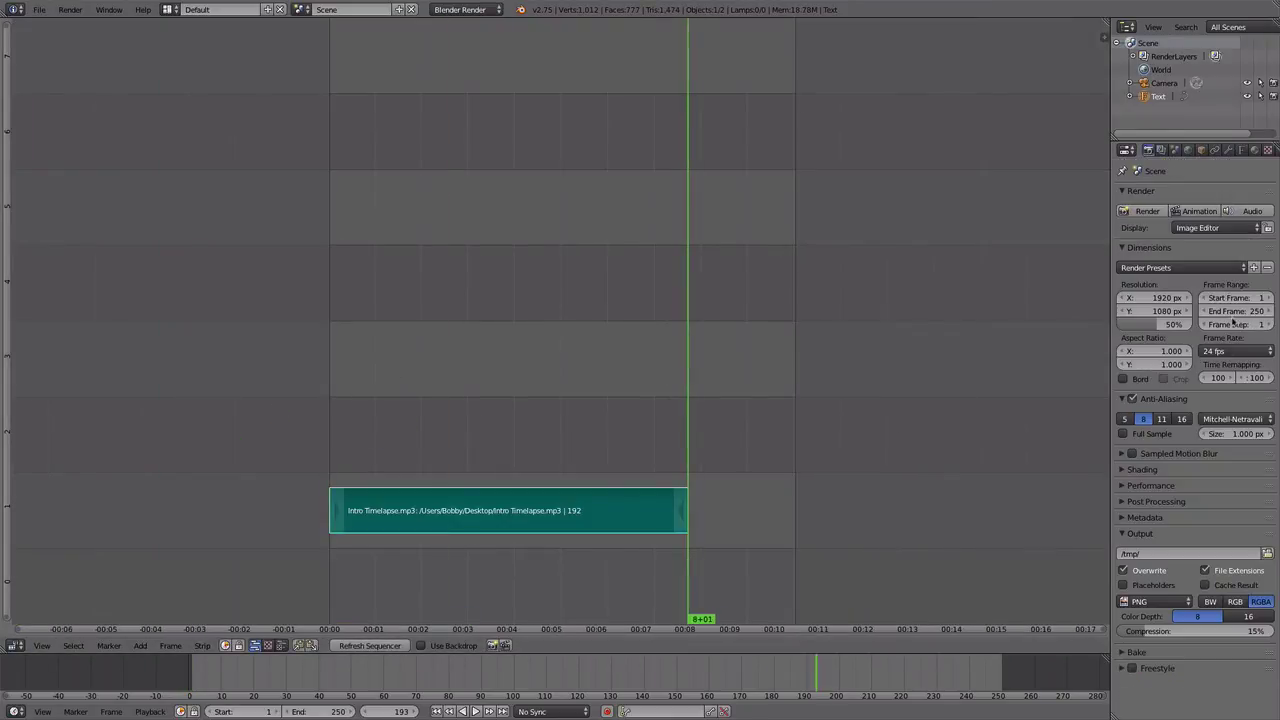
{"action": "left_click", "coordinate": [1228, 420]}
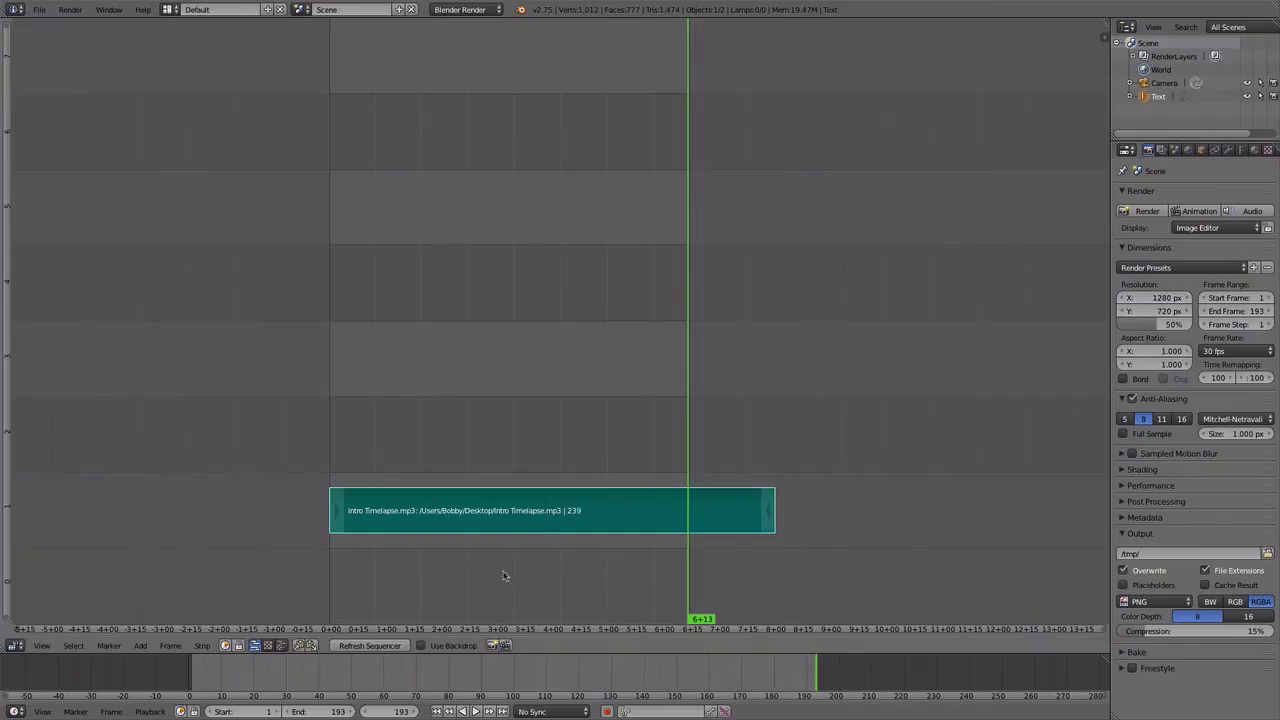
{"action": "left_click", "coordinate": [776, 594]}
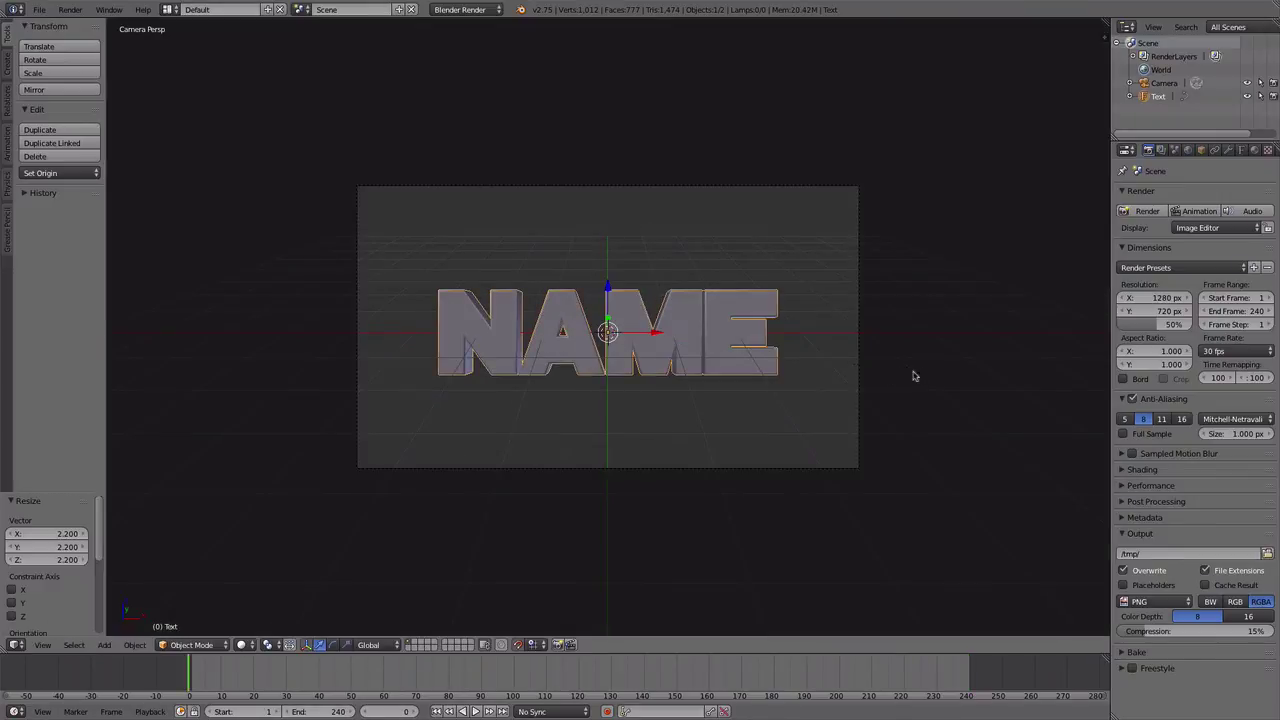
Add a cube empty tilted -20° on X and parent the NAME text to it
{"action": "left_click", "coordinate": [881, 431]}
{"action": "type", "text": "r"}
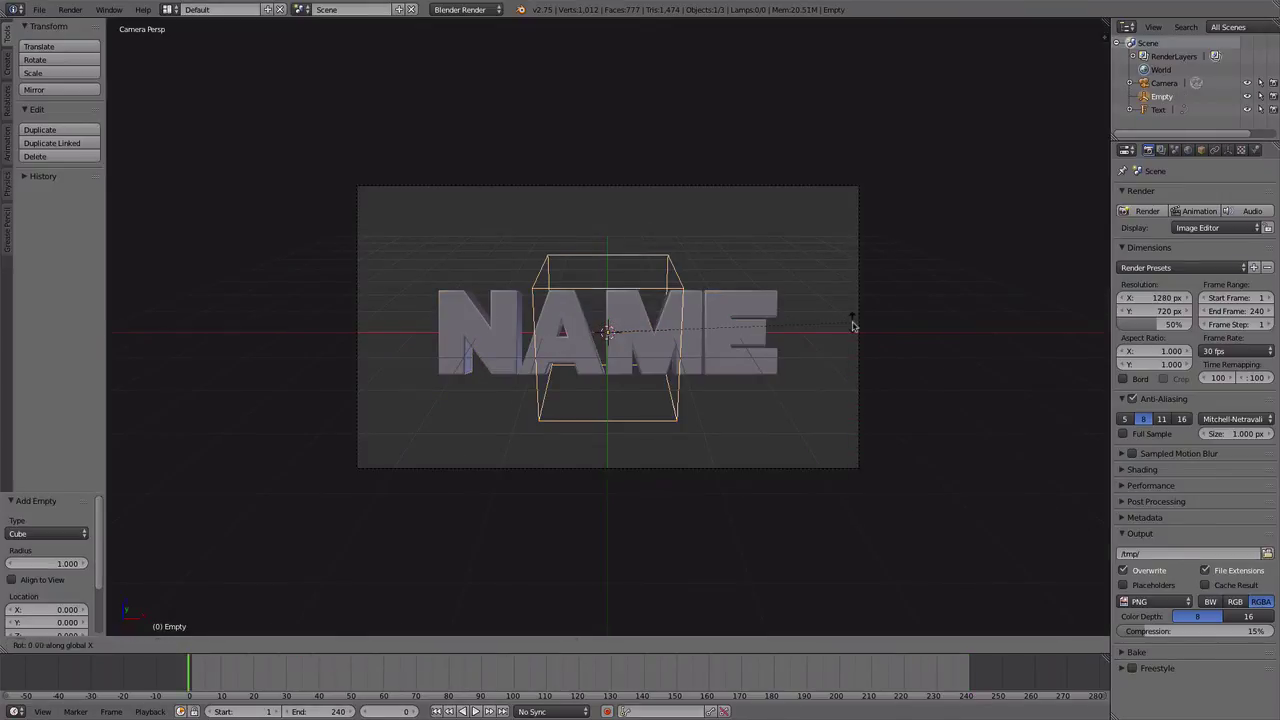
{"action": "type", "text": "x-20"}
{"action": "key", "text": "Return"}
{"action": "key", "text": "ctrl+p"}
{"action": "left_click", "coordinate": [675, 262]}
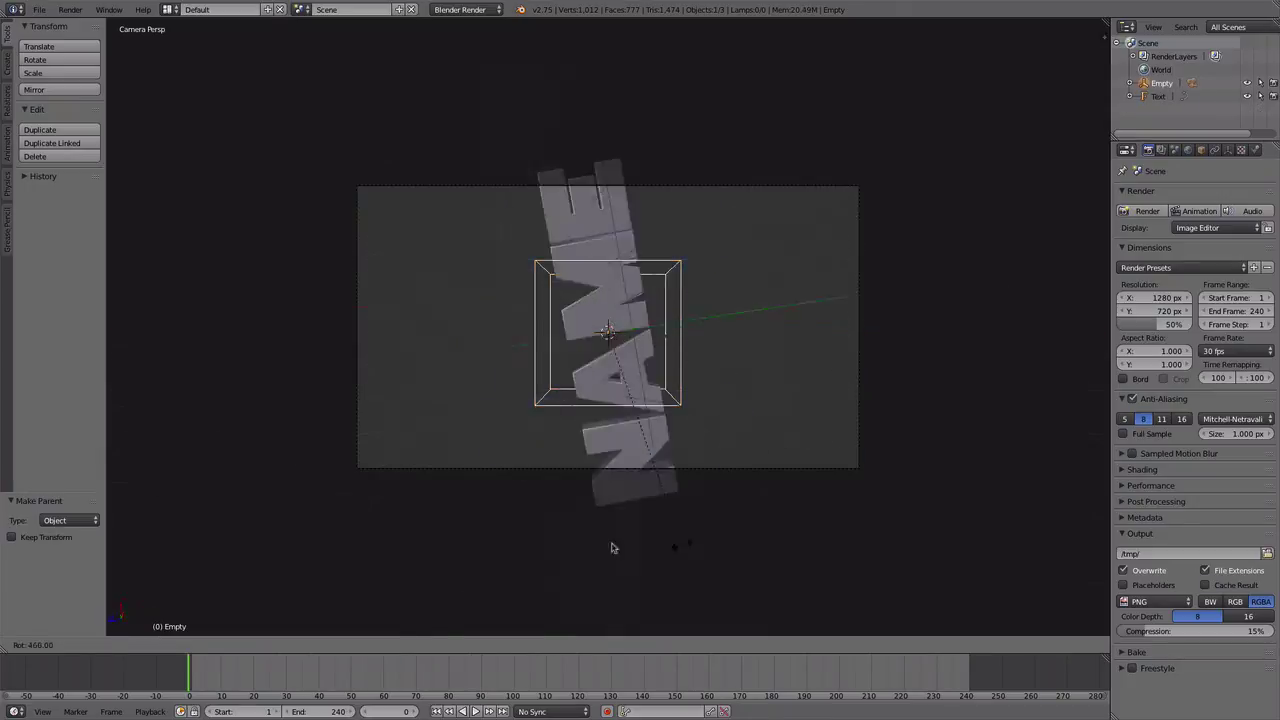
{"action": "middle_click_drag", "start_coordinate": [608, 543], "coordinate": [808, 449]}
Add a Hemi lamp and tilt it on the X axis toward the text
{"action": "key", "text": "space"}
{"action": "type", "text": "add lamp"}
{"action": "key", "text": "Return"}
{"action": "left_click", "coordinate": [744, 439]}
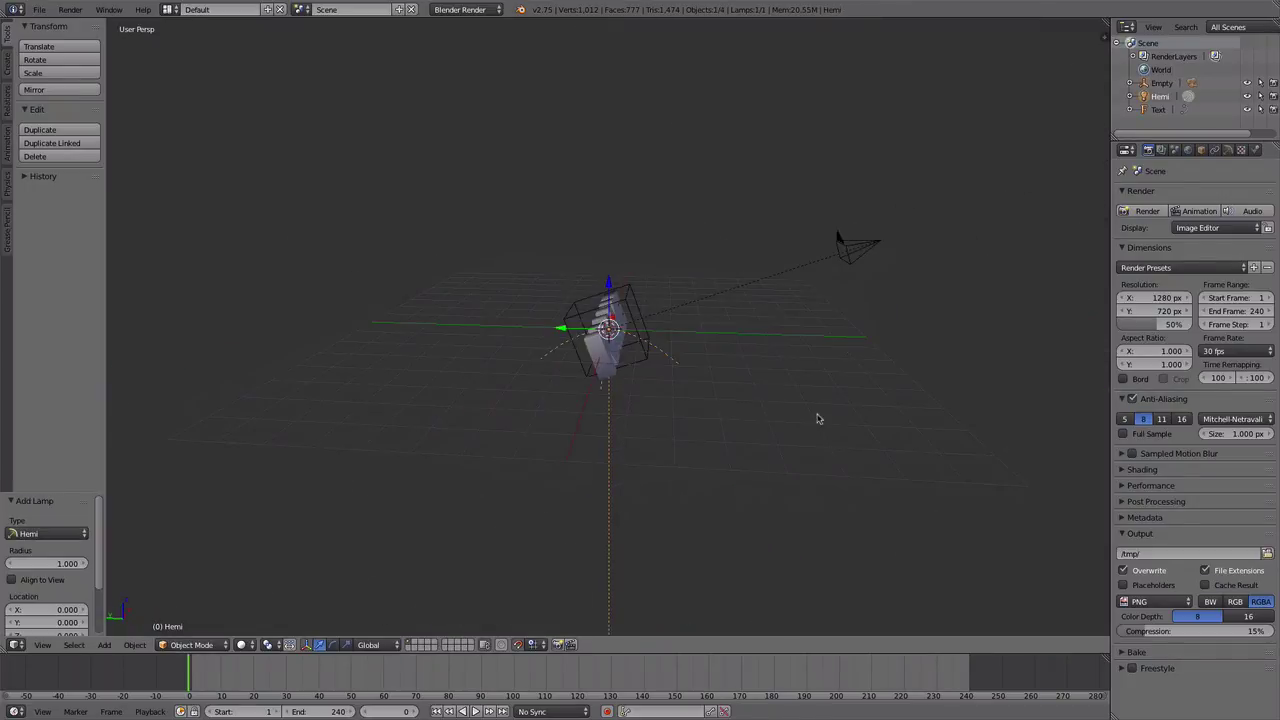
{"action": "key", "text": "Return"}
{"action": "type", "text": "rx85"}
{"action": "key", "text": "Return"}
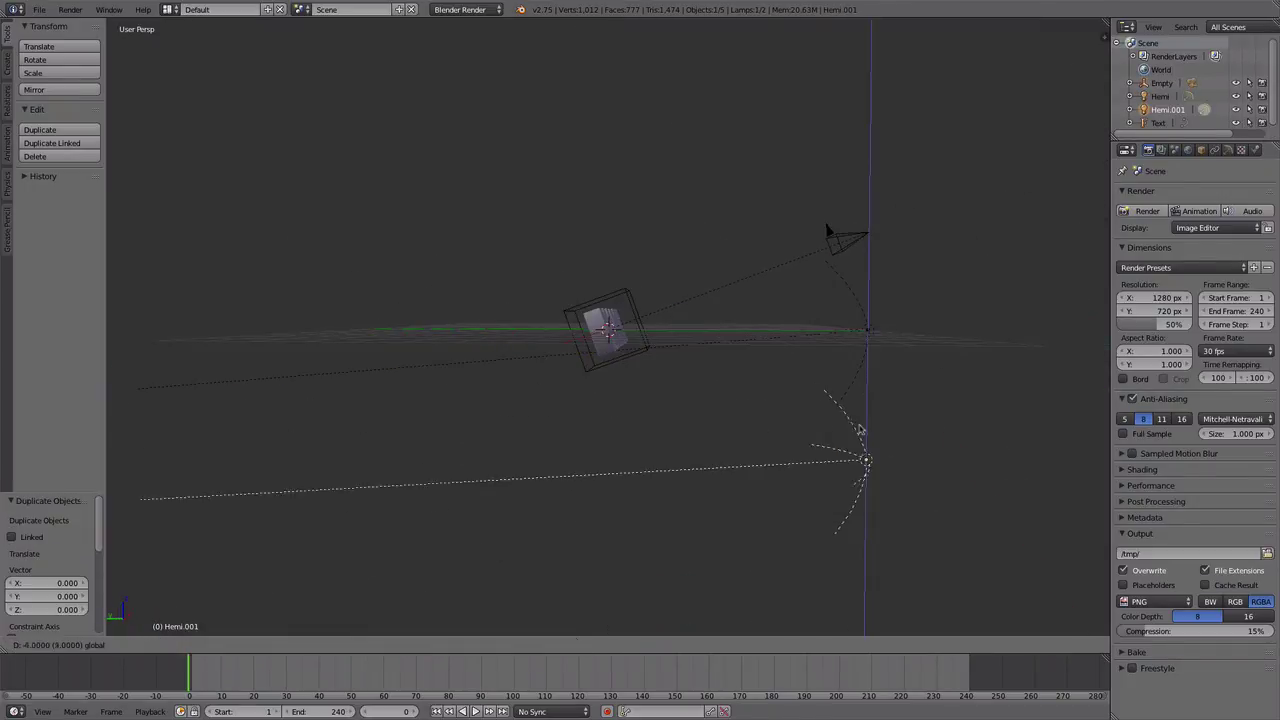
{"action": "left_click", "coordinate": [970, 407]}
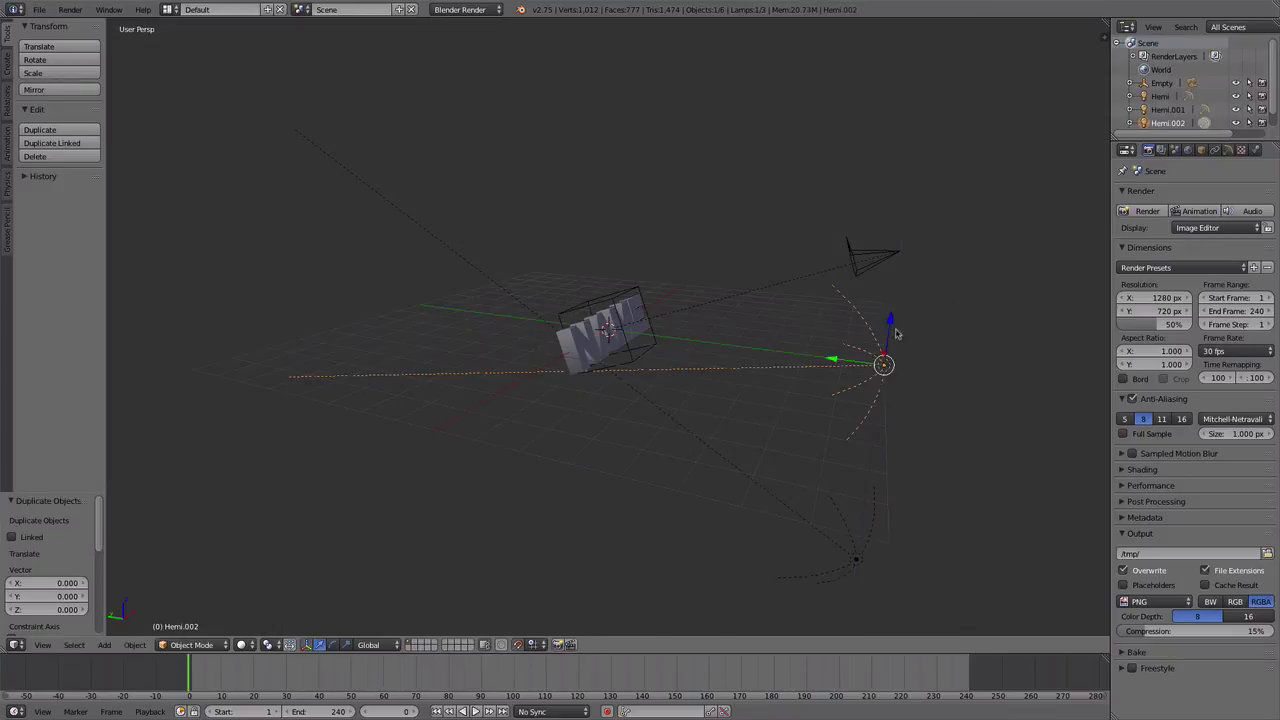
Duplicate the Hemi lamps, raising a copy 7 units and turning one 180° around Z
{"action": "type", "text": "gz7"}
{"action": "key", "text": "Return"}
{"action": "left_click", "coordinate": [1082, 228]}
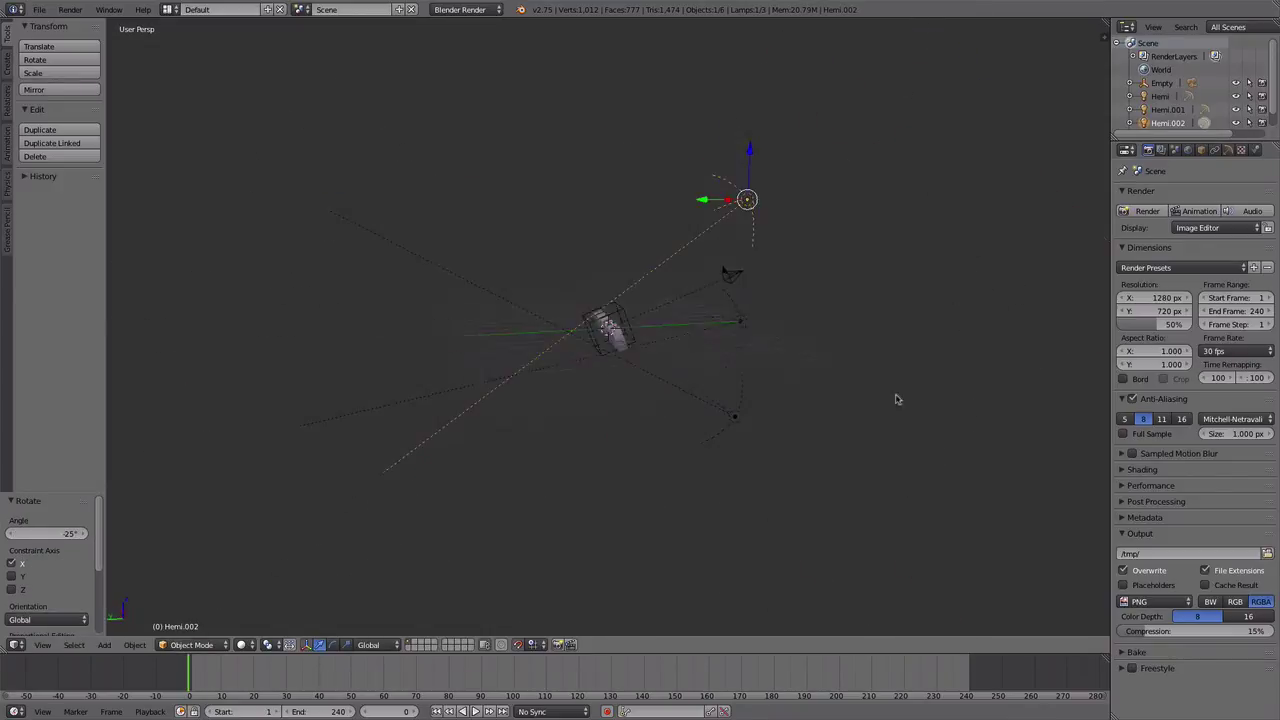
{"action": "left_click", "coordinate": [420, 365]}
{"action": "type", "text": "rz"}
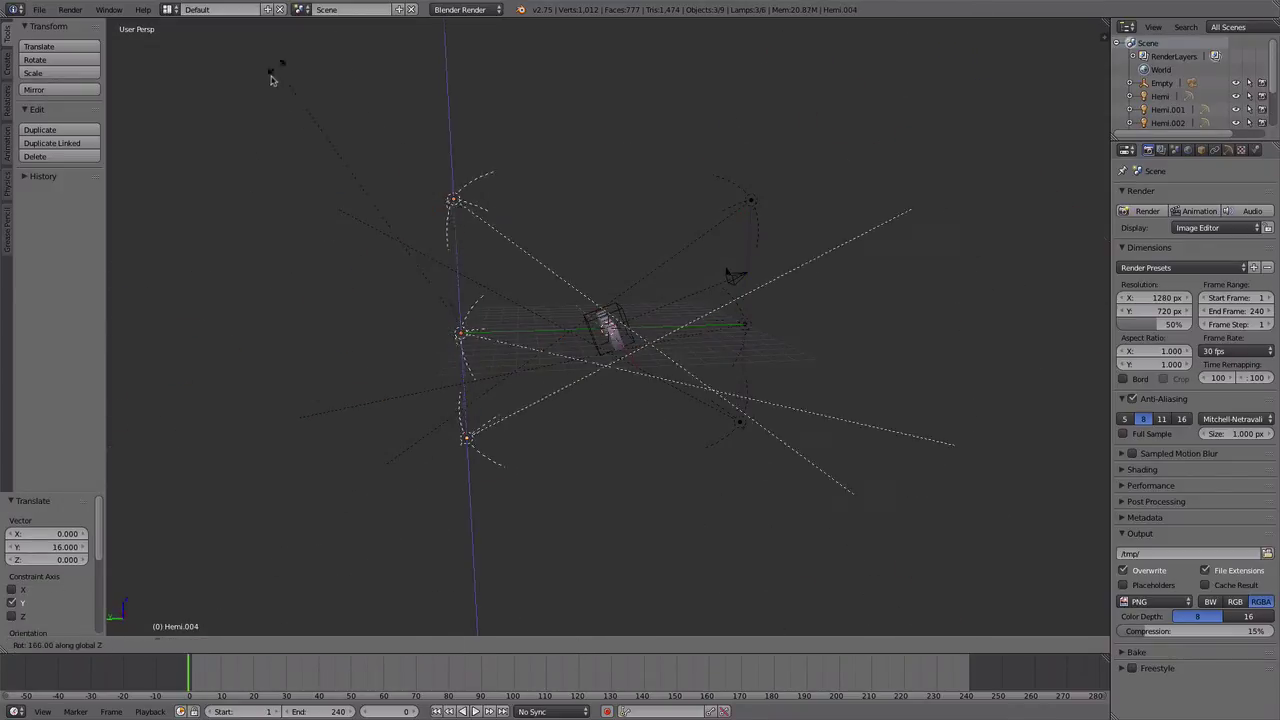
{"action": "type", "text": "180"}
{"action": "key", "text": "Return"}
Render a test still of the lit NAME text from the camera view
{"action": "key", "text": "KP_0"}
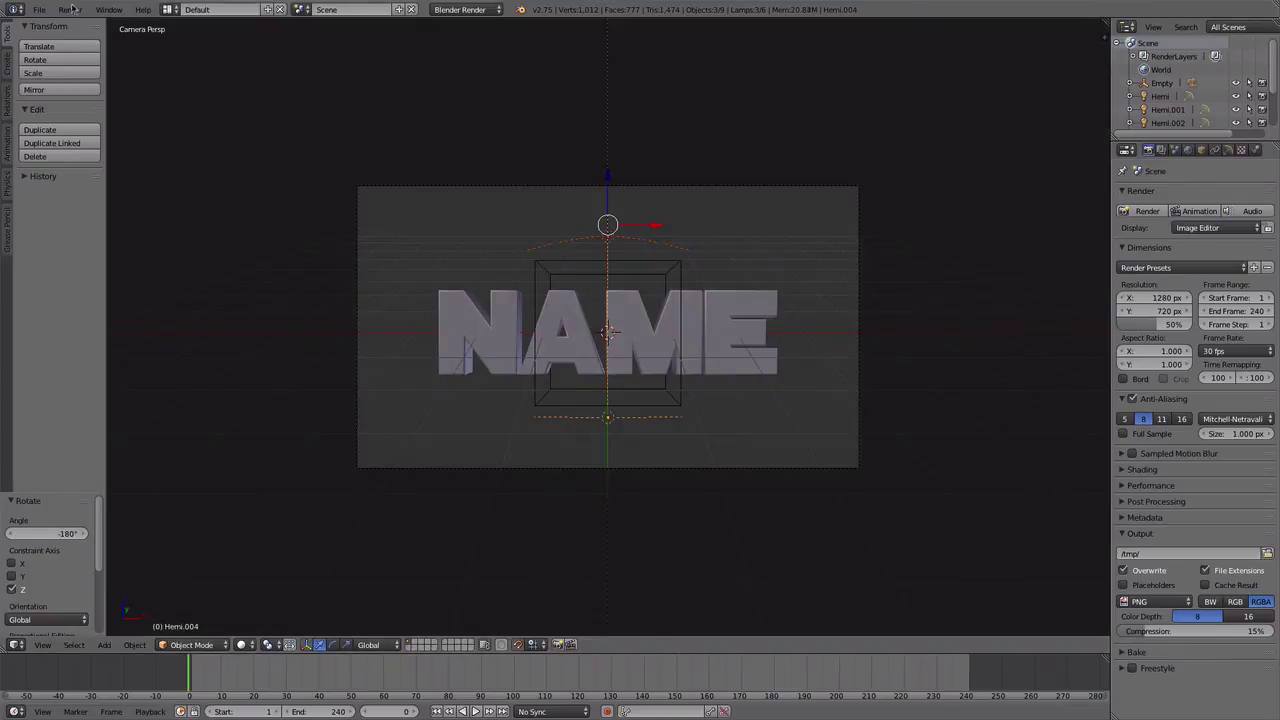
{"action": "key", "text": "F12"}
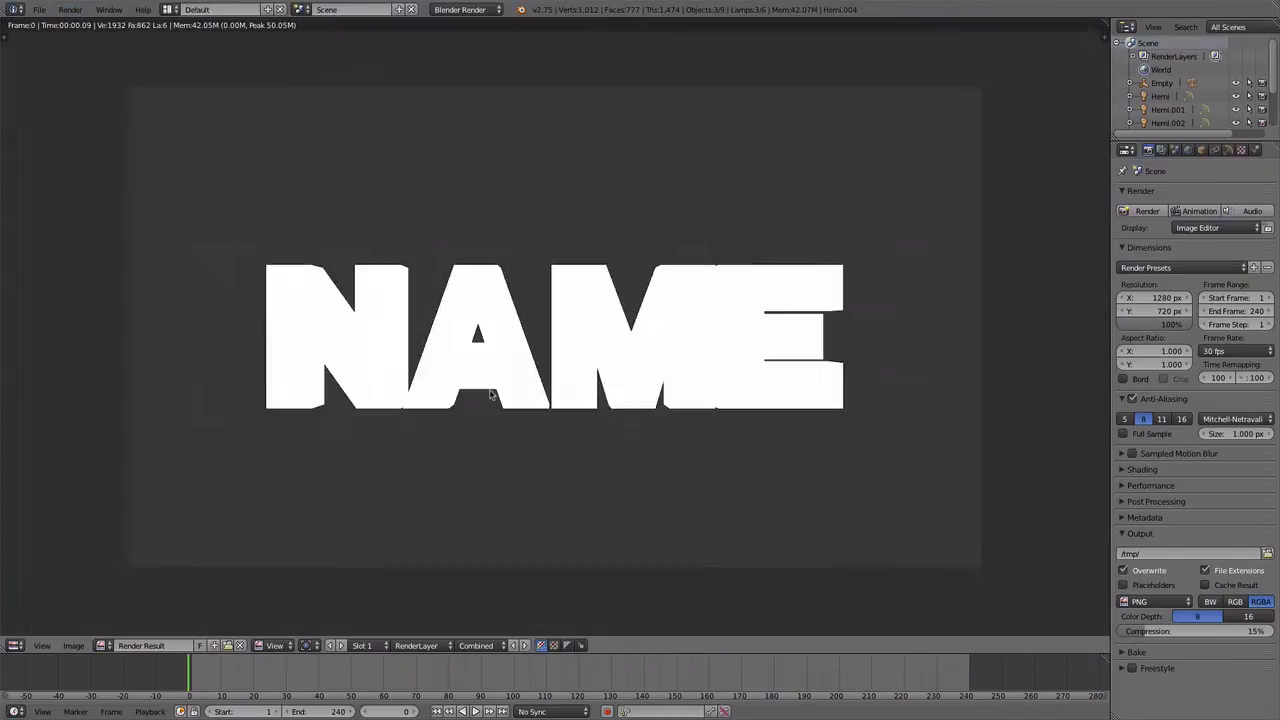
{"action": "key", "text": "Escape"}
{"action": "left_click", "coordinate": [1188, 150]}
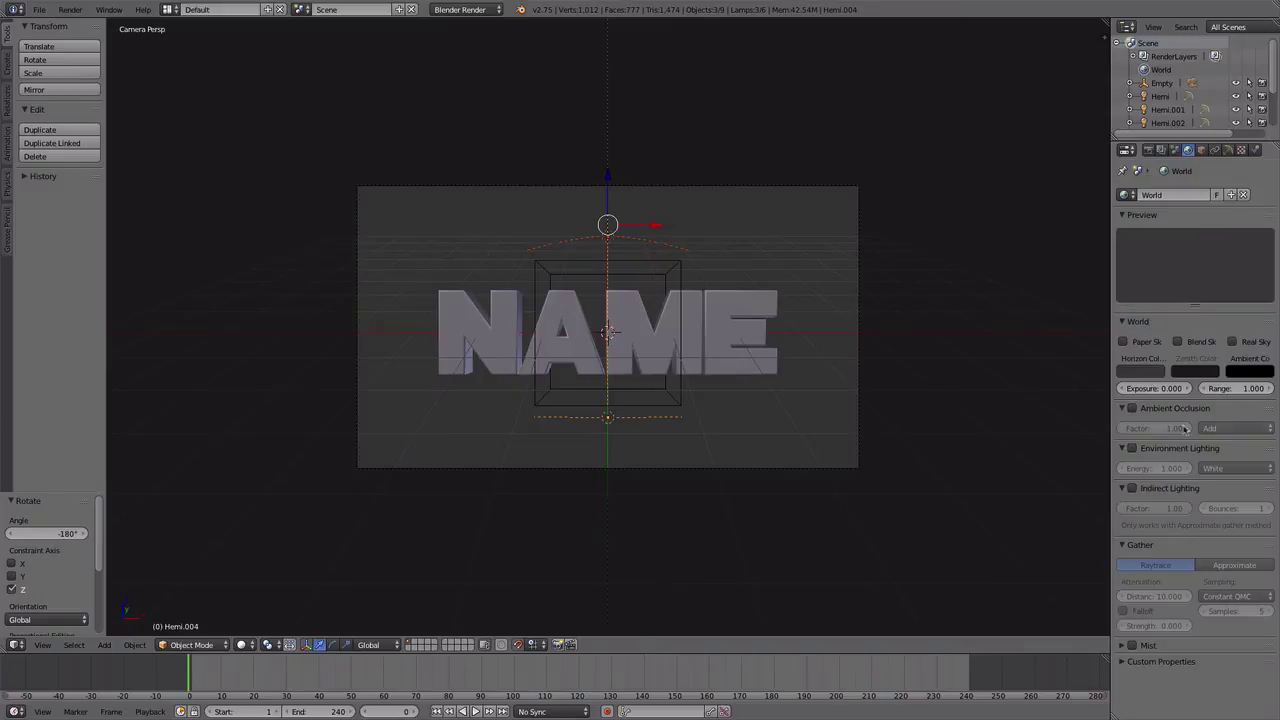
Switch the render engine to Cycles and set the world colour to an Image Texture
{"action": "left_click", "coordinate": [466, 9]}
{"action": "left_click", "coordinate": [460, 54]}
{"action": "left_click", "coordinate": [1182, 266]}
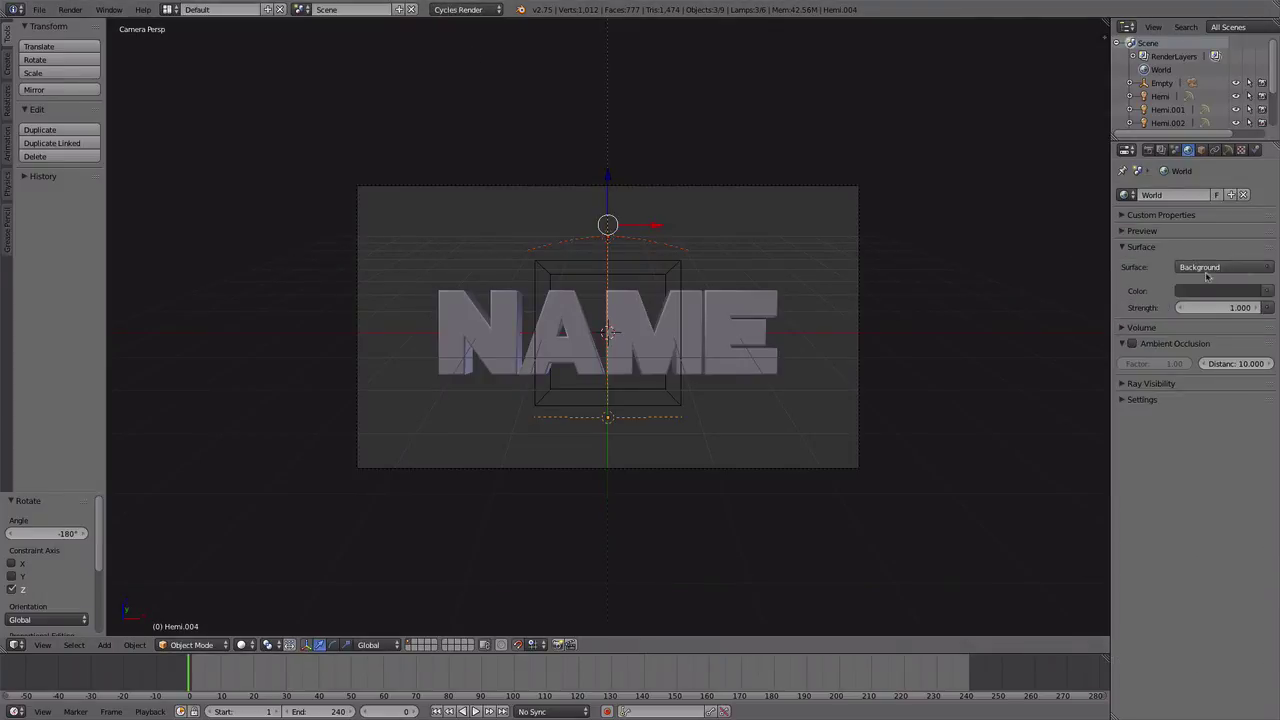
{"action": "left_click", "coordinate": [1220, 290]}
{"action": "left_click", "coordinate": [1140, 373]}
Load YUK.png from the Desktop as the world background image and test-render it
{"action": "left_click", "coordinate": [1195, 267]}
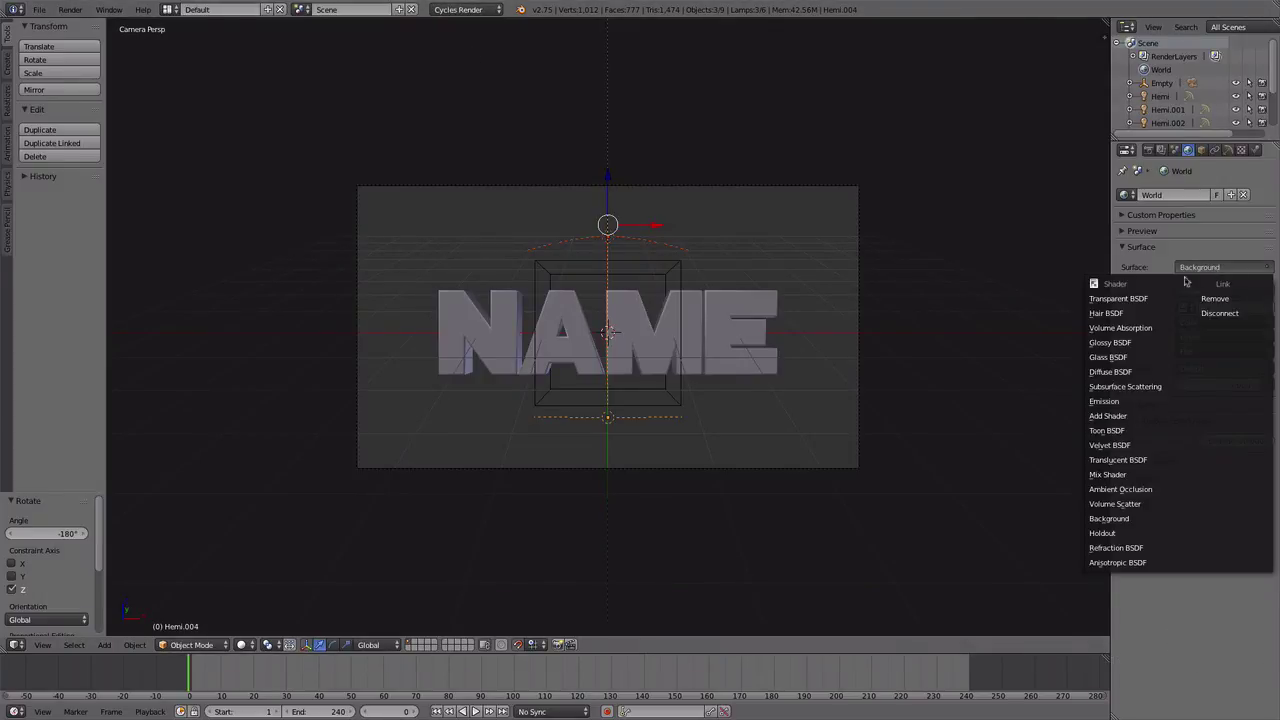
{"action": "left_click", "coordinate": [1240, 306]}
{"action": "left_click", "coordinate": [38, 164]}
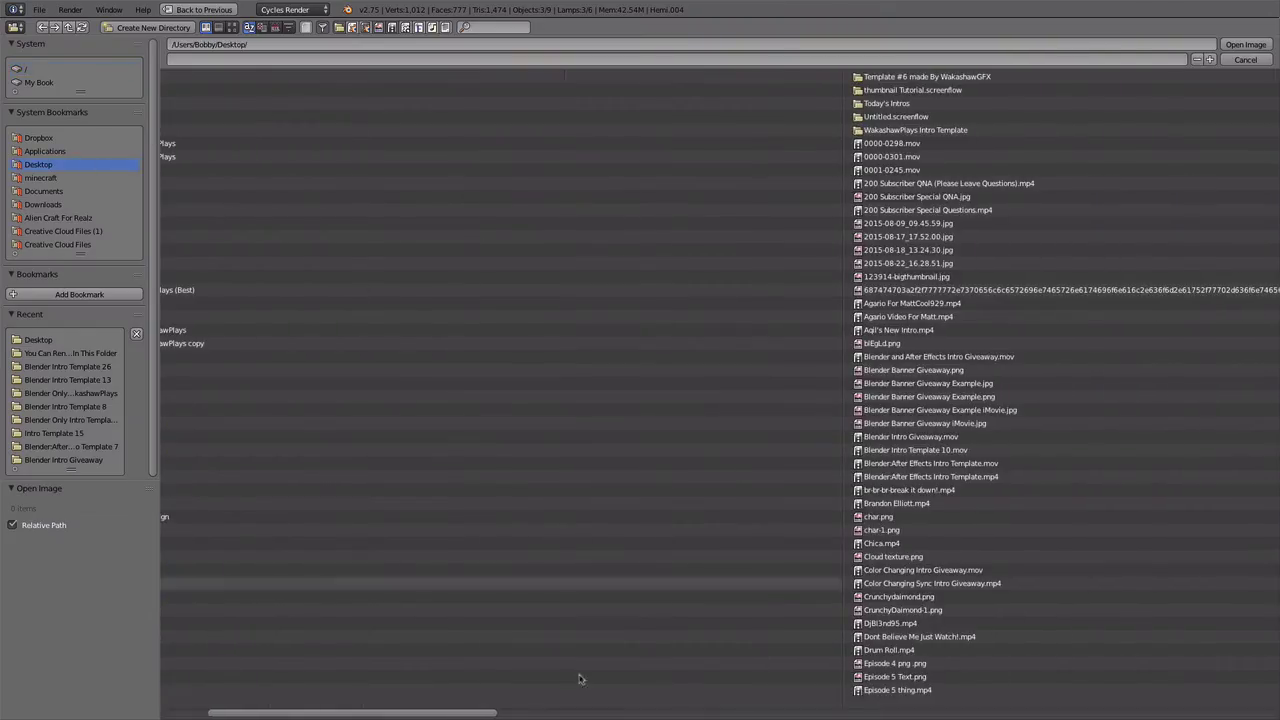
{"action": "scroll", "coordinate": [538, 713], "scroll_direction": "down", "scroll_amount": 3}
{"action": "scroll", "coordinate": [538, 713], "scroll_direction": "down", "scroll_amount": 3}
{"action": "double_click", "coordinate": [763, 106]}
{"action": "key", "text": "F12"}
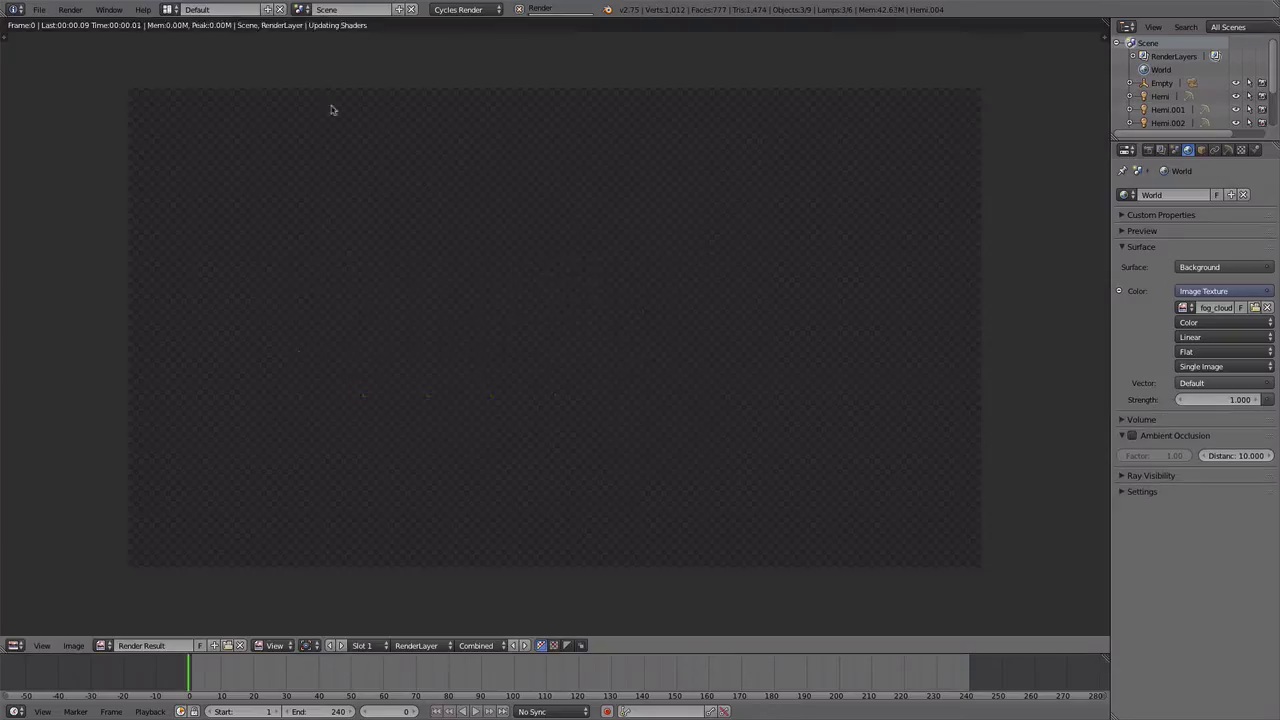
{"action": "key", "text": "Escape"}
Review the world image texture settings and render another test image of NAME
{"action": "scroll", "coordinate": [917, 331], "scroll_direction": "up", "scroll_amount": 1}
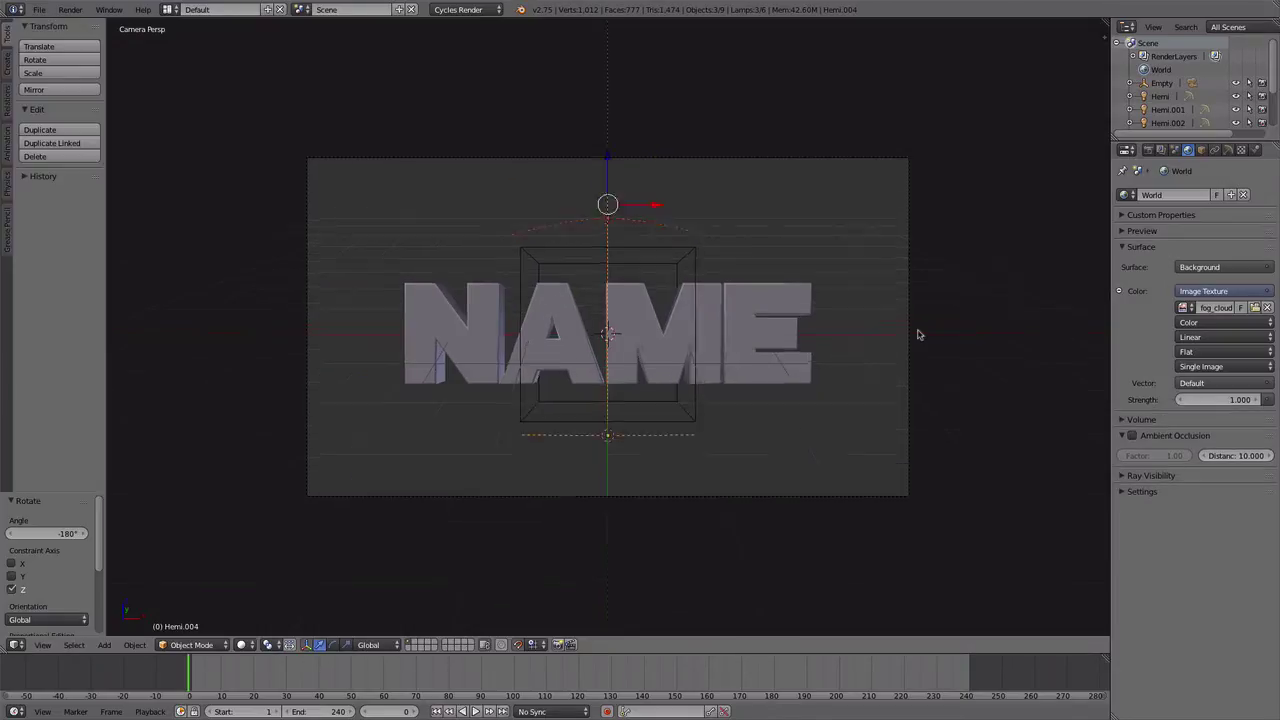
{"action": "scroll", "coordinate": [917, 331], "scroll_direction": "up", "scroll_amount": 1}
{"action": "left_click", "coordinate": [1236, 267]}
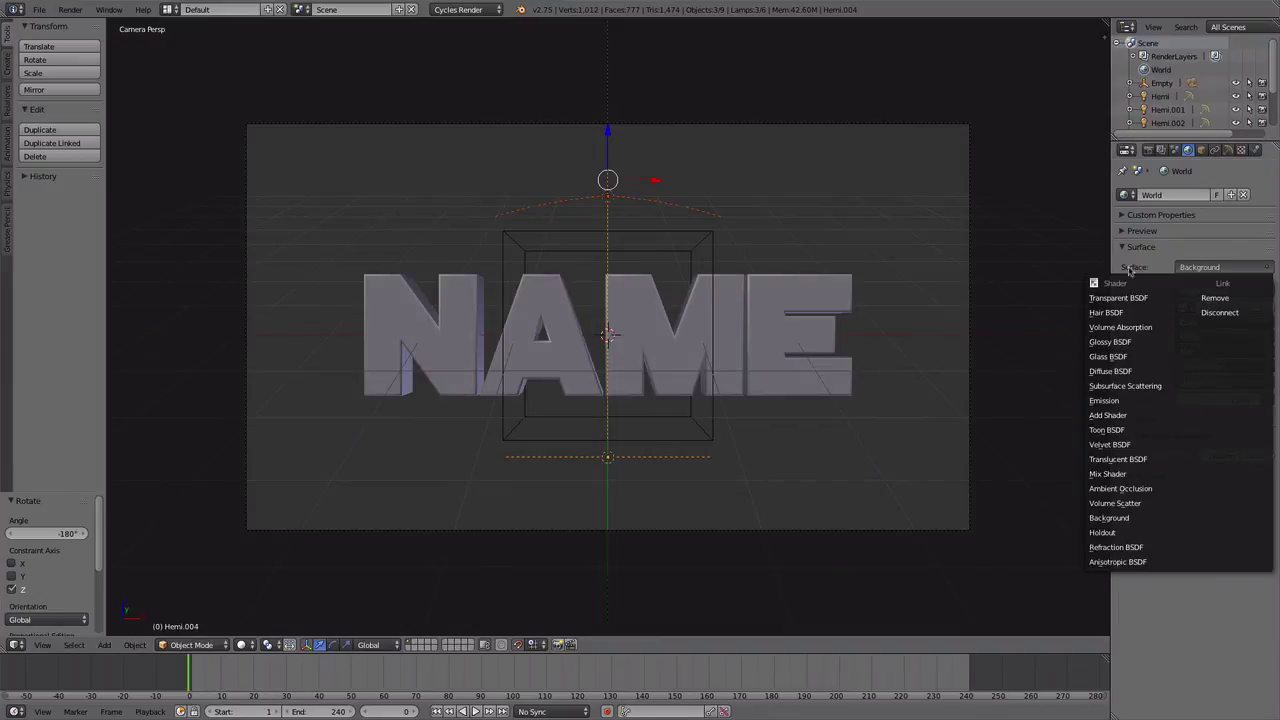
{"action": "left_click", "coordinate": [1214, 267]}
{"action": "mouse_move", "coordinate": [680, 300]}
{"action": "middle_mouse_down"}
{"action": "mouse_move", "coordinate": [624, 275]}
{"action": "mouse_move", "coordinate": [640, 300]}
{"action": "middle_mouse_up"}
{"action": "scroll", "coordinate": [640, 300], "scroll_direction": "up", "scroll_amount": 3}
{"action": "left_click", "coordinate": [1241, 149]}
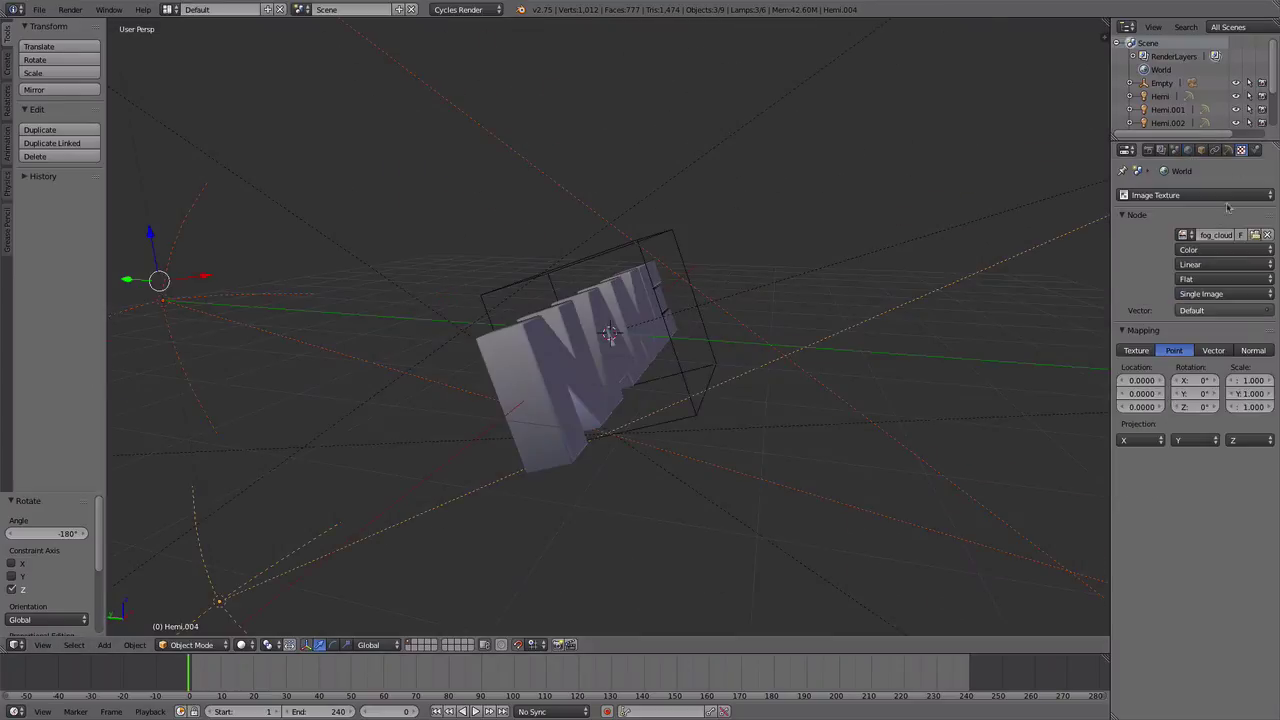
{"action": "middle_click_drag", "start_coordinate": [1000, 320], "coordinate": [817, 342]}
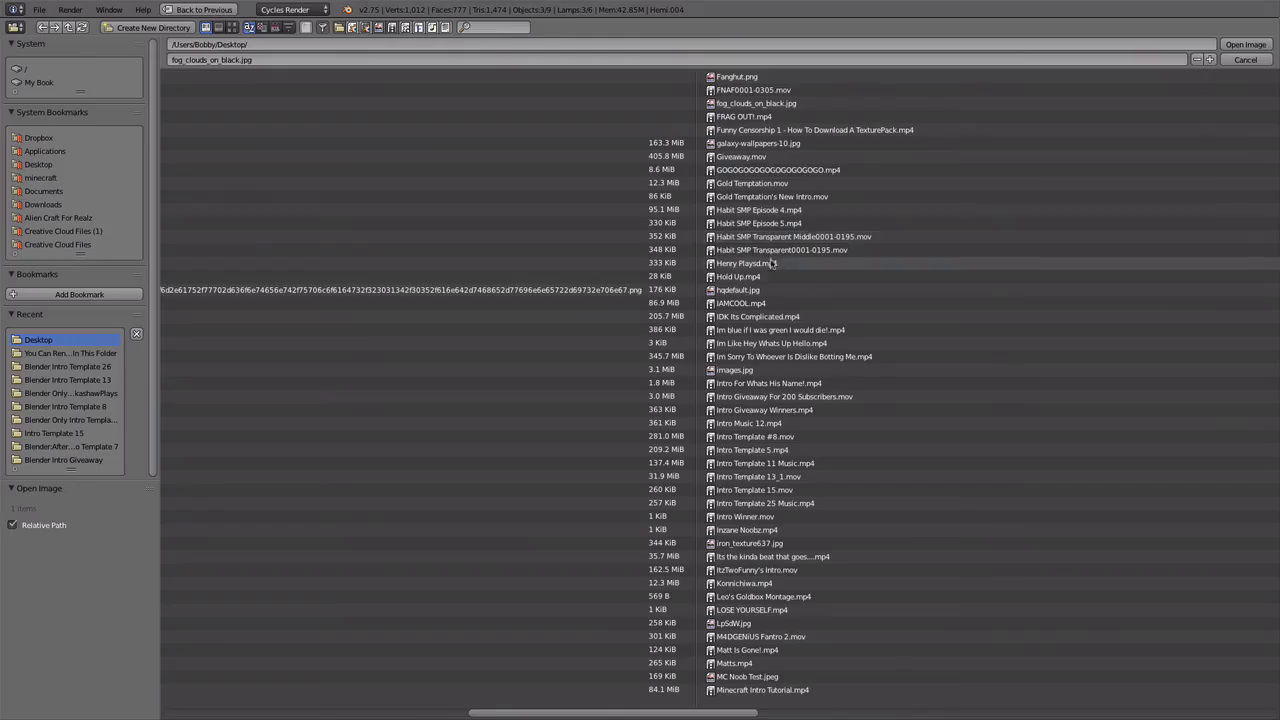
{"action": "key", "text": "F12"}
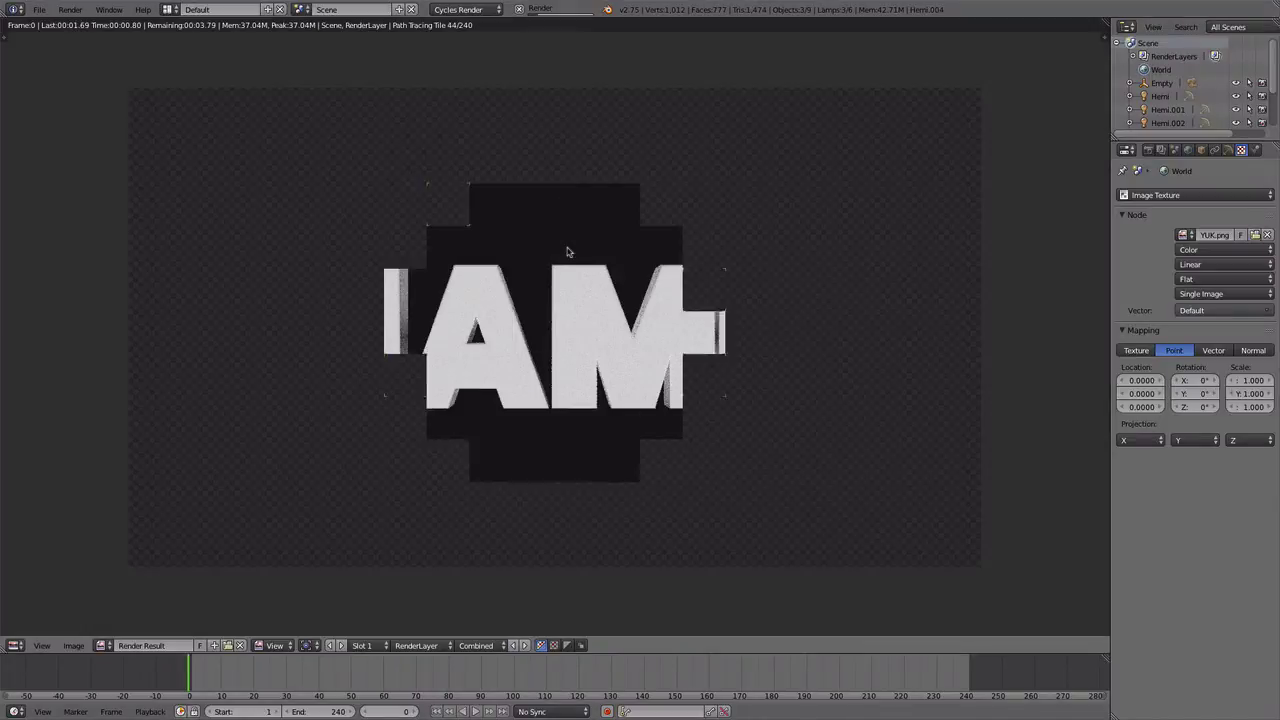
{"action": "key", "text": "Escape"}
Switch the screen layout to Compositing
{"action": "middle_click_drag", "start_coordinate": [363, 91], "coordinate": [601, 218]}
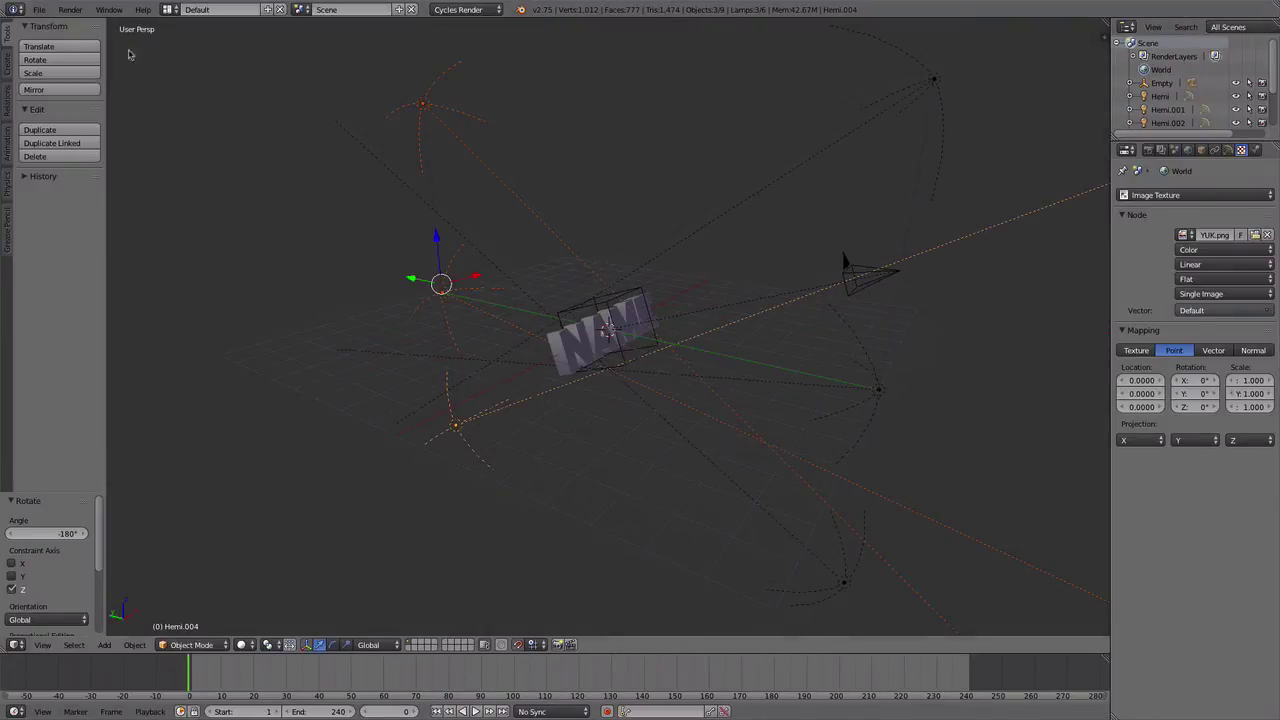
{"action": "left_click", "coordinate": [39, 9]}
{"action": "left_click", "coordinate": [200, 9]}
{"action": "left_click", "coordinate": [210, 60]}
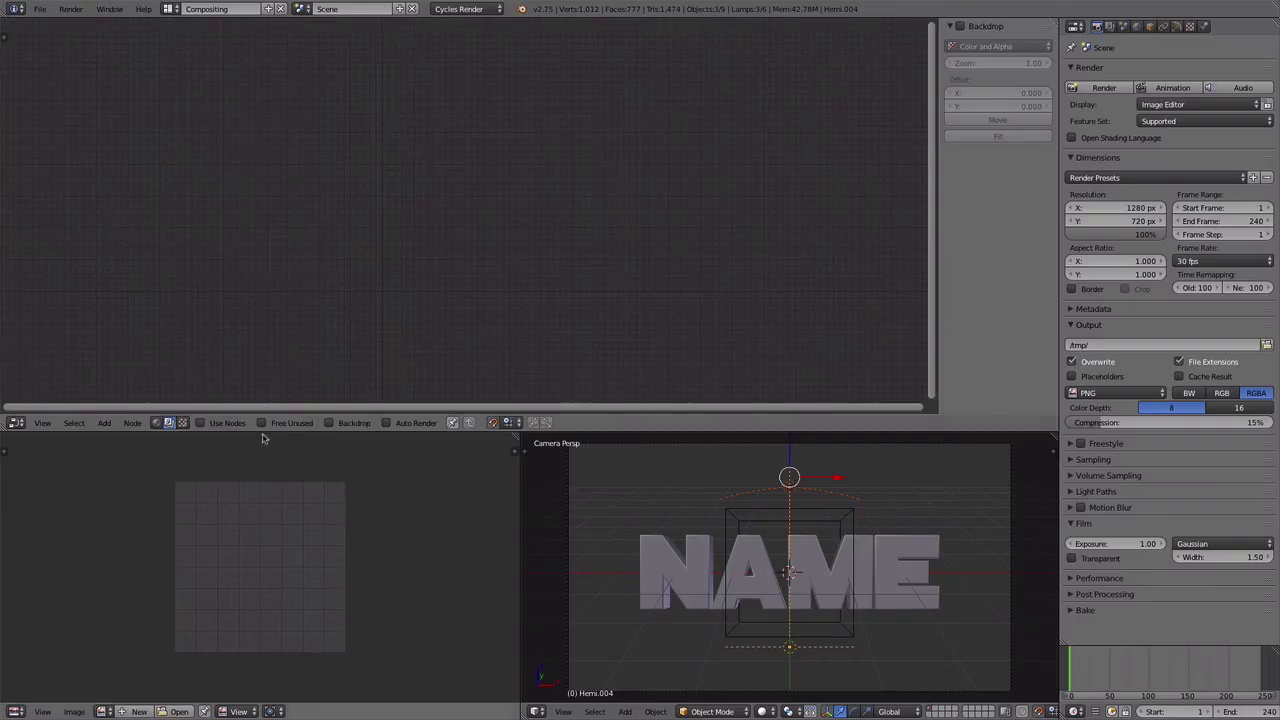
Enable compositing nodes and insert a Color Balance node into the render-to-Composite link
{"action": "left_click", "coordinate": [205, 422]}
{"action": "left_click_drag", "start_coordinate": [880, 215], "coordinate": [879, 145]}
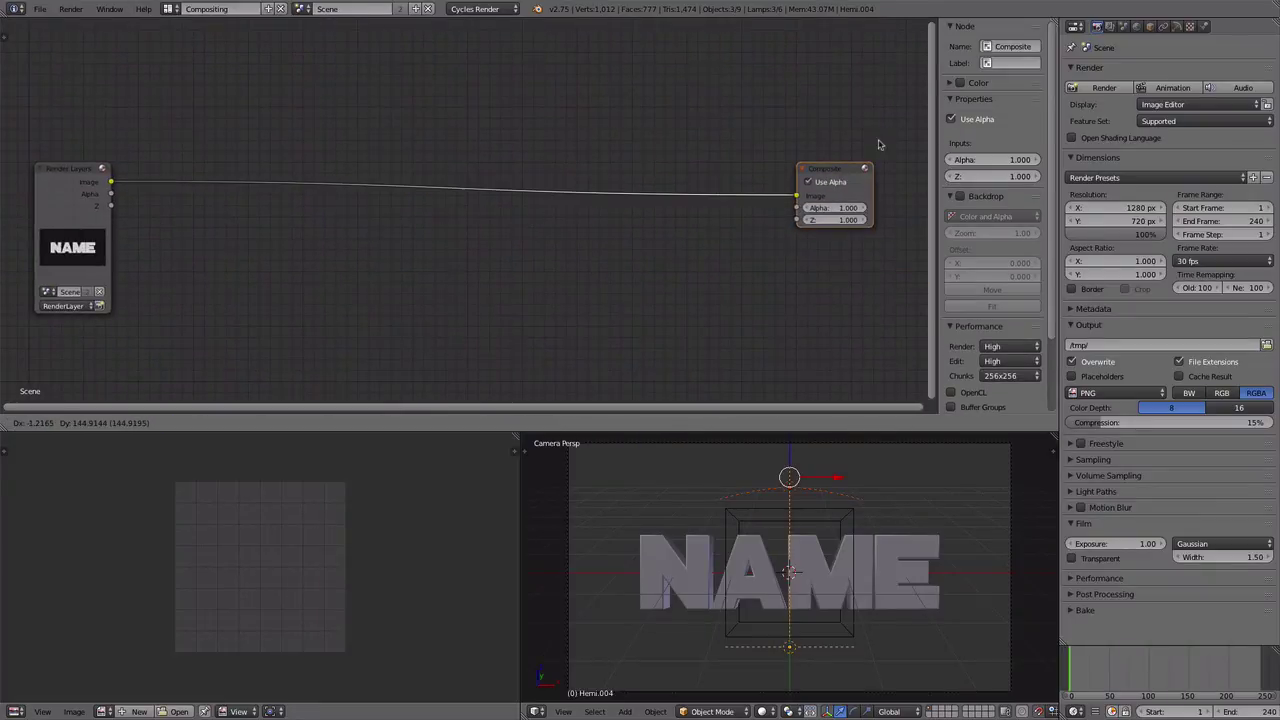
{"action": "left_click", "coordinate": [879, 145]}
{"action": "key", "text": "shift+a"}
{"action": "left_click", "coordinate": [516, 411]}
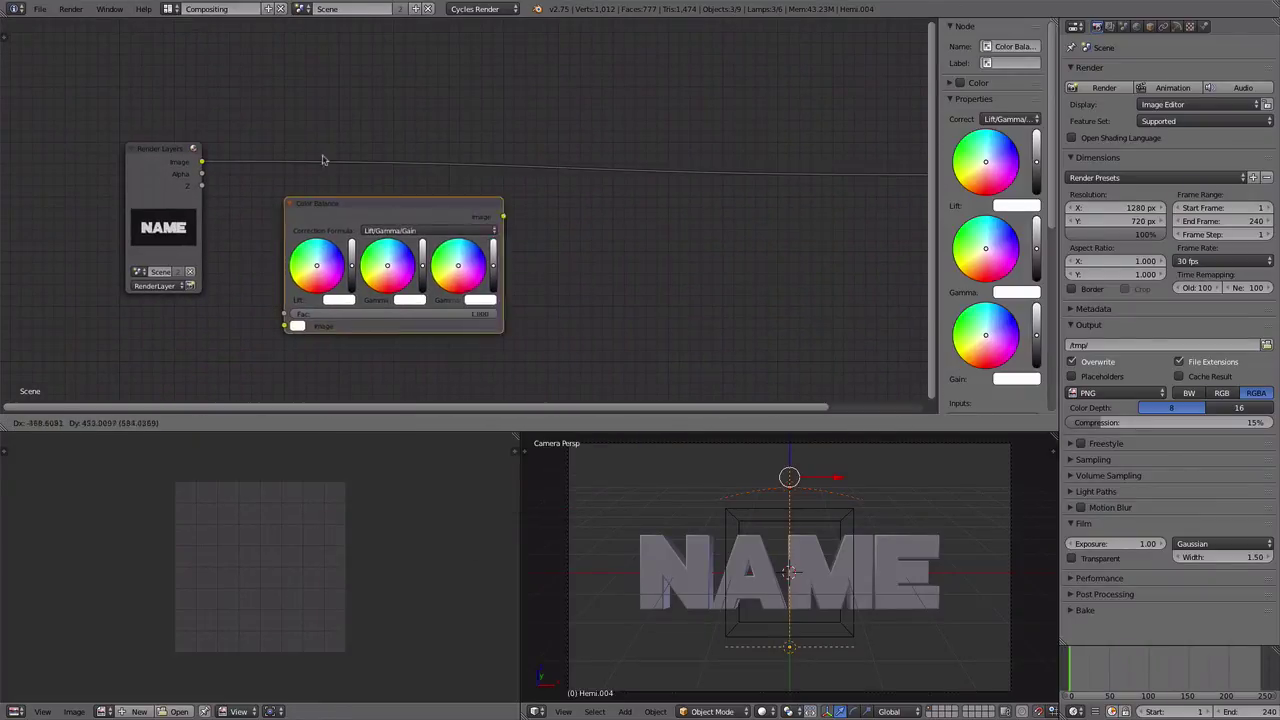
{"action": "left_click", "coordinate": [258, 150]}
Add a Fog Glow Glare node between Color Balance and Composite
{"action": "key", "text": "Home"}
{"action": "key", "text": "shift+a"}
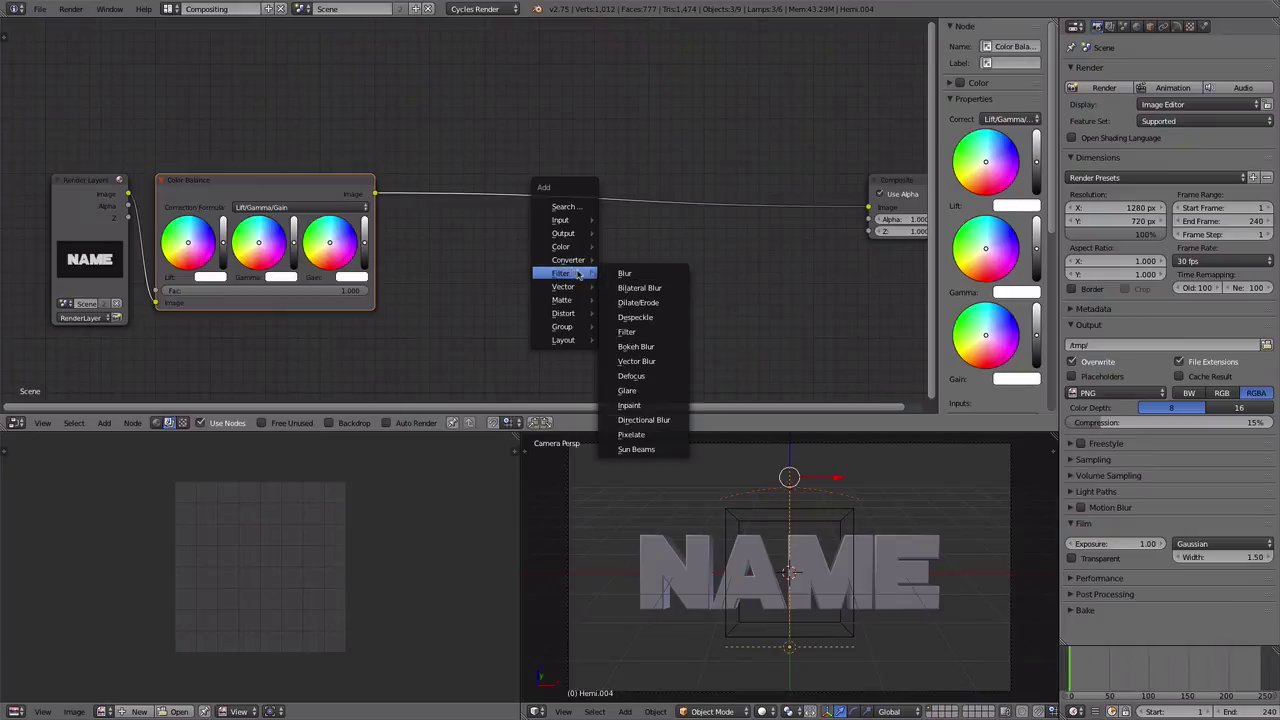
{"action": "left_click", "coordinate": [625, 393]}
{"action": "left_click", "coordinate": [458, 200]}
{"action": "left_click", "coordinate": [458, 176]}
{"action": "left_click", "coordinate": [455, 134]}
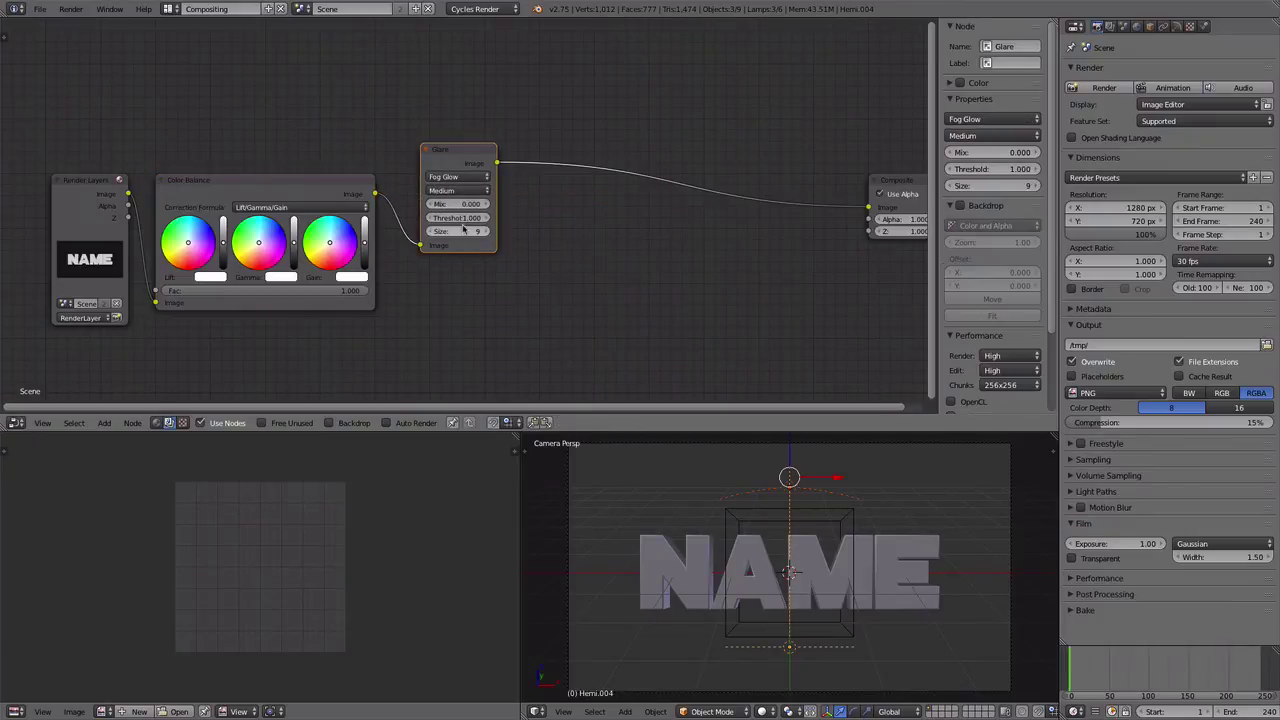
Insert a Mix node set to Multiply before the Composite node
{"action": "key", "text": "shift+a"}
{"action": "left_click", "coordinate": [543, 194]}
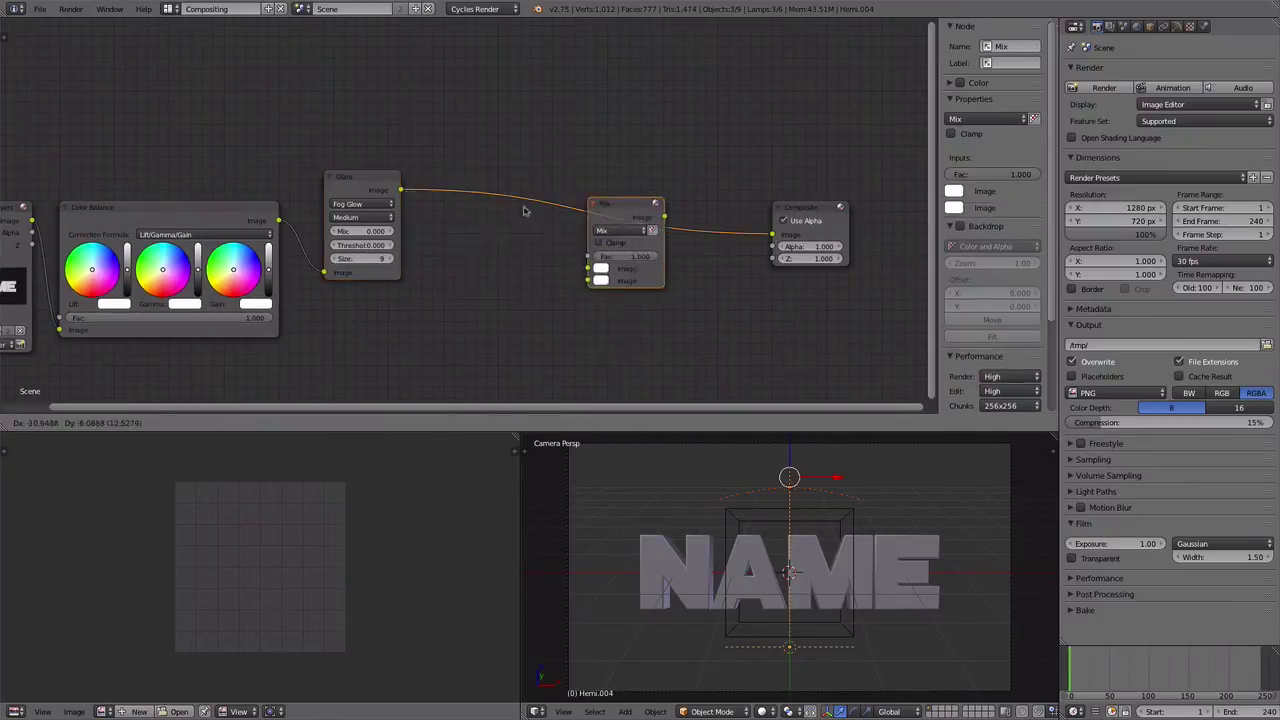
{"action": "left_click", "coordinate": [476, 188]}
{"action": "left_click", "coordinate": [478, 203]}
{"action": "left_click", "coordinate": [457, 240]}
{"action": "left_click_drag", "start_coordinate": [805, 207], "coordinate": [940, 195]}
Add a Lens Distortion node fed by the Multiply output, after removing a wrong node
{"action": "key", "text": "Home"}
{"action": "key", "text": "shift+a"}
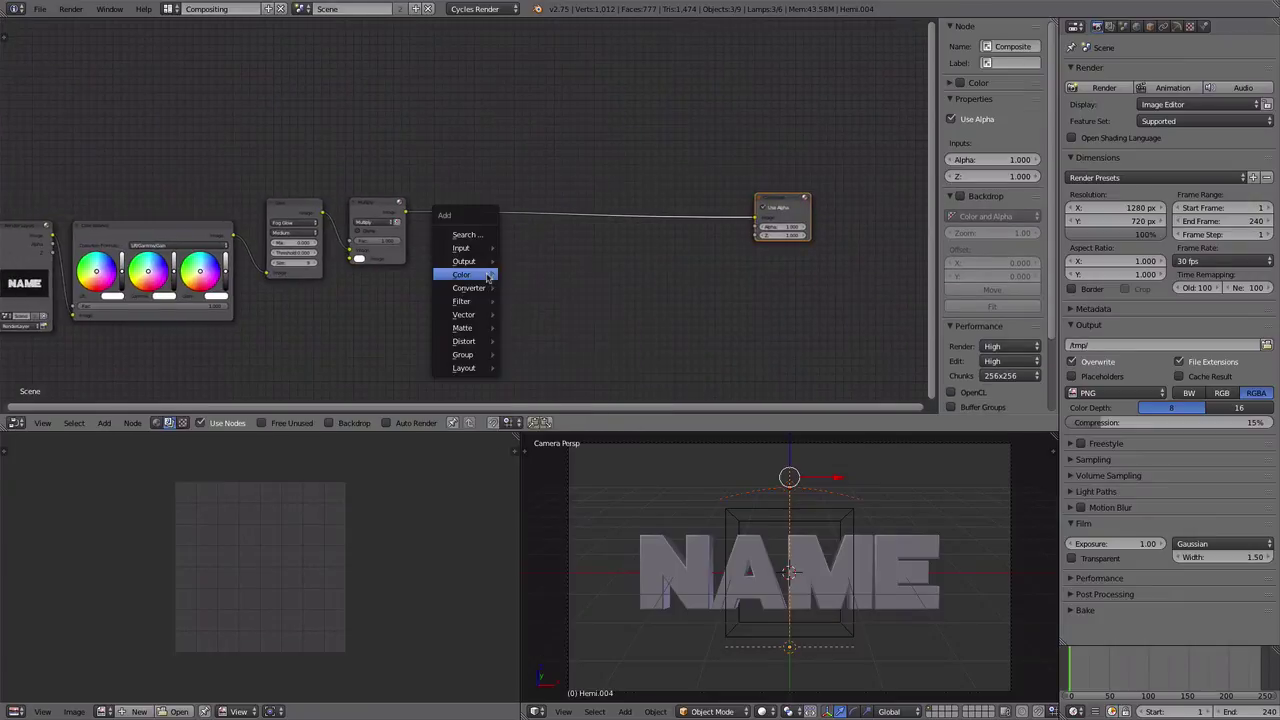
{"action": "left_click", "coordinate": [550, 371]}
{"action": "scroll", "coordinate": [468, 197], "scroll_direction": "up", "scroll_amount": 2}
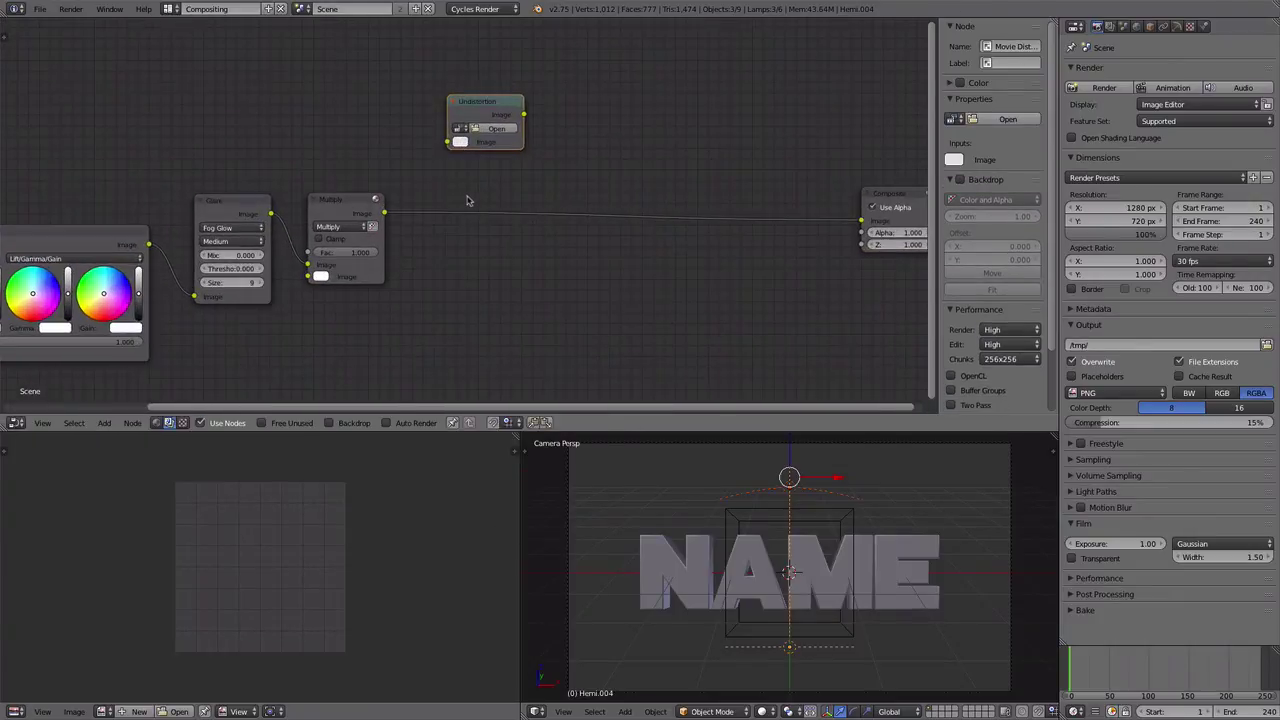
{"action": "key", "text": "x"}
{"action": "key", "text": "shift+a"}
{"action": "left_click", "coordinate": [524, 212]}
{"action": "left_click_drag", "start_coordinate": [414, 251], "coordinate": [391, 274]}
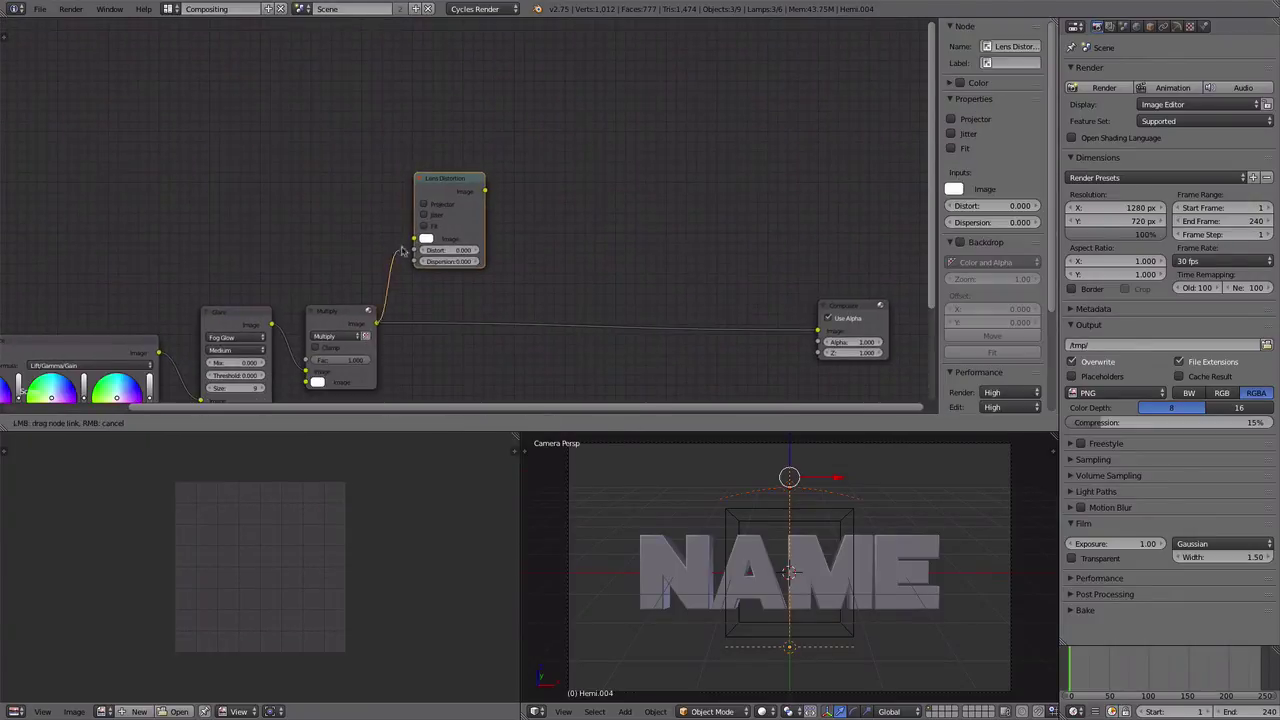
Add a second Multiply node and a Greater Than Math node fed by Lens Distortion
{"action": "key", "text": "shift+d"}
{"action": "left_click", "coordinate": [737, 285]}
{"action": "scroll", "coordinate": [603, 286], "scroll_direction": "up", "scroll_amount": 3}
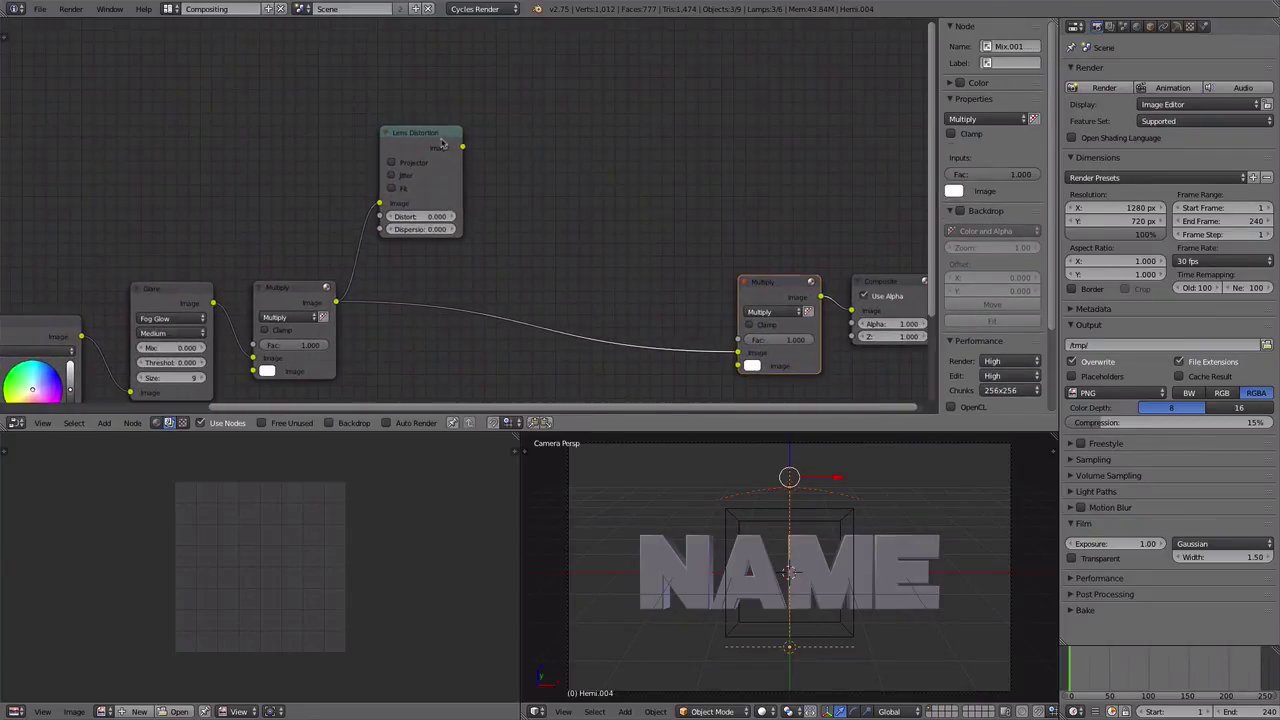
{"action": "key", "text": "shift+a"}
{"action": "left_click", "coordinate": [610, 130]}
{"action": "left_click", "coordinate": [595, 168]}
{"action": "left_click", "coordinate": [588, 177]}
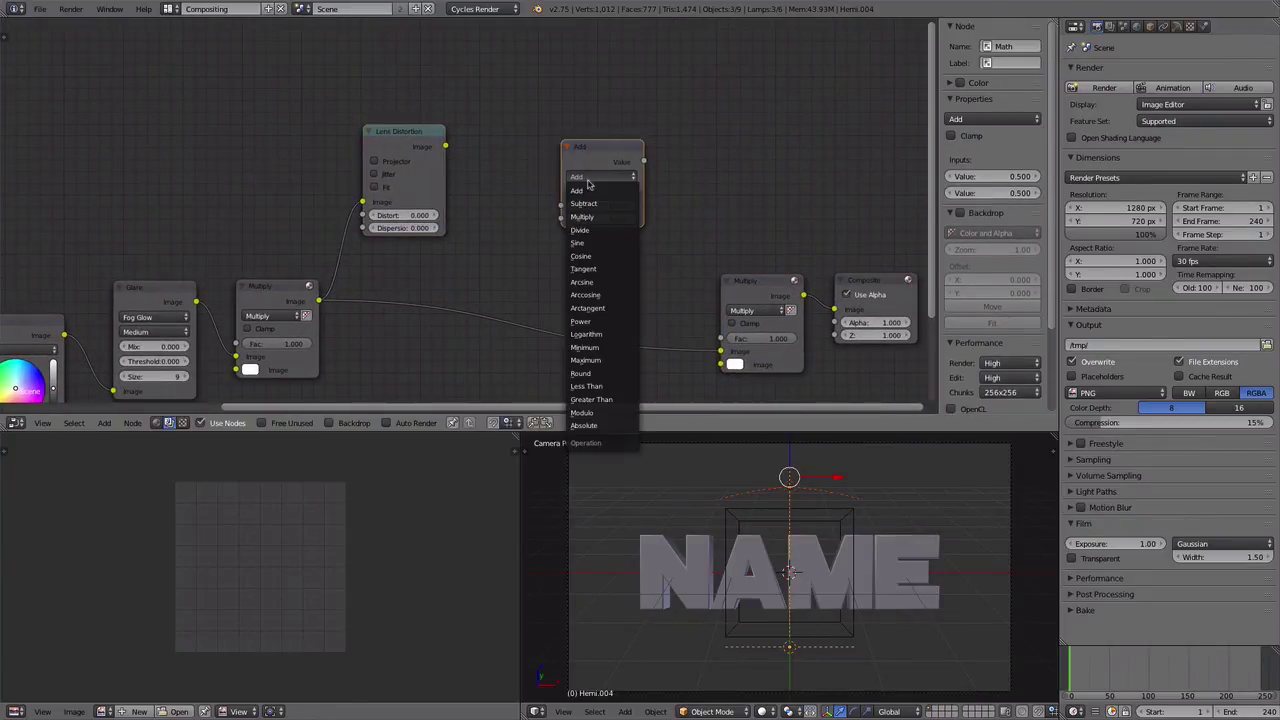
{"action": "left_click", "coordinate": [591, 399]}
{"action": "left_click_drag", "start_coordinate": [609, 152], "coordinate": [552, 145]}
{"action": "left_click_drag", "start_coordinate": [445, 146], "coordinate": [503, 199]}
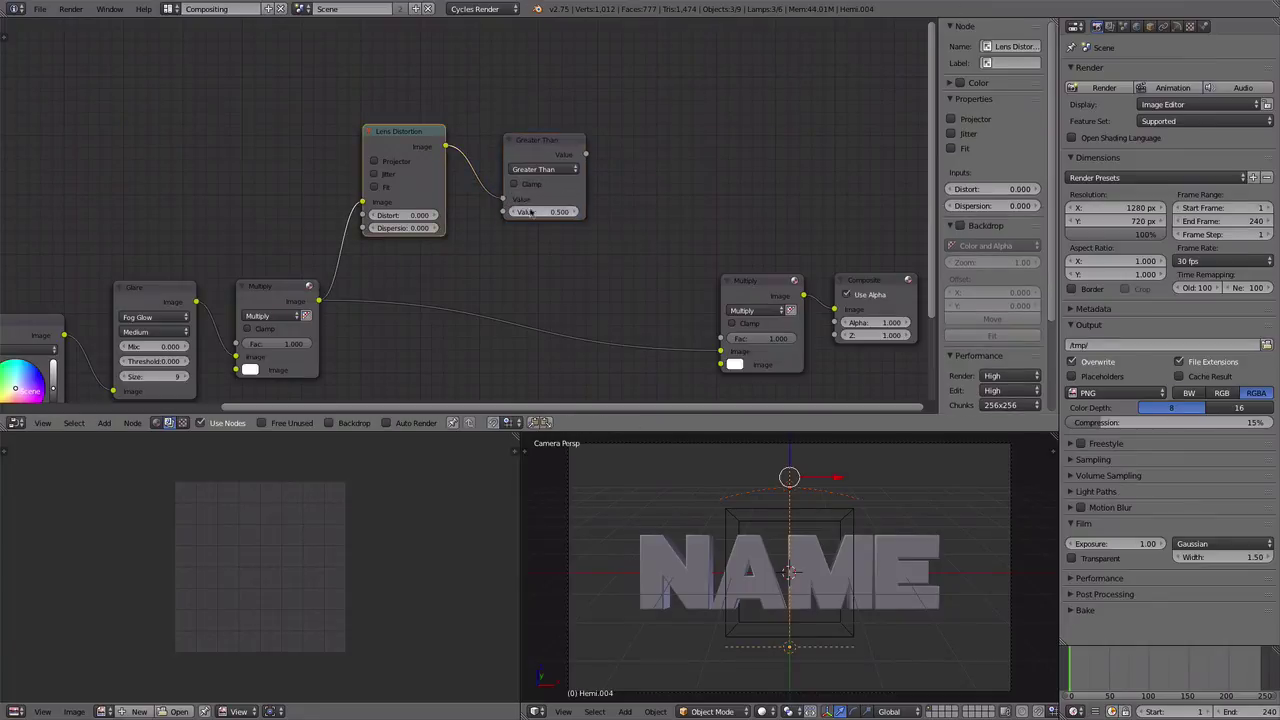
Add a Fast Gaussian Blur between Greater Than and the second Multiply, then preview-render
{"action": "key", "text": "shift+a"}
{"action": "left_click", "coordinate": [620, 191]}
{"action": "left_click", "coordinate": [665, 190]}
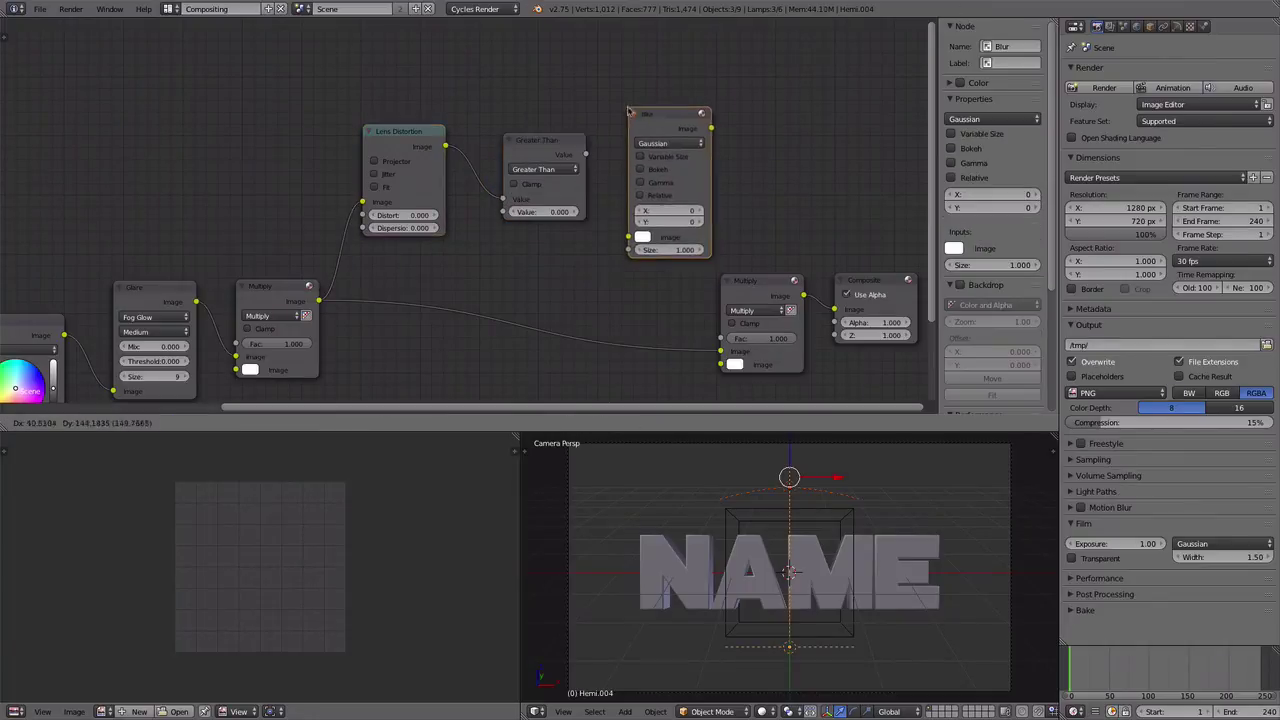
{"action": "left_click", "coordinate": [670, 143]}
{"action": "left_click", "coordinate": [660, 66]}
{"action": "left_click_drag", "start_coordinate": [628, 198], "coordinate": [629, 198]}
{"action": "left_click_drag", "start_coordinate": [707, 128], "coordinate": [743, 178]}
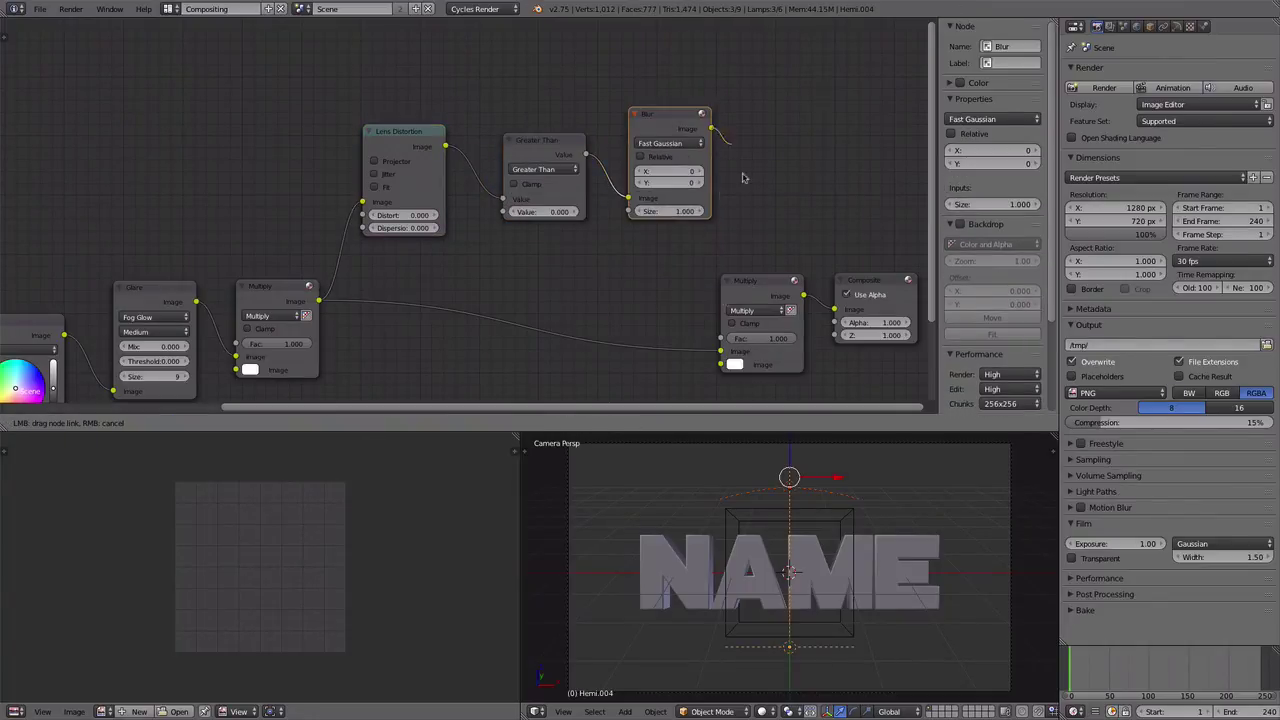
{"action": "left_click_drag", "start_coordinate": [718, 350], "coordinate": [720, 352]}
{"action": "key", "text": "F12"}
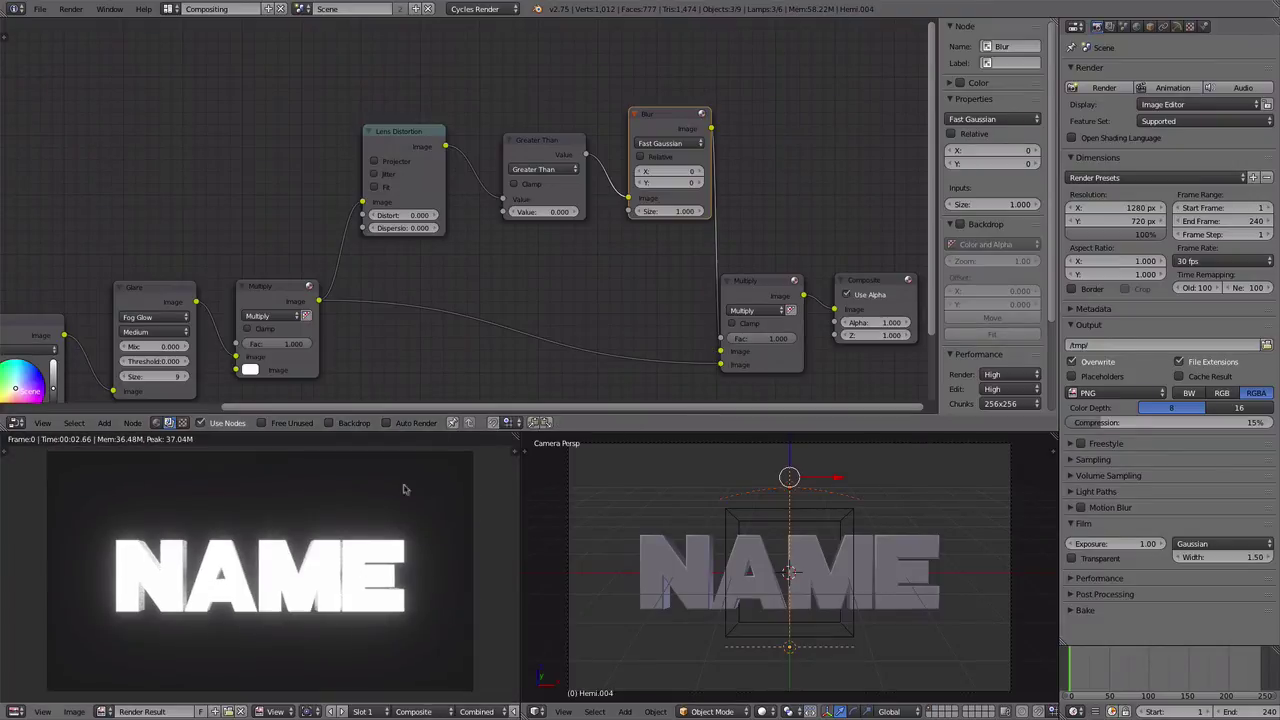
Make the blur size relative at 25% on both axes
{"action": "middle_click_drag", "start_coordinate": [458, 372], "coordinate": [418, 370]}
{"action": "left_click", "coordinate": [600, 154]}
{"action": "type", "text": "25"}
{"action": "key", "text": "Return"}
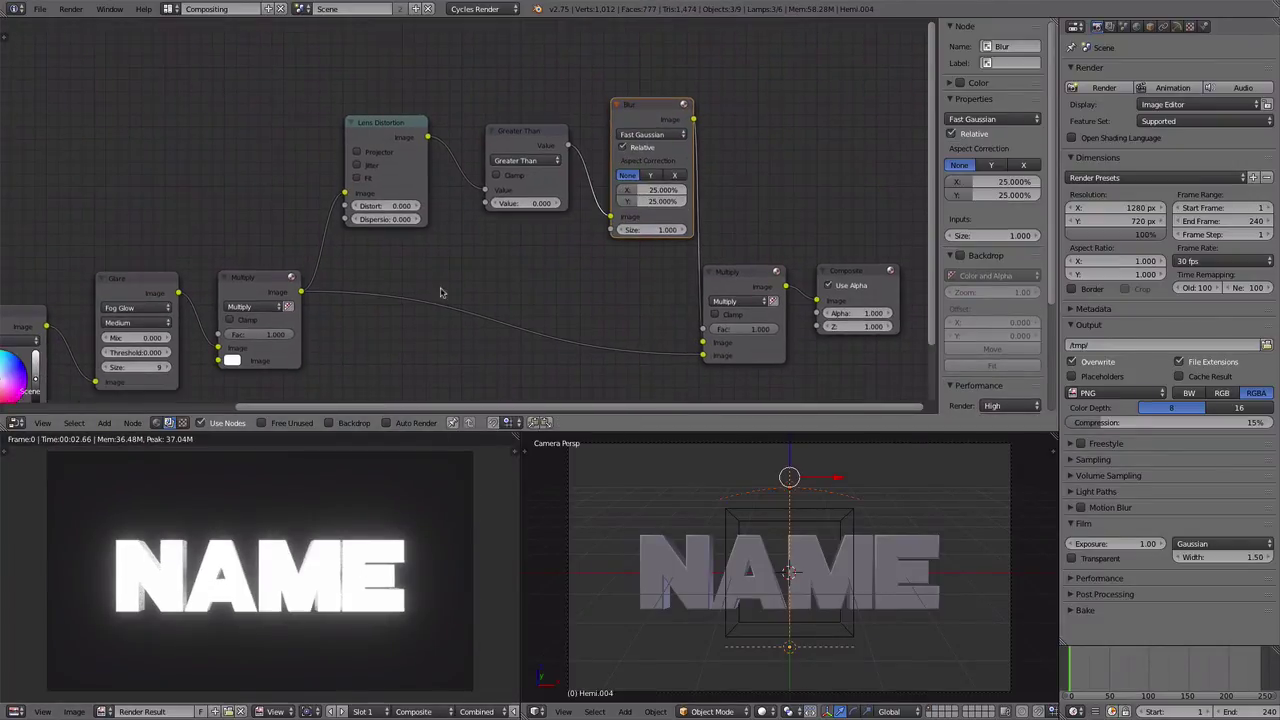
Set Lens Distortion's Distort to 1 and leave Dispersion at 0.000
{"action": "mouse_move", "coordinate": [443, 289]}
{"action": "middle_mouse_down"}
{"action": "mouse_move", "coordinate": [480, 317]}
{"action": "mouse_move", "coordinate": [508, 226]}
{"action": "middle_mouse_up"}
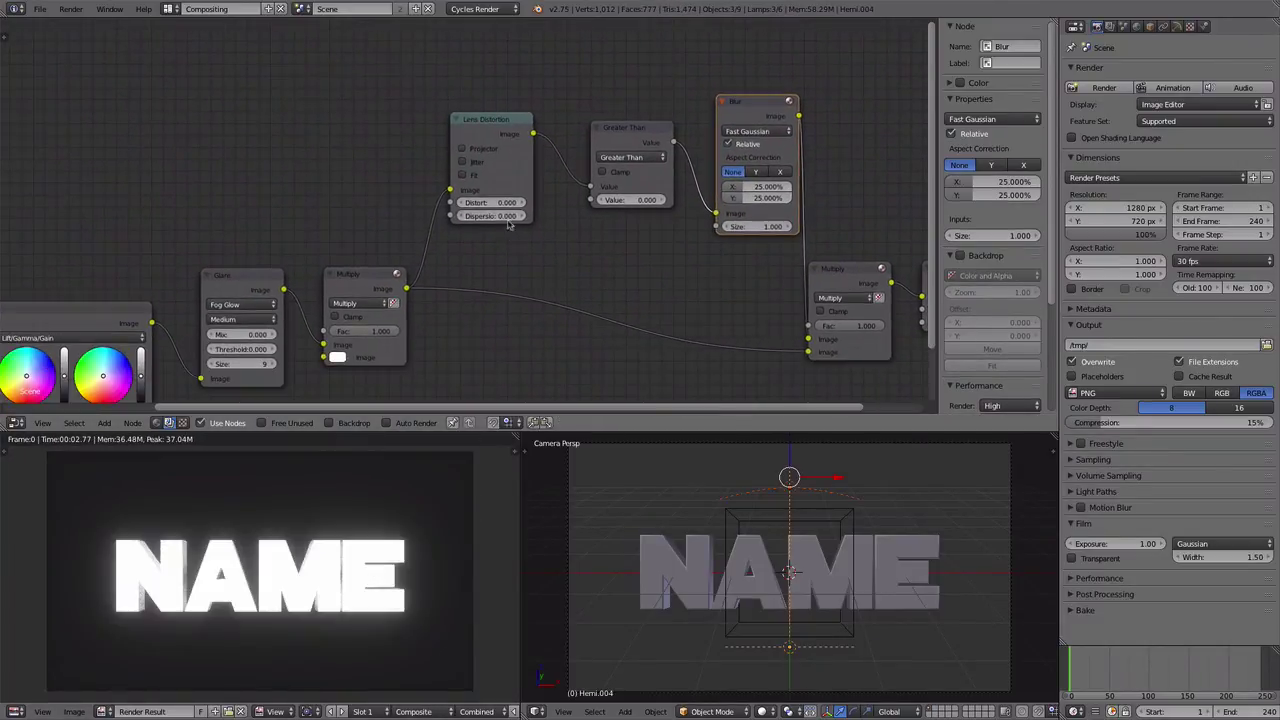
{"action": "left_click", "coordinate": [501, 202]}
{"action": "type", "text": "1"}
{"action": "key", "text": "Return"}
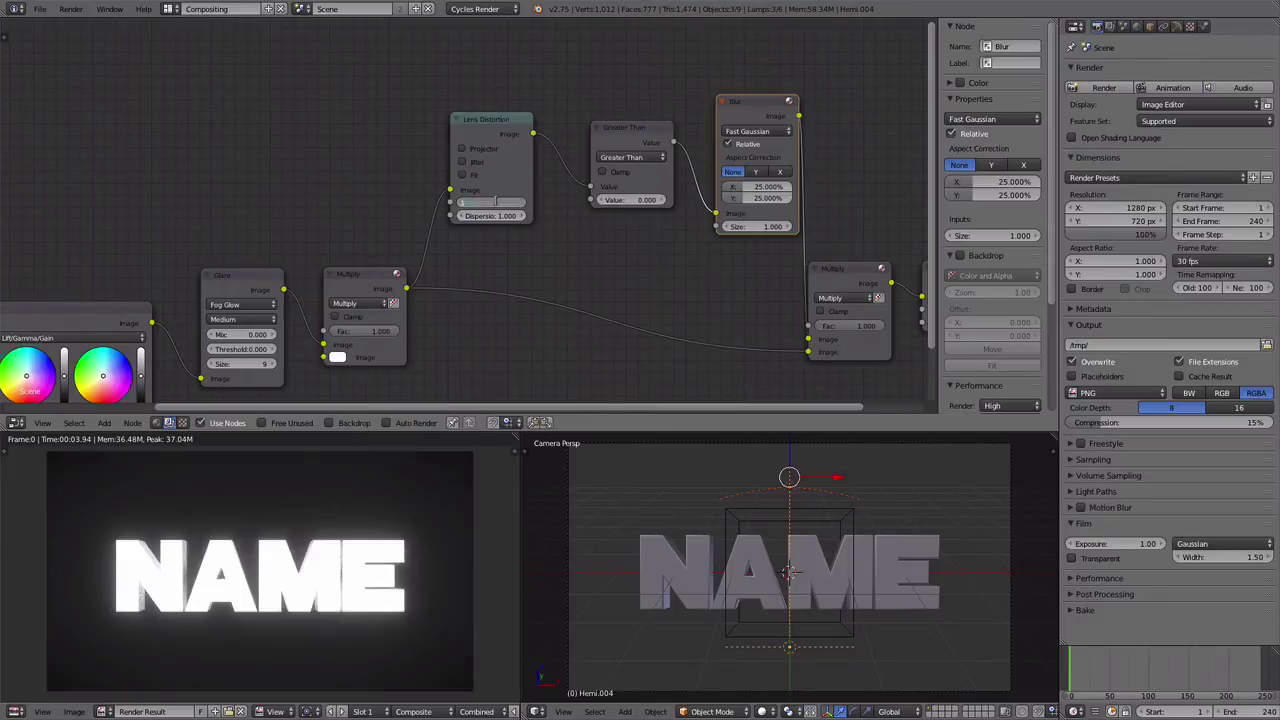
{"action": "left_click", "coordinate": [495, 215]}
{"action": "key", "text": "Return"}
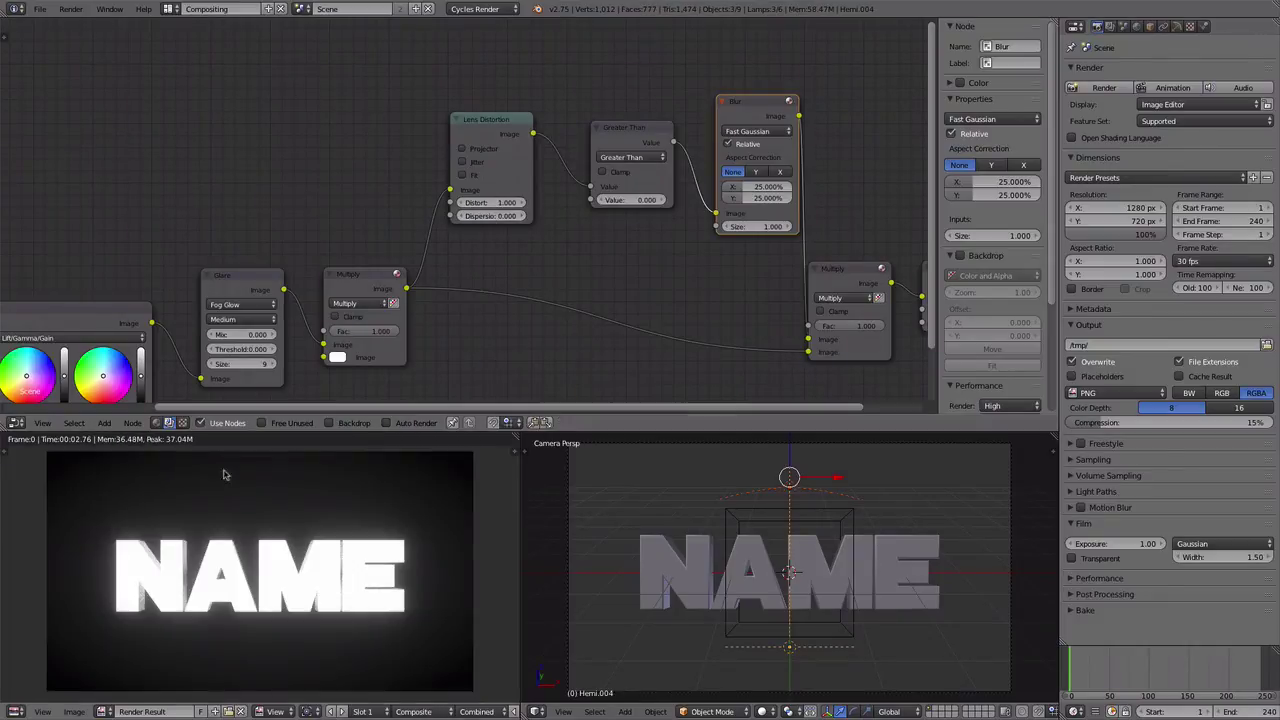
{"action": "mouse_move", "coordinate": [641, 266]}
{"action": "middle_mouse_down"}
{"action": "mouse_move", "coordinate": [623, 224]}
{"action": "mouse_move", "coordinate": [749, 177]}
{"action": "middle_mouse_up"}
Open the Lift colour picker, then test-render from the Default layout
{"action": "scroll", "coordinate": [366, 306], "scroll_direction": "up", "scroll_amount": 3}
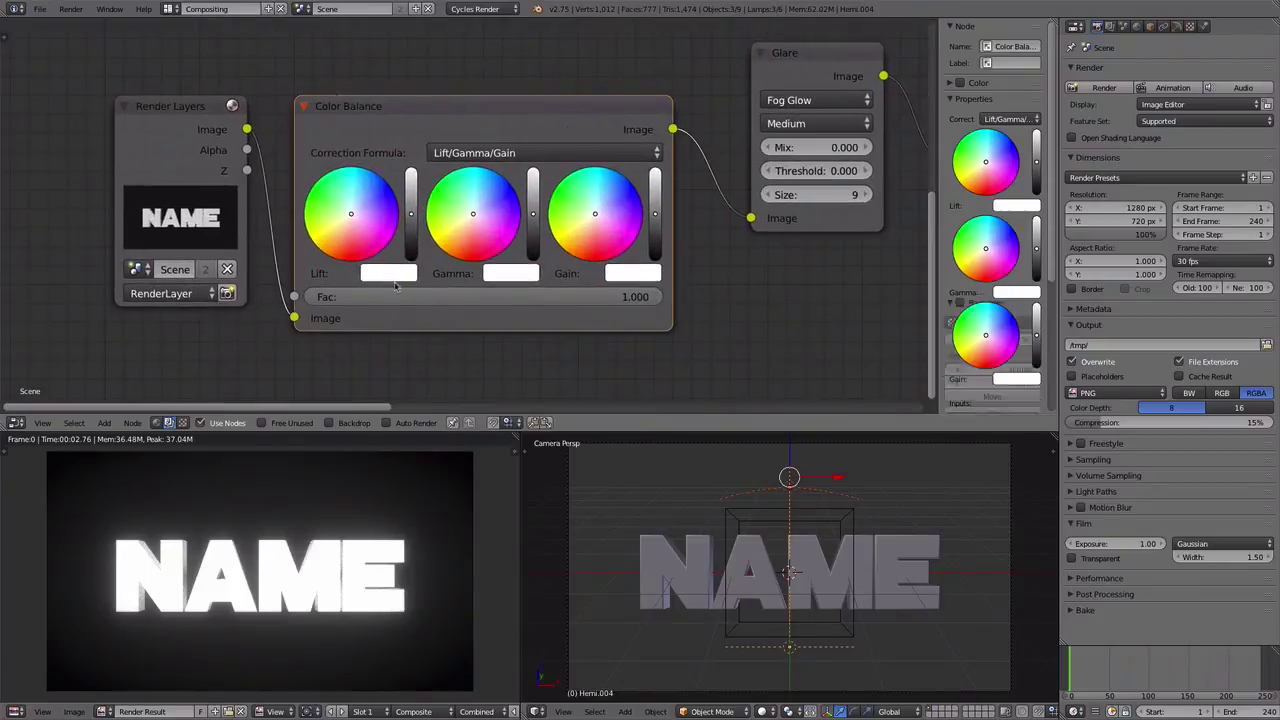
{"action": "left_click", "coordinate": [400, 275]}
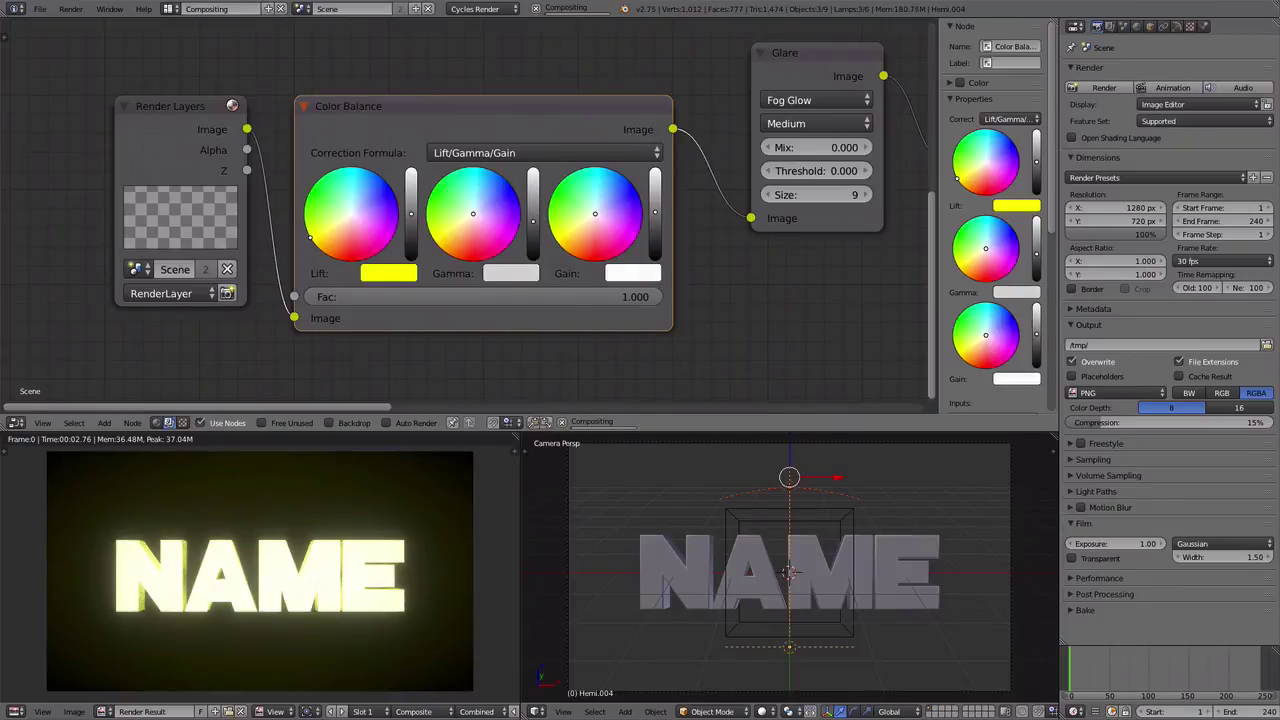
{"action": "middle_click_drag", "start_coordinate": [660, 480], "coordinate": [707, 540]}
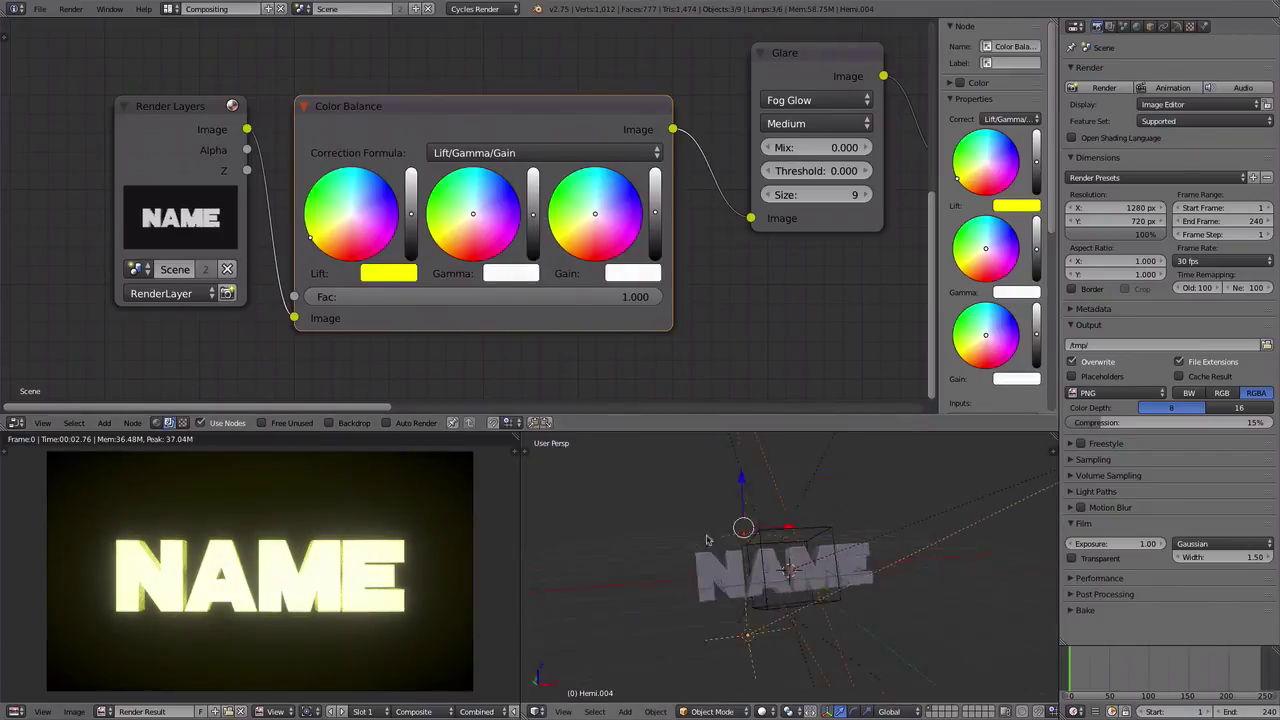
{"action": "left_click", "coordinate": [207, 9]}
{"action": "left_click", "coordinate": [212, 80]}
{"action": "key", "text": "F12"}
{"action": "key", "text": "Escape"}
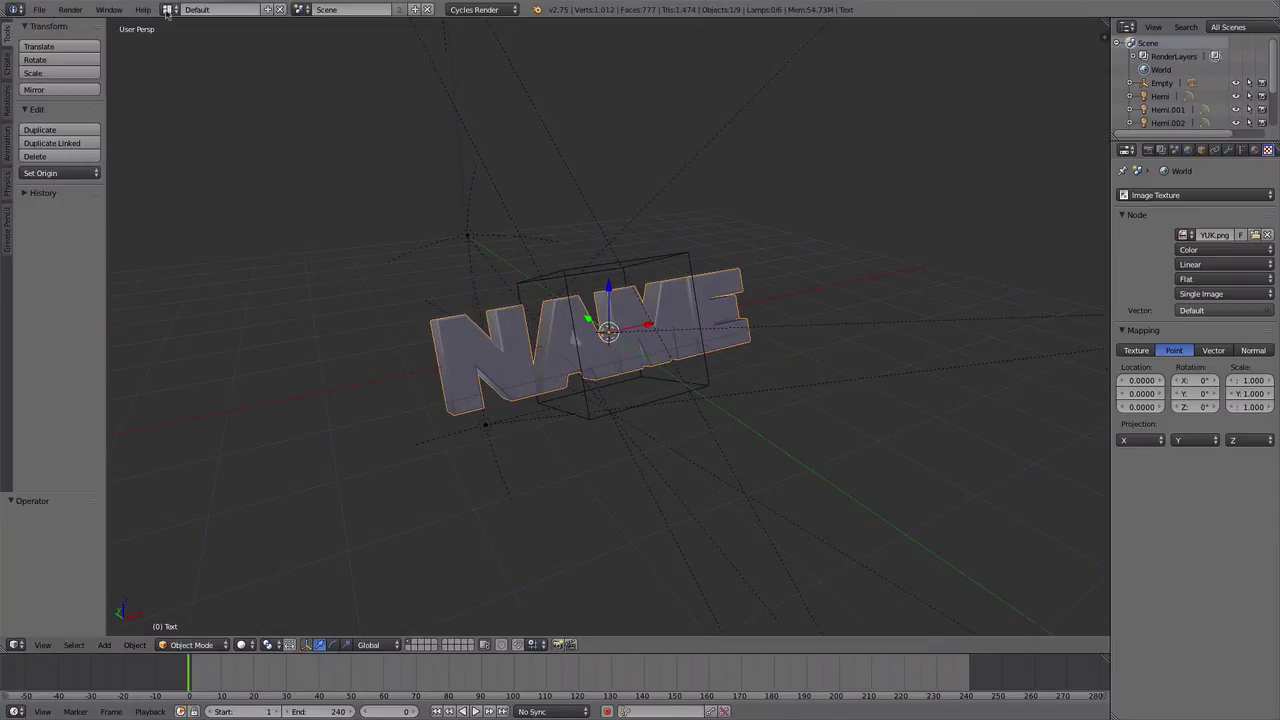
In the Compositing layout, set the Color Balance Lift tint to green
{"action": "left_click", "coordinate": [167, 9]}
{"action": "left_click", "coordinate": [210, 60]}
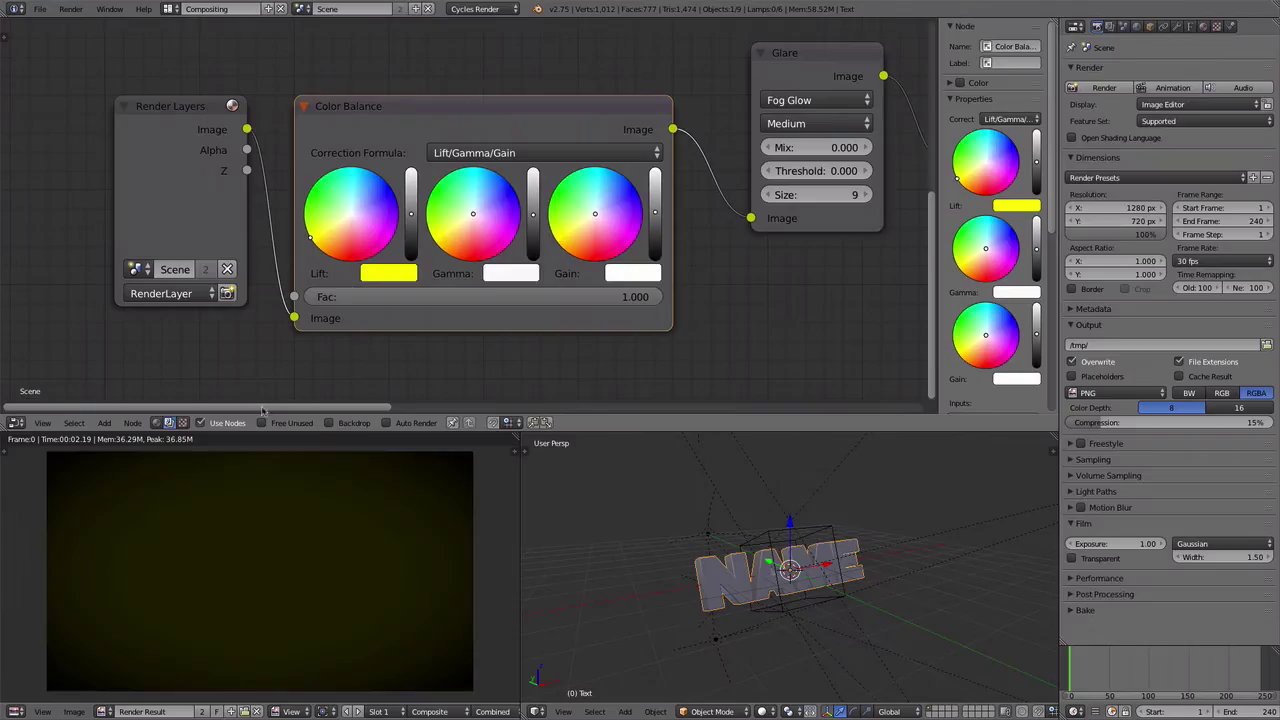
{"action": "left_click", "coordinate": [404, 260]}
{"action": "left_click", "coordinate": [420, 80]}
{"action": "scroll", "coordinate": [510, 279], "scroll_direction": "down", "scroll_amount": 1}
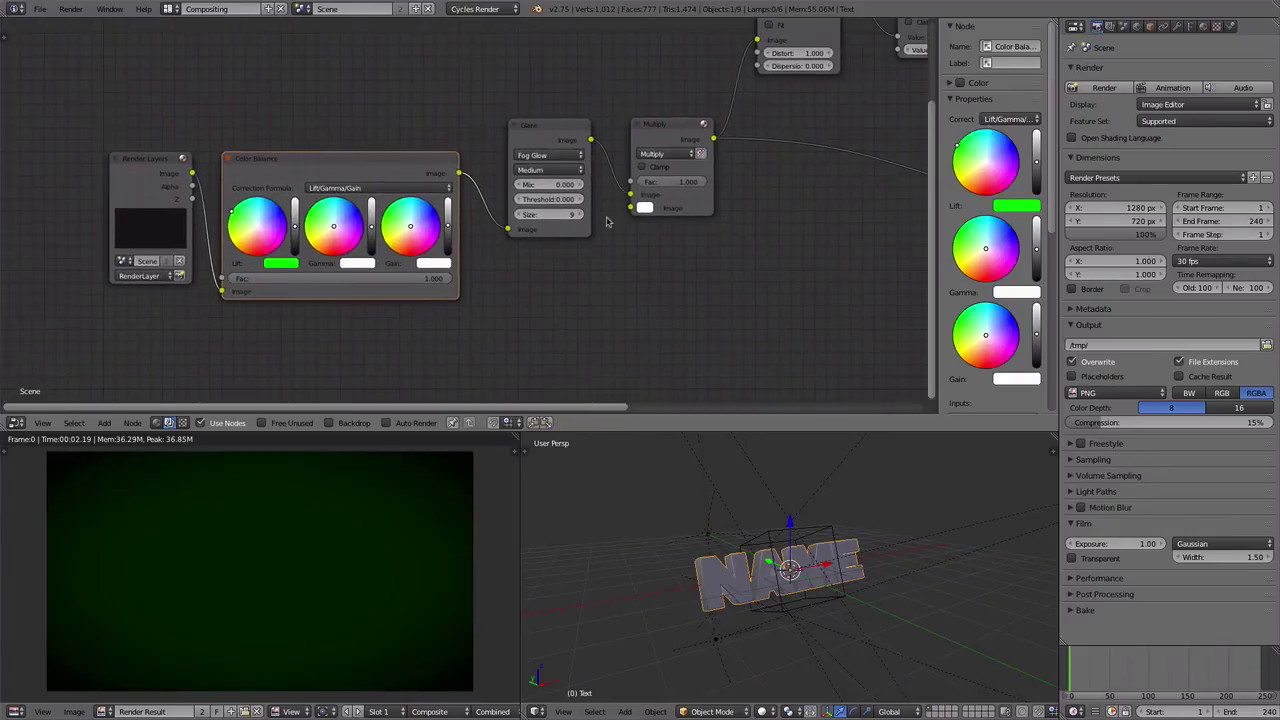
Return to the Default layout and show the World properties
{"action": "left_click", "coordinate": [167, 9]}
{"action": "left_click", "coordinate": [210, 78]}
{"action": "left_click", "coordinate": [1190, 150]}
Inspect the world surface shader and texture settings, checking the camera view
{"action": "left_click", "coordinate": [1200, 267]}
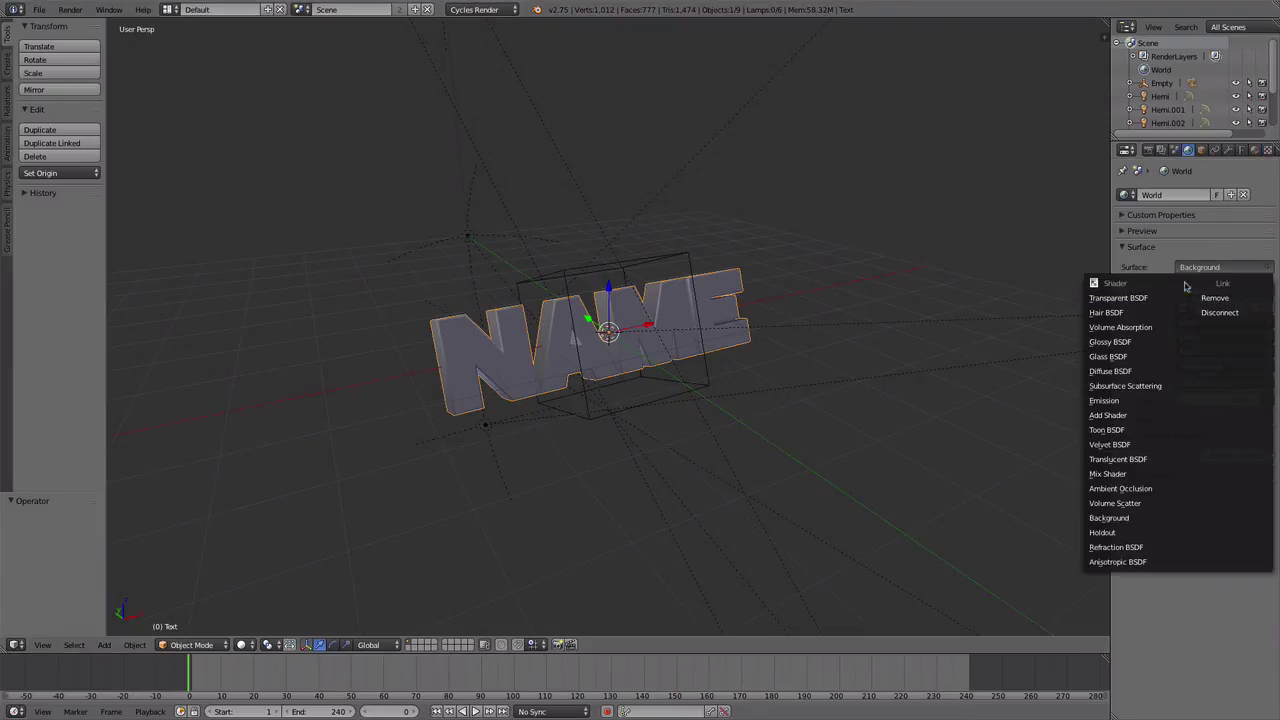
{"action": "key", "text": "KP_0"}
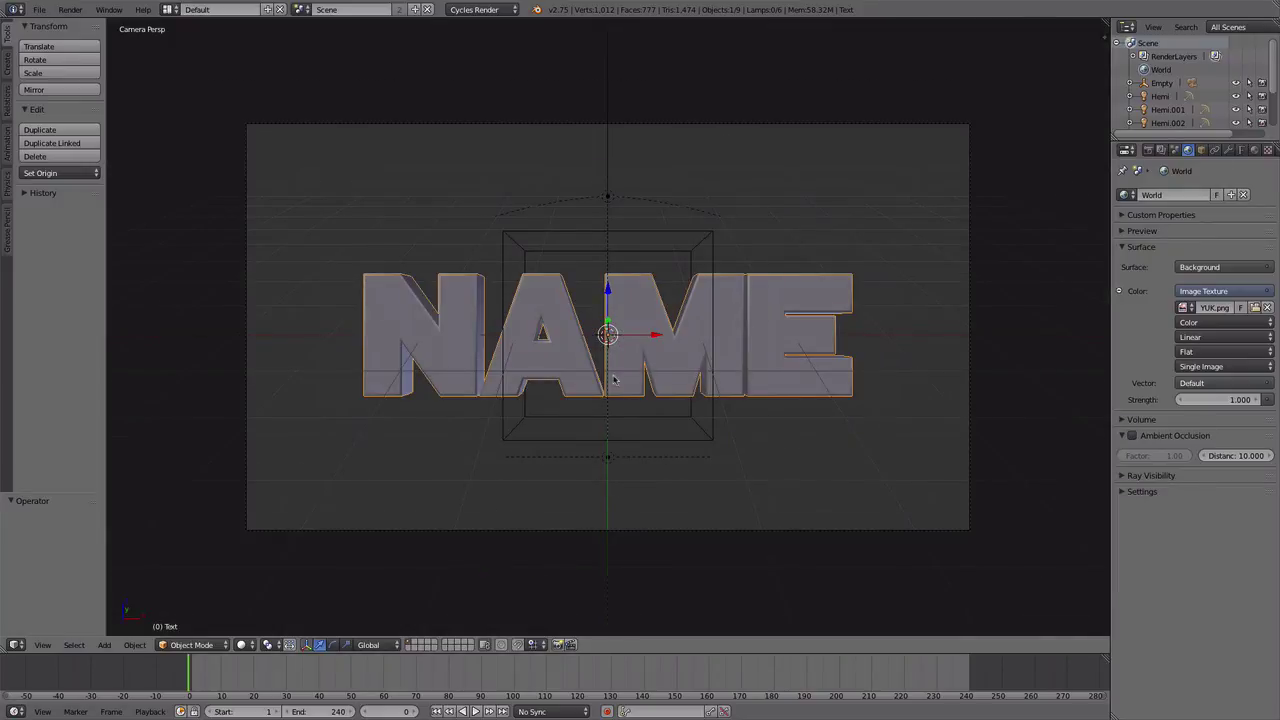
{"action": "middle_click_drag", "start_coordinate": [614, 379], "coordinate": [514, 400]}
{"action": "scroll", "coordinate": [514, 400], "scroll_direction": "down", "scroll_amount": 5}
{"action": "left_click", "coordinate": [1250, 150]}
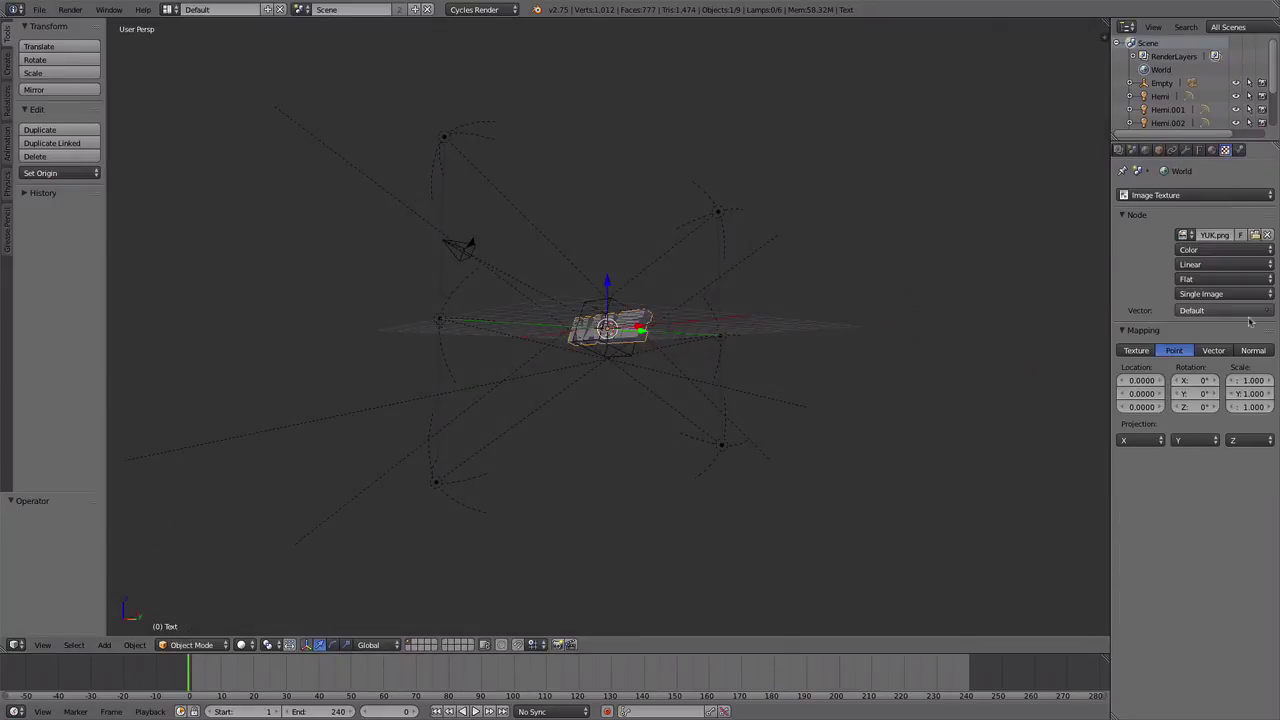
{"action": "middle_click_drag", "start_coordinate": [780, 400], "coordinate": [739, 453]}
{"action": "key", "text": "KP_0"}
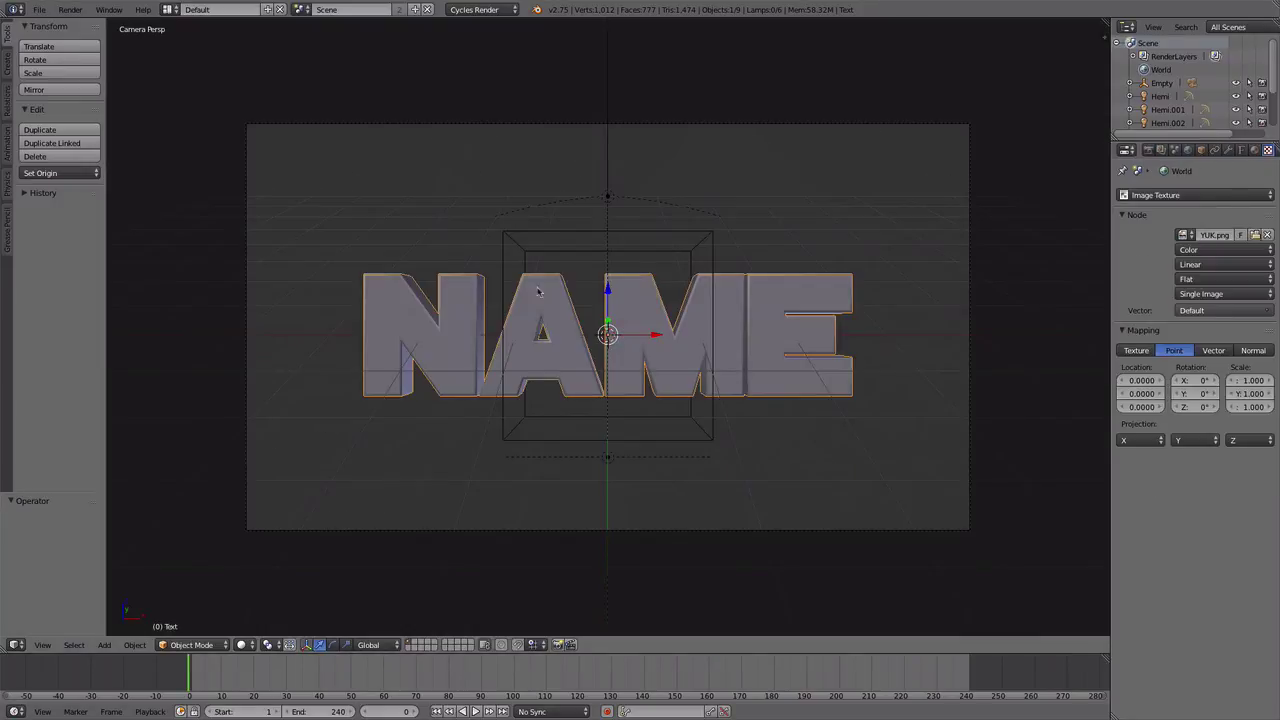
Set the World Color to Environment Texture and render the green-glowing NAME
{"action": "left_click", "coordinate": [1241, 150]}
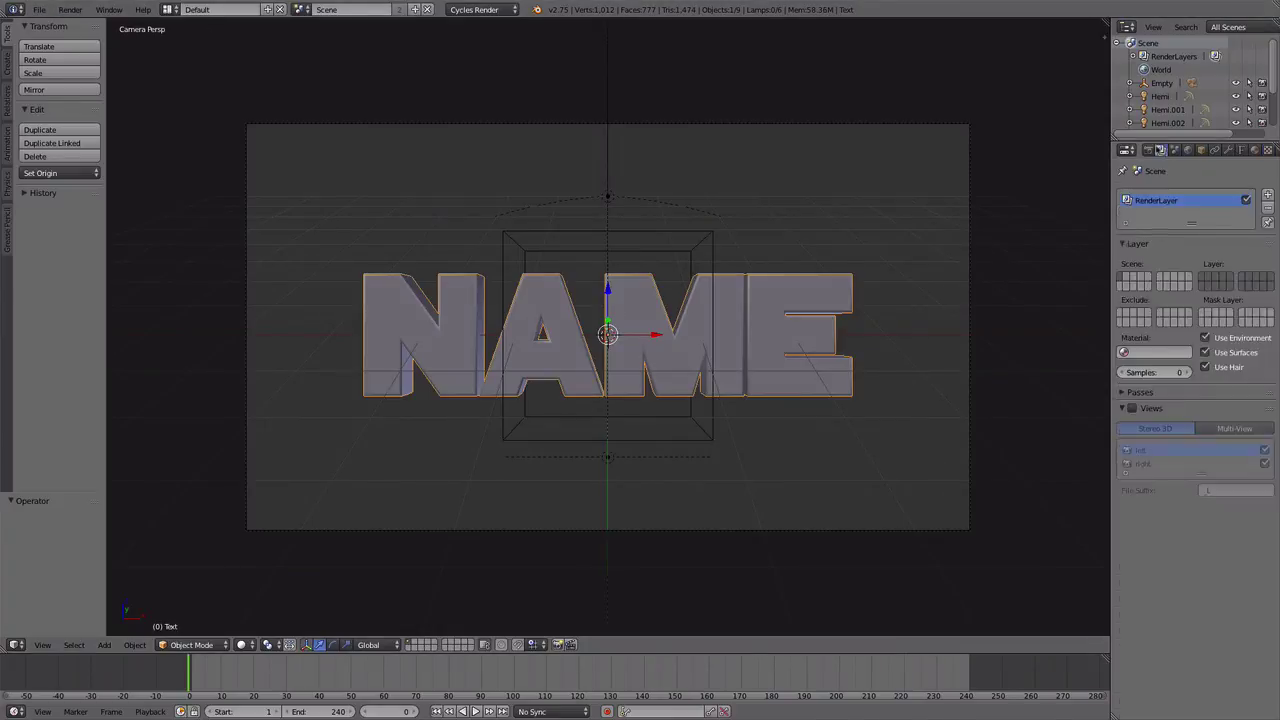
{"action": "left_click", "coordinate": [1188, 150]}
{"action": "left_click", "coordinate": [1212, 291]}
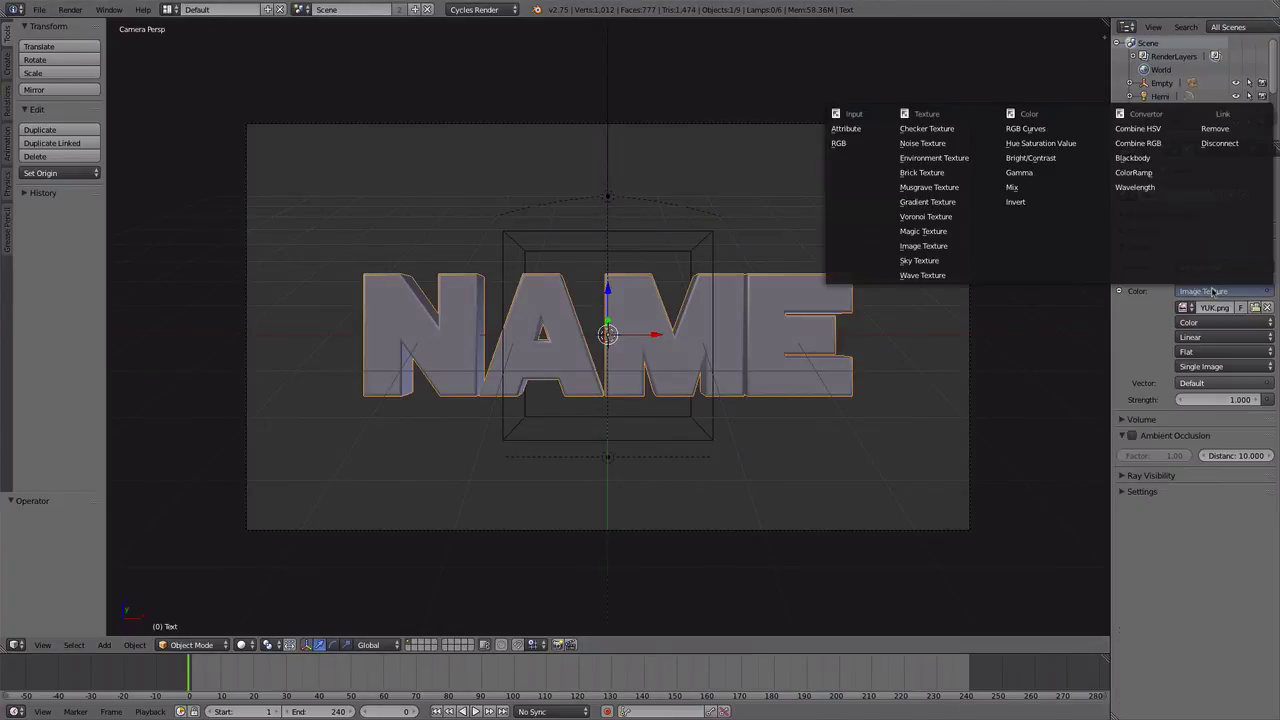
{"action": "left_click", "coordinate": [955, 158]}
{"action": "key", "text": "F12"}
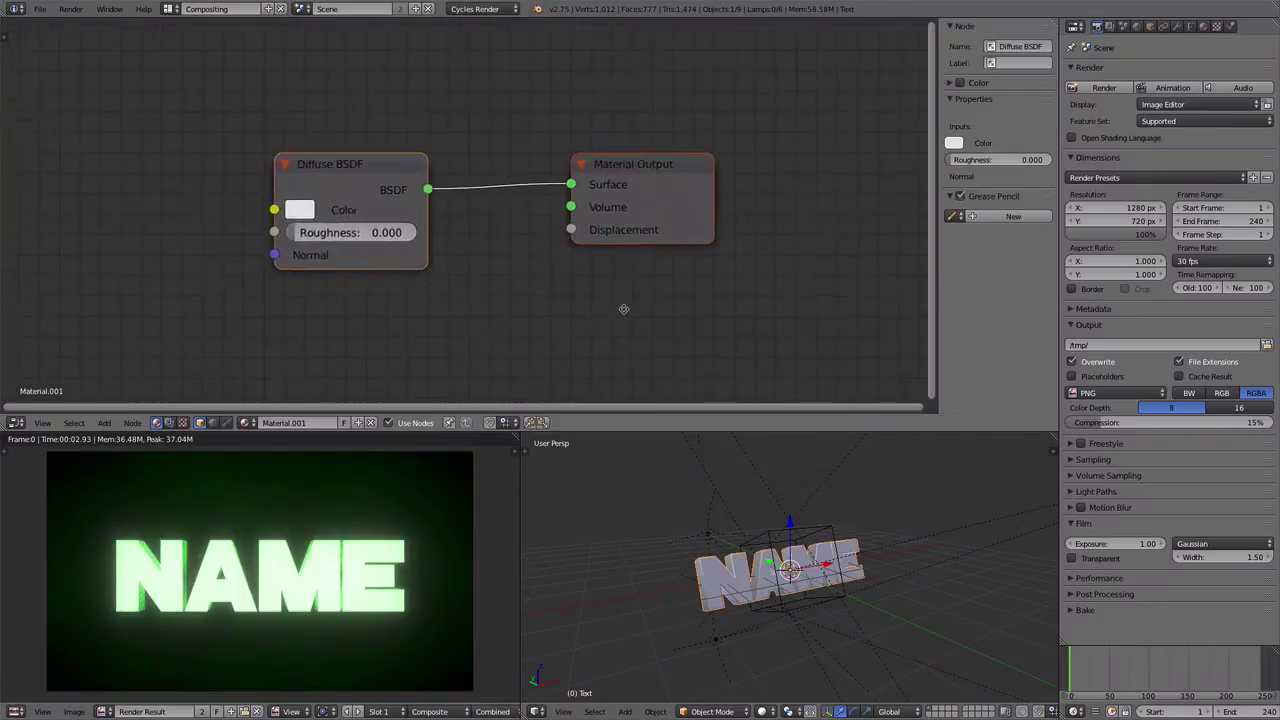
Add a Mix Shader and Glossy BSDF to the NAME material and re-render
{"action": "left_click_drag", "start_coordinate": [561, 170], "coordinate": [733, 176]}
{"action": "key", "text": "shift+a"}
{"action": "left_click", "coordinate": [590, 210]}
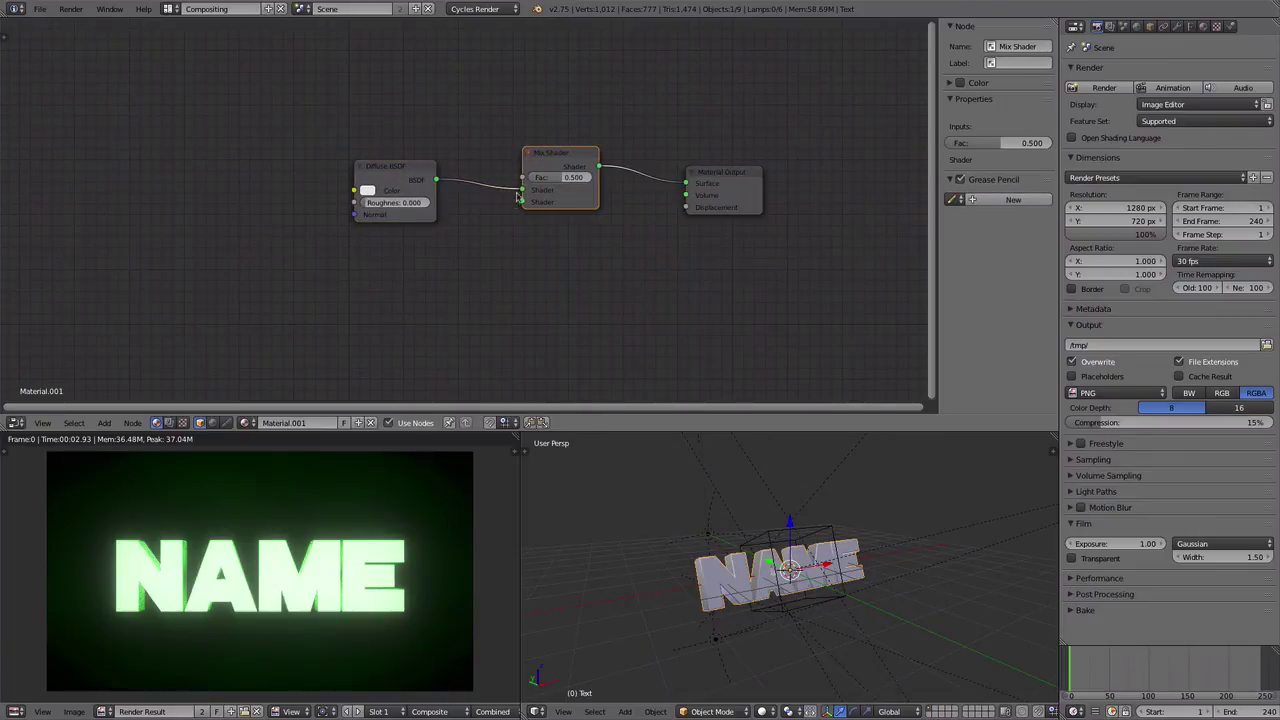
{"action": "left_click_drag", "start_coordinate": [395, 170], "coordinate": [351, 288]}
{"action": "key", "text": "space"}
{"action": "key", "text": "Return"}
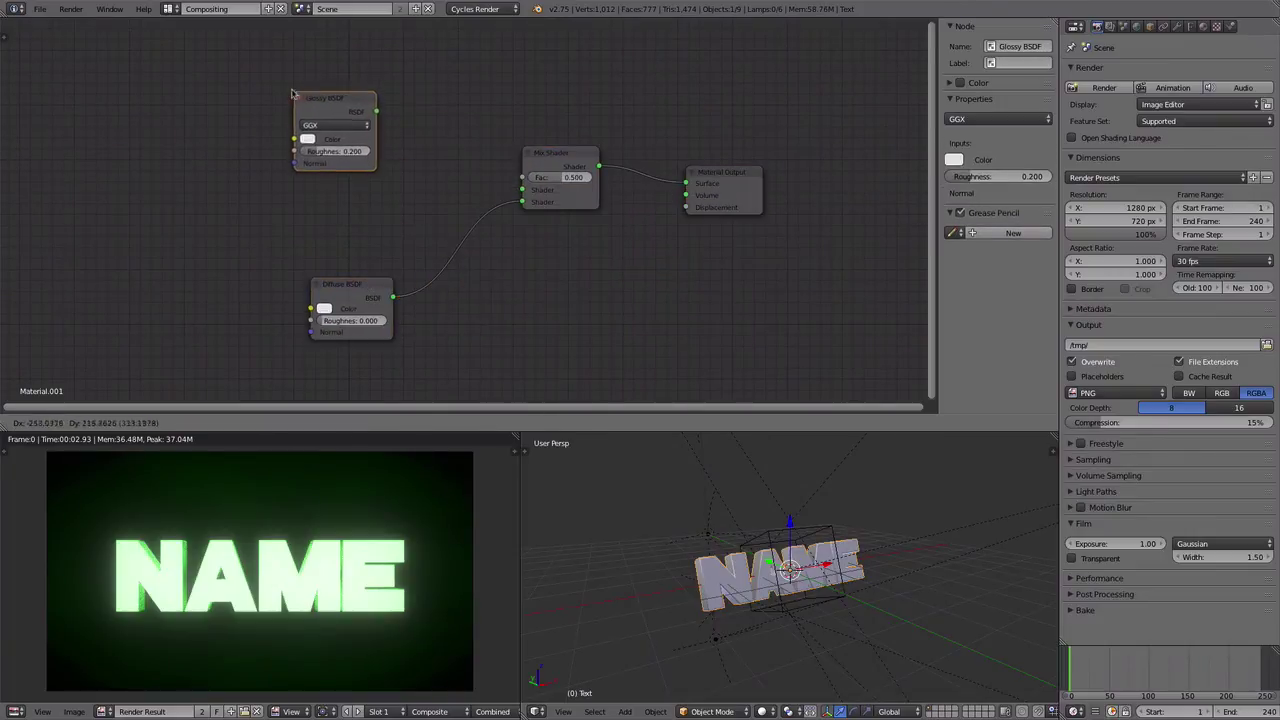
{"action": "key", "text": "F12"}
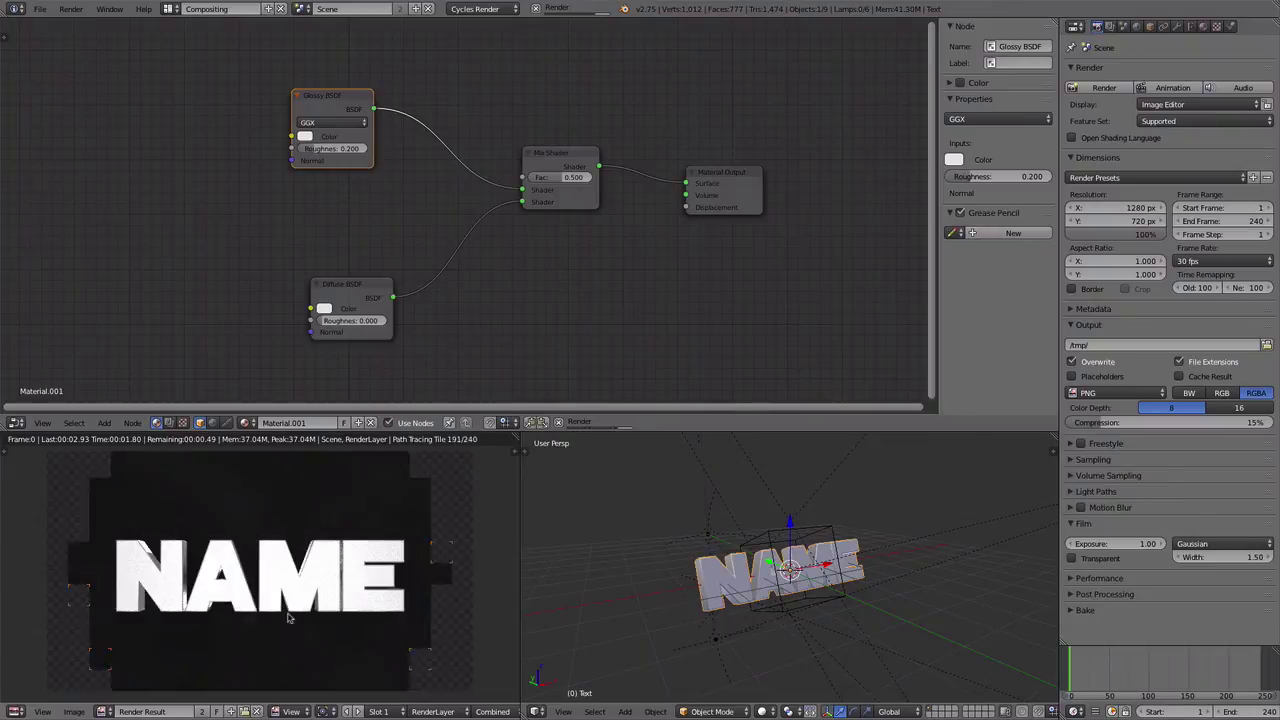
Duplicate the NAME text as Text.001
{"action": "middle_click_drag", "start_coordinate": [757, 634], "coordinate": [937, 597]}
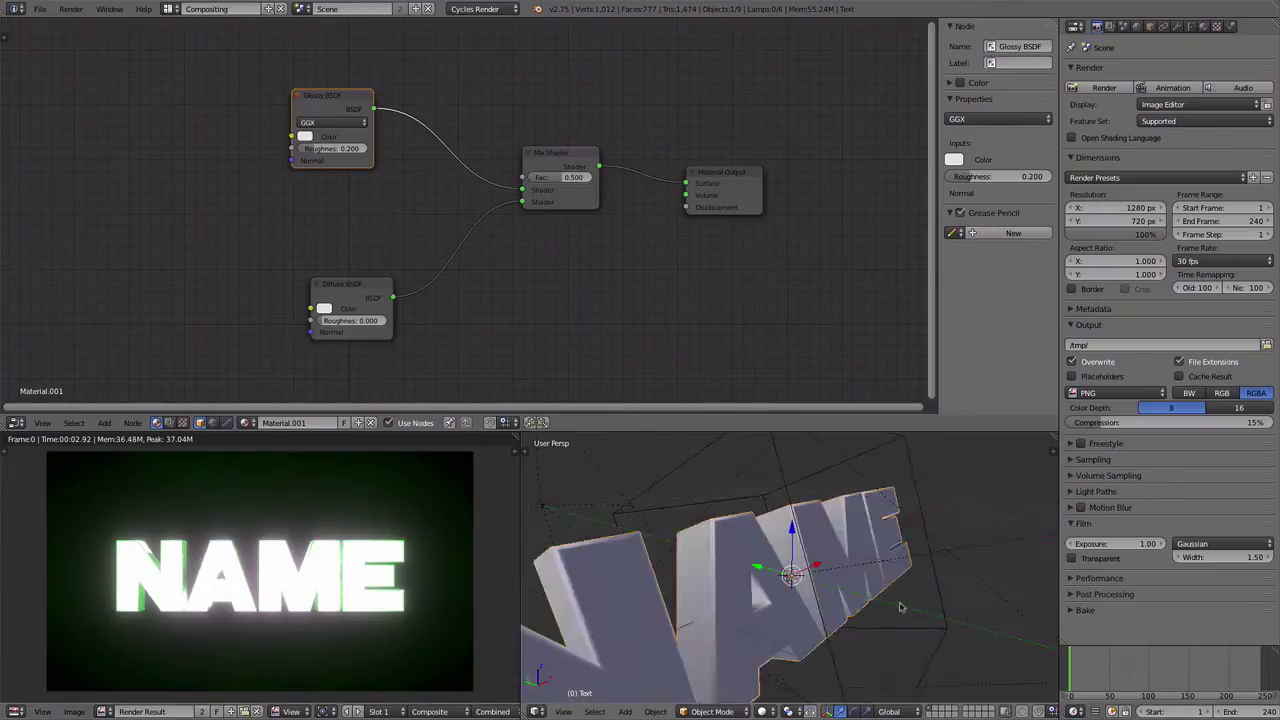
{"action": "key", "text": "shift+d"}
{"action": "left_click", "coordinate": [1190, 26]}
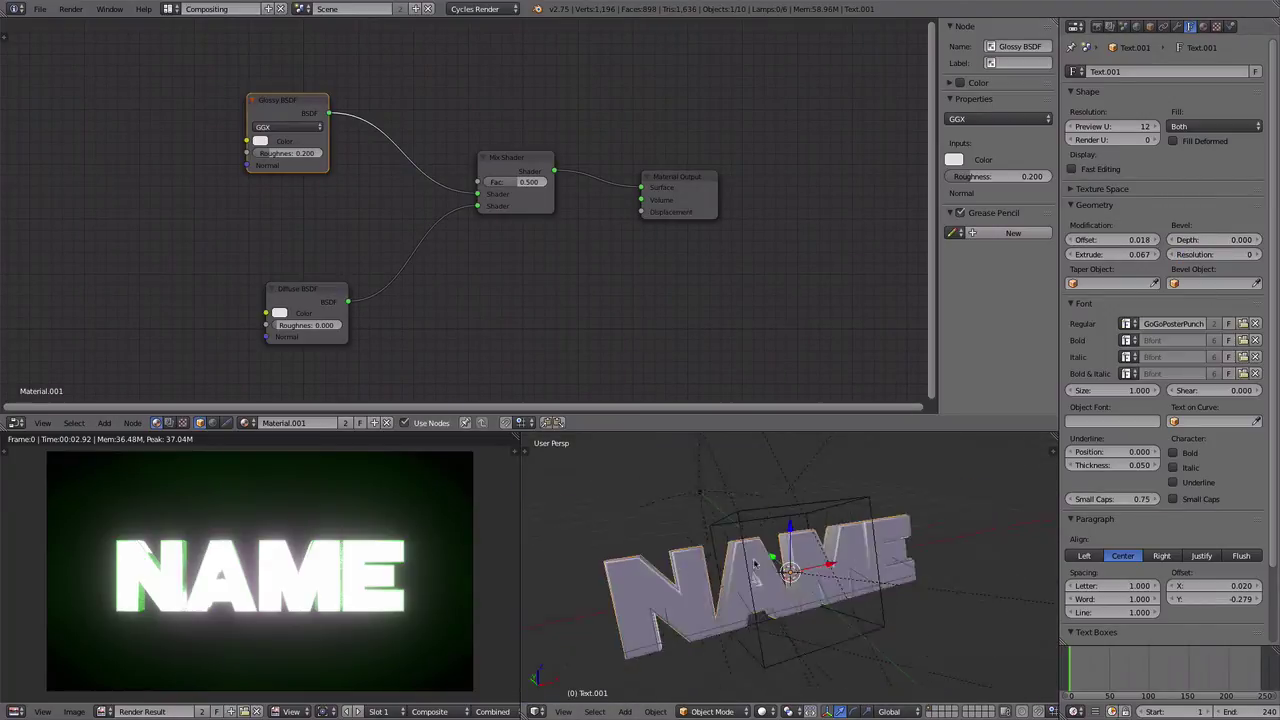
Replace the duplicate's shared material with a new Material.002
{"action": "left_click", "coordinate": [1203, 26]}
{"action": "left_click", "coordinate": [1265, 84]}
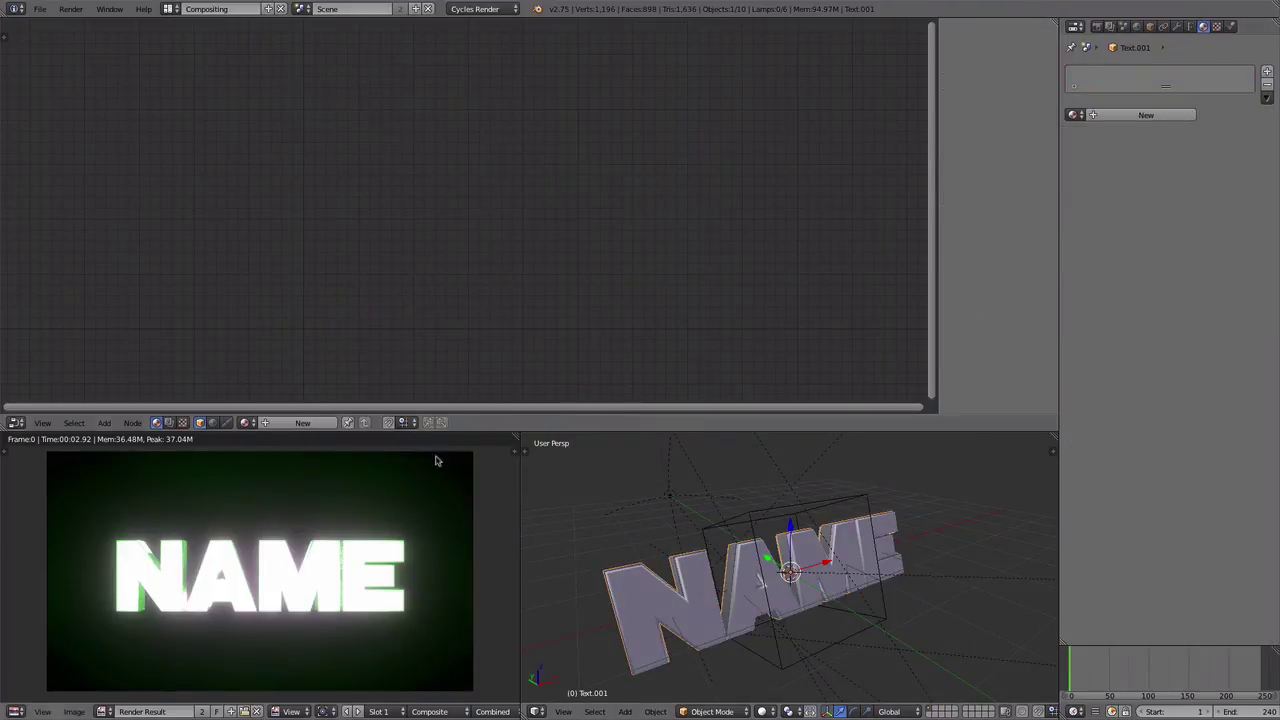
{"action": "left_click", "coordinate": [302, 422]}
{"action": "scroll", "coordinate": [351, 219], "scroll_direction": "up", "scroll_amount": 3}
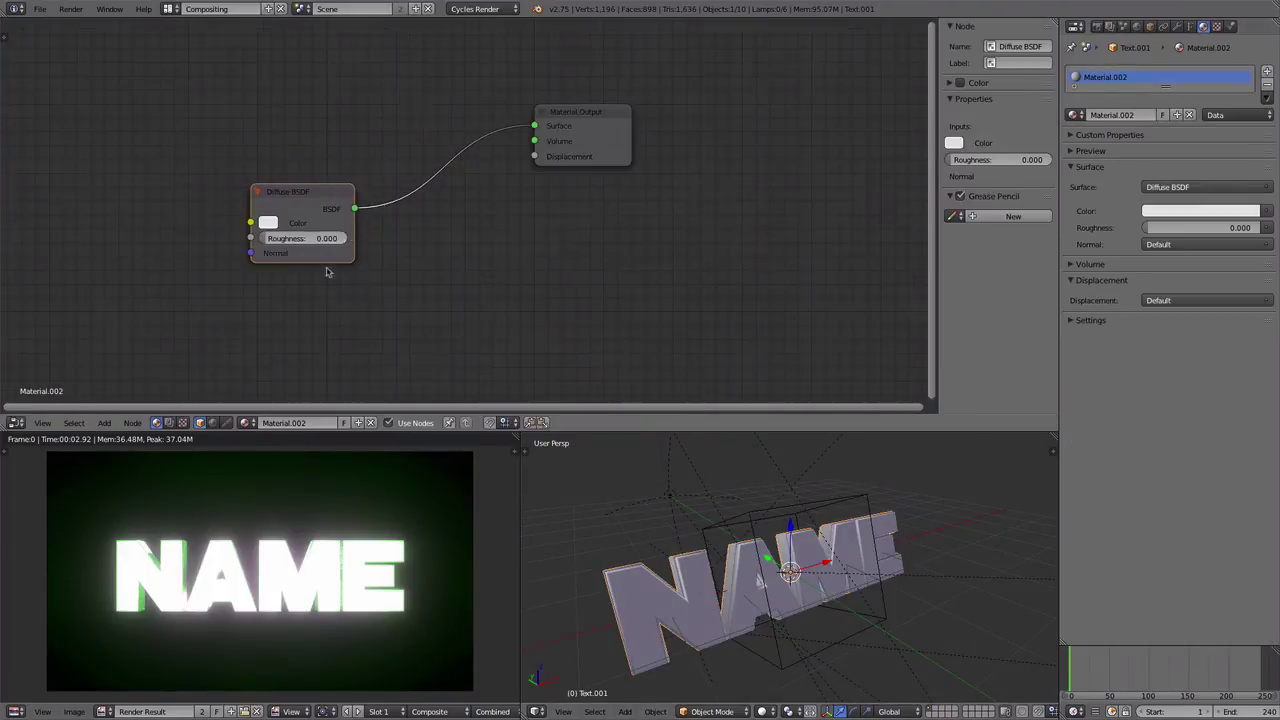
{"action": "middle_click_drag", "start_coordinate": [329, 271], "coordinate": [451, 314]}
{"action": "left_click_drag", "start_coordinate": [700, 155], "coordinate": [885, 150]}
{"action": "scroll", "coordinate": [823, 309], "scroll_direction": "down", "scroll_amount": 2}
Add a Glossy BSDF and Mix Shader, linking the Glossy into the mix
{"action": "key", "text": "shift+a"}
{"action": "left_click", "coordinate": [629, 257]}
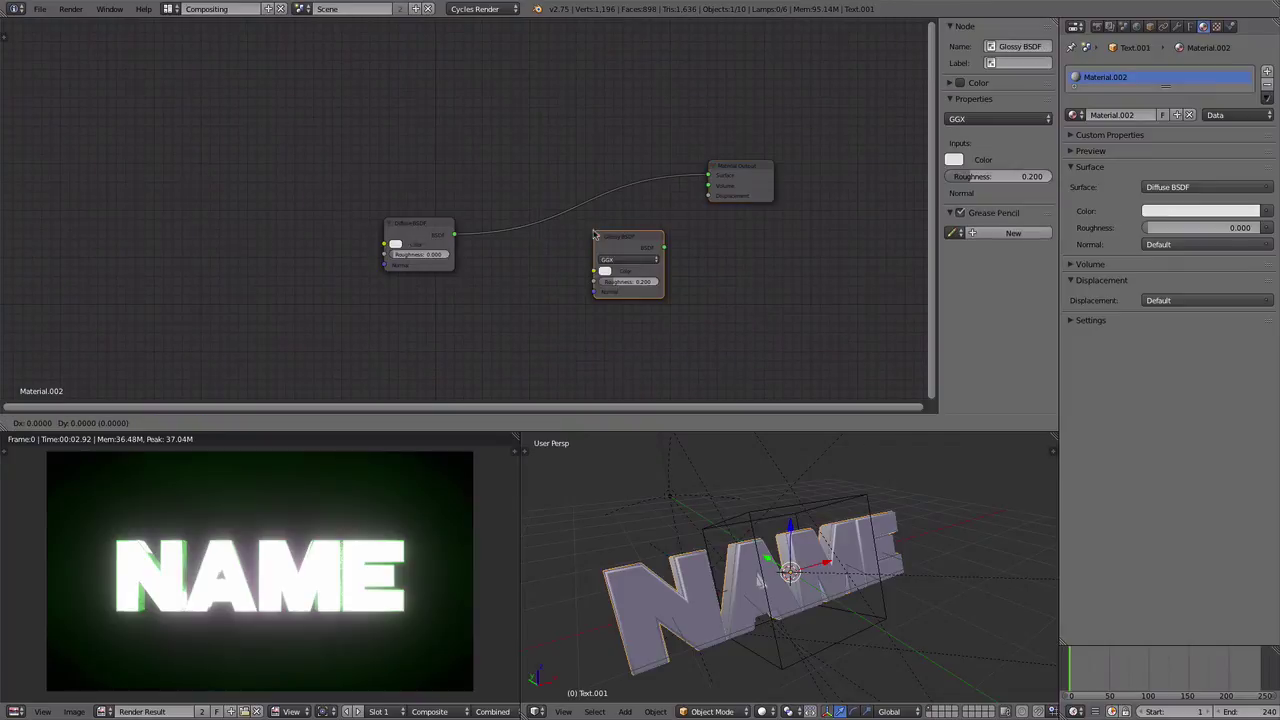
{"action": "left_click", "coordinate": [420, 140]}
{"action": "key", "text": "shift+a"}
{"action": "left_click", "coordinate": [615, 200]}
{"action": "type", "text": "mix"}
{"action": "left_click", "coordinate": [610, 195]}
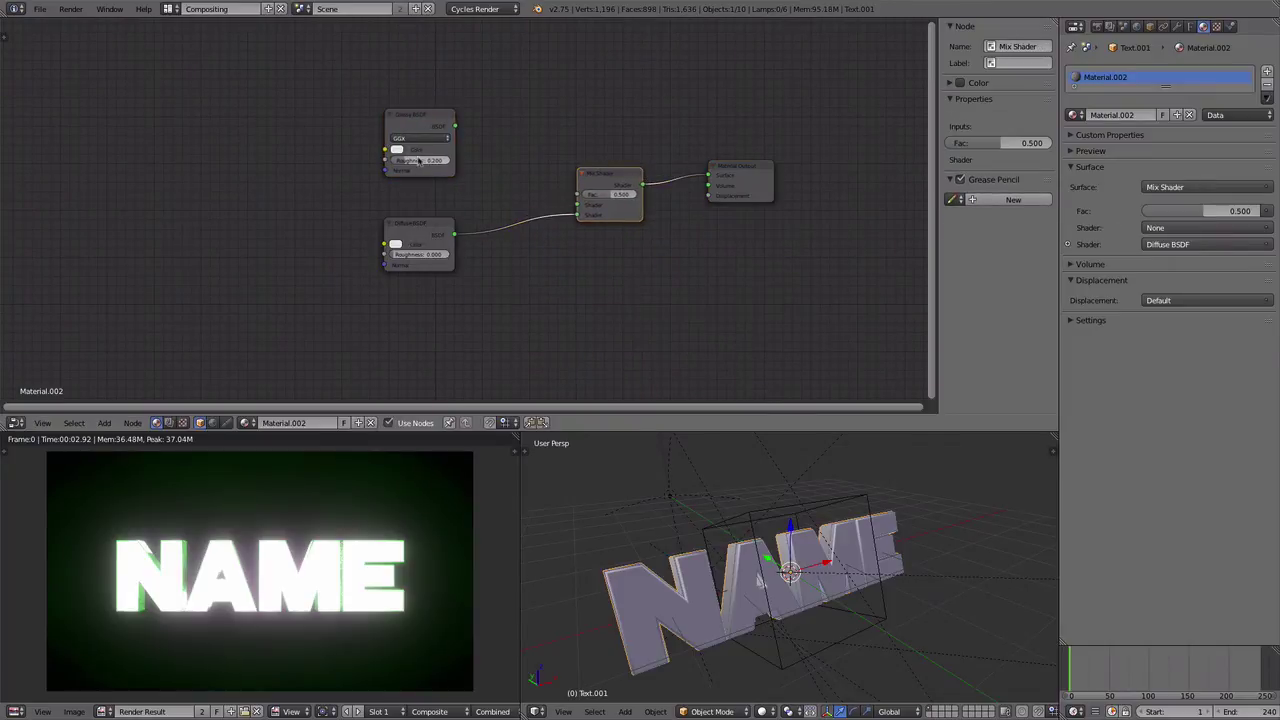
{"action": "left_click_drag", "start_coordinate": [455, 126], "coordinate": [579, 204]}
Make the Glossy colour green, return to Default layout, and render the image
{"action": "scroll", "coordinate": [590, 200], "scroll_direction": "up", "scroll_amount": 2}
{"action": "left_click", "coordinate": [353, 156]}
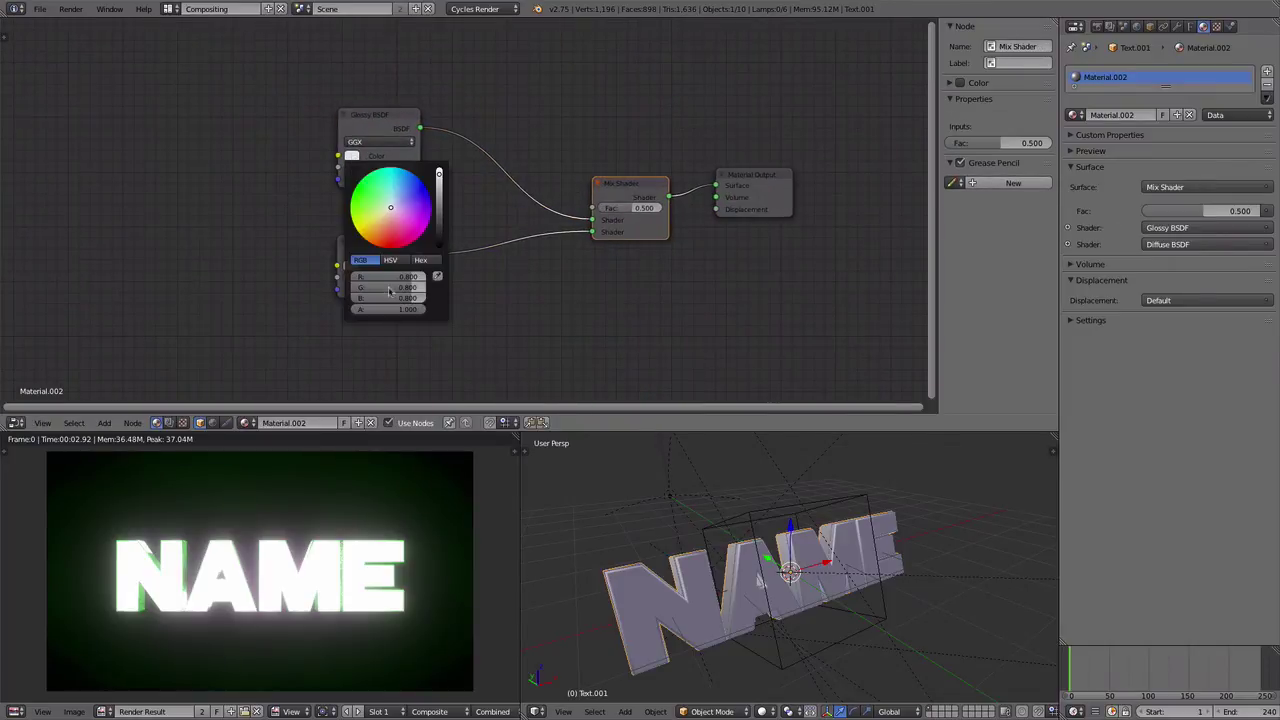
{"action": "left_click_drag", "start_coordinate": [384, 294], "coordinate": [374, 363]}
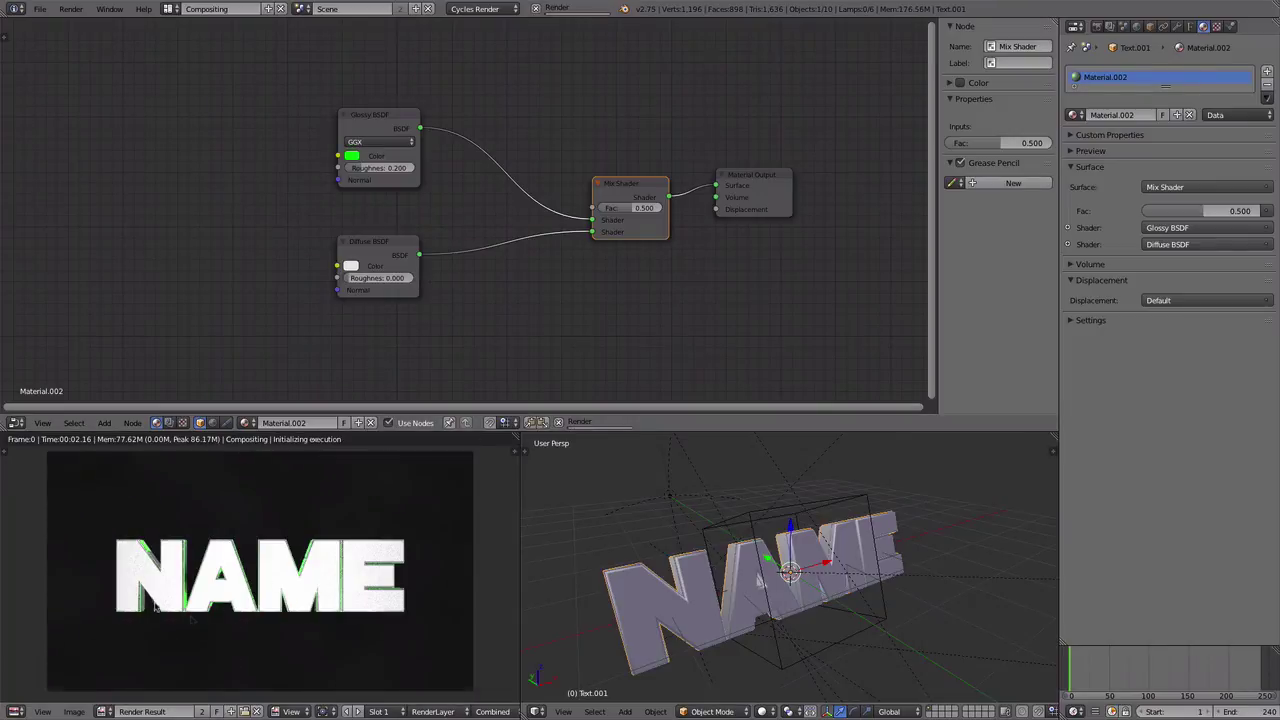
{"action": "left_click", "coordinate": [170, 9]}
{"action": "left_click", "coordinate": [190, 66]}
{"action": "left_click", "coordinate": [70, 9]}
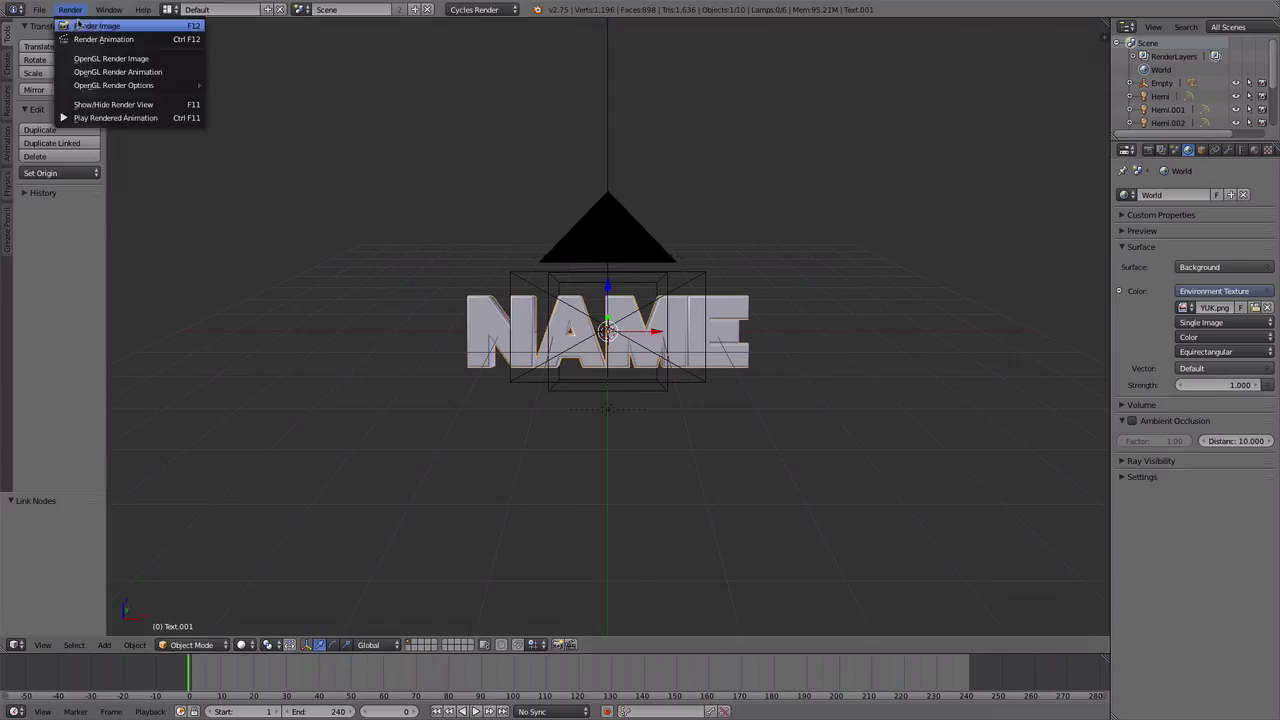
{"action": "left_click", "coordinate": [80, 22]}
Add a spiral curve around the NAME text and re-centre its origin
{"action": "key", "text": "Escape"}
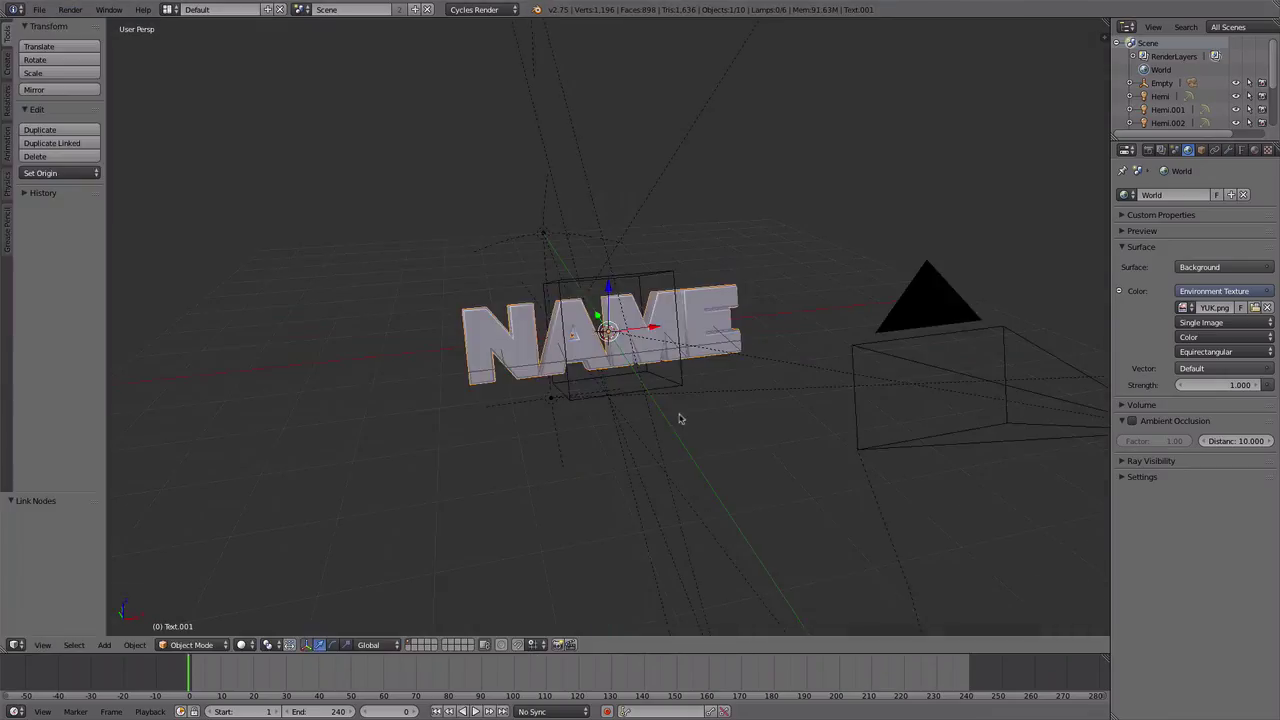
{"action": "key", "text": "KP_0"}
{"action": "key", "text": "ctrl+l"}
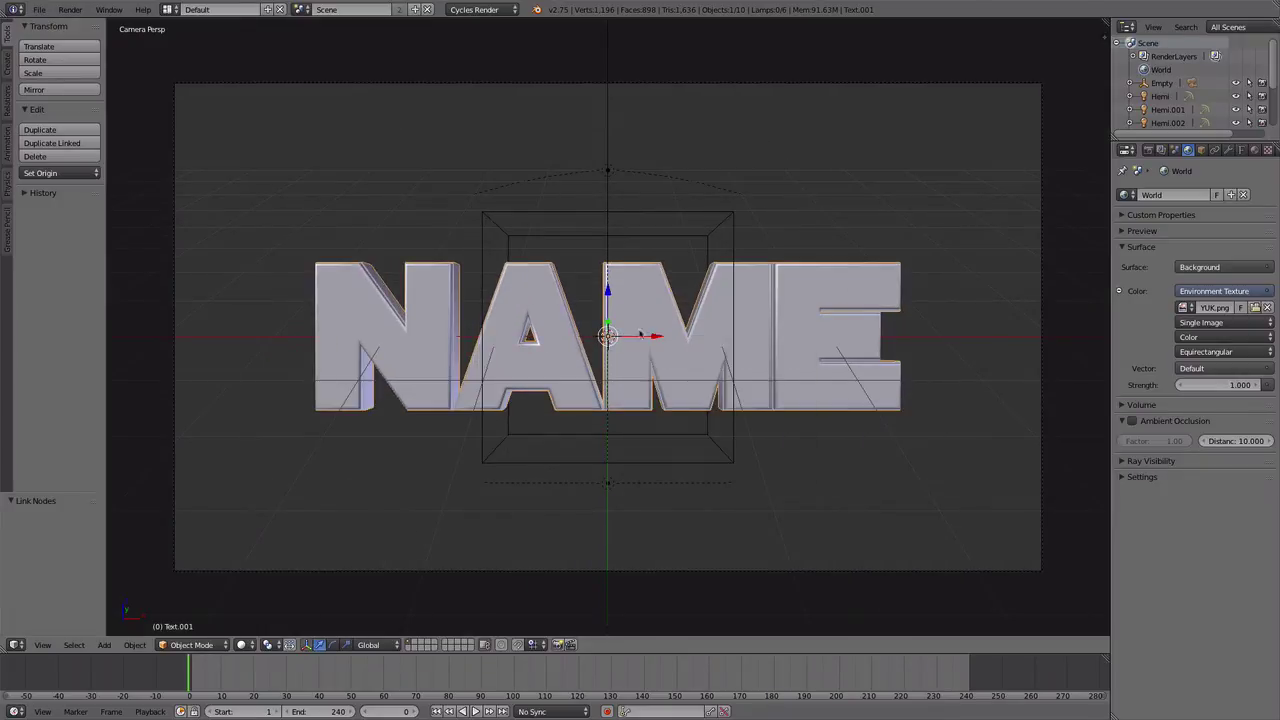
{"action": "left_click", "coordinate": [104, 644]}
{"action": "left_click", "coordinate": [228, 608]}
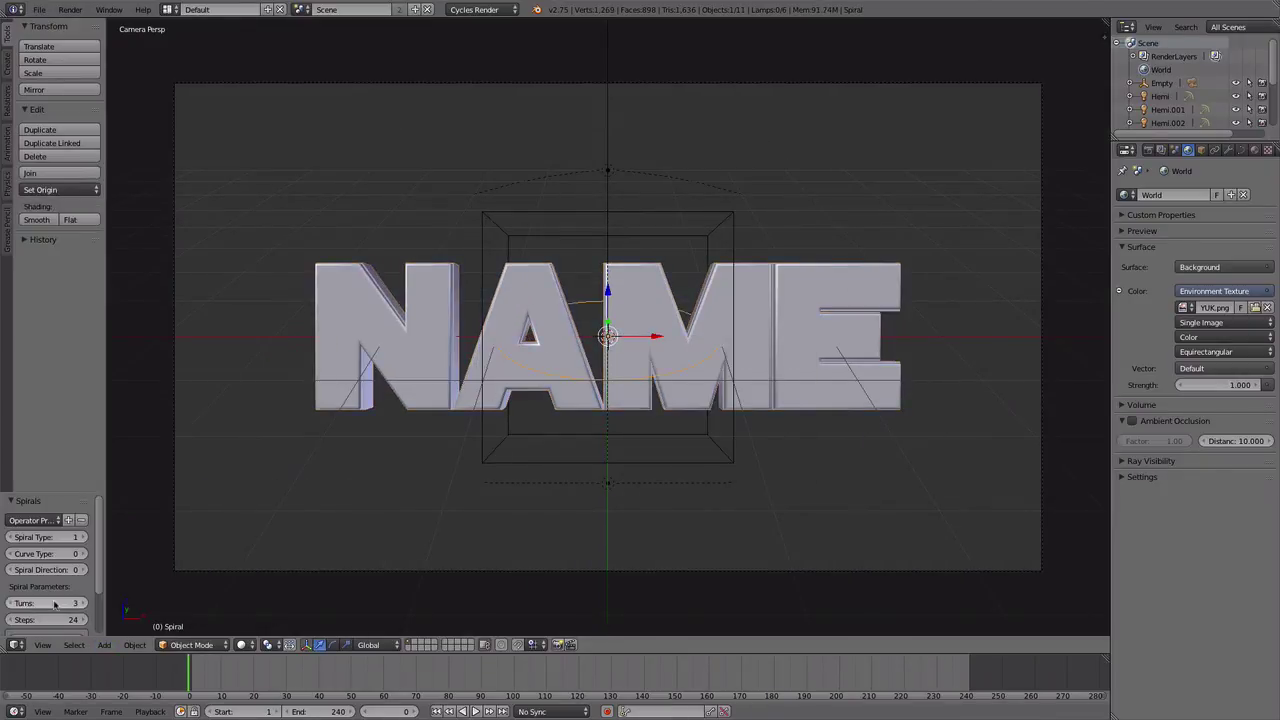
{"action": "left_click", "coordinate": [77, 204]}
{"action": "middle_click_drag", "start_coordinate": [471, 251], "coordinate": [586, 337]}
Add a mesh circle and place it left of the text
{"action": "key", "text": "shift+a"}
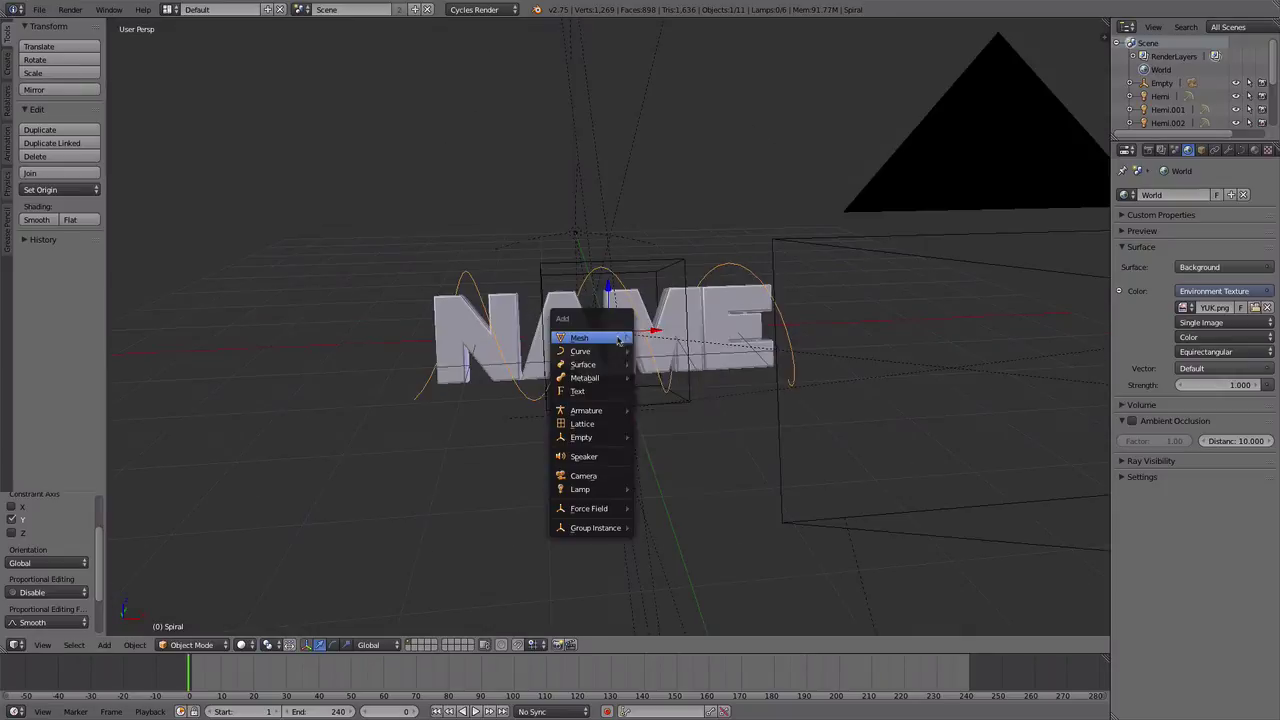
{"action": "left_click", "coordinate": [579, 338]}
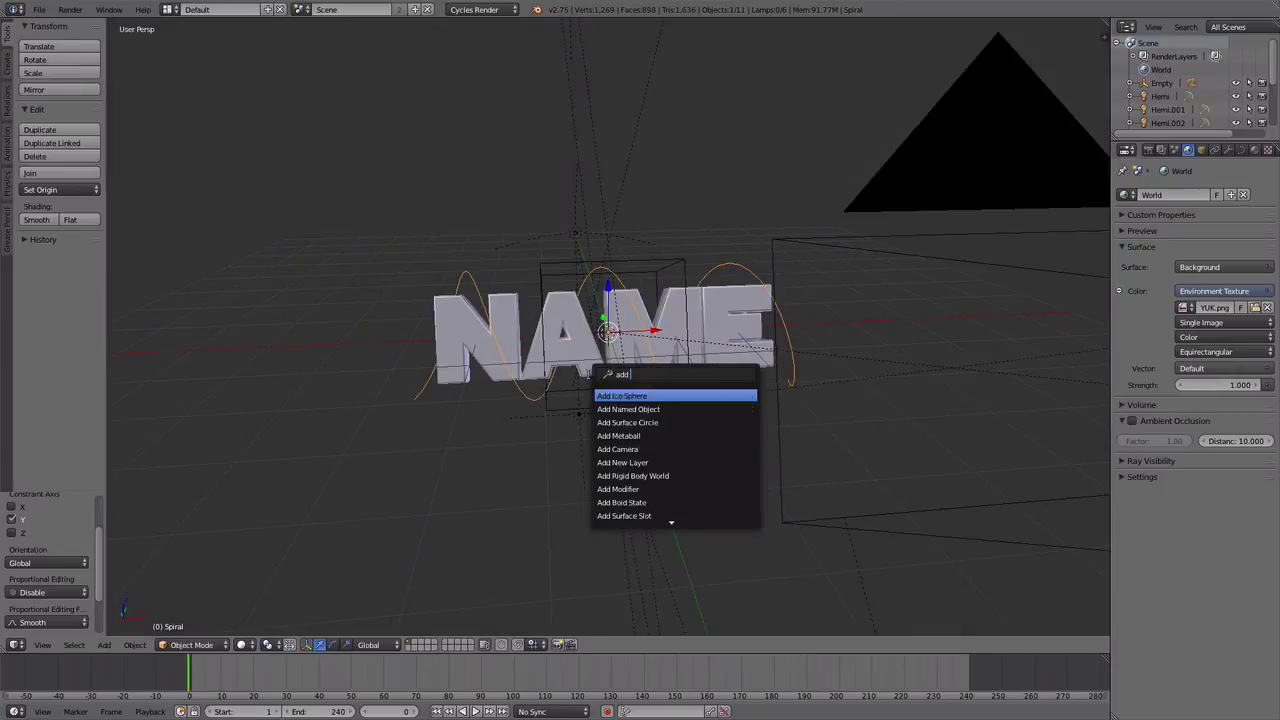
{"action": "left_click", "coordinate": [660, 412]}
{"action": "key", "text": "g"}
{"action": "left_click", "coordinate": [514, 380]}
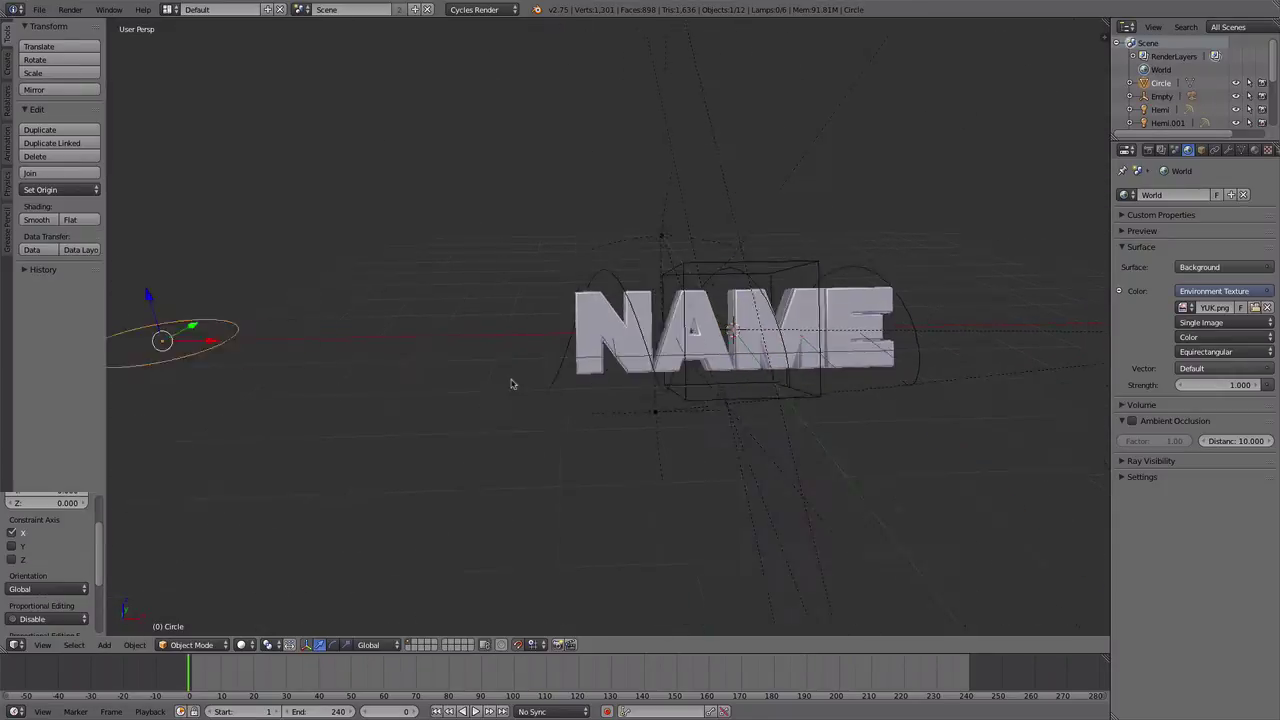
{"action": "scroll", "coordinate": [449, 400], "scroll_direction": "down", "scroll_amount": 2}
{"action": "middle_click_drag", "start_coordinate": [449, 400], "coordinate": [547, 397]}
Convert the circle to a curve, use it as the spiral's bevel, and shrink it
{"action": "left_click", "coordinate": [508, 409]}
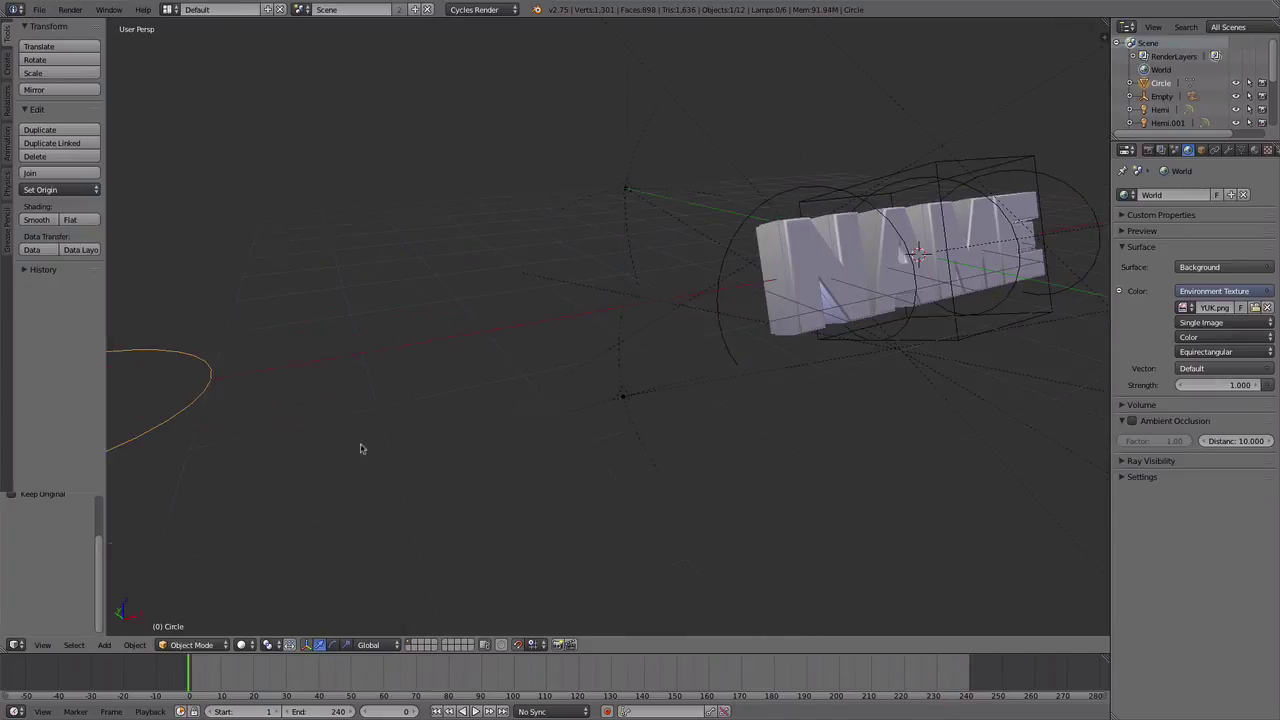
{"action": "middle_click_drag", "start_coordinate": [360, 443], "coordinate": [614, 380]}
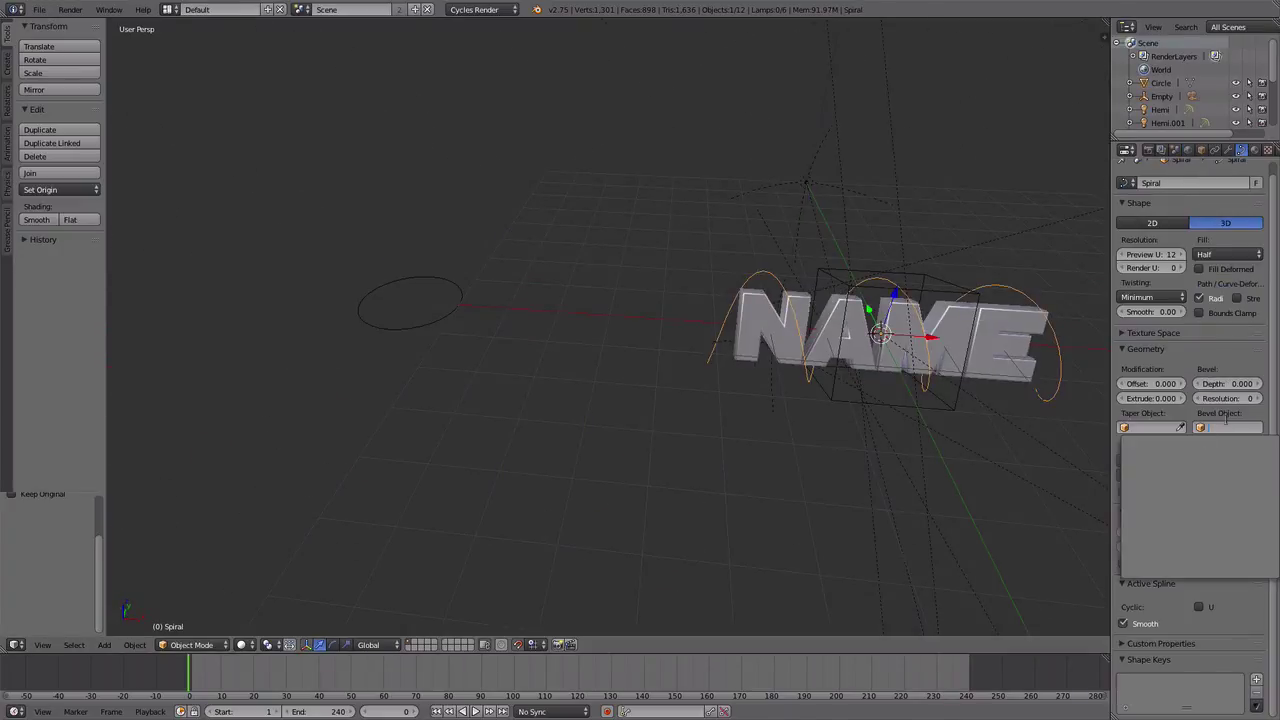
{"action": "key", "text": "ctrl+z"}
{"action": "key", "text": "ctrl+z"}
{"action": "key", "text": "alt+c"}
{"action": "left_click", "coordinate": [511, 365]}
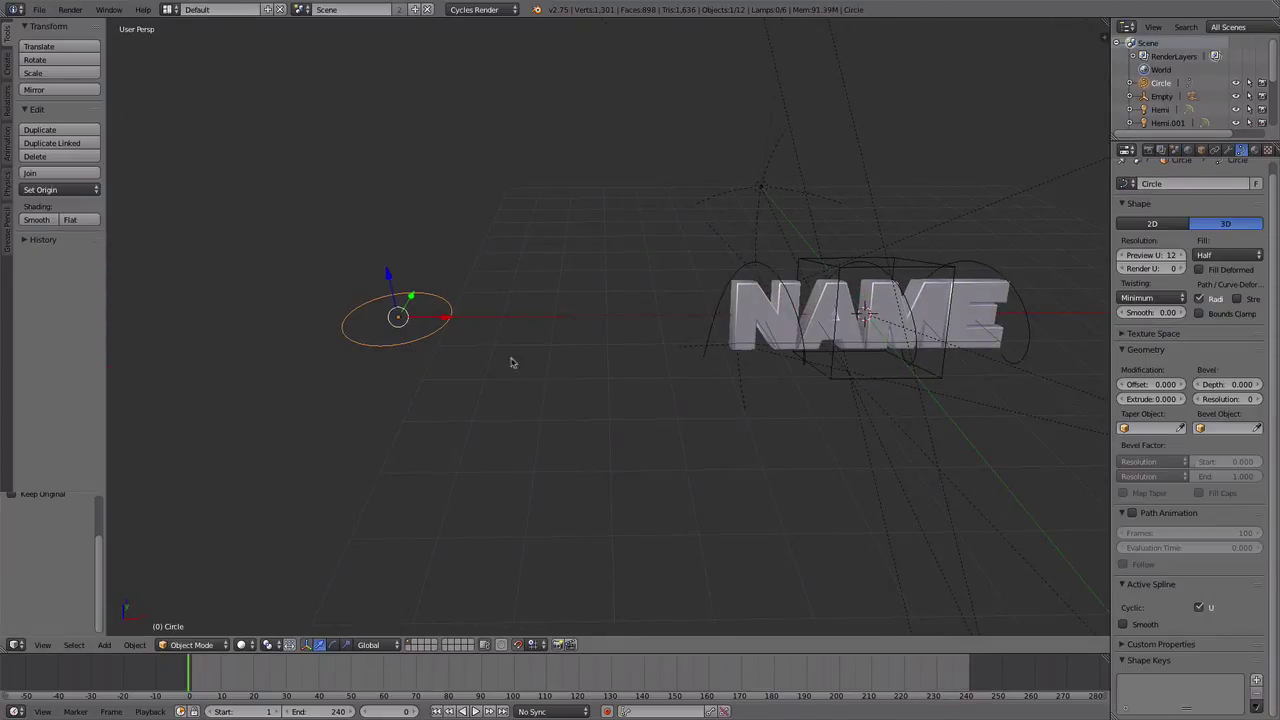
{"action": "key", "text": "s"}
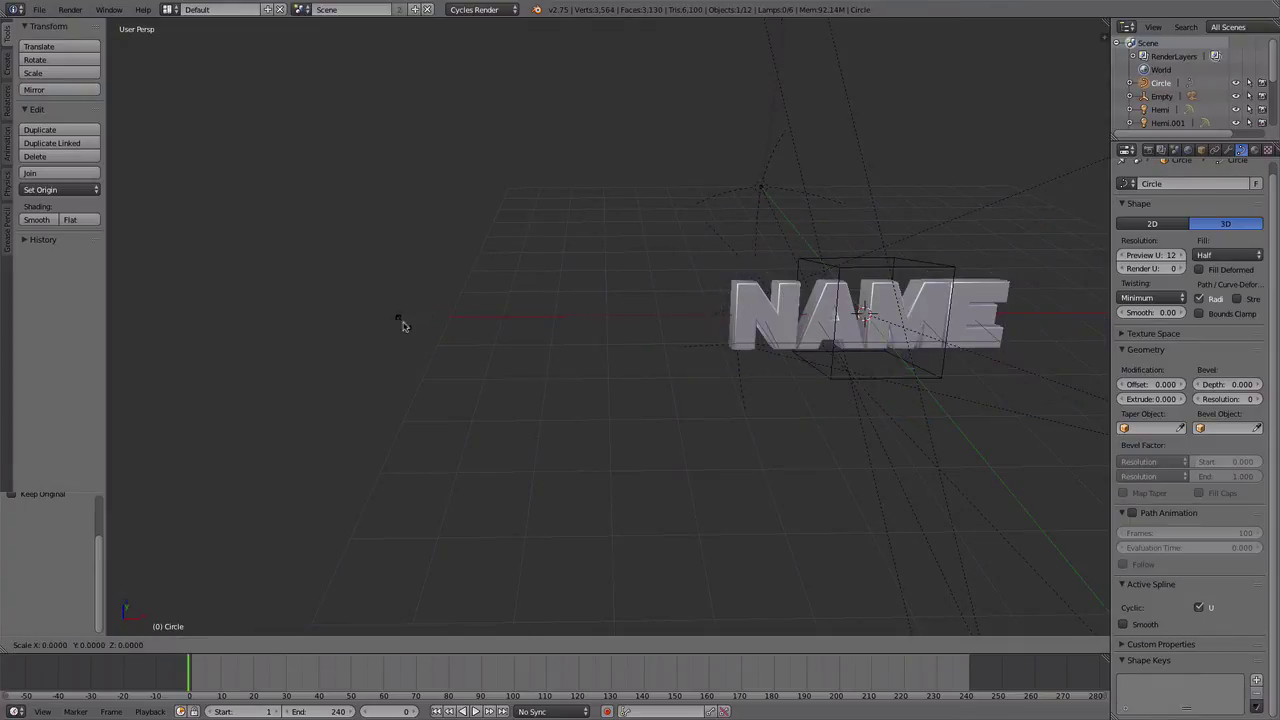
{"action": "left_click", "coordinate": [403, 323]}
{"action": "key", "text": "s"}
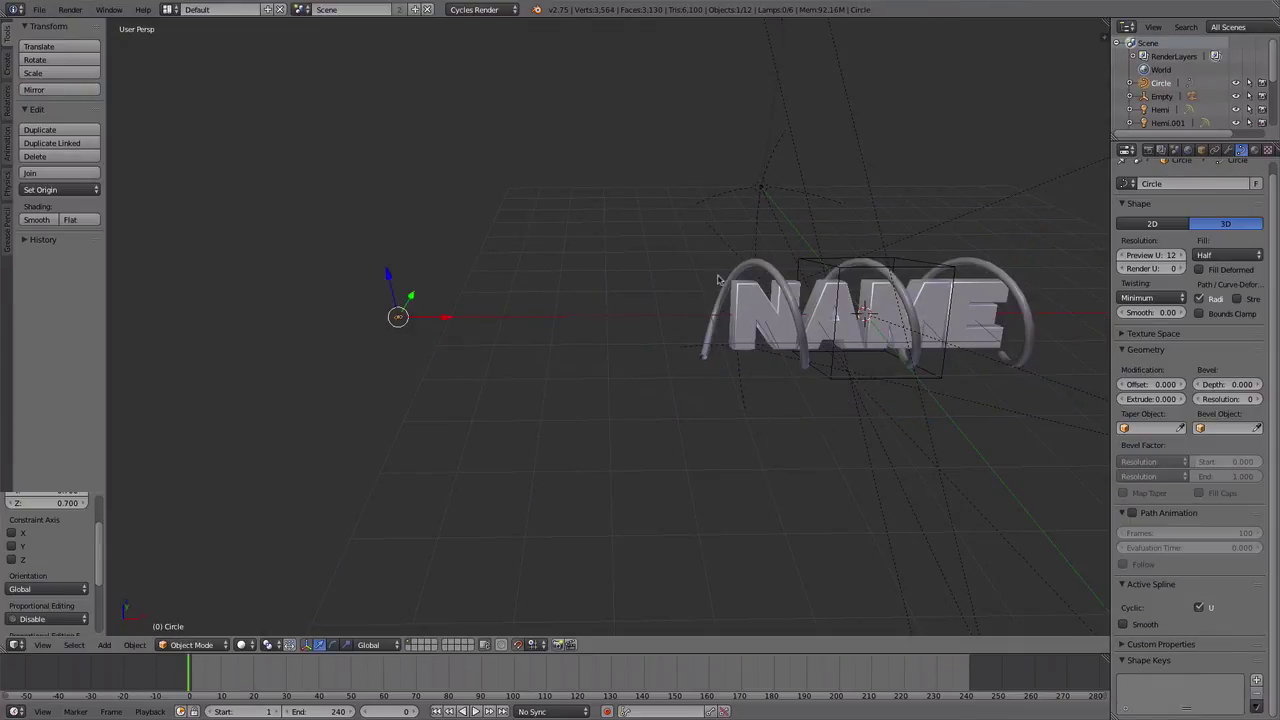
{"action": "key", "text": "KP_0"}
Give the spiral tube a new Material.003 with an Emission surface
{"action": "key", "text": "s"}
{"action": "right_click", "coordinate": [876, 277]}
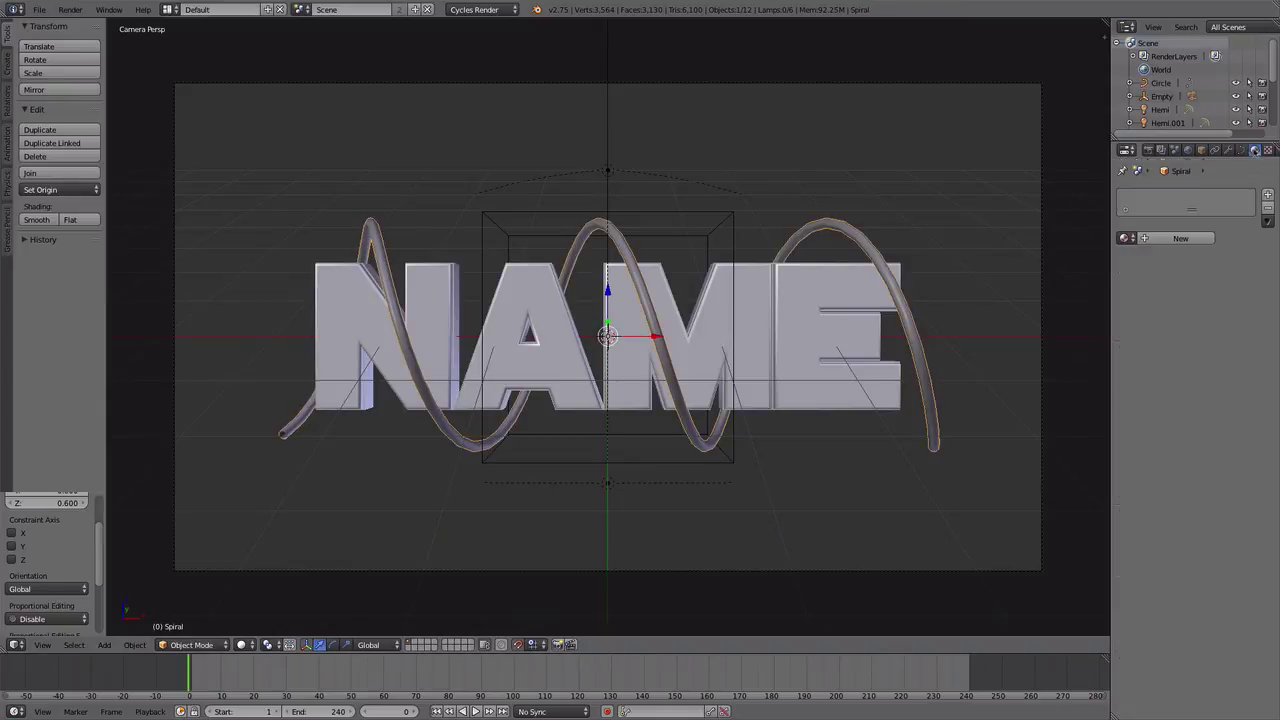
{"action": "left_click", "coordinate": [1255, 149]}
{"action": "left_click", "coordinate": [1176, 242]}
{"action": "left_click", "coordinate": [1200, 310]}
{"action": "left_click", "coordinate": [1128, 88]}
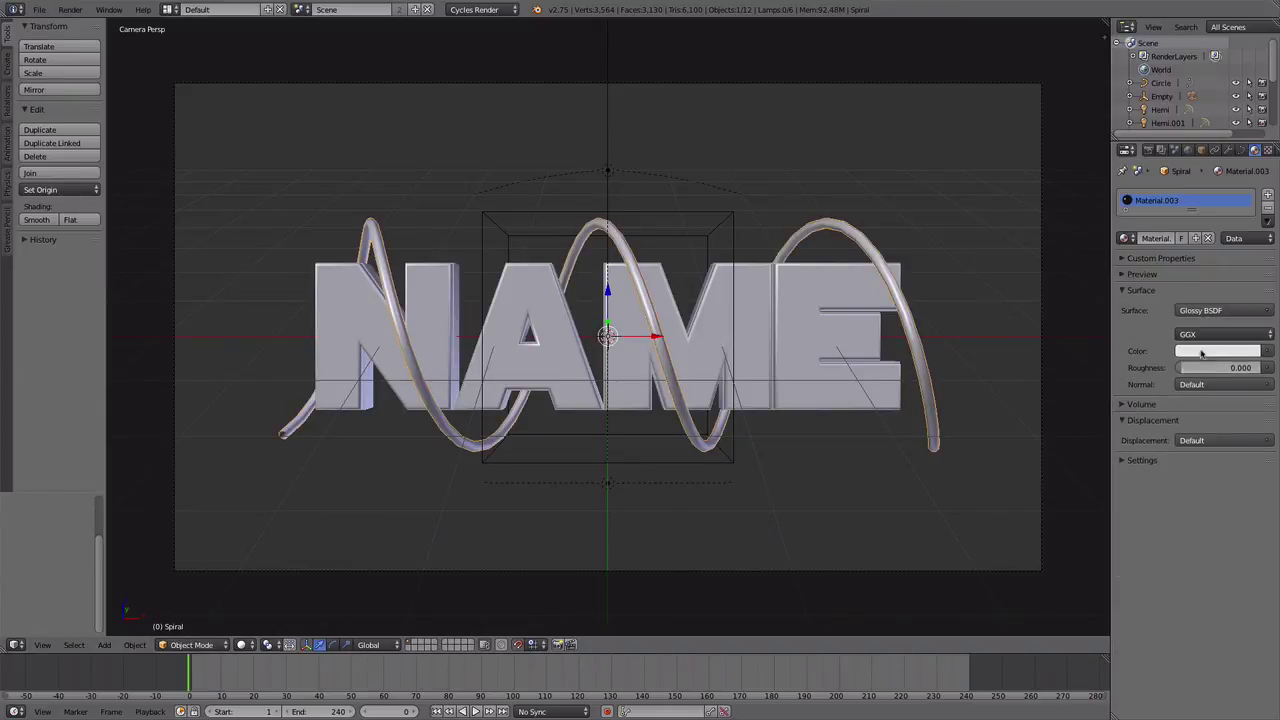
{"action": "left_click", "coordinate": [1196, 310]}
Set the emission colour yellow with strength 5 and render a test image
{"action": "left_click", "coordinate": [1105, 140]}
{"action": "left_click", "coordinate": [1217, 334]}
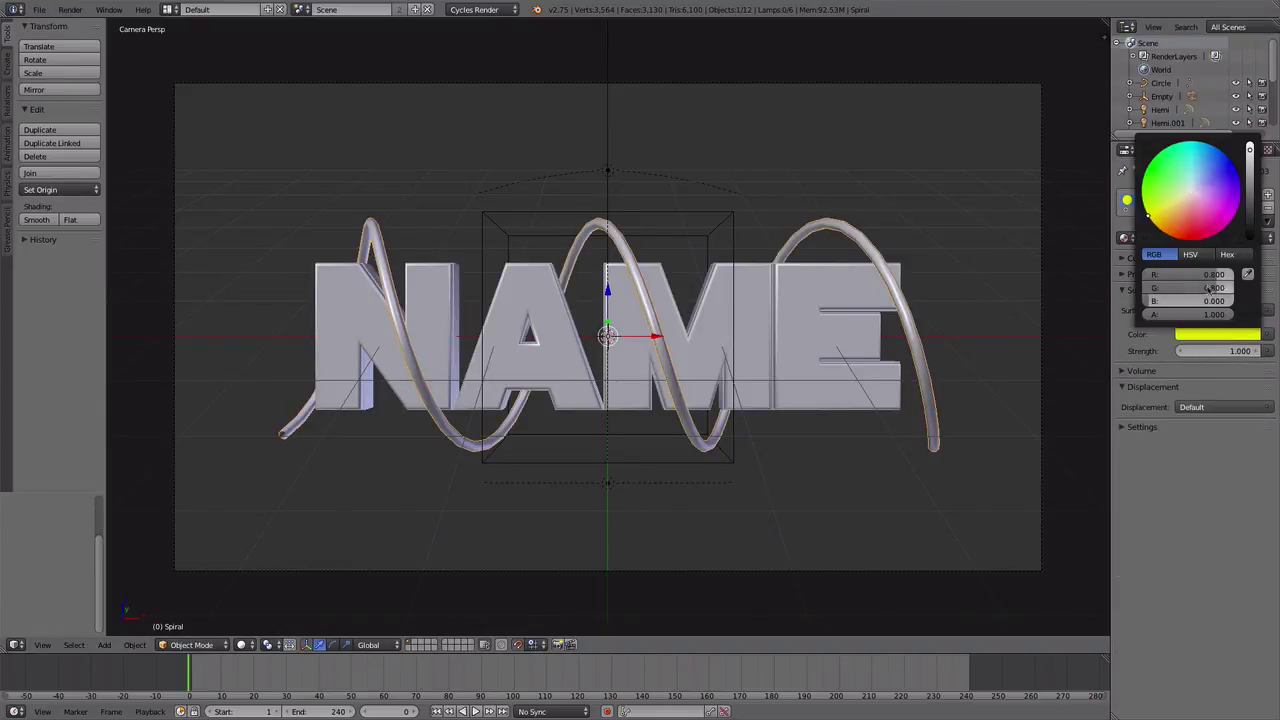
{"action": "left_click", "coordinate": [1220, 351]}
{"action": "type", "text": "5.000"}
{"action": "left_click", "coordinate": [70, 9]}
{"action": "left_click", "coordinate": [88, 20]}
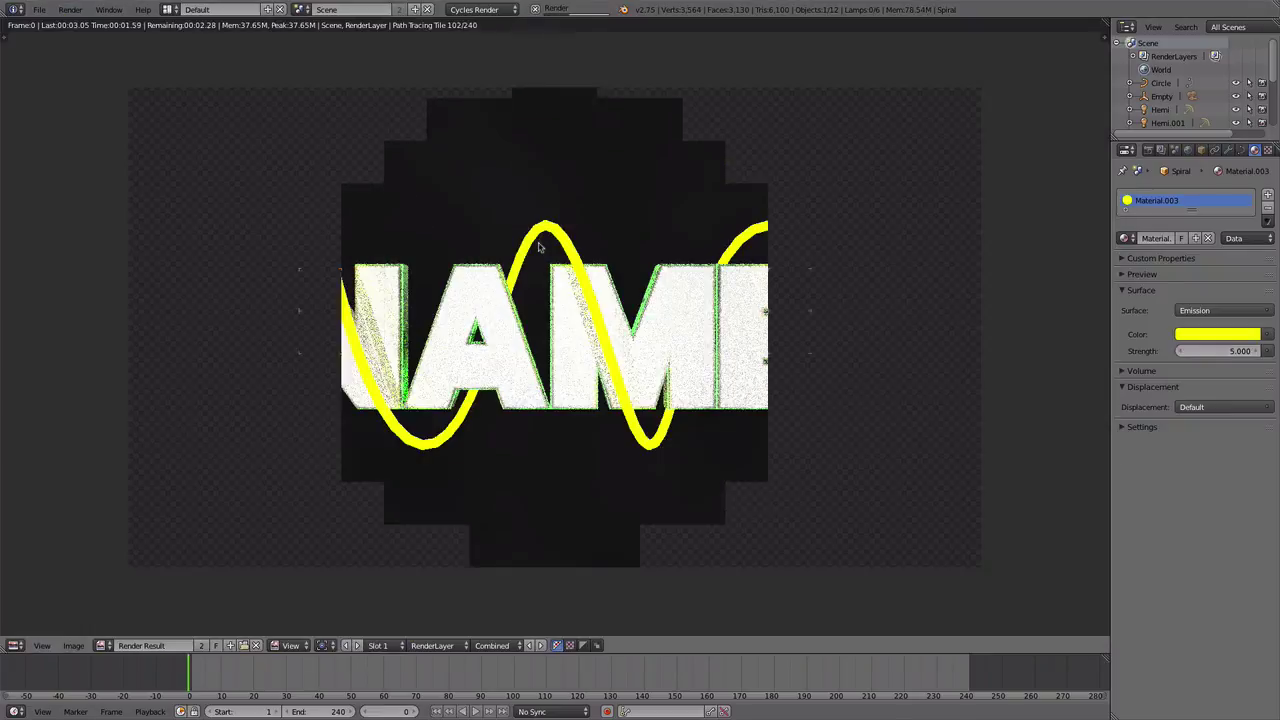
{"action": "key", "text": "Escape"}
{"action": "key", "text": "alt+a"}
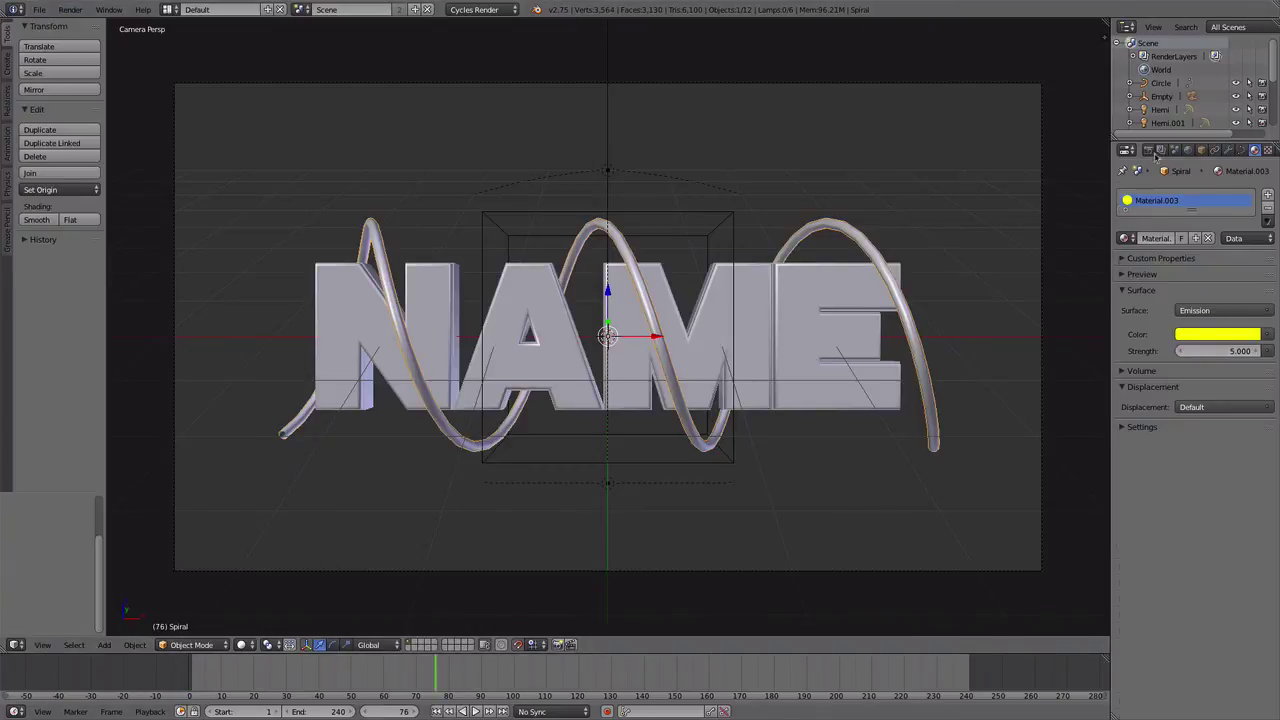
Keyframe the spiral's bevel end so the tube grows, checking it in playback
{"action": "left_click", "coordinate": [1150, 150]}
{"action": "key", "text": "shift+Left"}
{"action": "key", "text": "alt+a"}
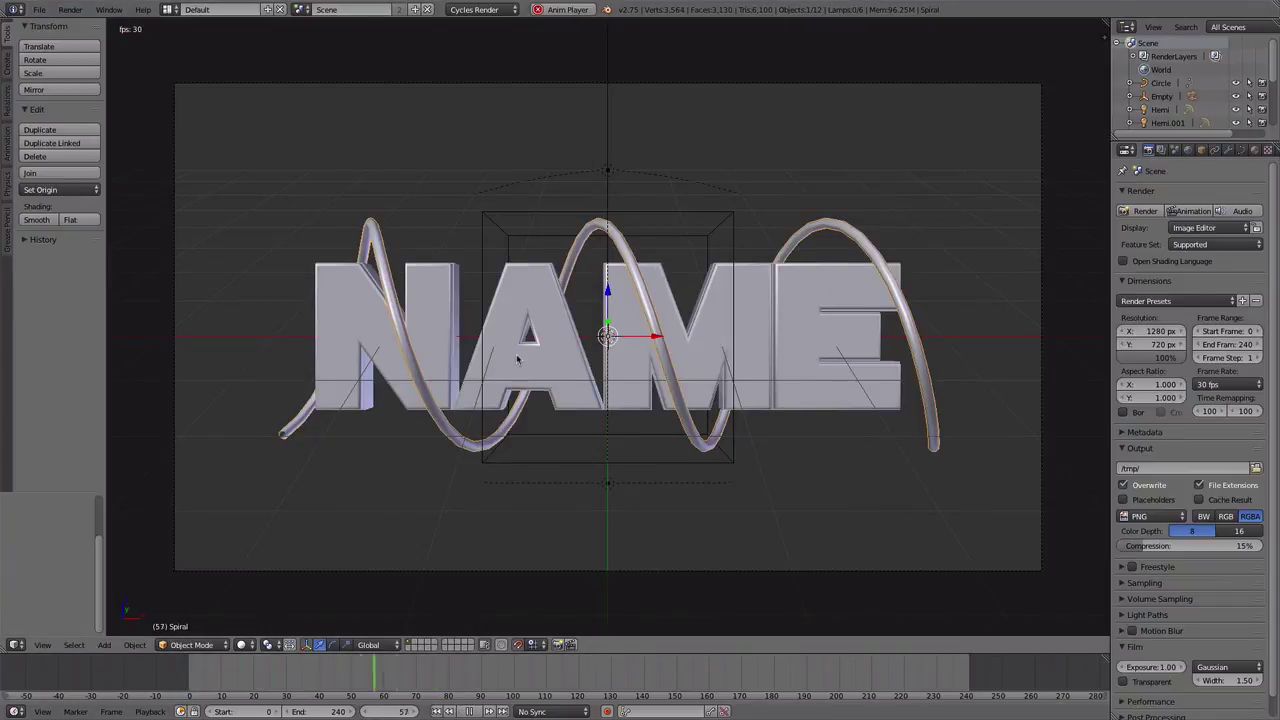
{"action": "key", "text": "alt+a"}
{"action": "key", "text": "Left"}
{"action": "key", "text": "Left"}
{"action": "key", "text": "Left"}
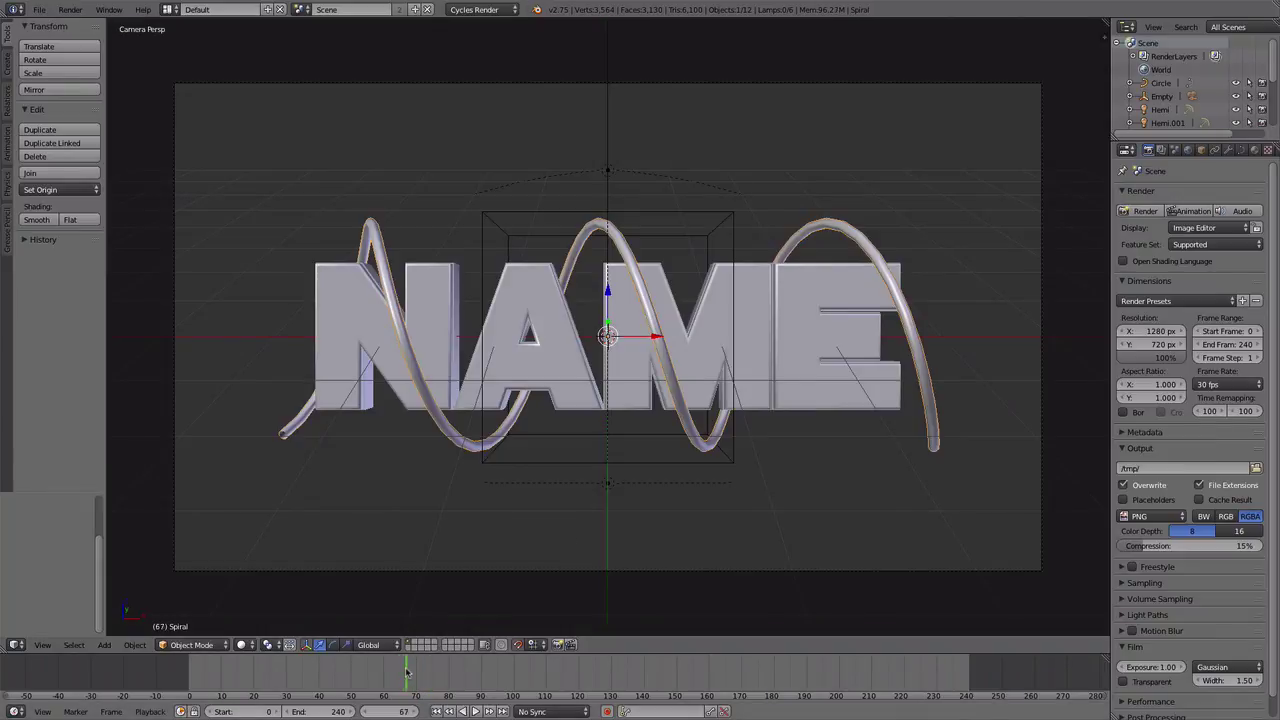
{"action": "left_click", "coordinate": [1241, 149]}
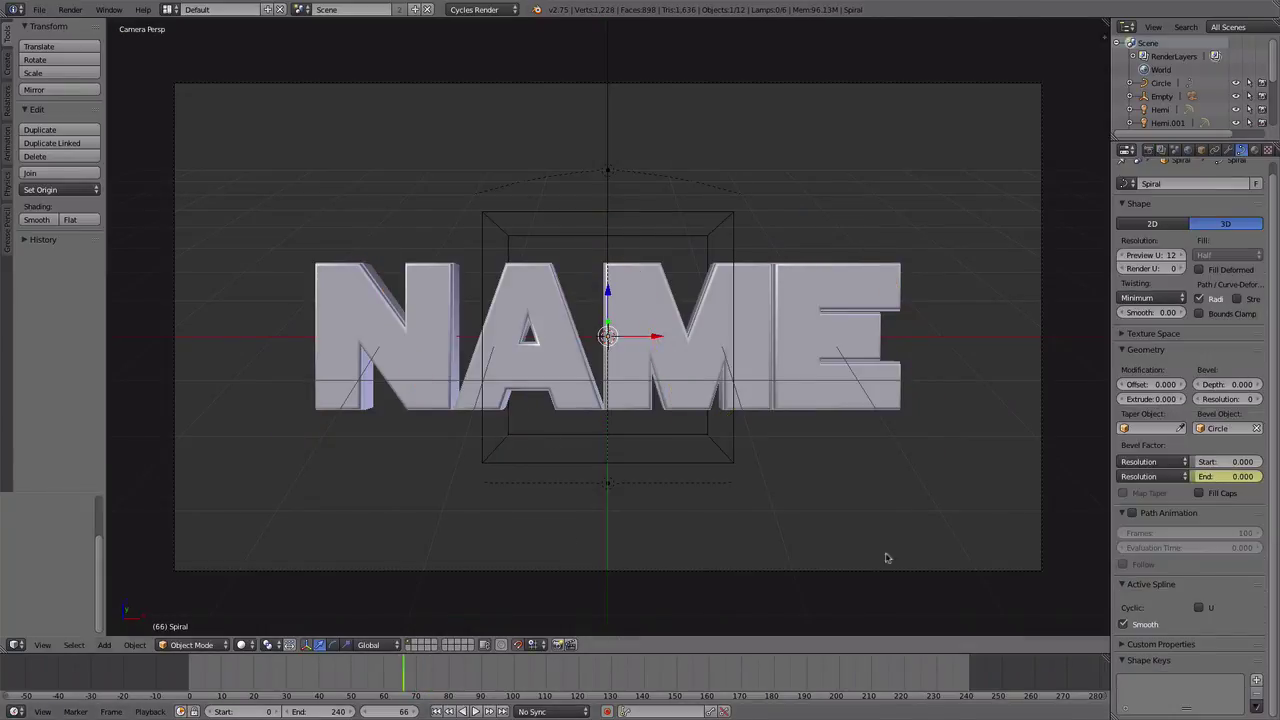
{"action": "left_click_drag", "start_coordinate": [534, 637], "coordinate": [534, 599]}
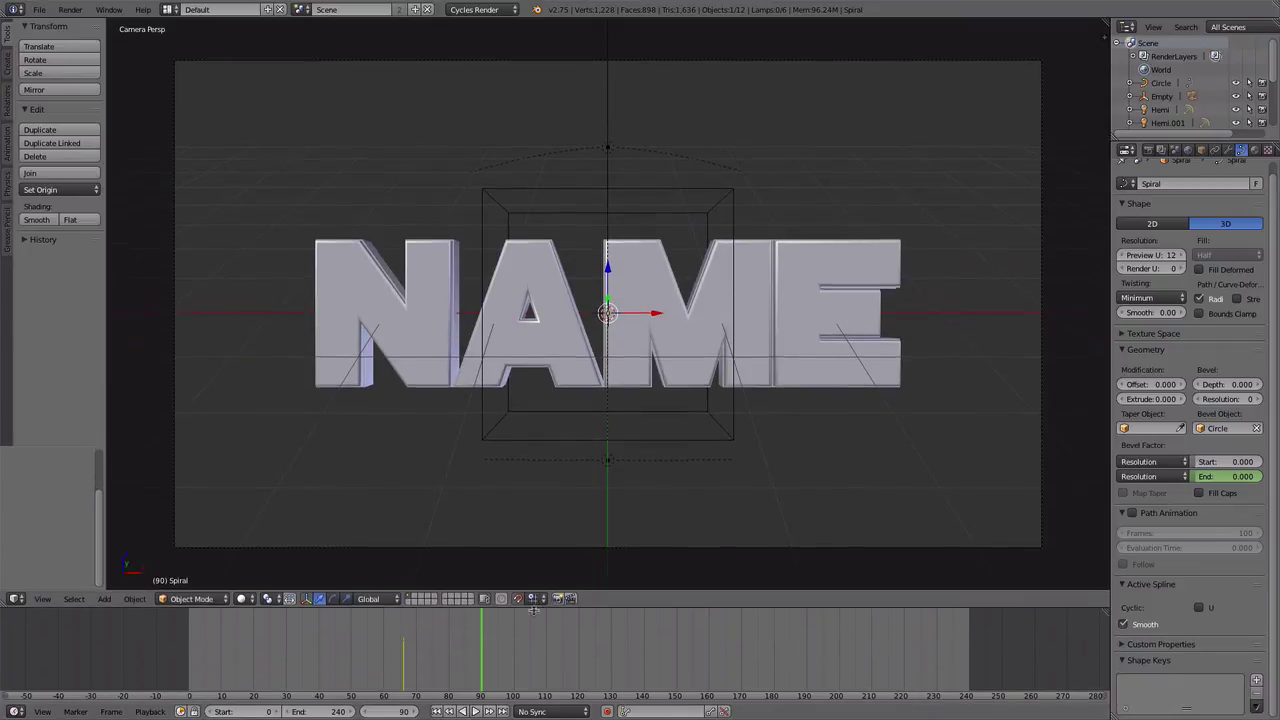
{"action": "key", "text": "Left"}
{"action": "key", "text": "Left"}
{"action": "key", "text": "Left"}
{"action": "key", "text": "Left"}
{"action": "key", "text": "Left"}
{"action": "key", "text": "Left"}
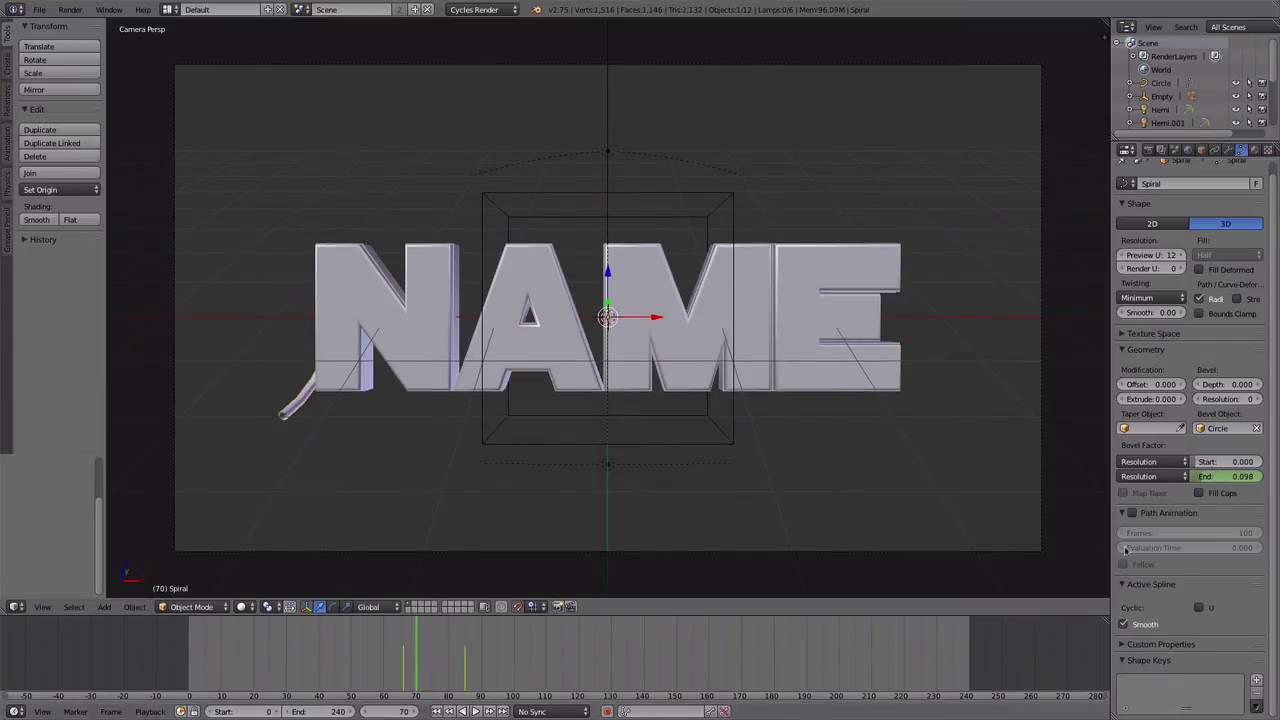
{"action": "key", "text": "alt+a"}
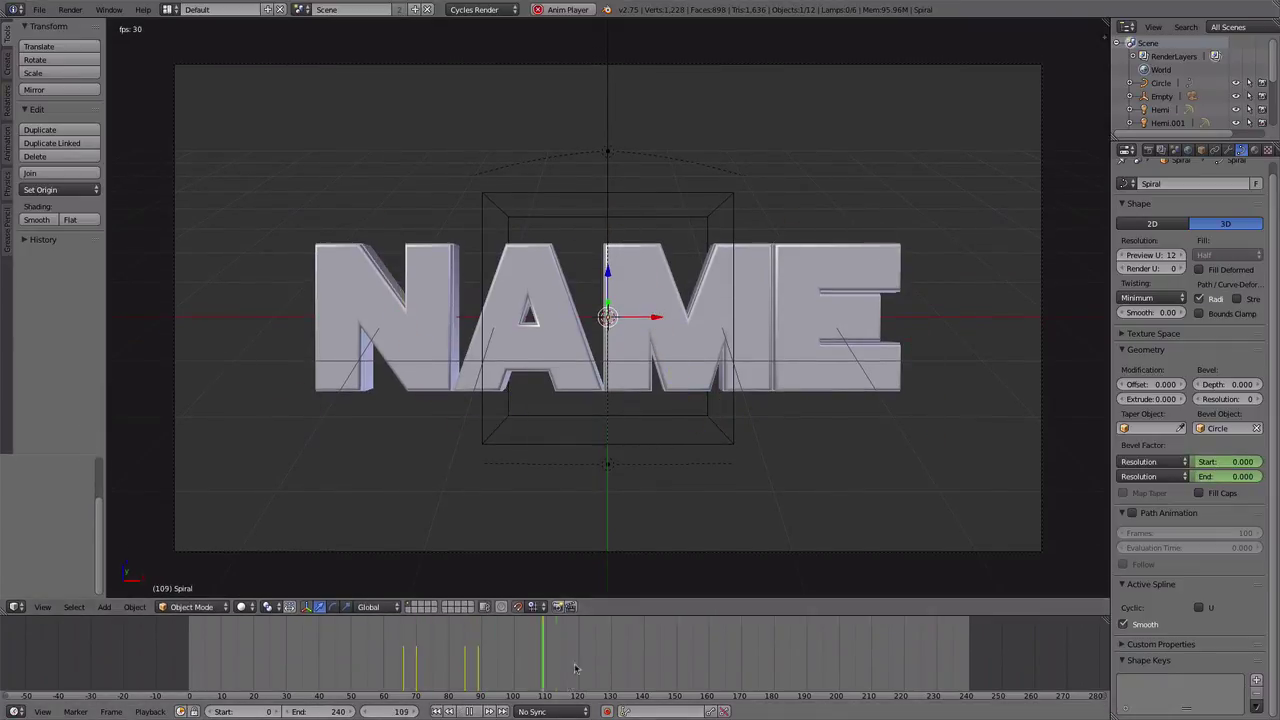
{"action": "left_click_drag", "start_coordinate": [425, 685], "coordinate": [416, 685]}
Duplicate the spiral along X, return to camera view, and render frame 77
{"action": "key", "text": "g"}
{"action": "key", "text": "x"}
{"action": "left_click", "coordinate": [520, 555]}
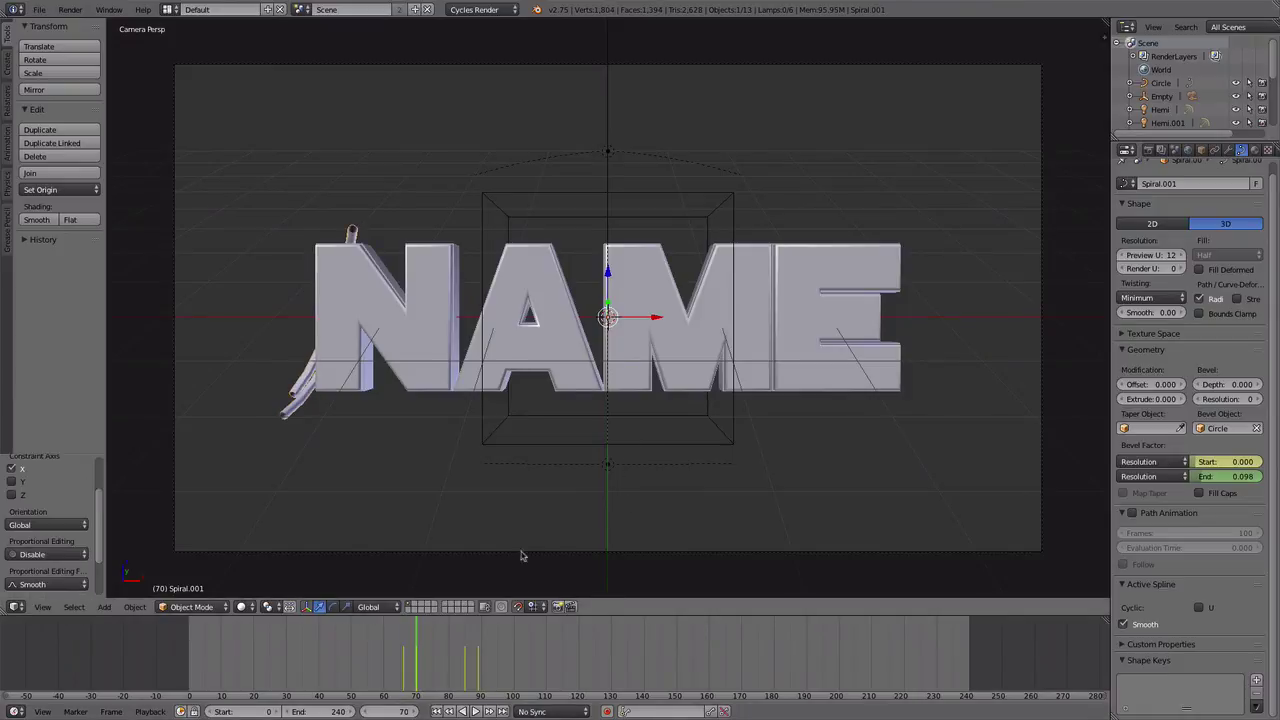
{"action": "key", "text": "alt+a"}
{"action": "mouse_move", "coordinate": [497, 474]}
{"action": "middle_mouse_down"}
{"action": "mouse_move", "coordinate": [606, 509]}
{"action": "mouse_move", "coordinate": [163, 509]}
{"action": "mouse_move", "coordinate": [953, 529]}
{"action": "middle_mouse_up"}
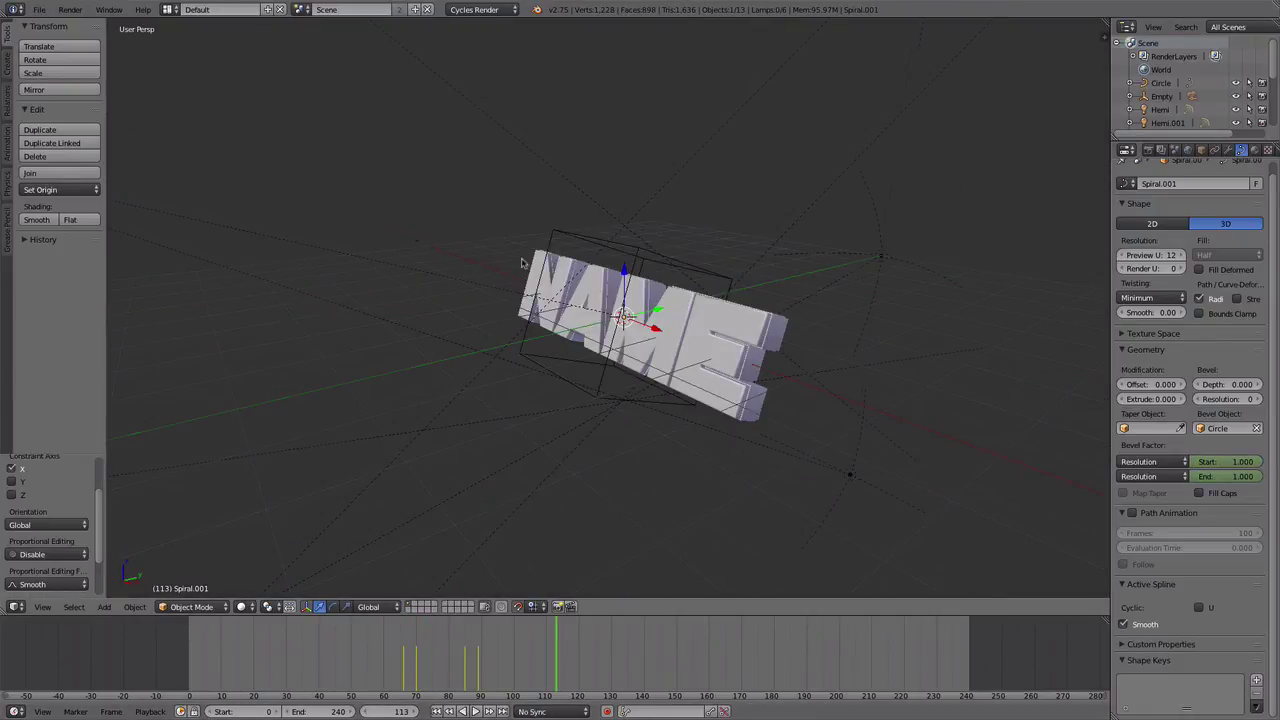
{"action": "key", "text": "KP_0"}
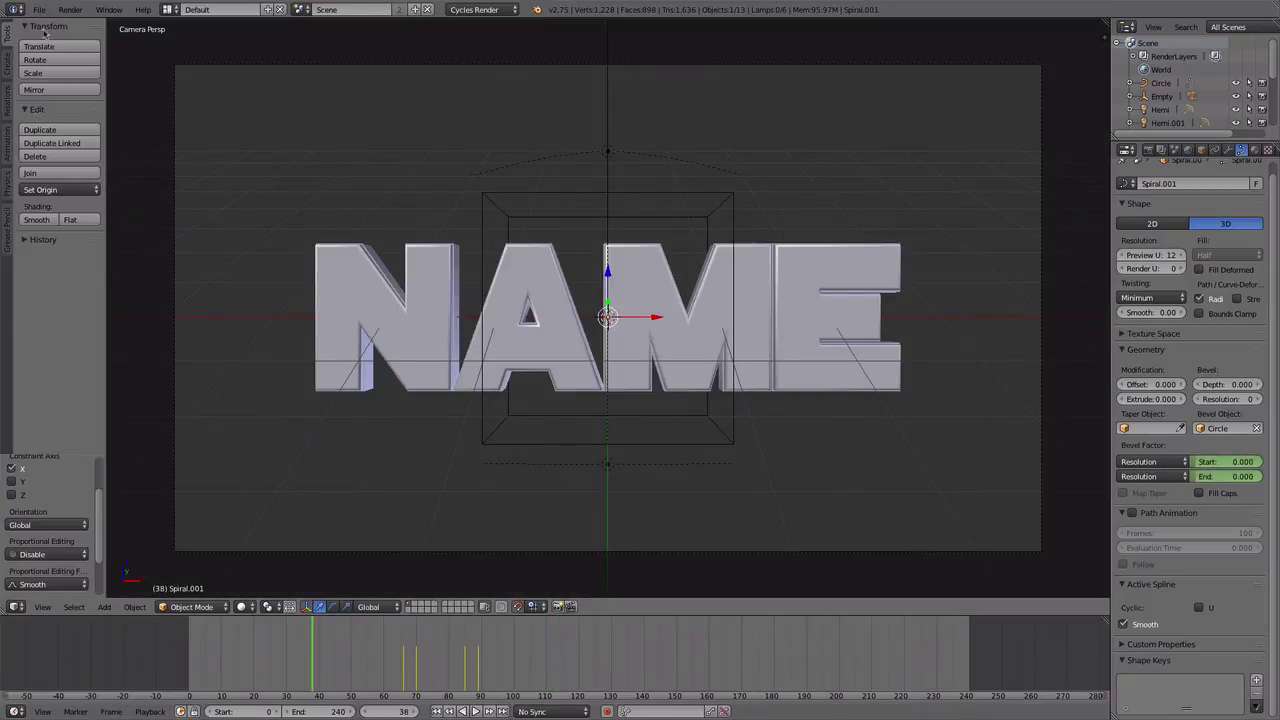
{"action": "key", "text": "F12"}
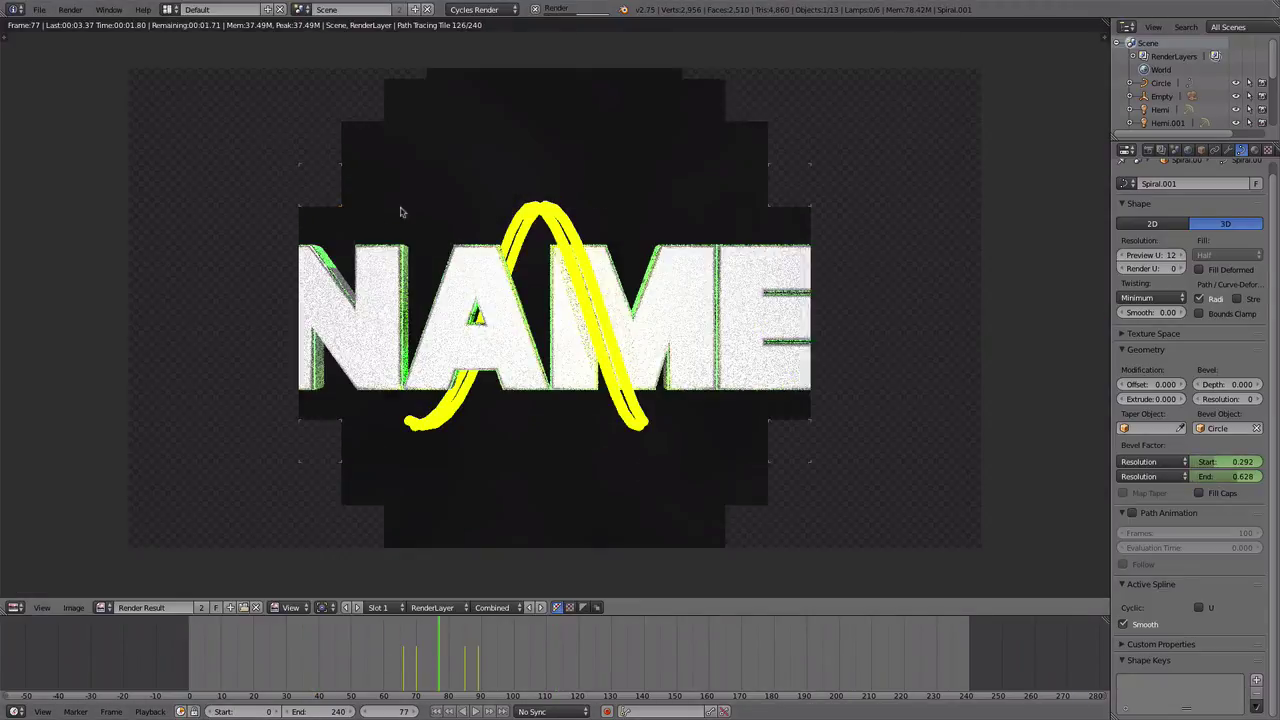
Open the Save dialog, cancel it, and leave the render result
{"action": "left_click", "coordinate": [39, 9]}
{"action": "left_click", "coordinate": [60, 123]}
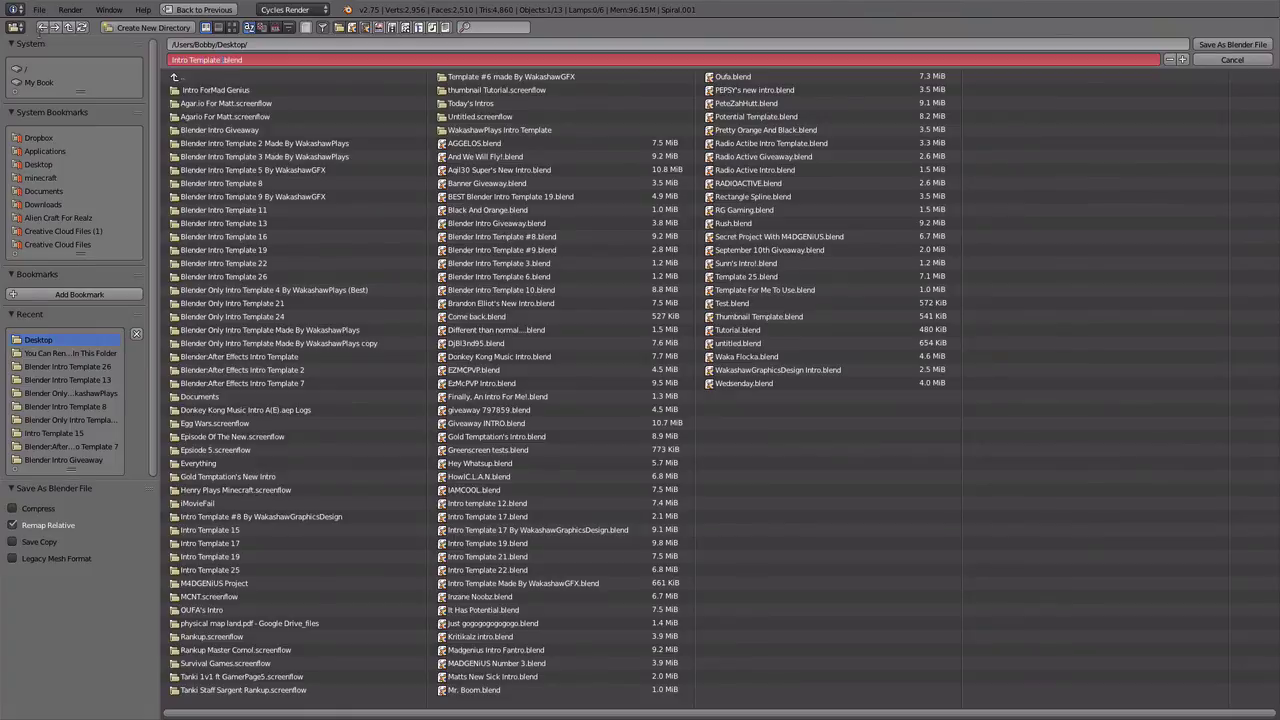
{"action": "key", "text": "Return"}
{"action": "key", "text": "Escape"}
Add a UV sphere and scale it huge around the NAME text
{"action": "key", "text": "shift+a"}
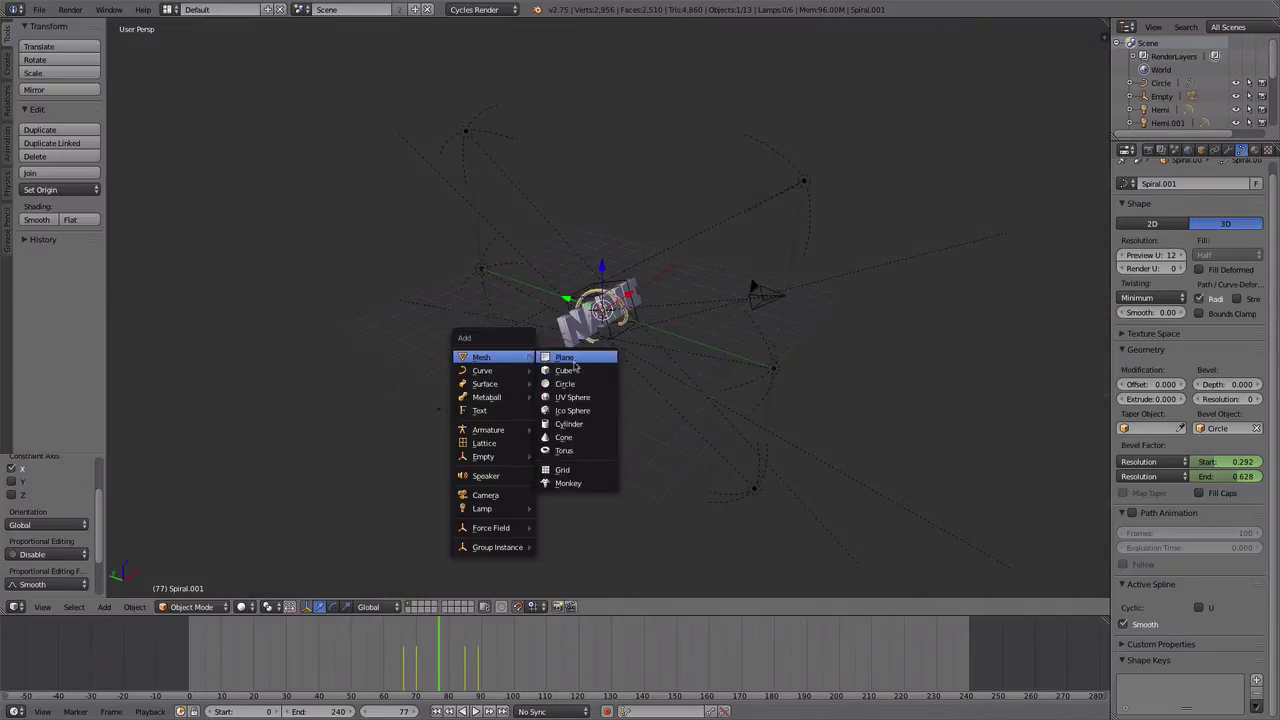
{"action": "left_click", "coordinate": [572, 397]}
{"action": "key", "text": "s"}
{"action": "left_click", "coordinate": [397, 531]}
{"action": "scroll", "coordinate": [397, 531], "scroll_direction": "up", "scroll_amount": 3}
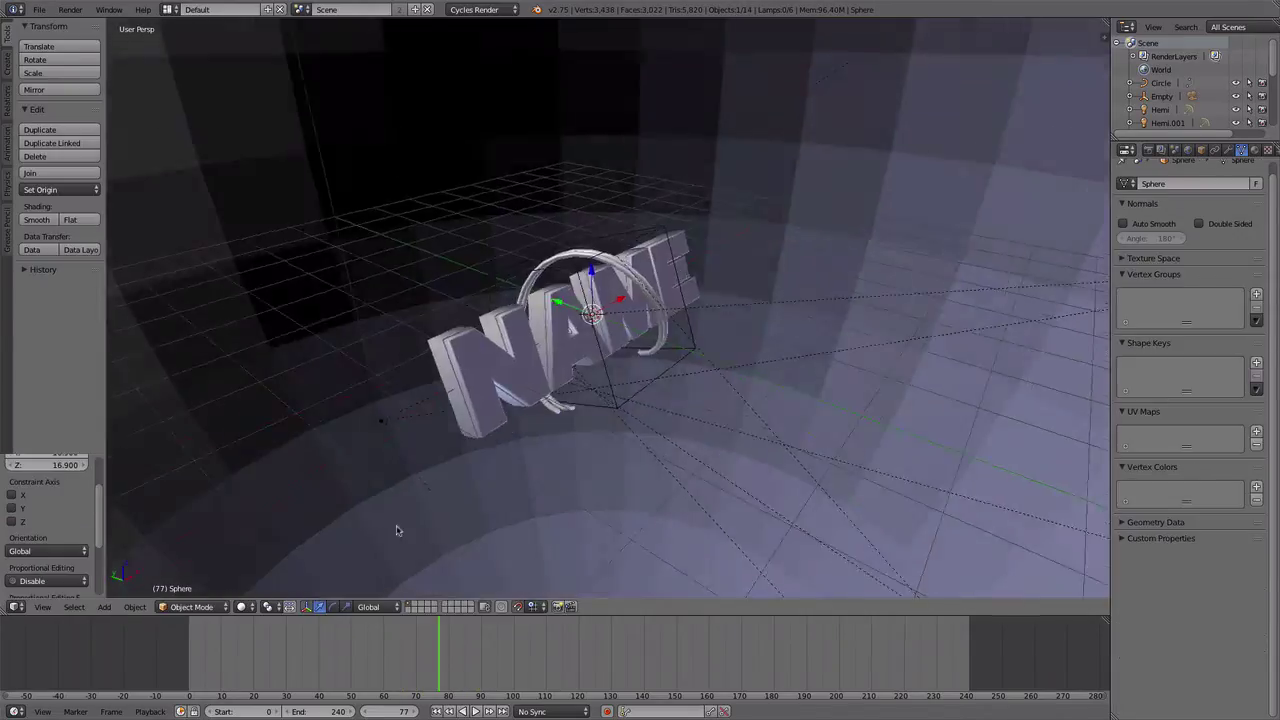
{"action": "key", "text": "KP_0"}
Give the sphere a new Material.004 with Transparent BSDF surface and test-render
{"action": "left_click", "coordinate": [1255, 149]}
{"action": "left_click", "coordinate": [1190, 242]}
{"action": "left_click", "coordinate": [1200, 310]}
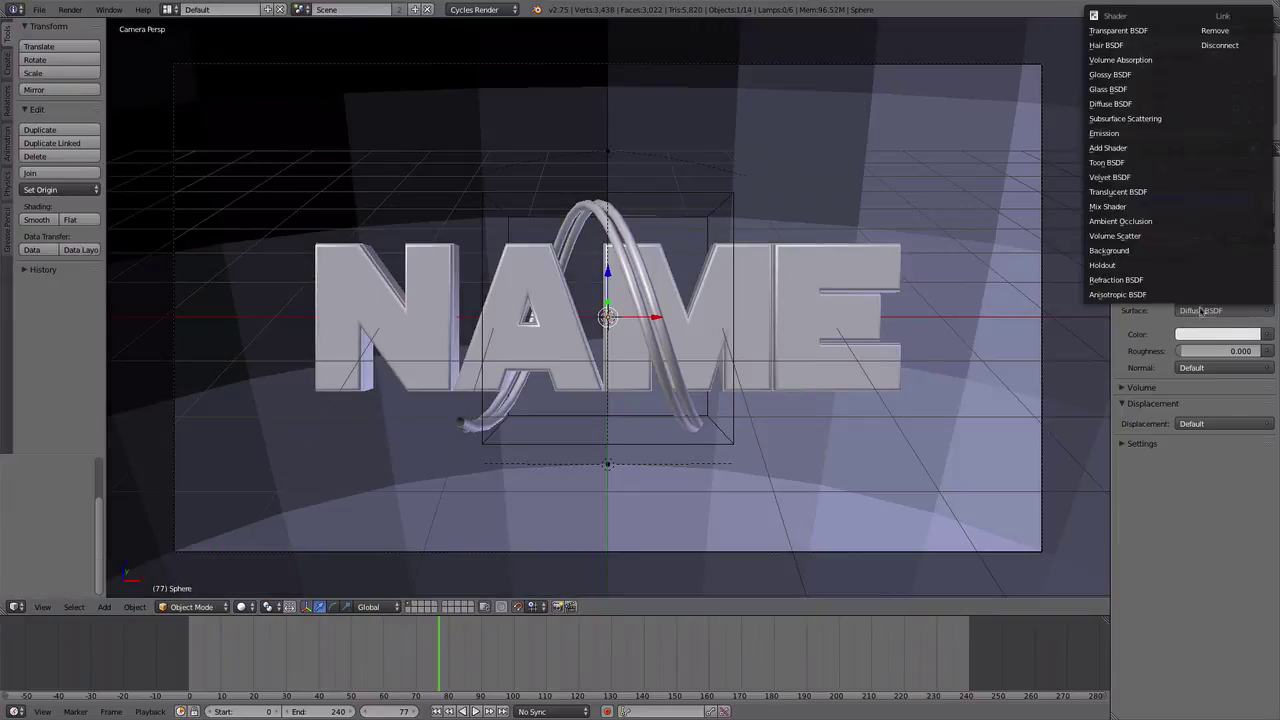
{"action": "left_click", "coordinate": [1118, 31]}
{"action": "key", "text": "F12"}
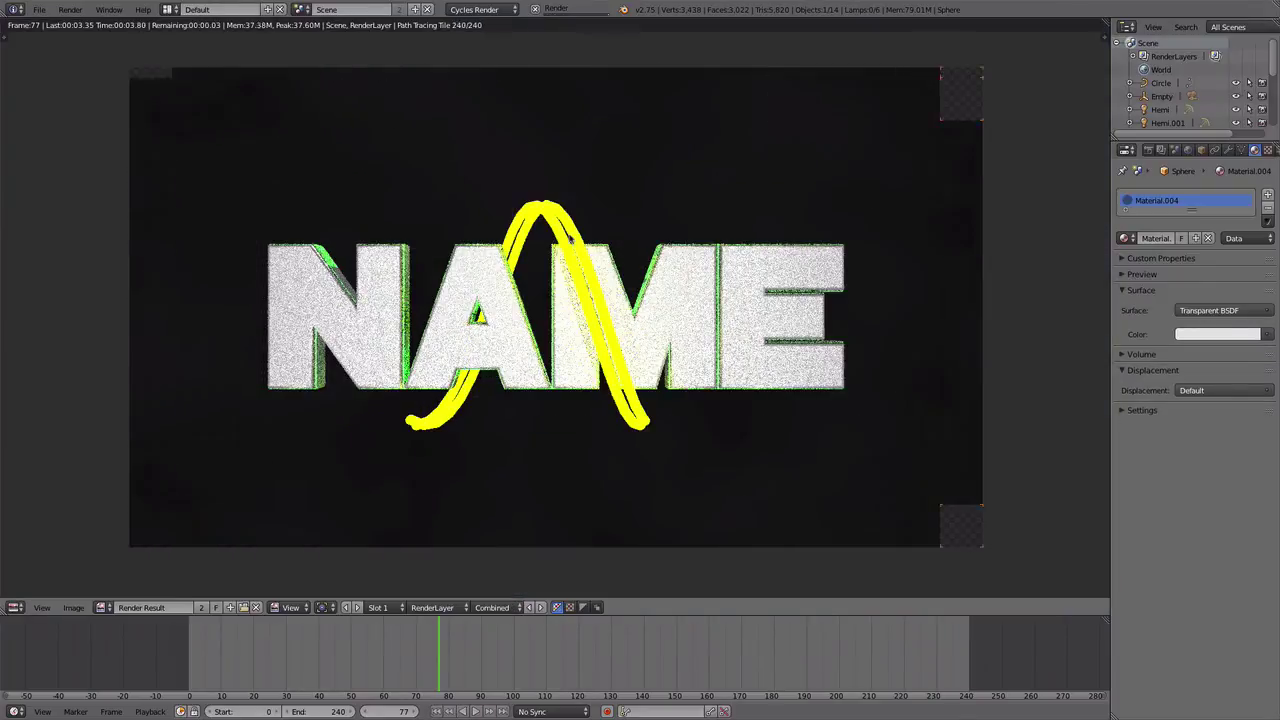
{"action": "key", "text": "Escape"}
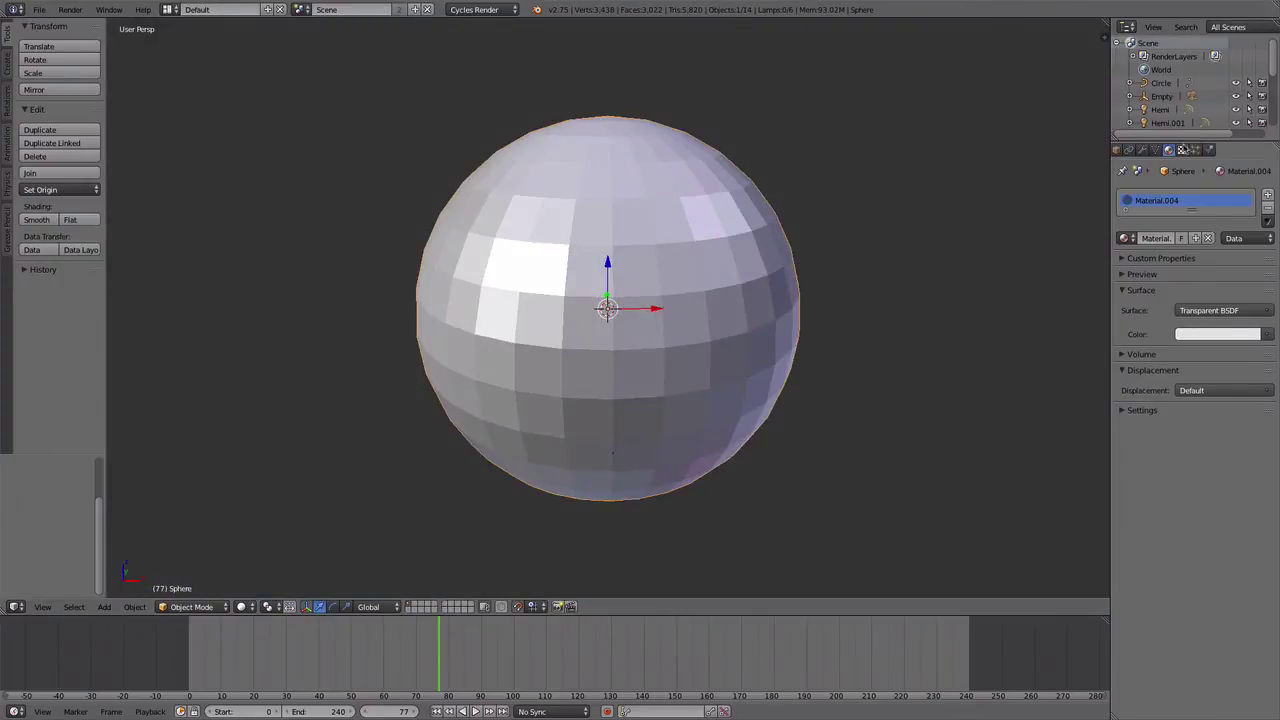
Add a particle system to the big sphere with Brownian force 4 and preview it
{"action": "left_click", "coordinate": [1195, 149]}
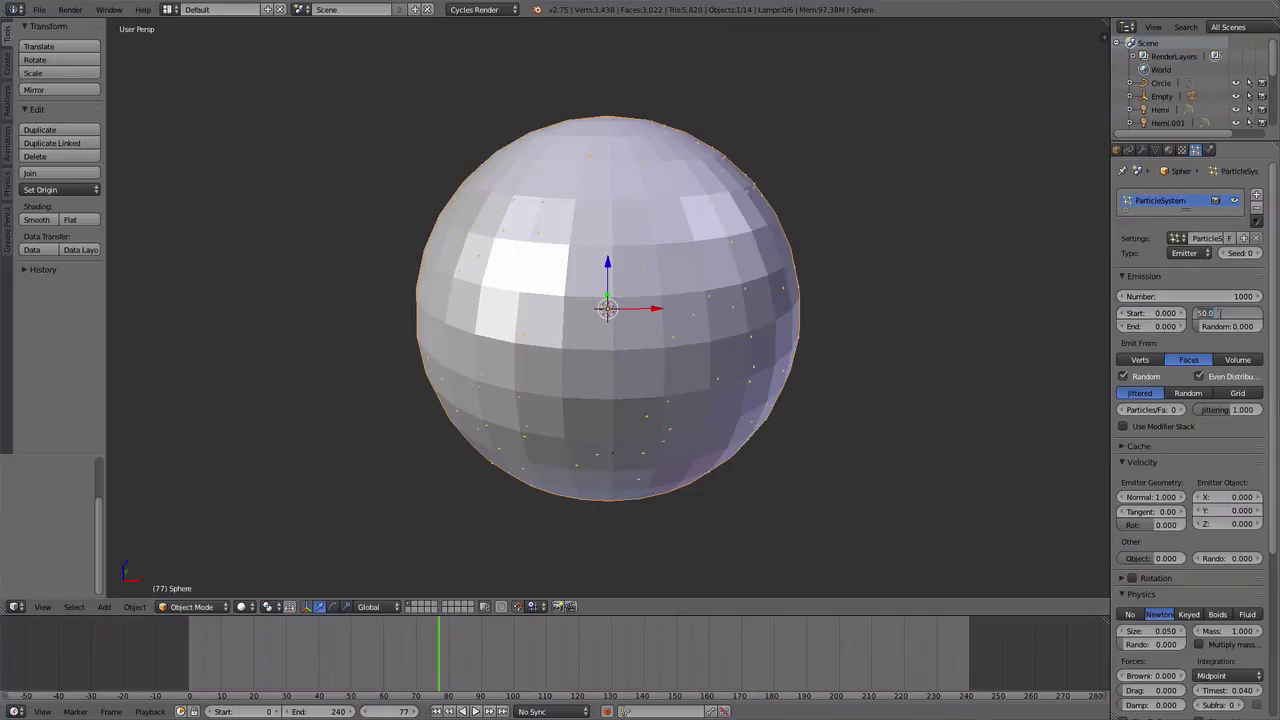
{"action": "key", "text": "shift+Left"}
{"action": "scroll", "coordinate": [1180, 500], "scroll_direction": "down", "scroll_amount": 3}
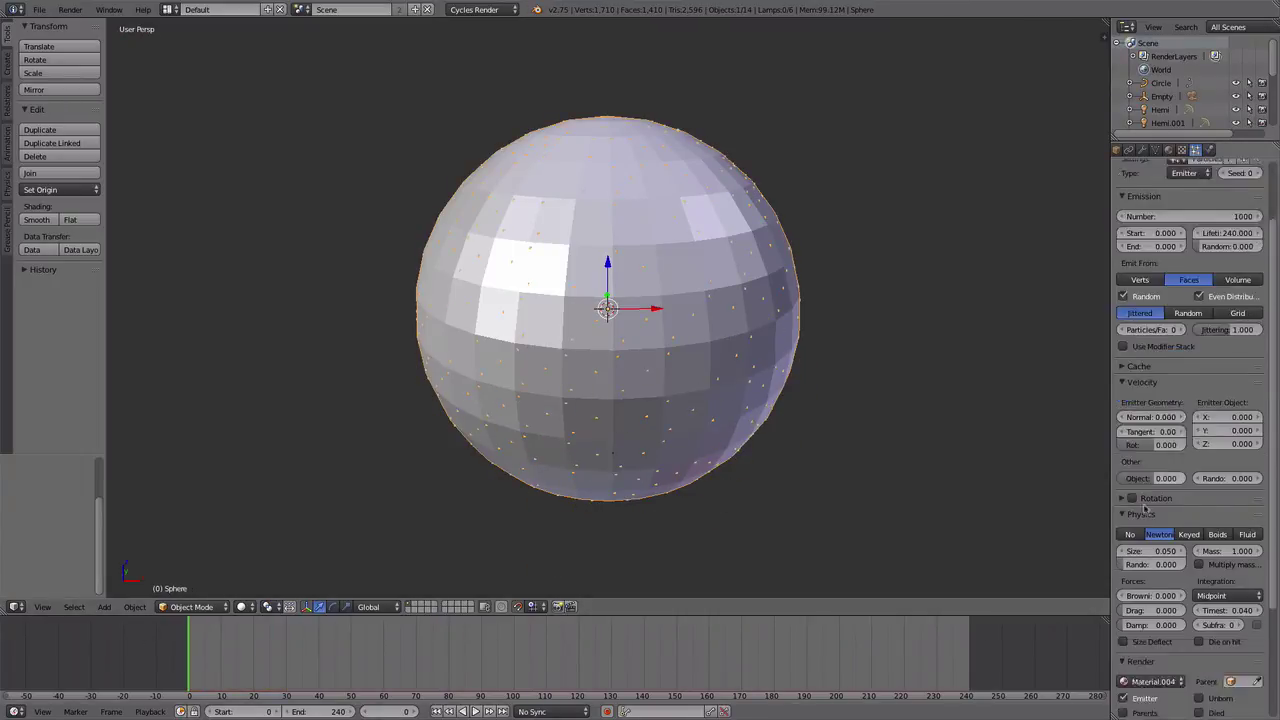
{"action": "scroll", "coordinate": [1150, 620], "scroll_direction": "down", "scroll_amount": 2}
{"action": "left_click", "coordinate": [1150, 443]}
{"action": "type", "text": "4"}
{"action": "key", "text": "Return"}
{"action": "key", "text": "KP_0"}
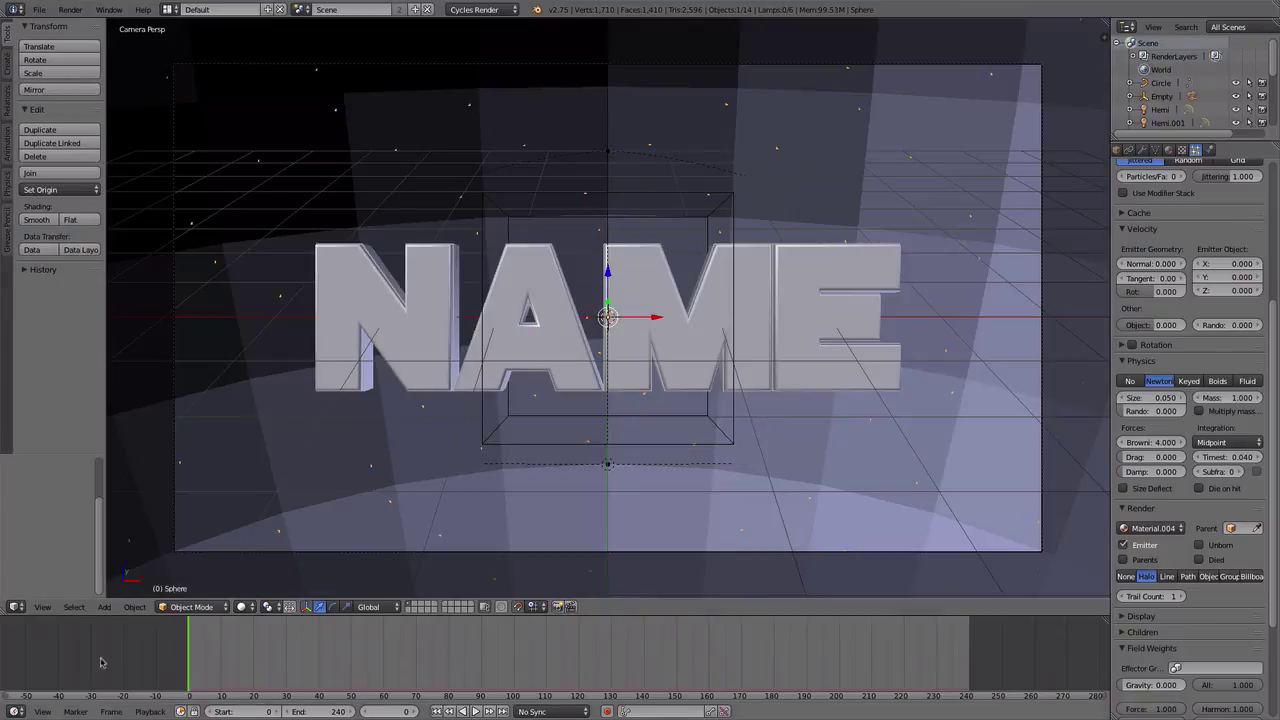
{"action": "key", "text": "alt+a"}
{"action": "key", "text": "KP_0"}
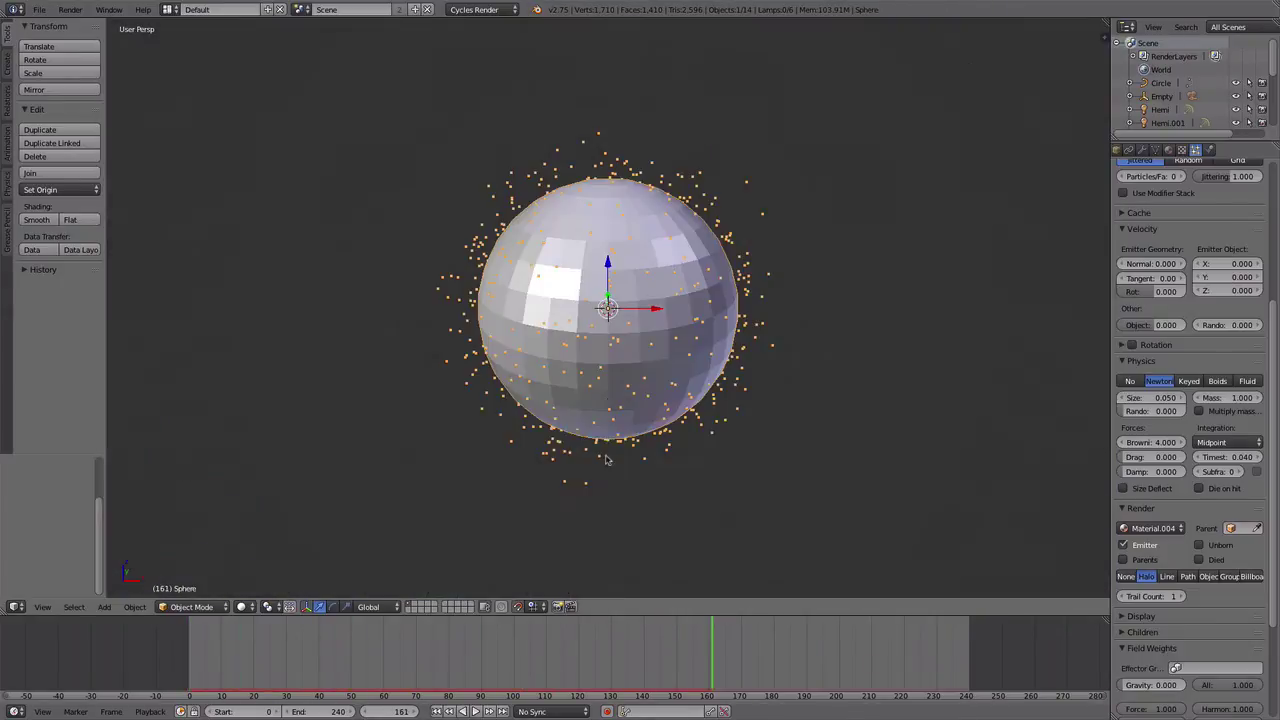
Add a small UV sphere raised 21 units on Z and give it Material.002
{"action": "key", "text": "shift+a"}
{"action": "left_click", "coordinate": [659, 497]}
{"action": "type", "text": "gz"}
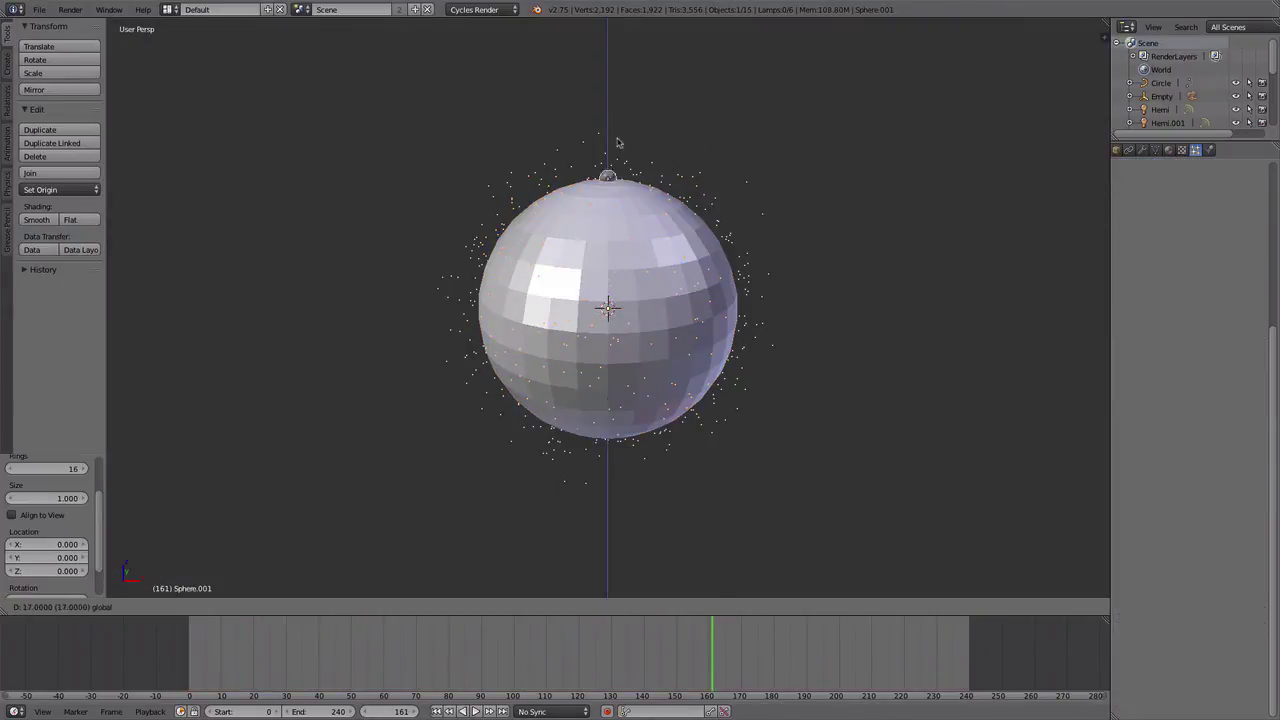
{"action": "type", "text": "21"}
{"action": "key", "text": "Return"}
{"action": "key", "text": "KP_Decimal"}
{"action": "left_click", "coordinate": [1126, 238]}
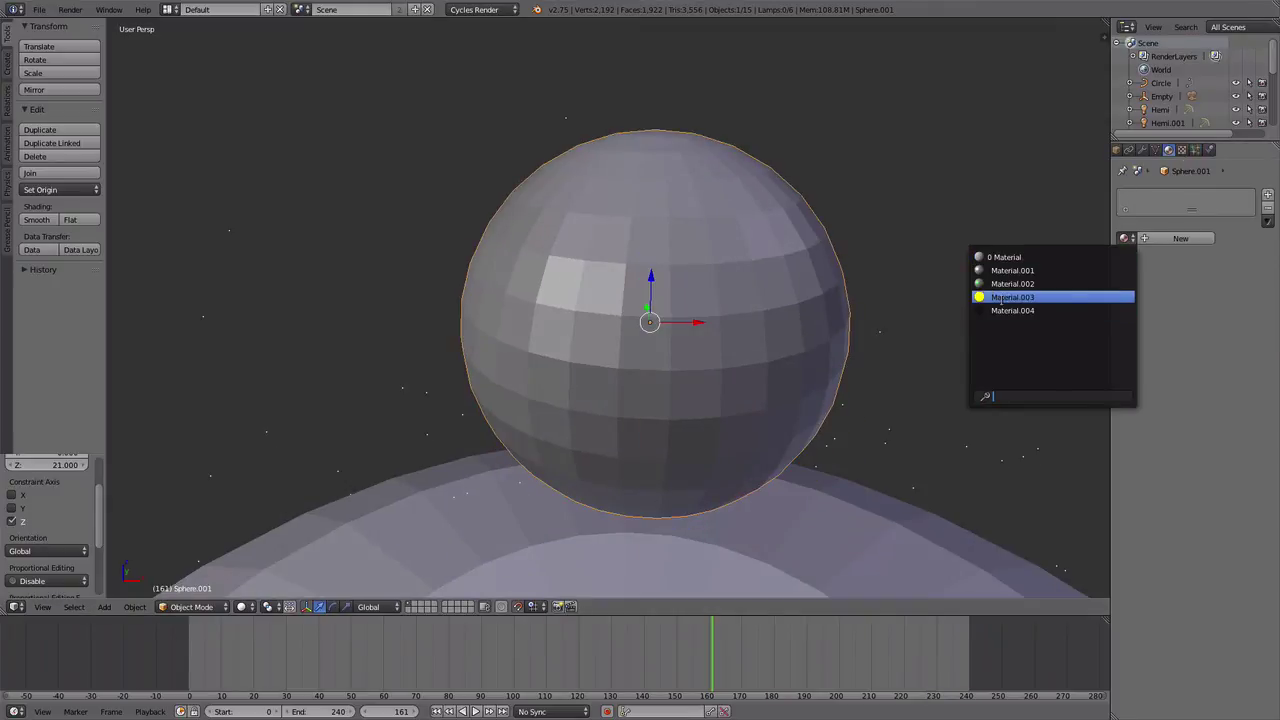
{"action": "left_click", "coordinate": [1126, 238]}
{"action": "left_click", "coordinate": [1012, 283]}
{"action": "scroll", "coordinate": [951, 290], "scroll_direction": "down", "scroll_amount": 5}
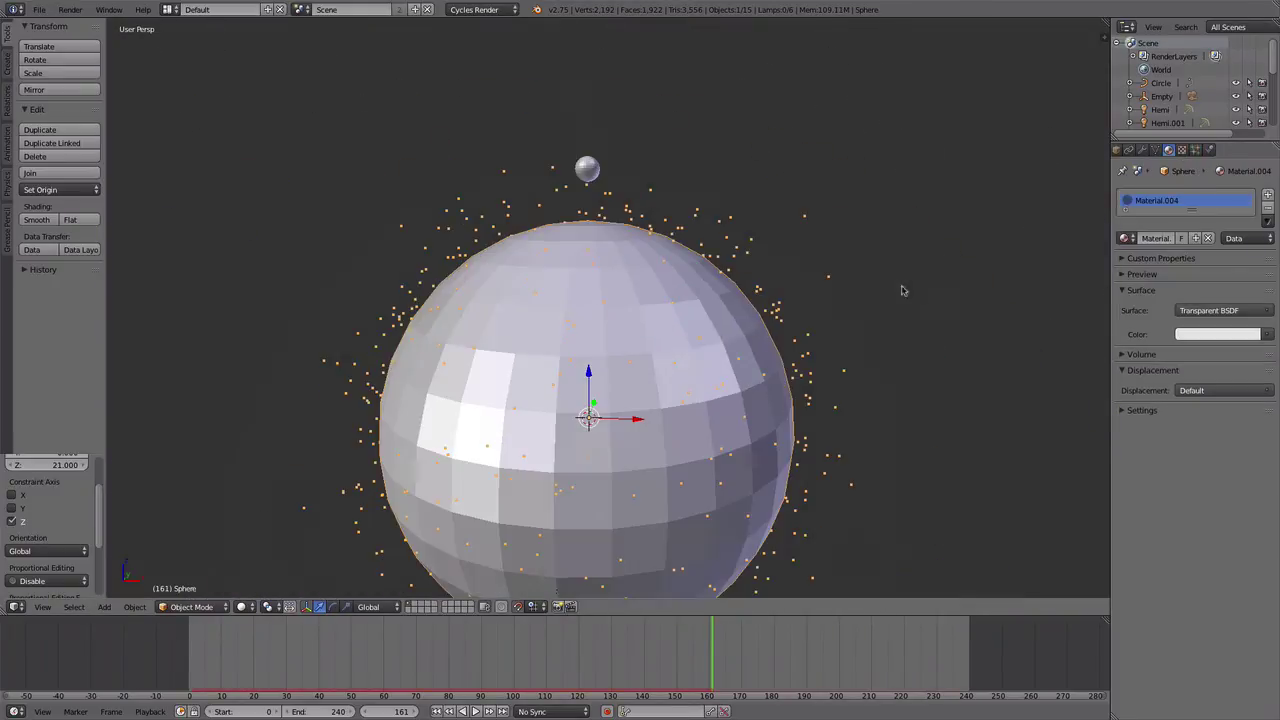
Render the big sphere's particles as copies of Sphere.001 and render a test frame
{"action": "left_click", "coordinate": [1195, 149]}
{"action": "scroll", "coordinate": [1190, 400], "scroll_direction": "down", "scroll_amount": 10}
{"action": "left_click", "coordinate": [1201, 612]}
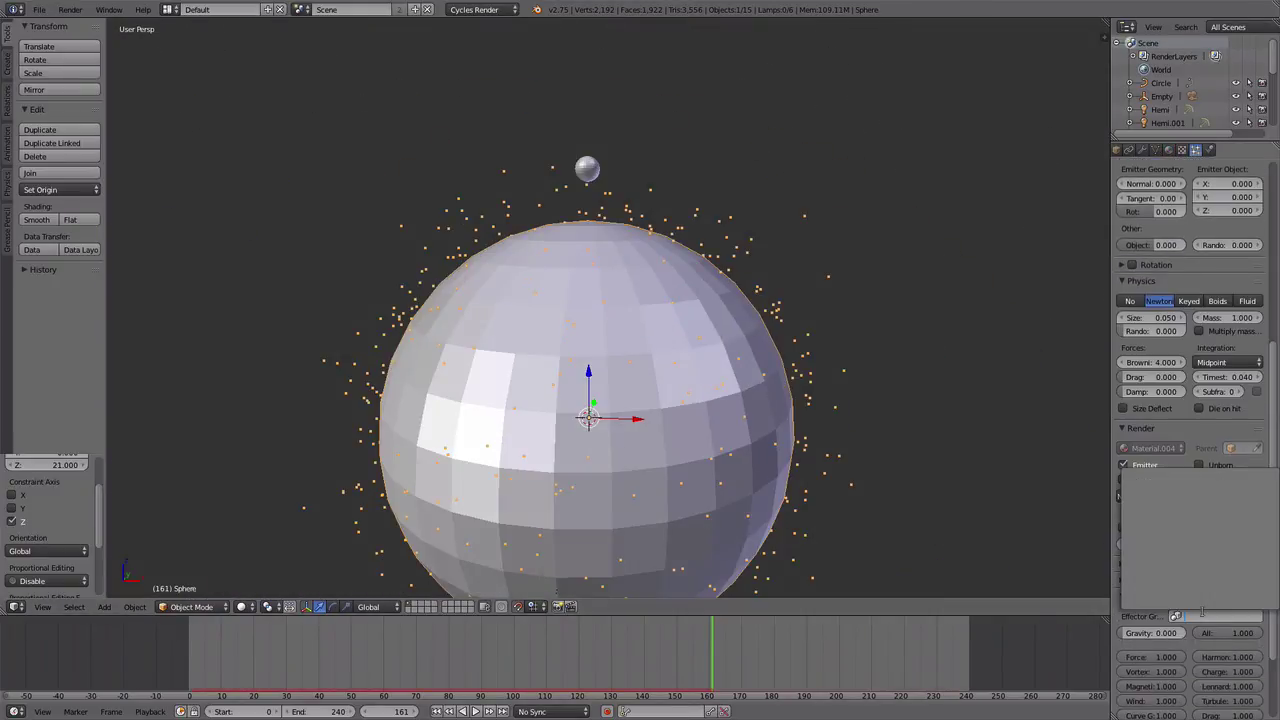
{"action": "left_click", "coordinate": [1218, 513]}
{"action": "left_click", "coordinate": [1145, 599]}
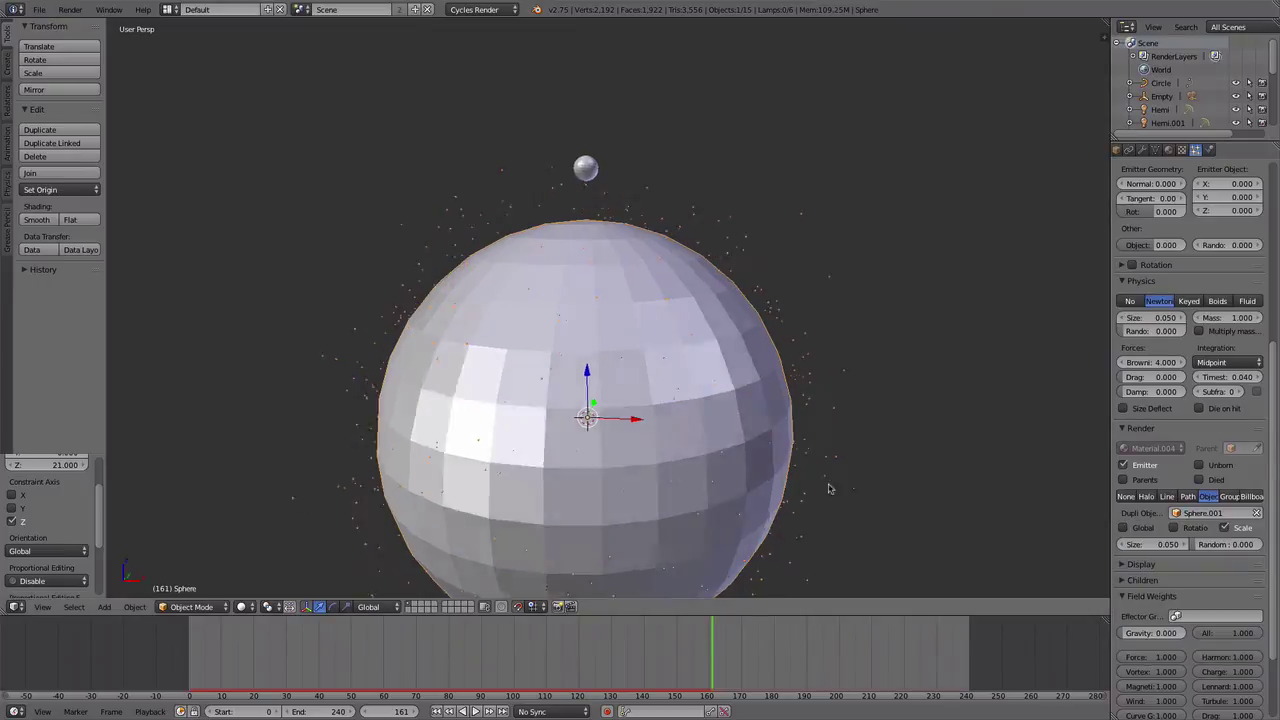
{"action": "key", "text": "KP_0"}
{"action": "left_click", "coordinate": [70, 9]}
{"action": "left_click", "coordinate": [73, 22]}
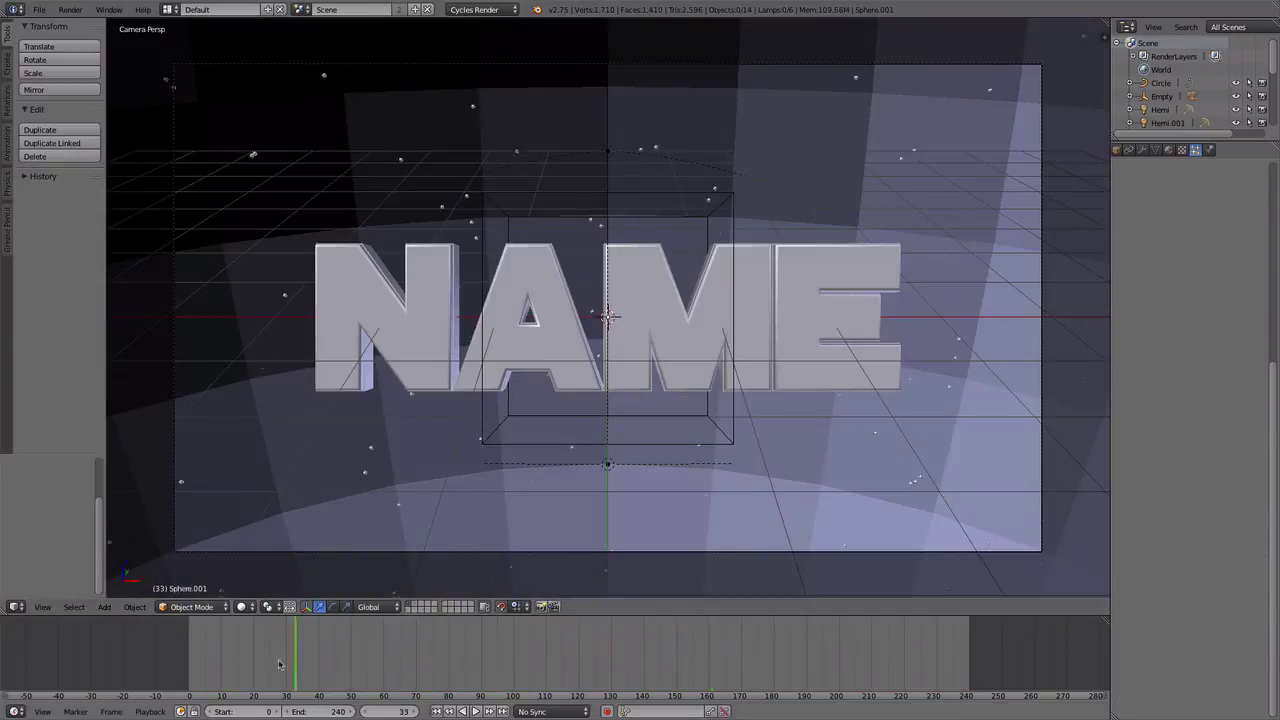
Select the Empty and insert a LocRotScale keyframe at frame 45
{"action": "key", "text": "shift+Left"}
{"action": "right_click", "coordinate": [648, 196]}
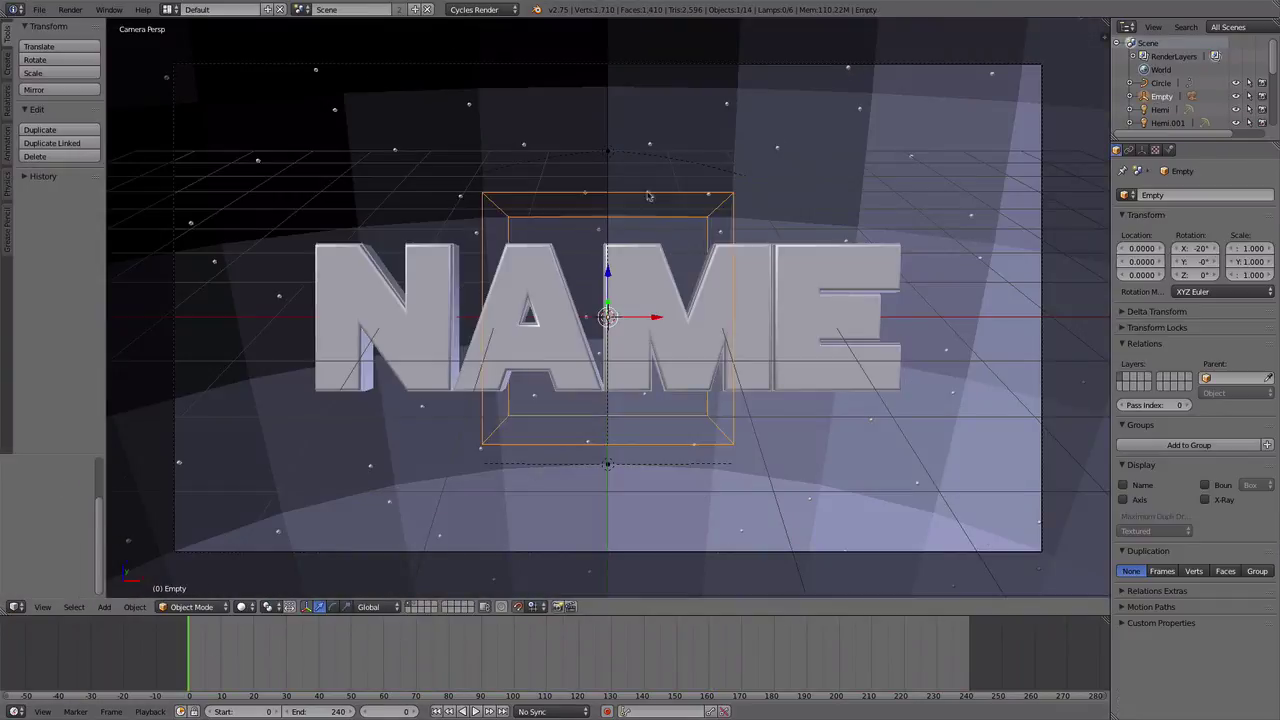
{"action": "left_click", "coordinate": [411, 648]}
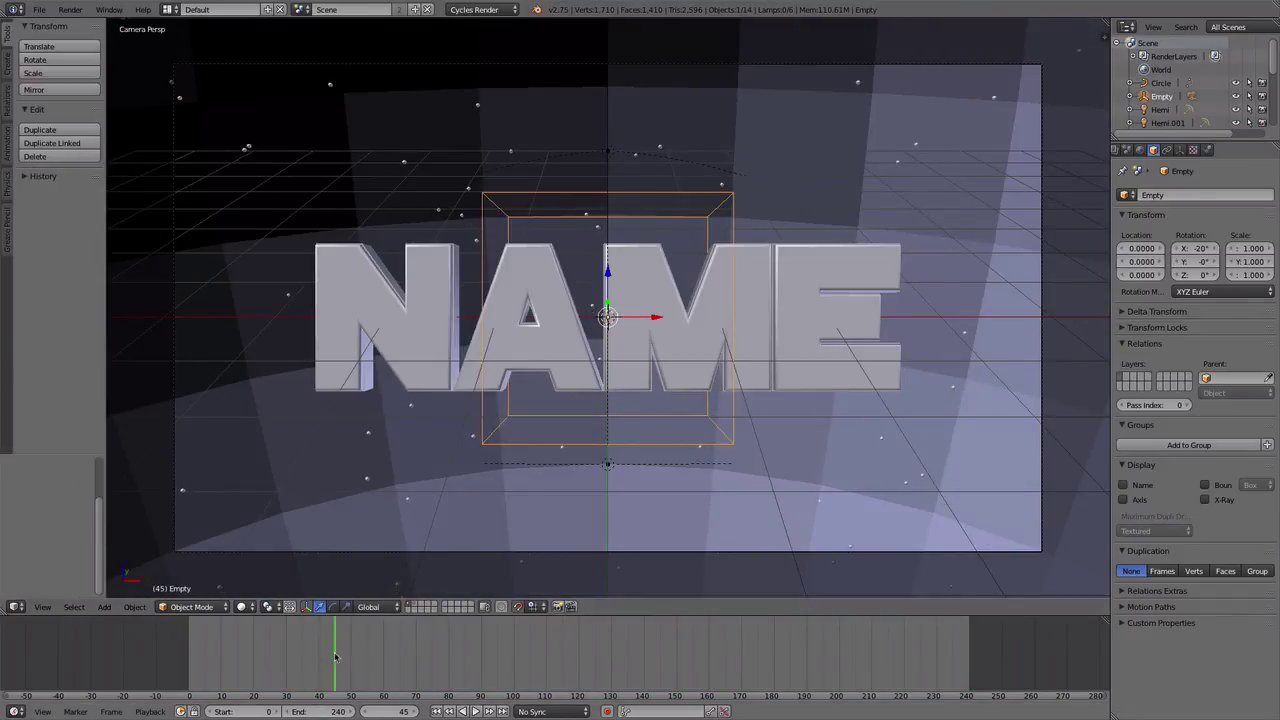
{"action": "key", "text": "i"}
{"action": "left_click", "coordinate": [430, 486]}
{"action": "left_click", "coordinate": [650, 711]}
At frame 0, rotate the Empty around Z, scale it to 0.3 and preview the flip
{"action": "key", "text": "shift+Left"}
{"action": "key", "text": "r"}
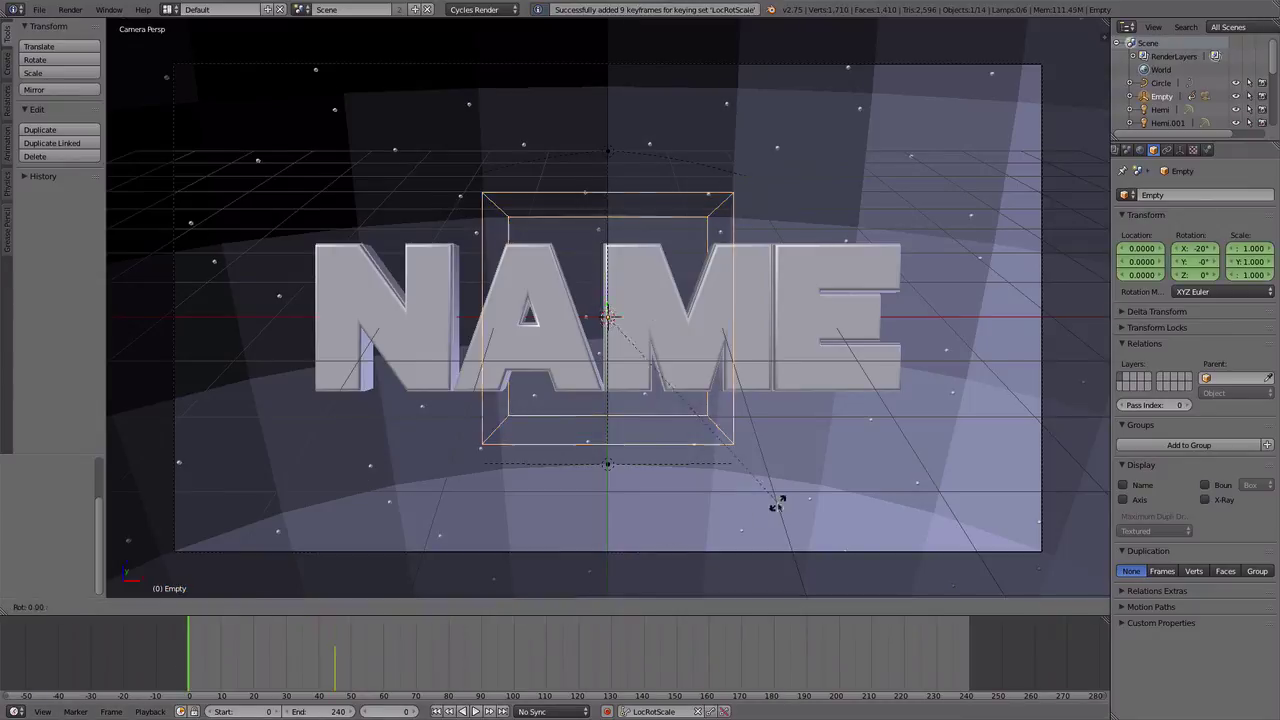
{"action": "key", "text": "z"}
{"action": "left_click", "coordinate": [831, 526]}
{"action": "key", "text": "s"}
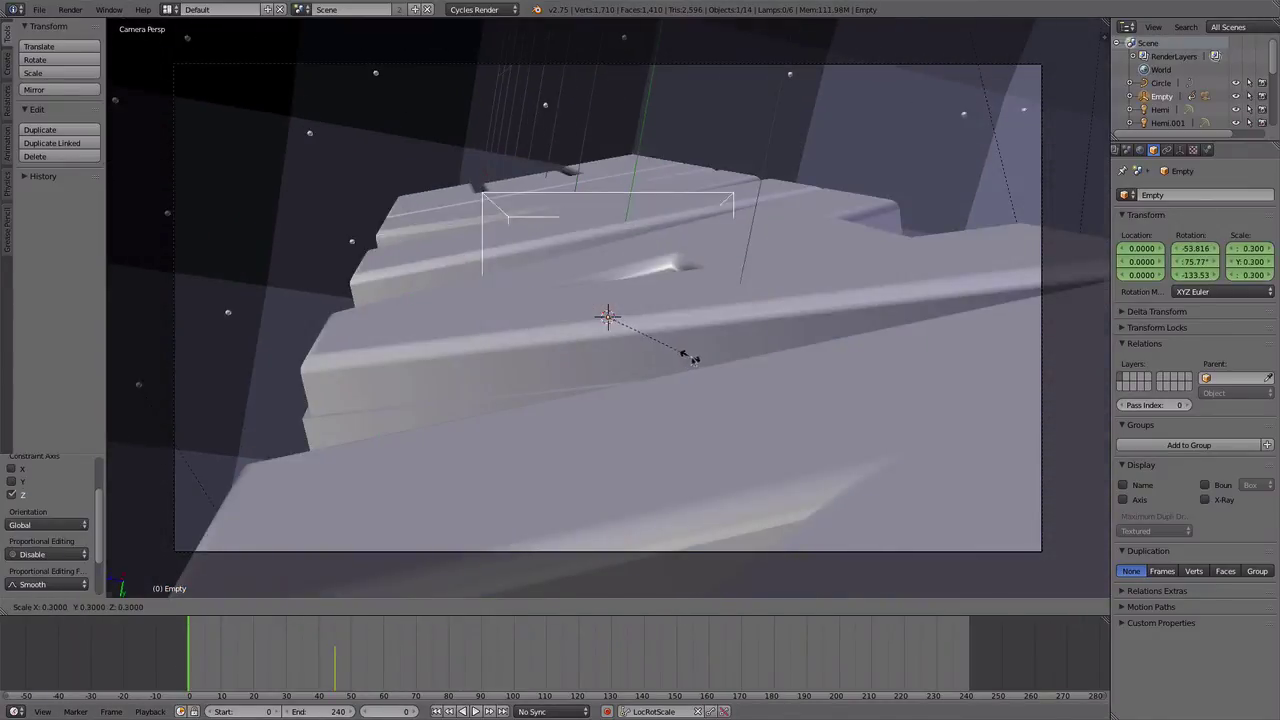
{"action": "key", "text": "Return"}
{"action": "key", "text": "alt+a"}
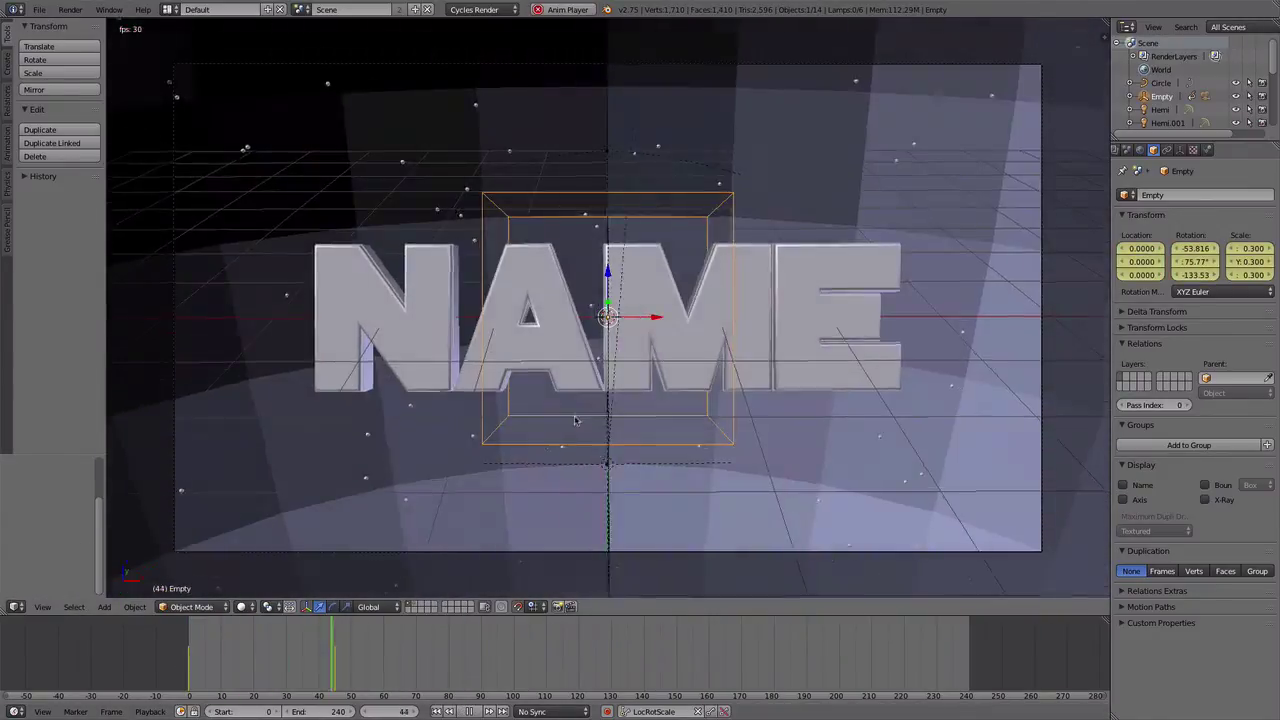
{"action": "left_click", "coordinate": [413, 677]}
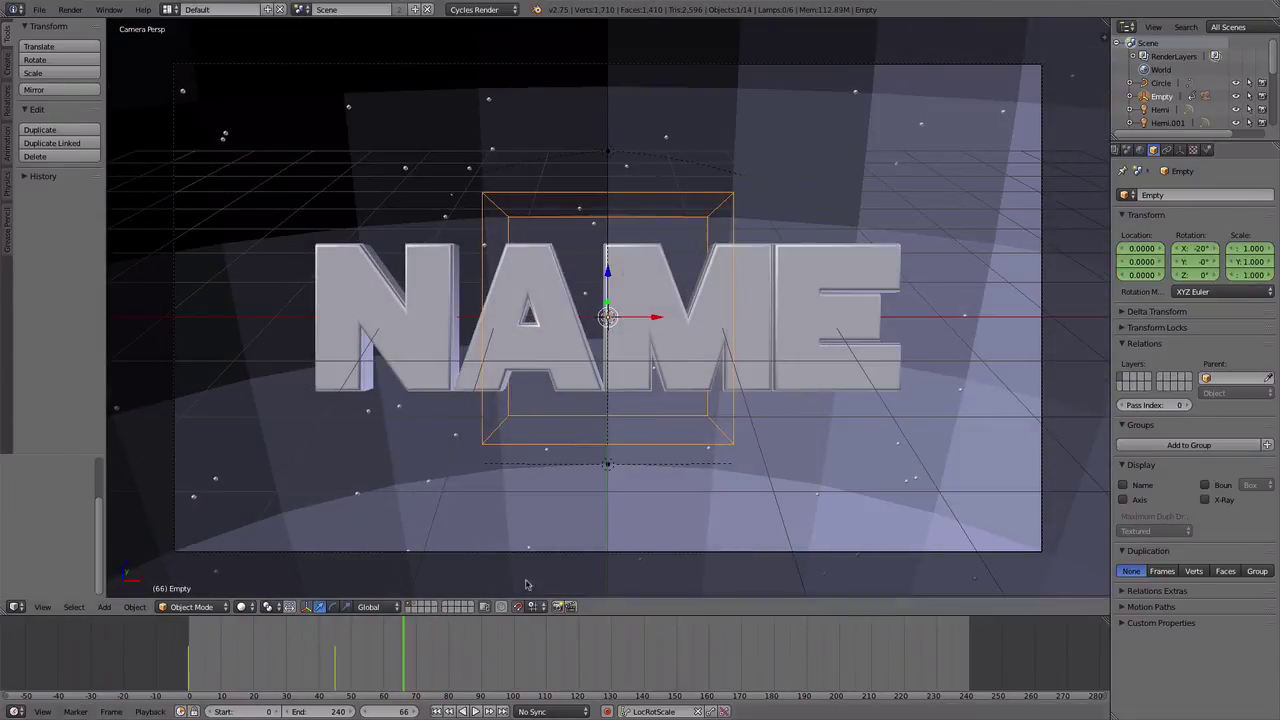
Switch the keying set to LocRot and key a Y-axis tilt of the Empty at frame 141
{"action": "left_click", "coordinate": [650, 711]}
{"action": "left_click", "coordinate": [690, 667]}
{"action": "key", "text": "i"}
{"action": "key", "text": "alt+a"}
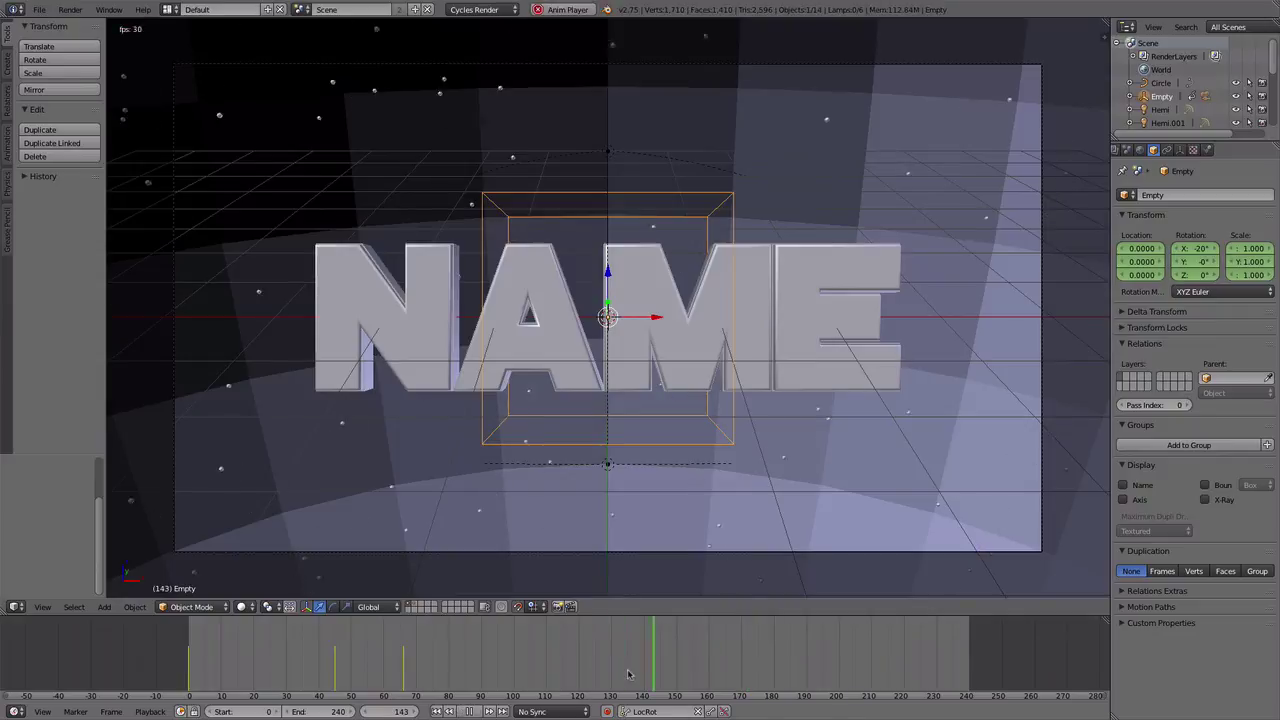
{"action": "key", "text": "r"}
{"action": "key", "text": "y"}
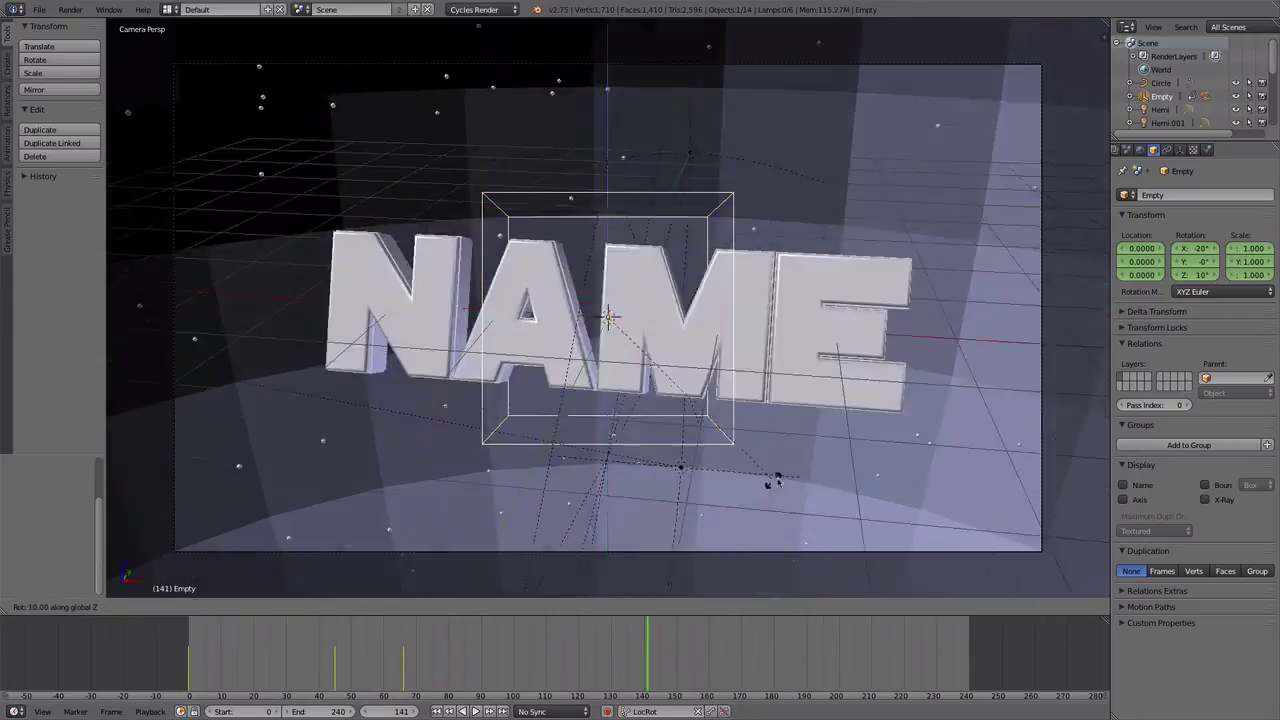
{"action": "left_click", "coordinate": [832, 388]}
{"action": "key", "text": "i"}
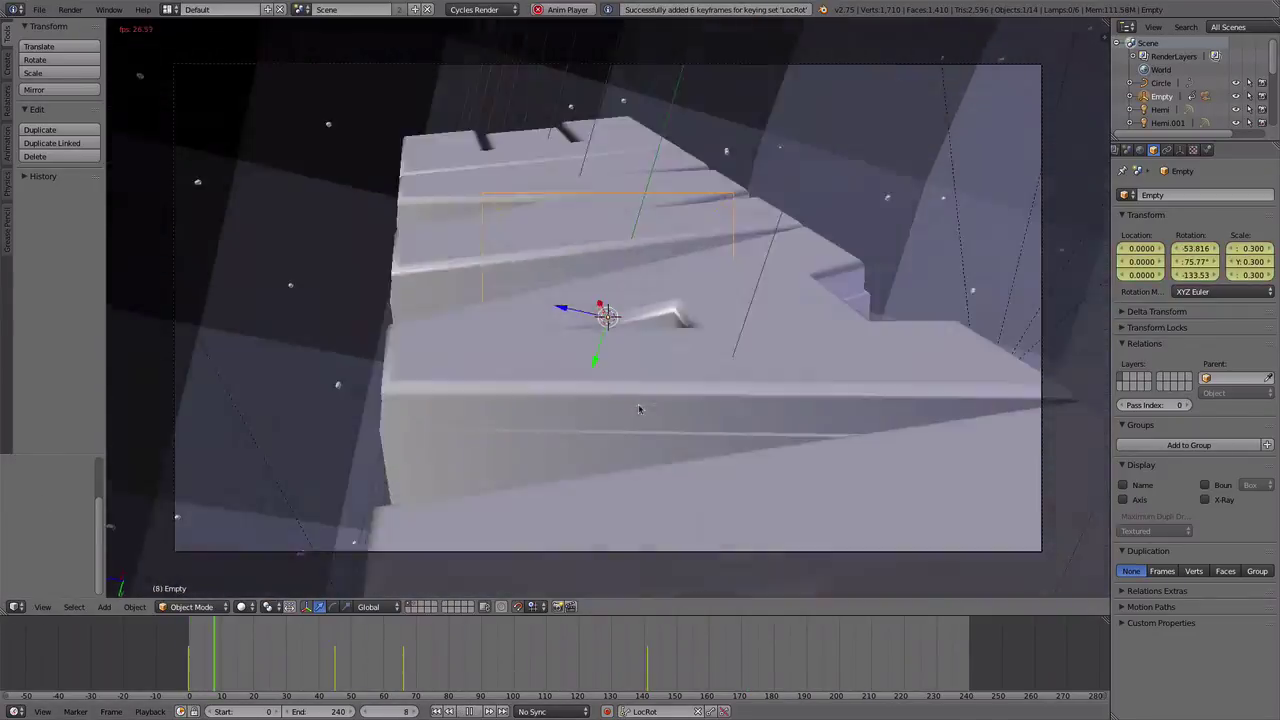
Rotate the Empty around Z and keyframe the new rotation
{"action": "key", "text": "r"}
{"action": "key", "text": "z"}
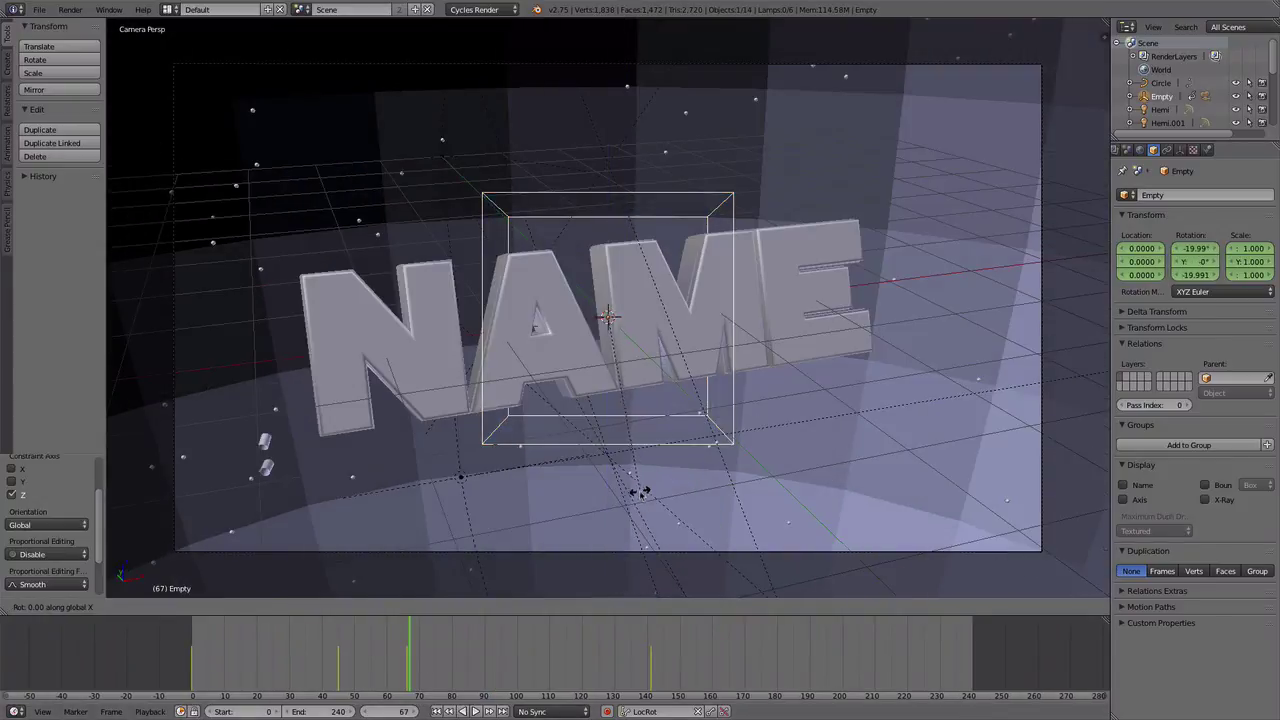
{"action": "left_click", "coordinate": [809, 409]}
{"action": "key", "text": "i"}
Around frame 69, turn the Empty around Z, keyframe it and preview the motion
{"action": "left_click", "coordinate": [465, 669]}
{"action": "left_click_drag", "start_coordinate": [510, 669], "coordinate": [416, 669]}
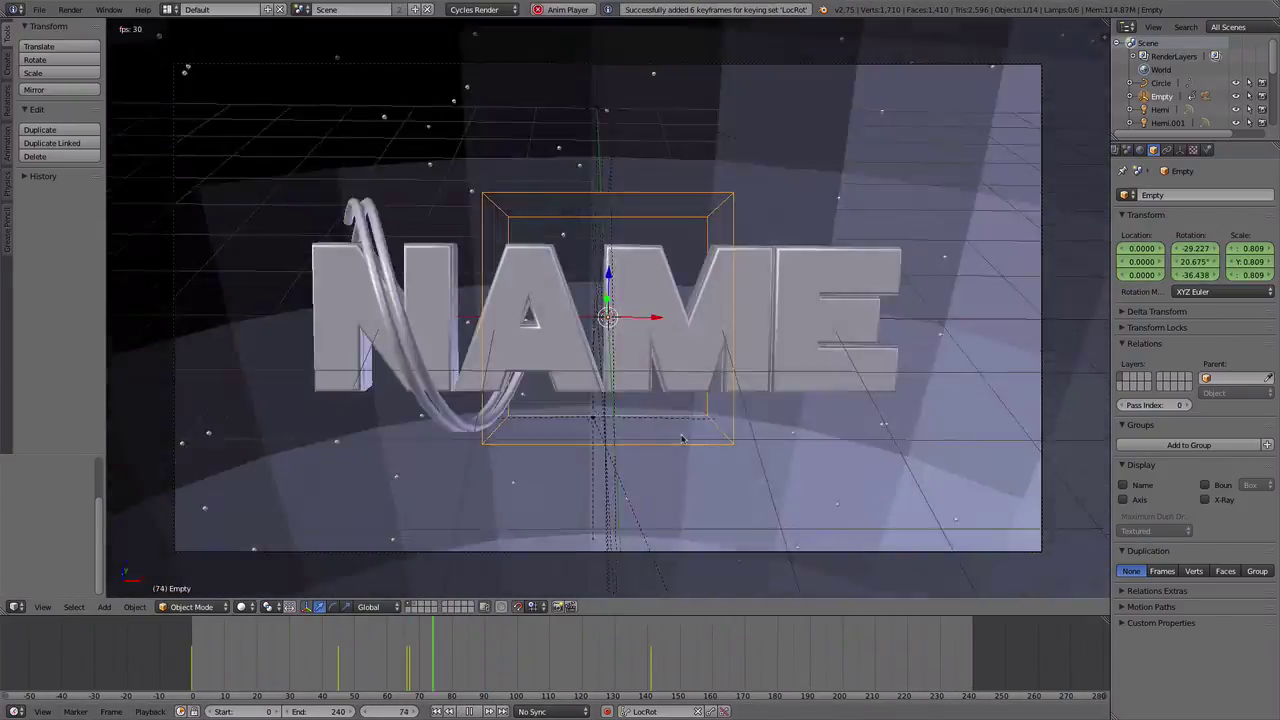
{"action": "key", "text": "alt+i"}
{"action": "key", "text": "r"}
{"action": "key", "text": "z"}
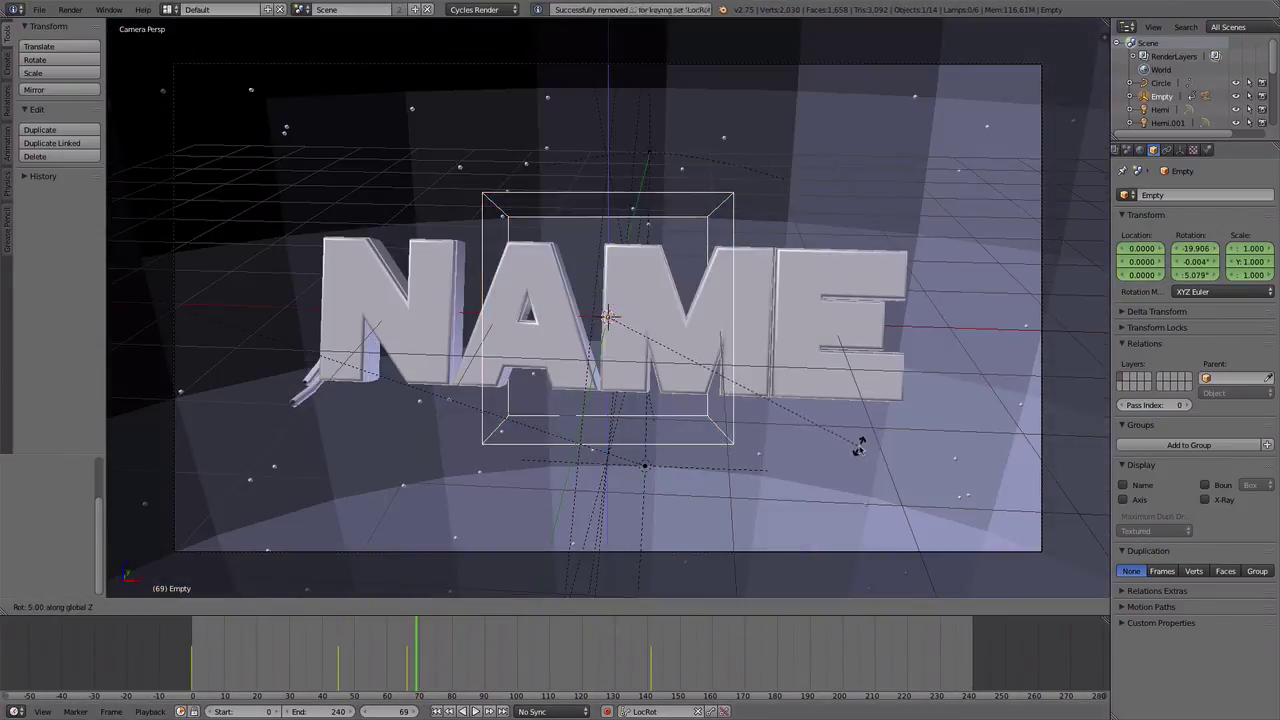
{"action": "left_click", "coordinate": [860, 449]}
{"action": "key", "text": "i"}
{"action": "key", "text": "alt+a"}
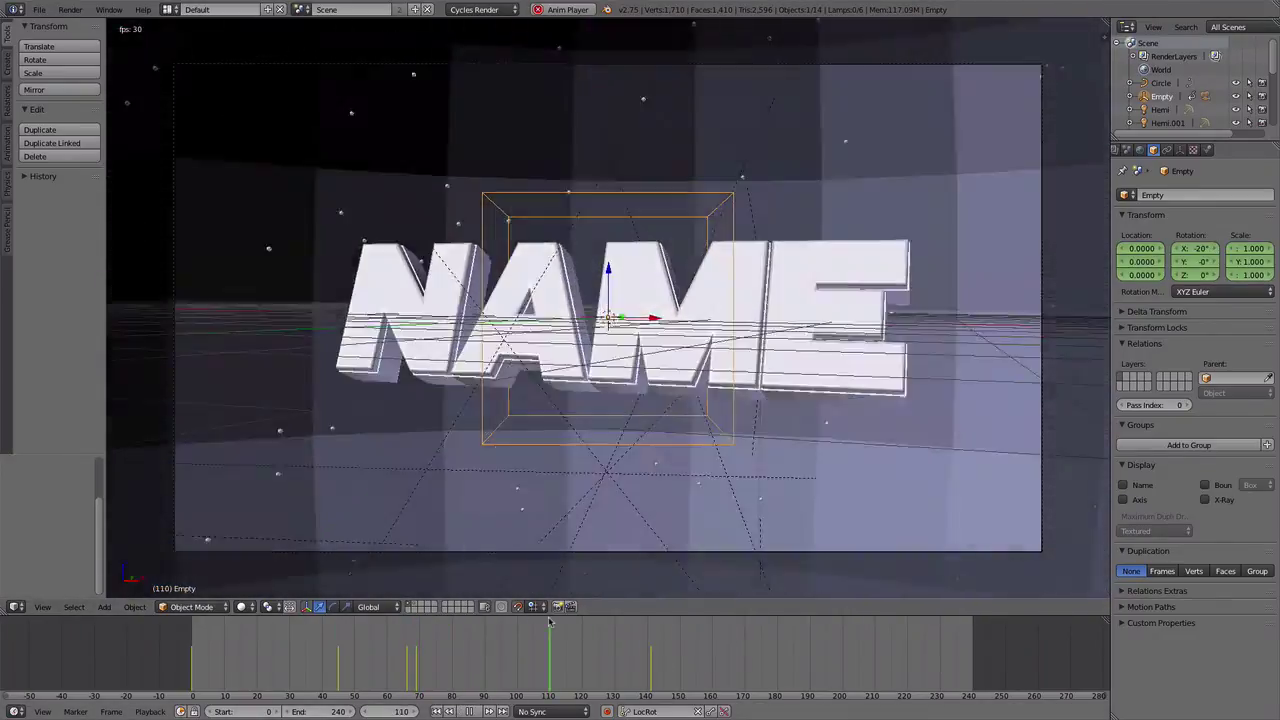
{"action": "key", "text": "Escape"}
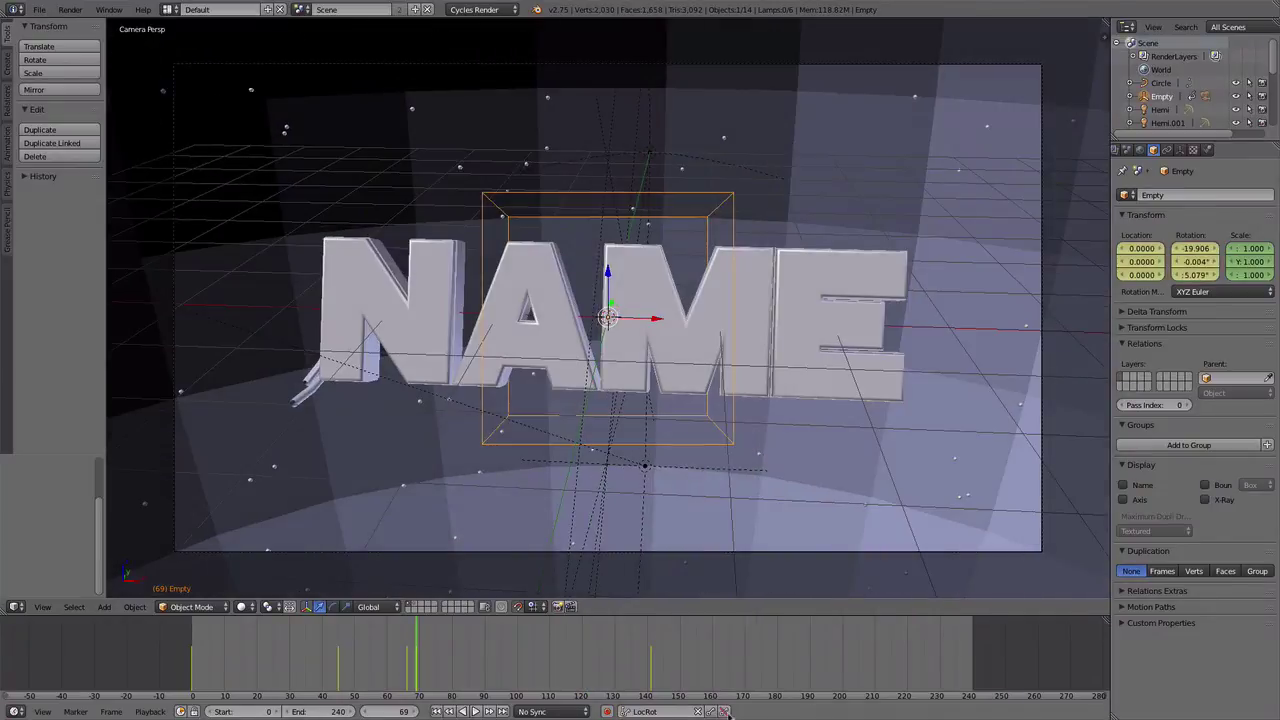
Turn the Empty 10° and then -40° around Z and preview the wobble
{"action": "type", "text": "rz10"}
{"action": "key", "text": "Return"}
{"action": "key", "text": "Return"}
{"action": "key", "text": "alt+a"}
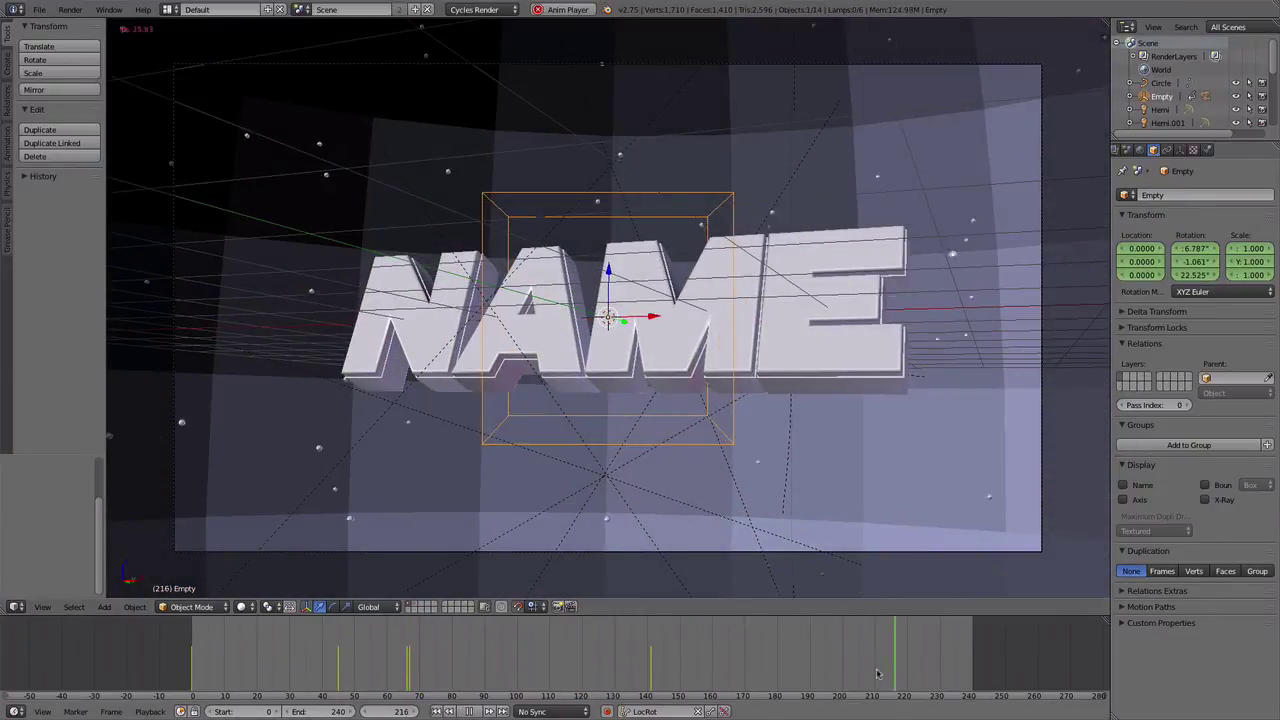
{"action": "type", "text": "rz-40"}
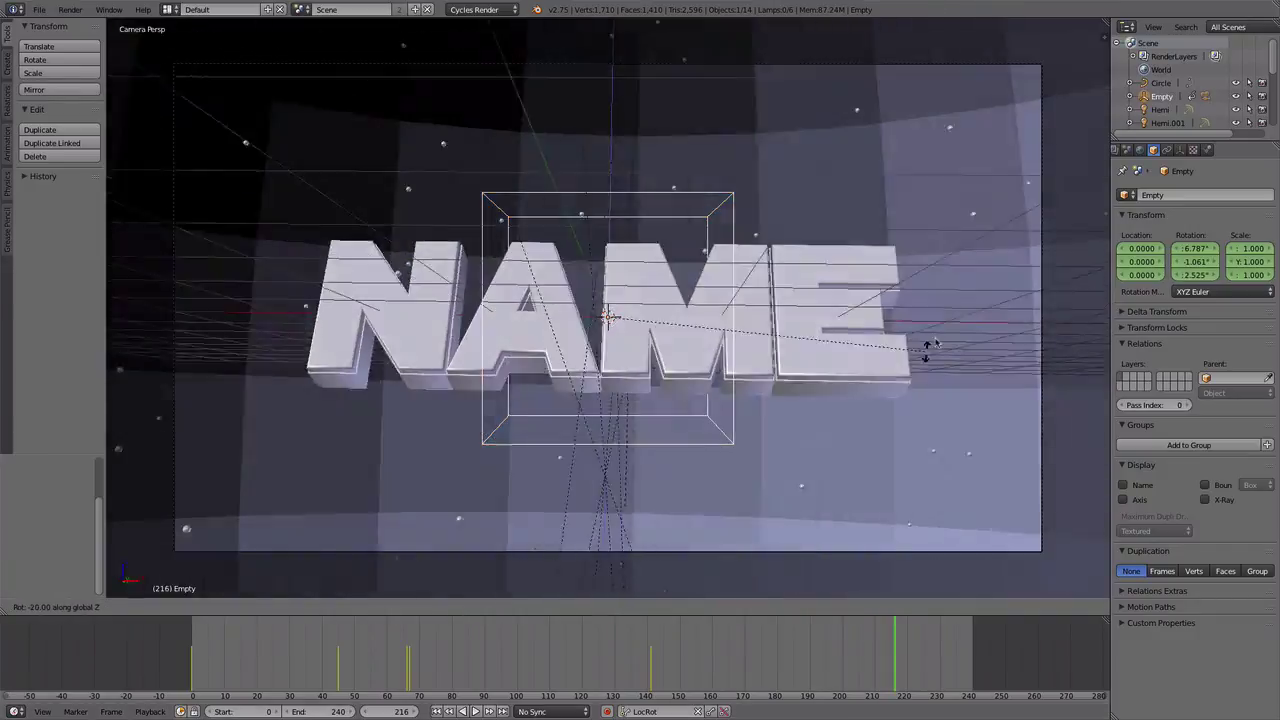
{"action": "key", "text": "Return"}
{"action": "key", "text": "r"}
{"action": "key", "text": "x"}
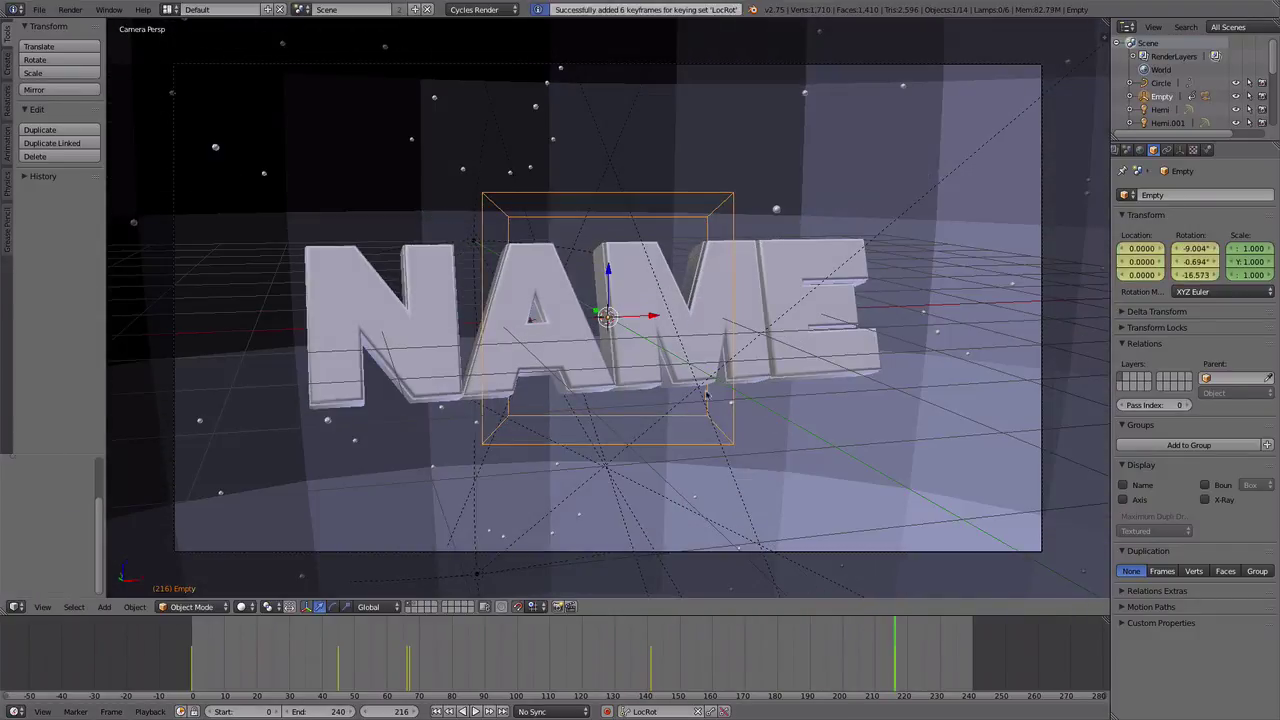
{"action": "key", "text": "alt+a"}
{"action": "key", "text": "alt+a"}
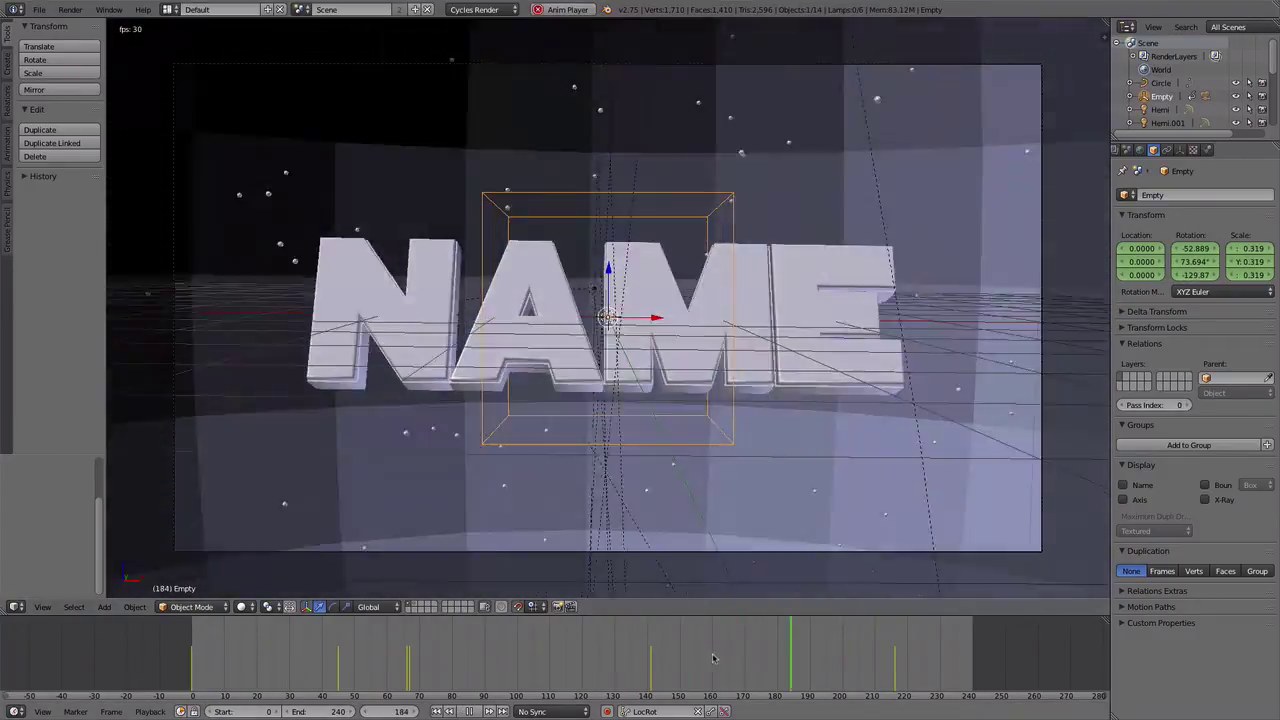
Key an X-axis tilt of the Empty, then a Z turn at frame 240
{"action": "key", "text": "r"}
{"action": "key", "text": "x"}
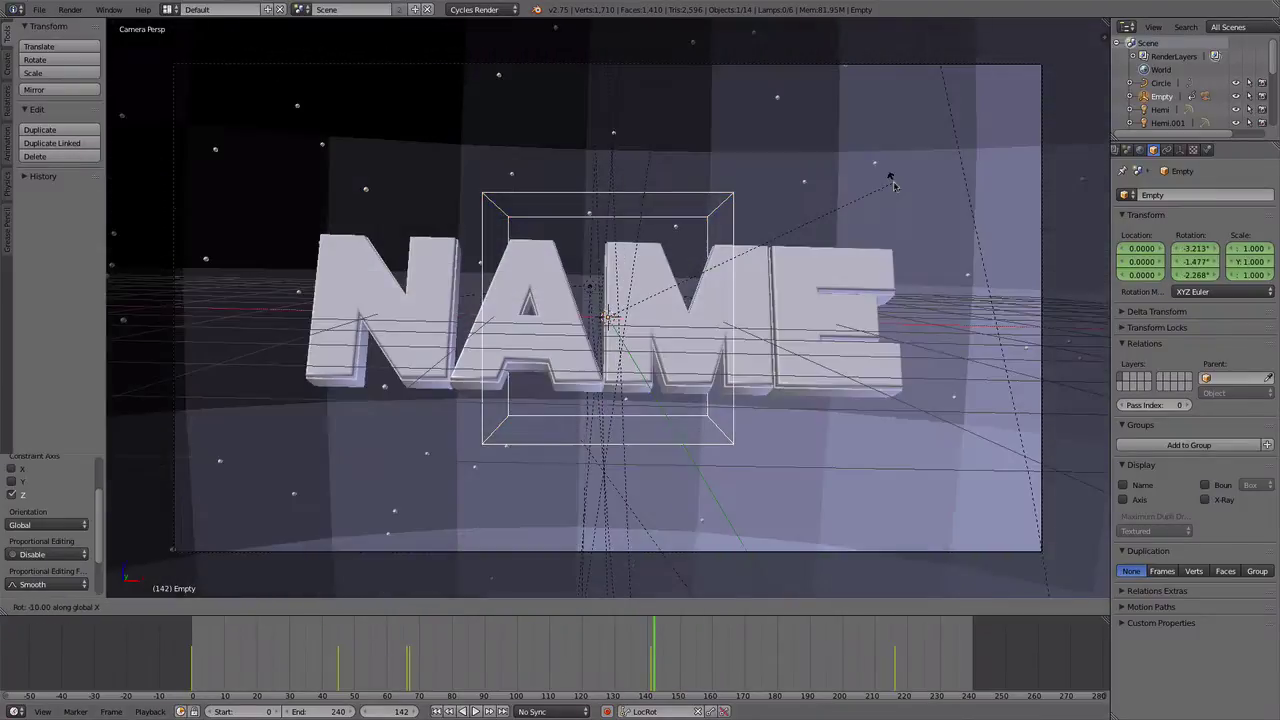
{"action": "left_click", "coordinate": [884, 197]}
{"action": "key", "text": "i"}
{"action": "key", "text": "alt+a"}
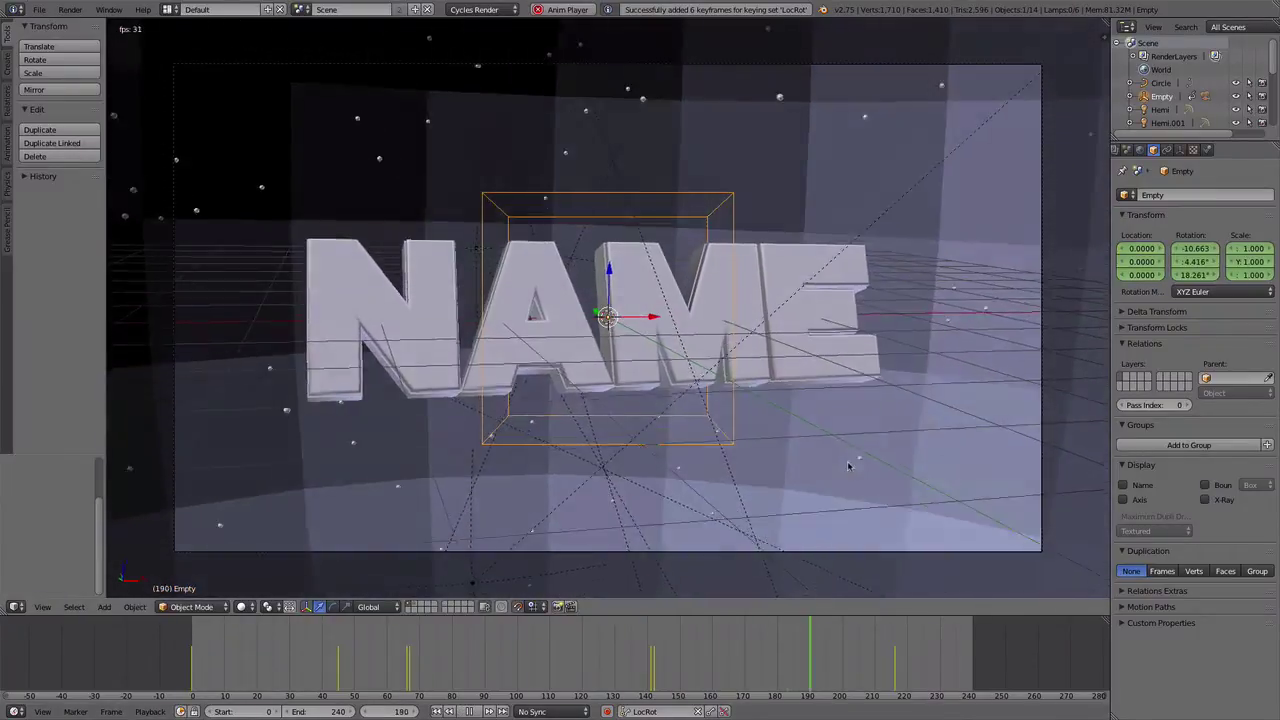
{"action": "key", "text": "alt+a"}
{"action": "key", "text": "s"}
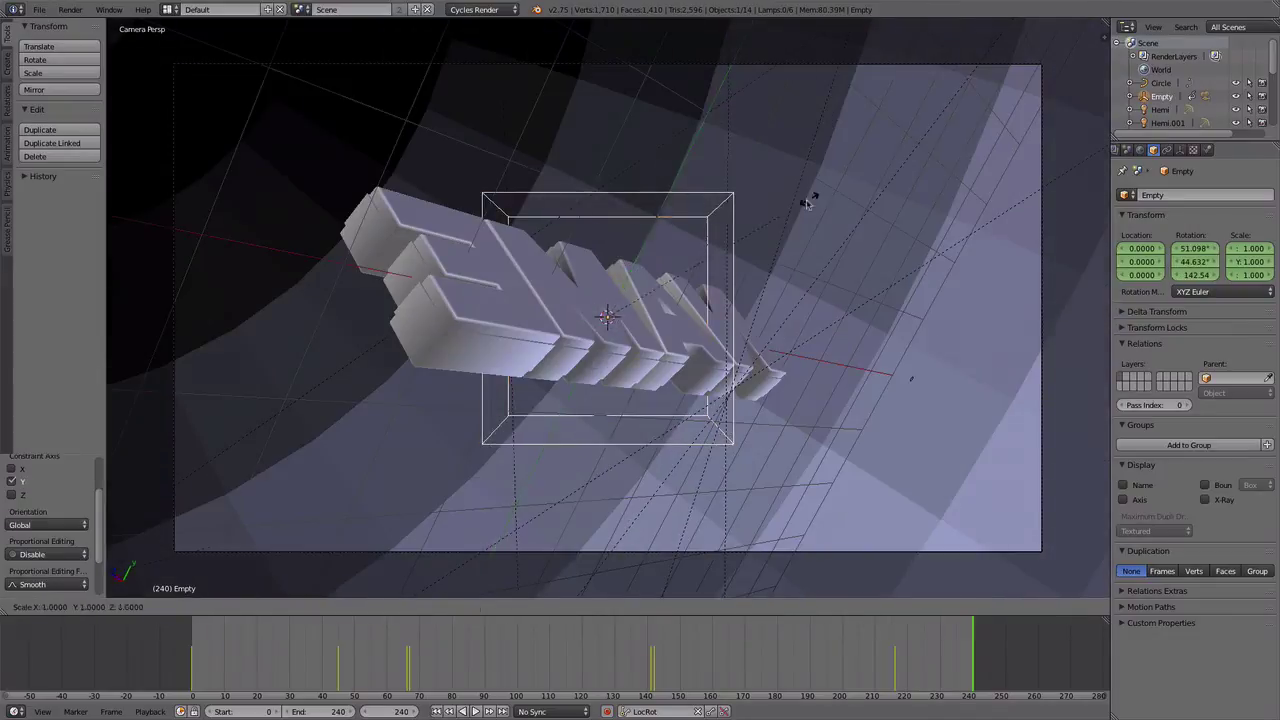
{"action": "key", "text": "r"}
{"action": "key", "text": "z"}
{"action": "key", "text": "i"}
{"action": "key", "text": "alt+a"}
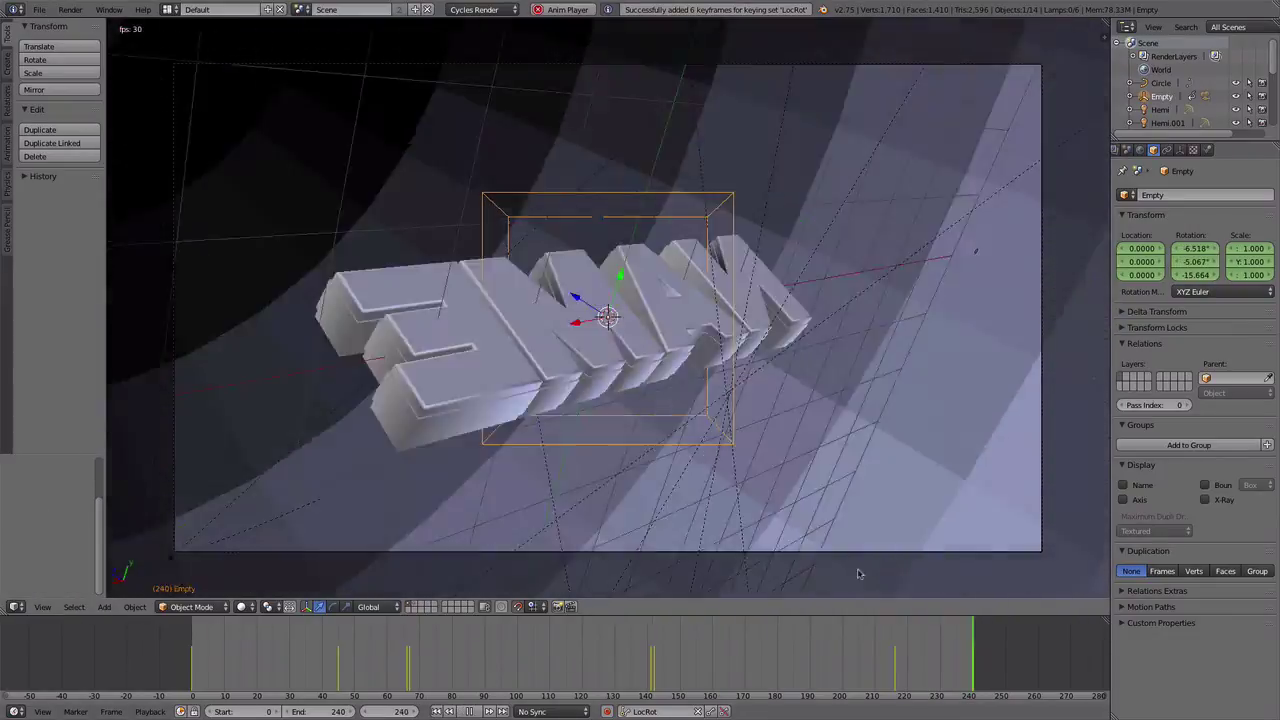
Set the active keying set to Scaling
{"action": "left_click", "coordinate": [645, 711]}
{"action": "left_click", "coordinate": [660, 642]}
{"action": "key", "text": "alt+a"}
Scale the Empty to 0.9 and review playback at frames 67, 81 and 96
{"action": "key", "text": "alt+a"}
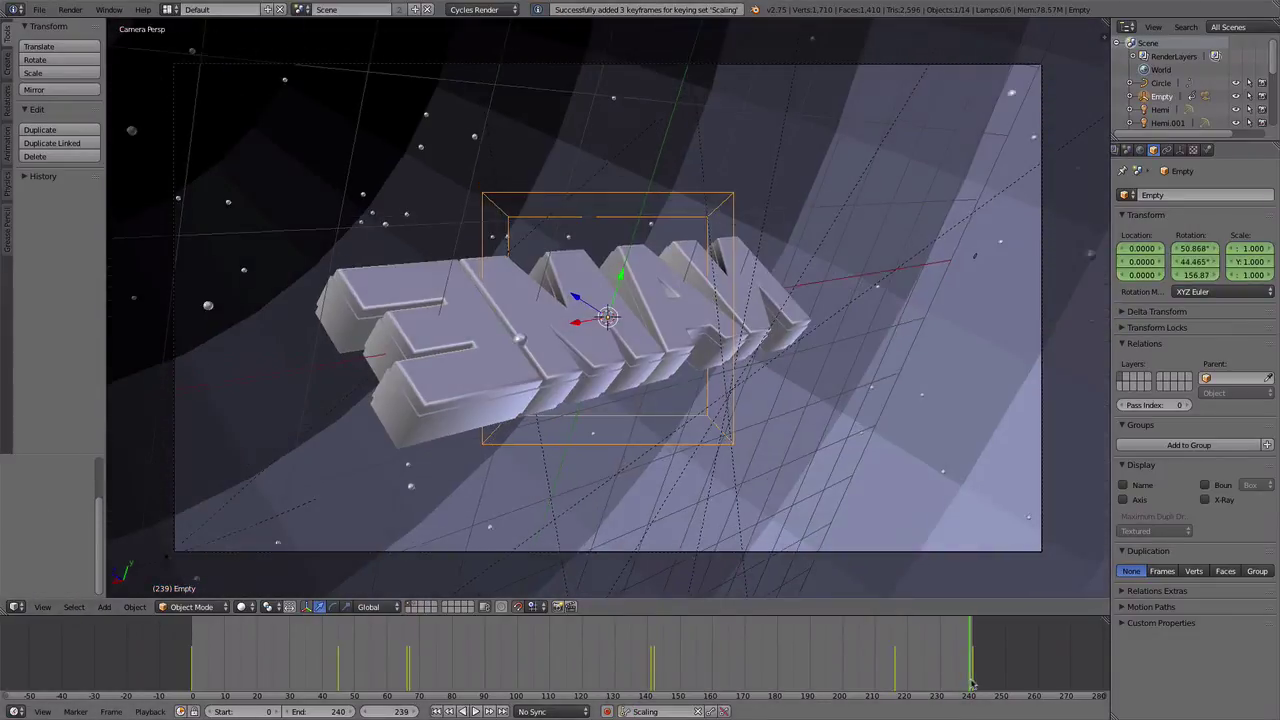
{"action": "key", "text": "alt+a"}
{"action": "key", "text": "alt+a"}
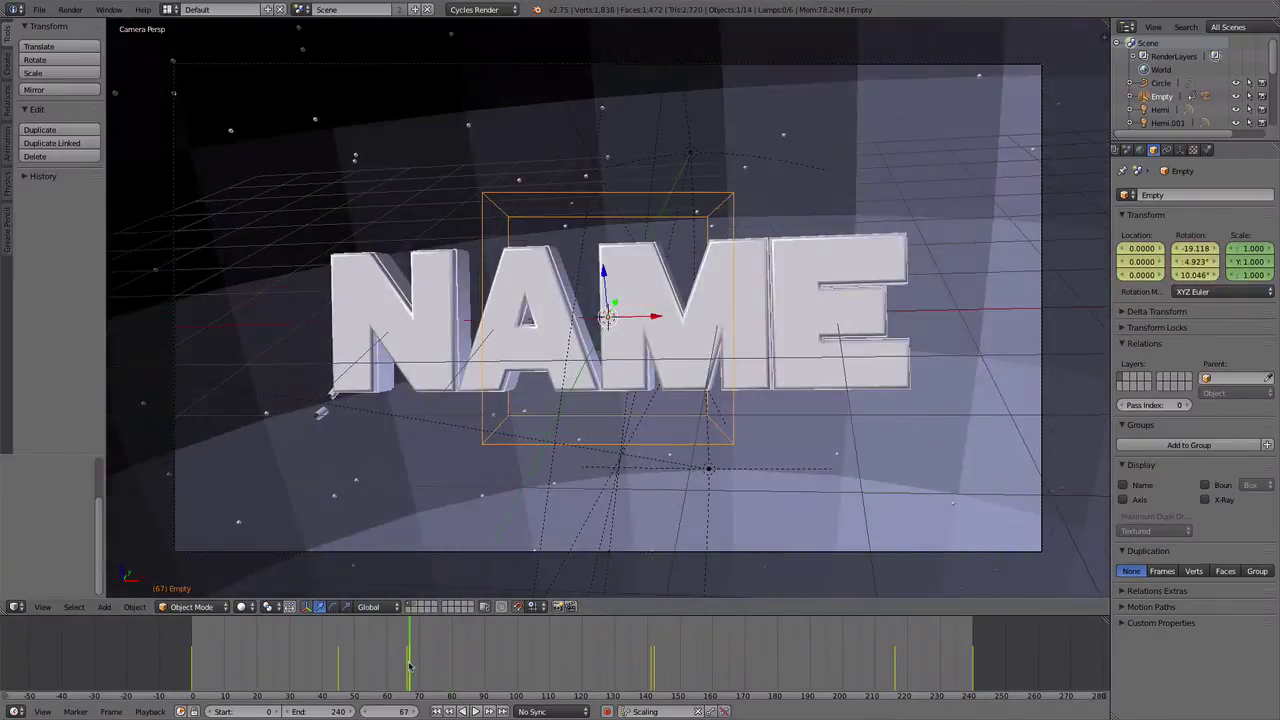
{"action": "type", "text": "s"}
{"action": "type", "text": ".9"}
{"action": "key", "text": "Return"}
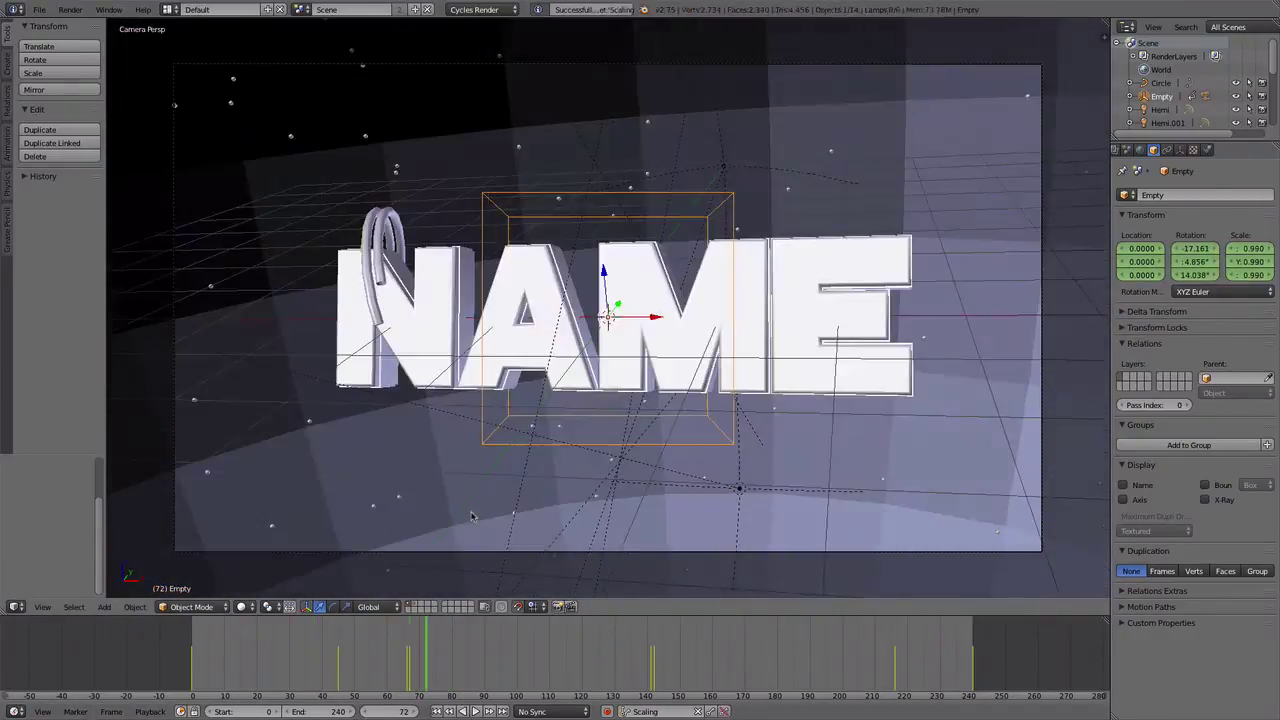
{"action": "left_click_drag", "start_coordinate": [425, 645], "coordinate": [406, 640]}
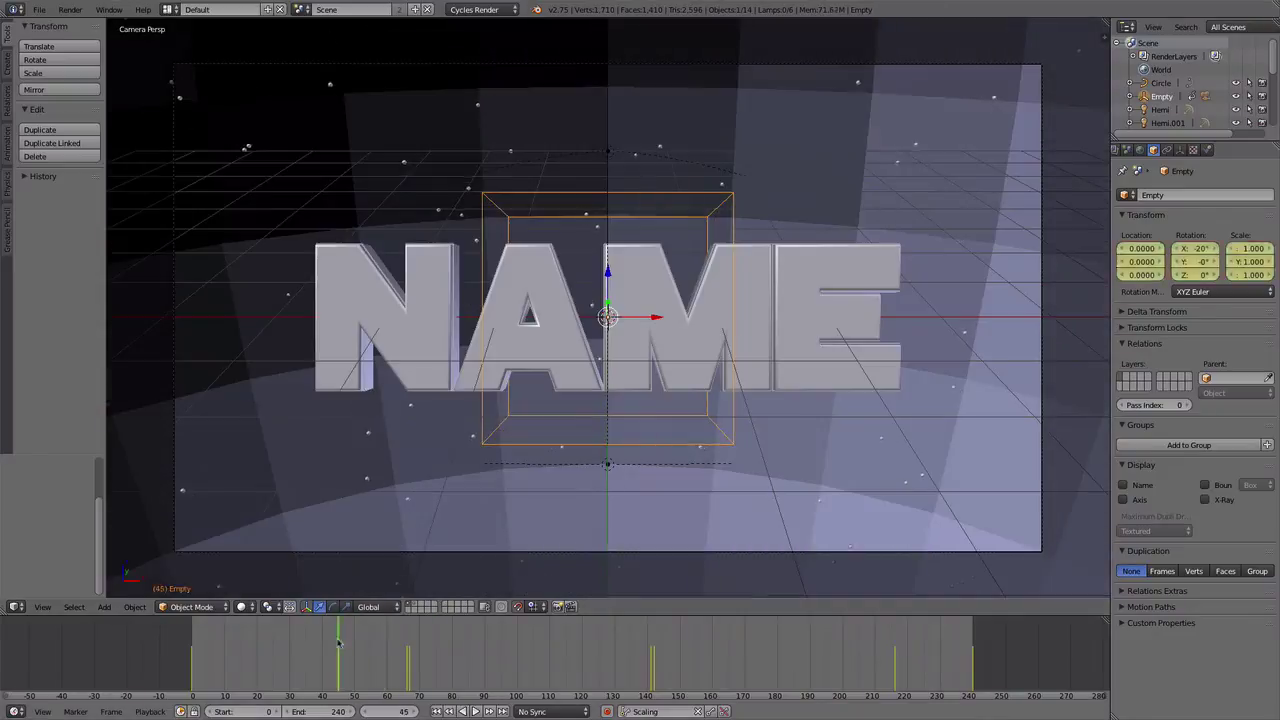
{"action": "key", "text": "alt+a"}
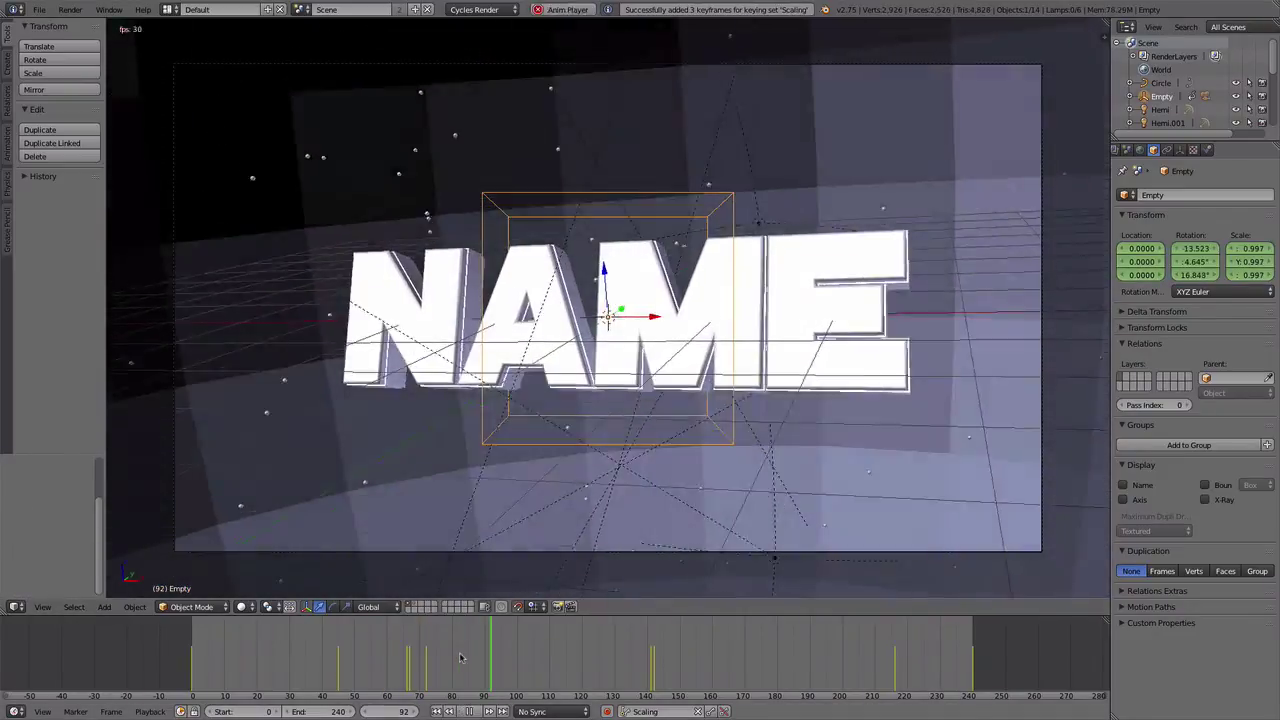
{"action": "key", "text": "alt+a"}
{"action": "left_click", "coordinate": [456, 657]}
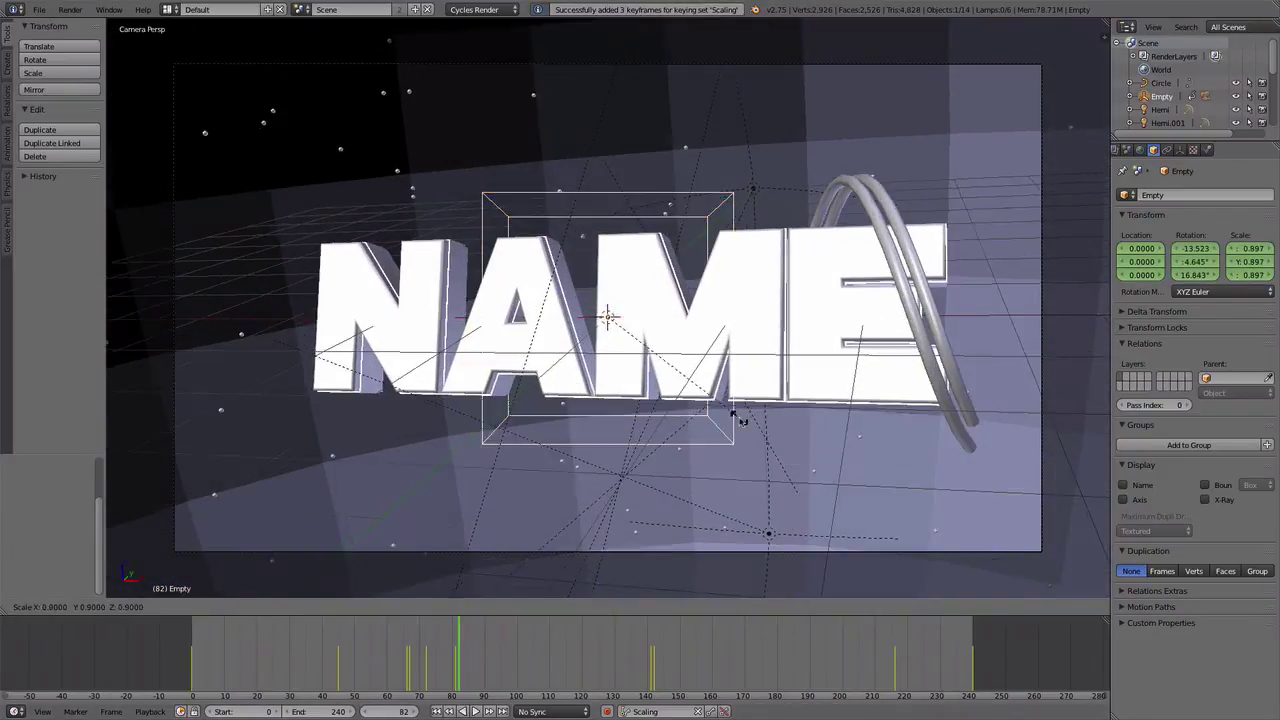
{"action": "key", "text": "alt+a"}
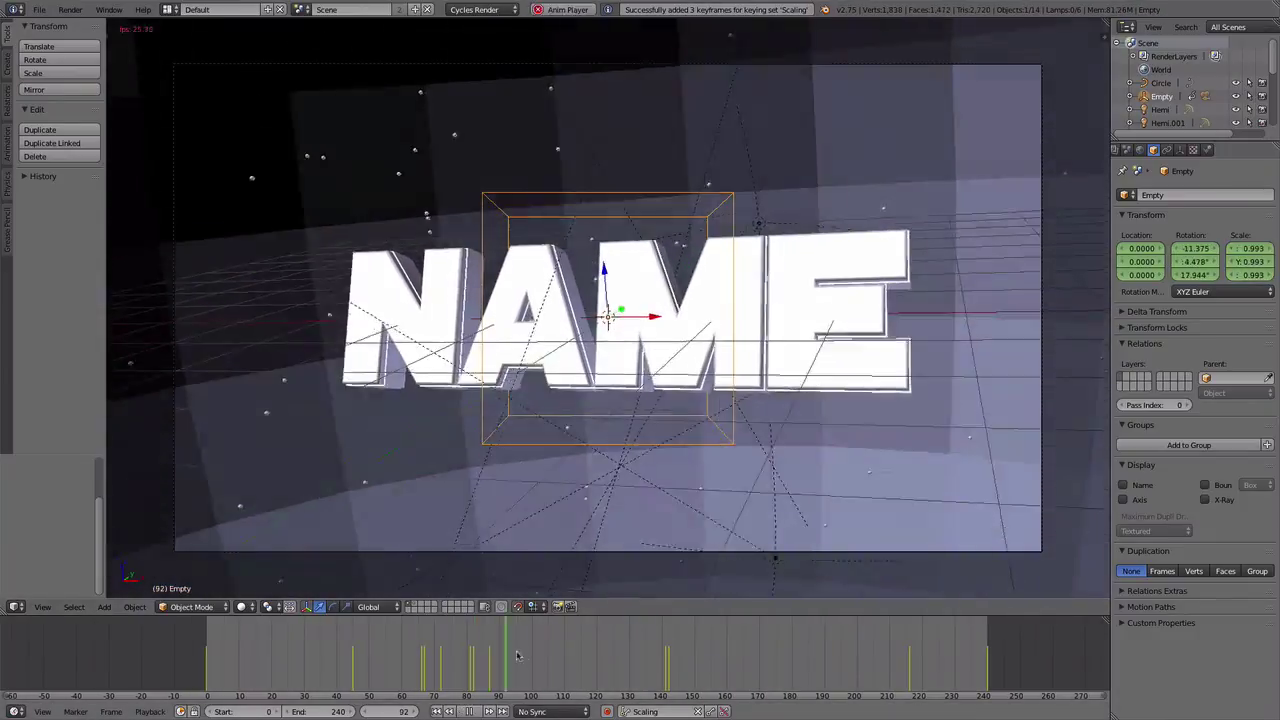
{"action": "left_click_drag", "start_coordinate": [521, 657], "coordinate": [518, 657]}
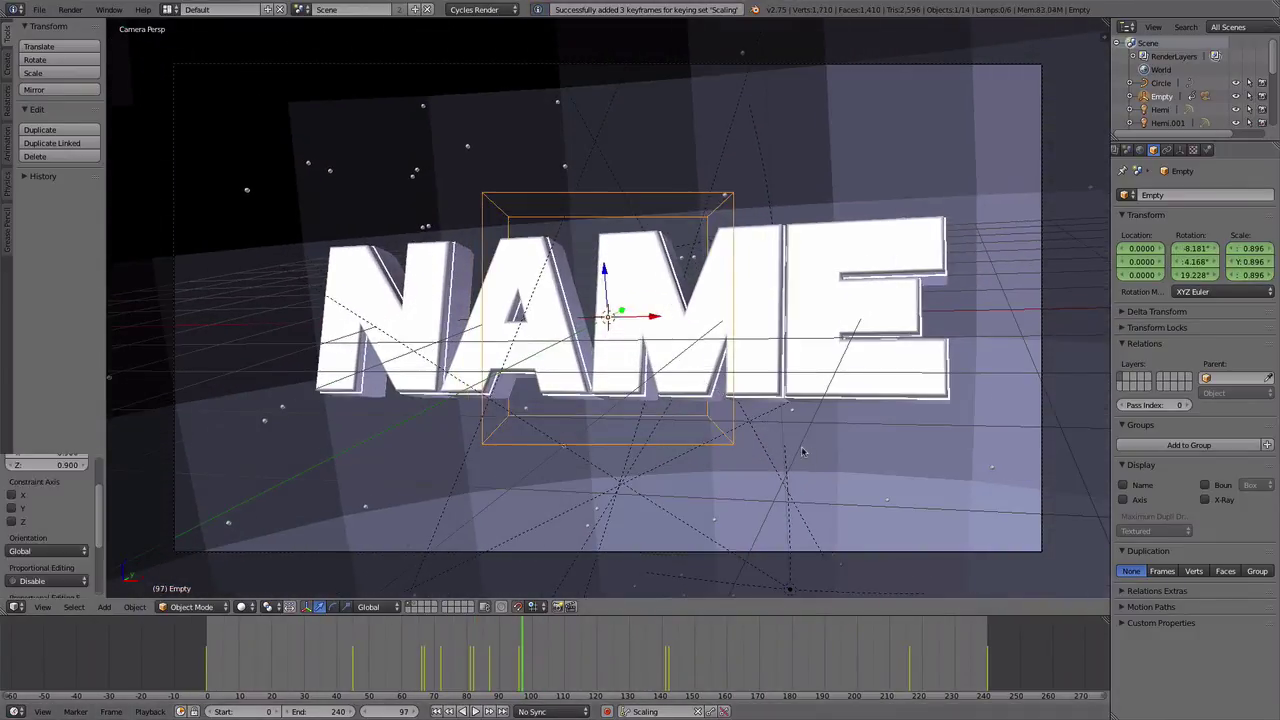
{"action": "key", "text": "alt+a"}
Keyframe the Empty's scale around frames 112–127
{"action": "key", "text": "alt+a"}
{"action": "left_click", "coordinate": [568, 680]}
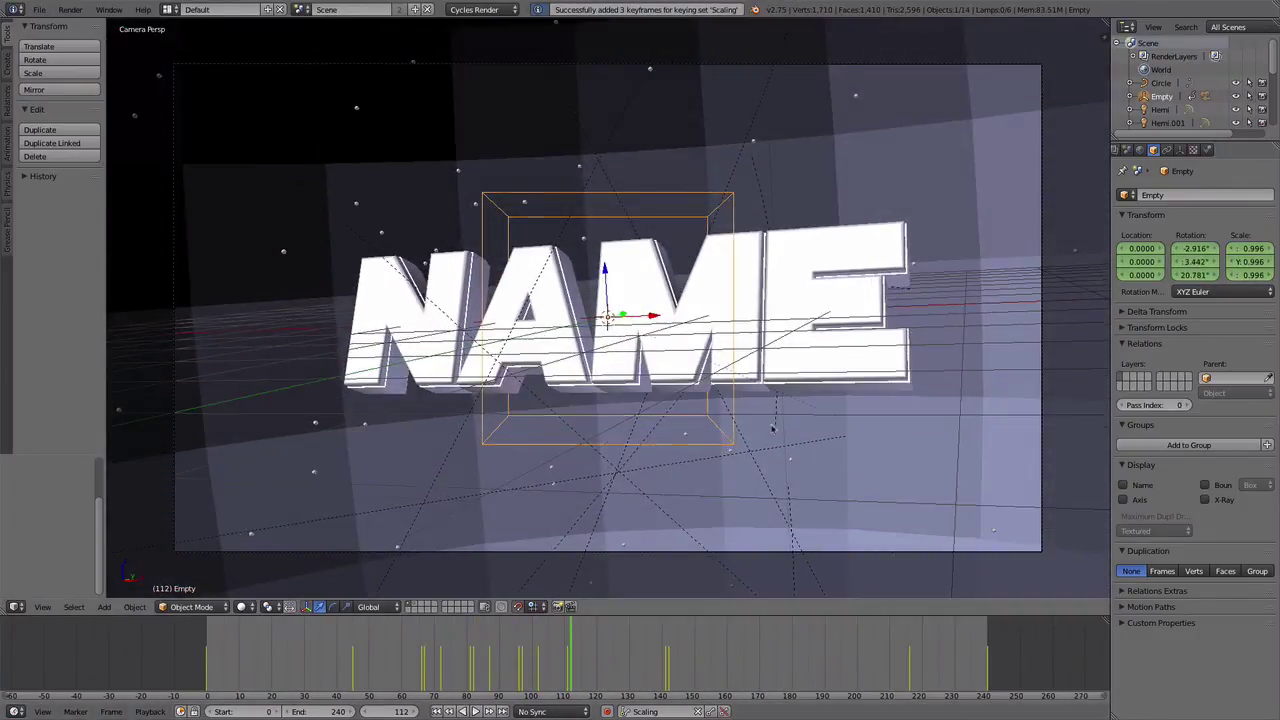
{"action": "key", "text": "alt+a"}
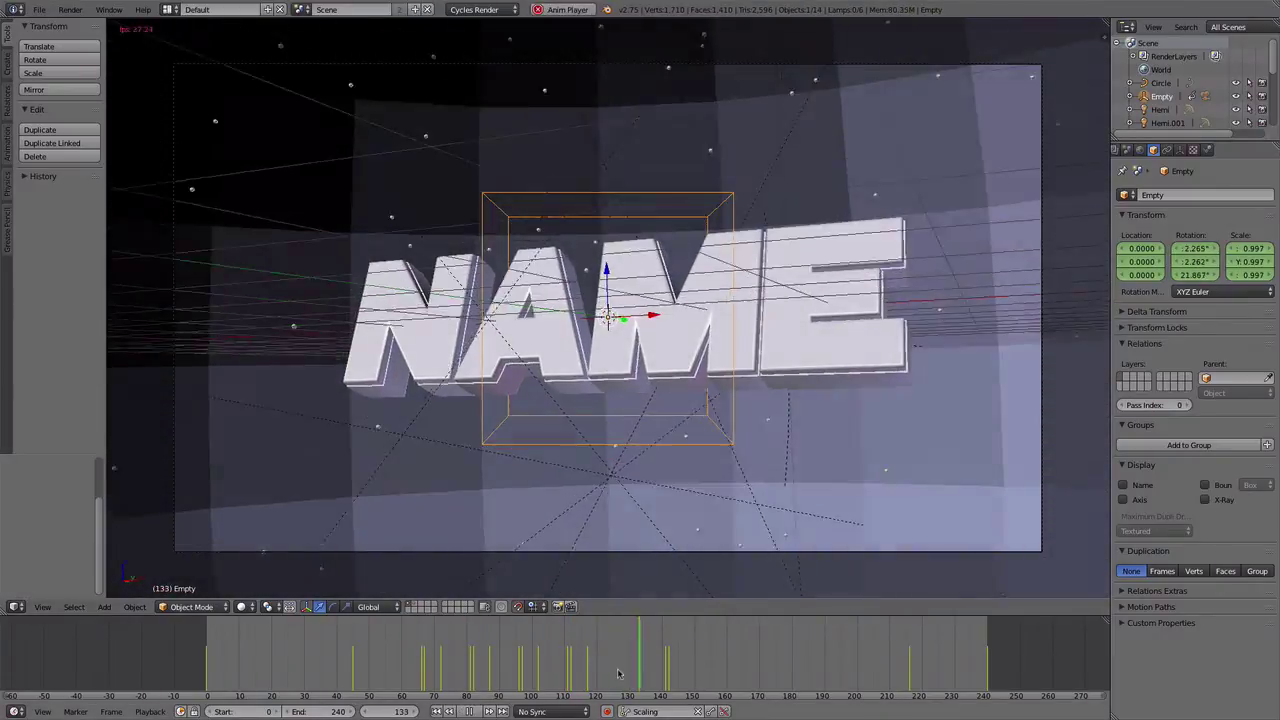
{"action": "left_click", "coordinate": [618, 674]}
{"action": "key", "text": "alt+a"}
{"action": "key", "text": "i"}
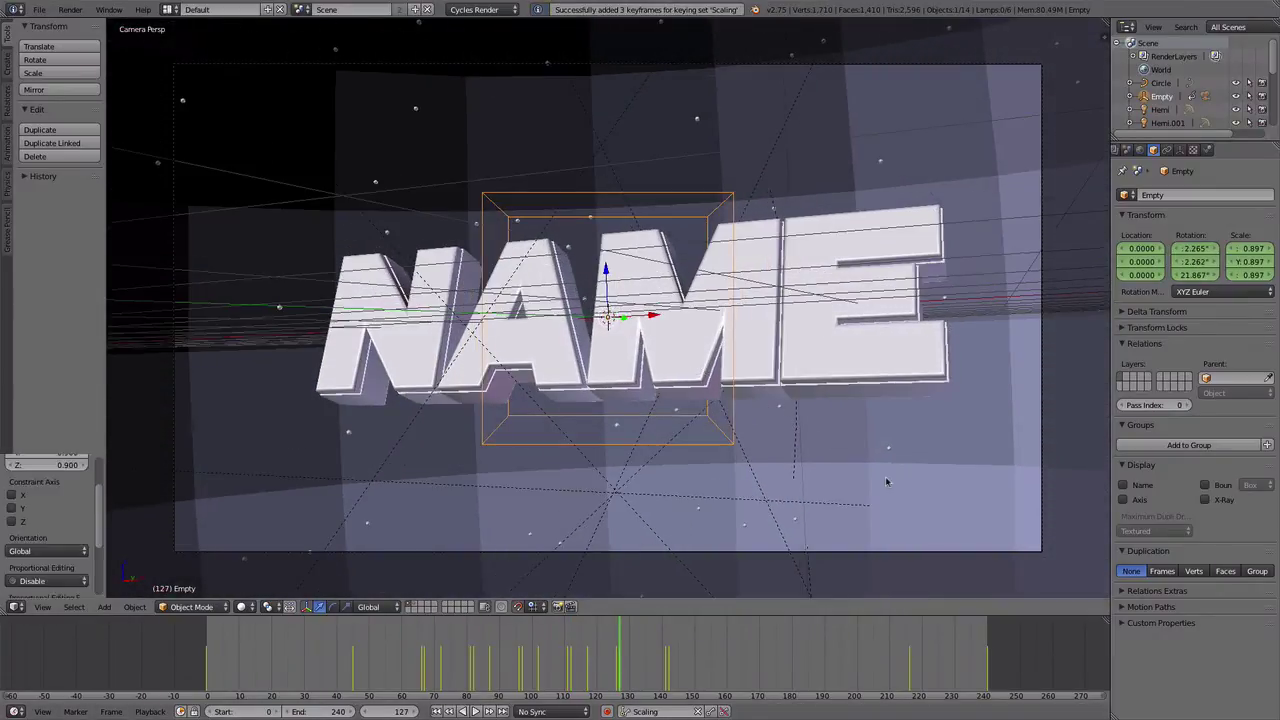
{"action": "key", "text": "Escape"}
{"action": "key", "text": "shift+Left"}
{"action": "key", "text": "alt+a"}
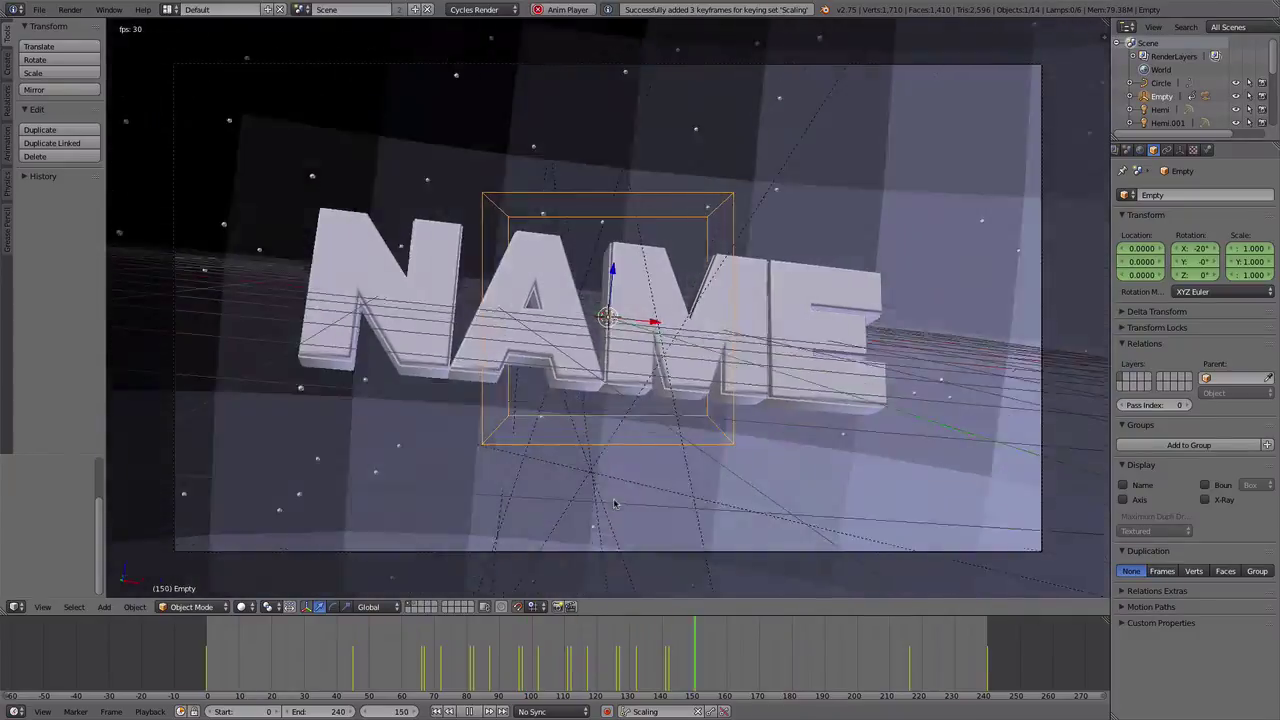
{"action": "key", "text": "Escape"}
At frame 142, shrink the Empty to about 0.9 and keyframe its scale
{"action": "key", "text": "alt+a"}
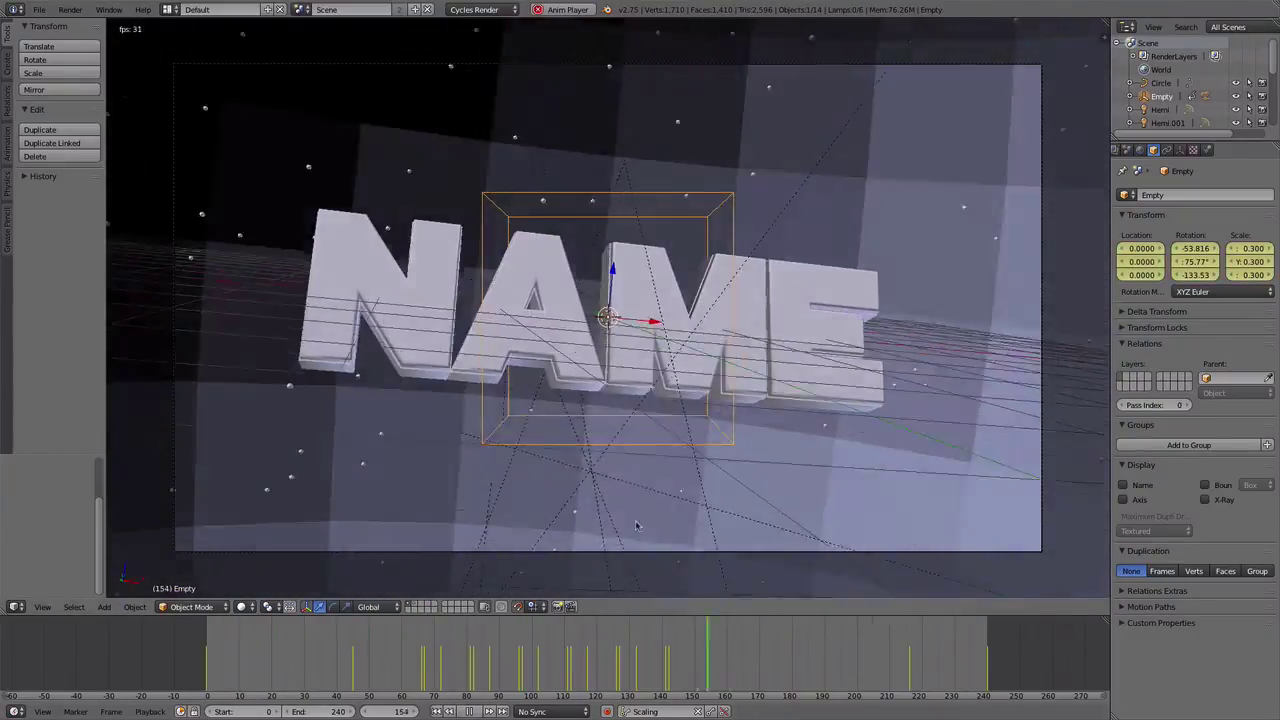
{"action": "left_click", "coordinate": [650, 686]}
{"action": "left_click", "coordinate": [668, 686]}
{"action": "key", "text": "alt+a"}
{"action": "key", "text": "s"}
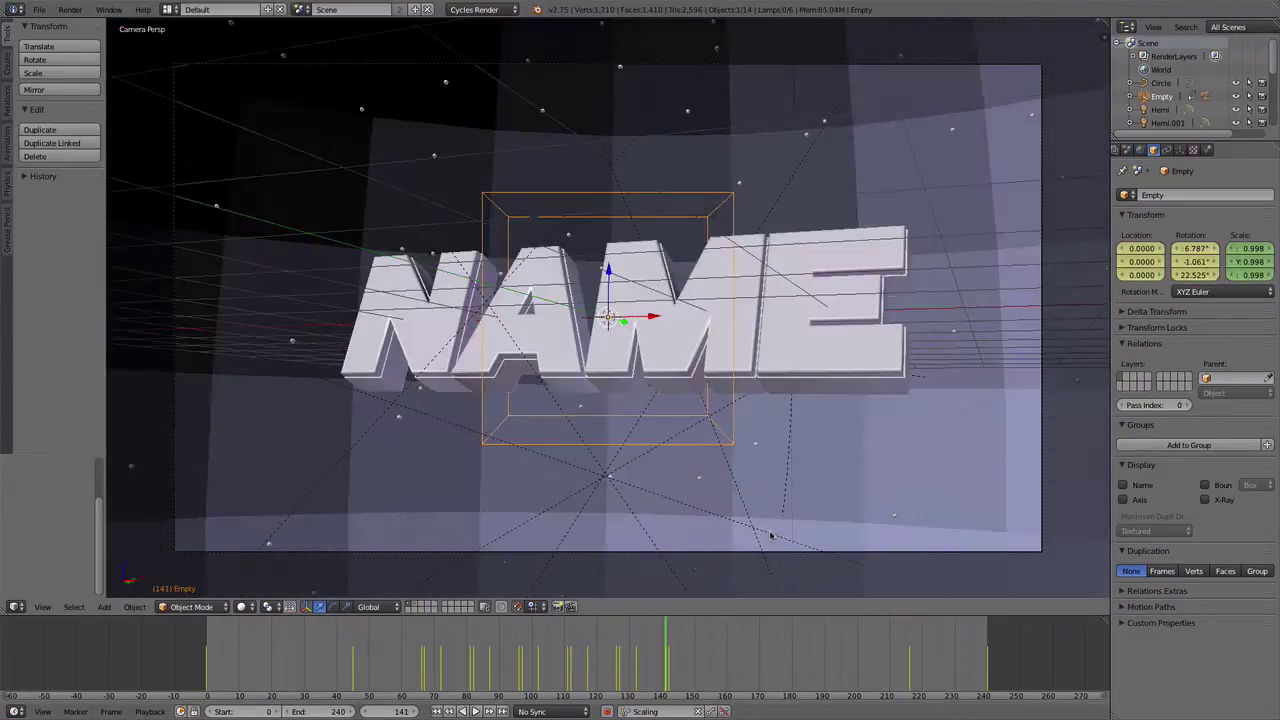
{"action": "left_click", "coordinate": [786, 505]}
{"action": "key", "text": "i"}
Add further scale keyframes on the Empty at frames 186 and 205
{"action": "left_click", "coordinate": [723, 665]}
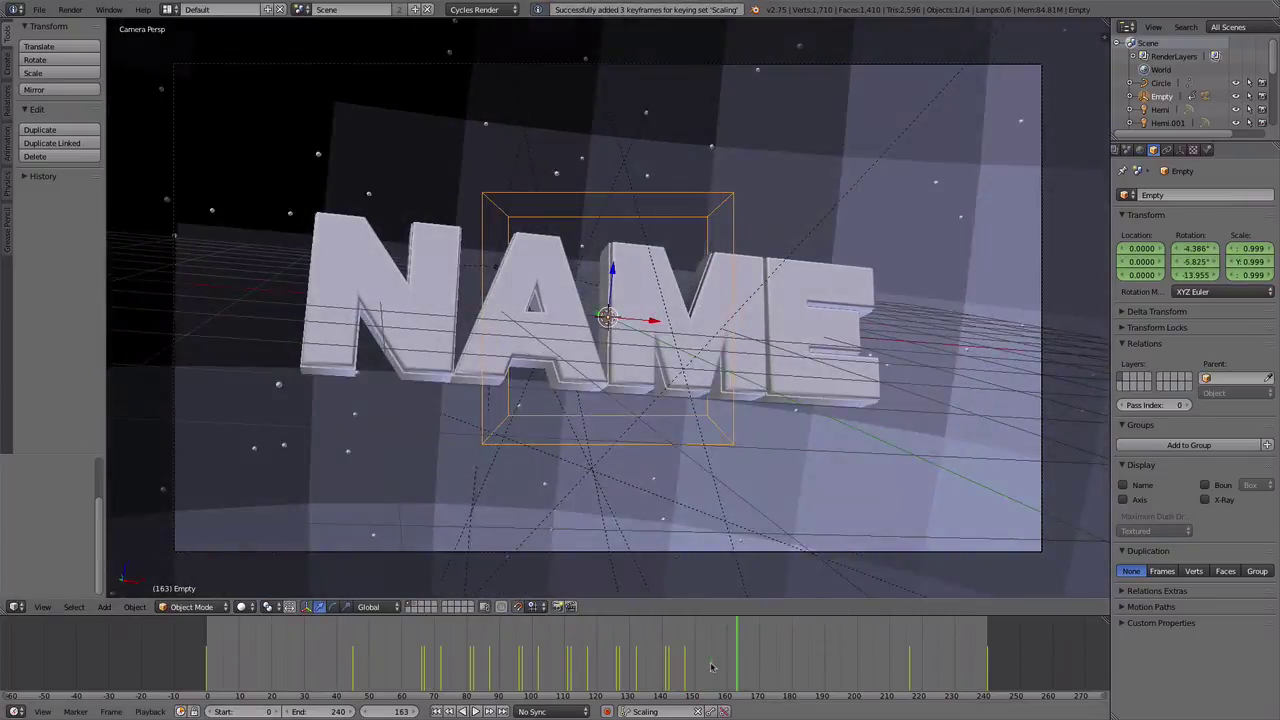
{"action": "left_click", "coordinate": [717, 665]}
{"action": "left_click", "coordinate": [747, 655]}
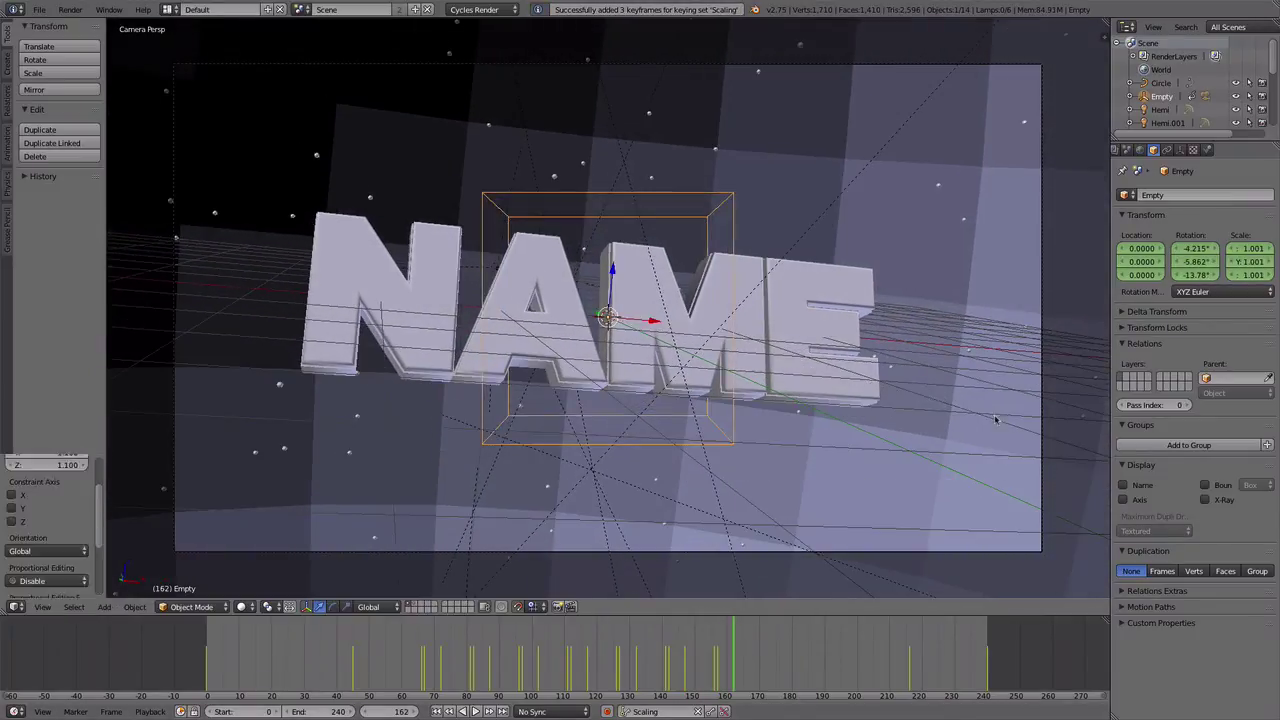
{"action": "left_click", "coordinate": [762, 656]}
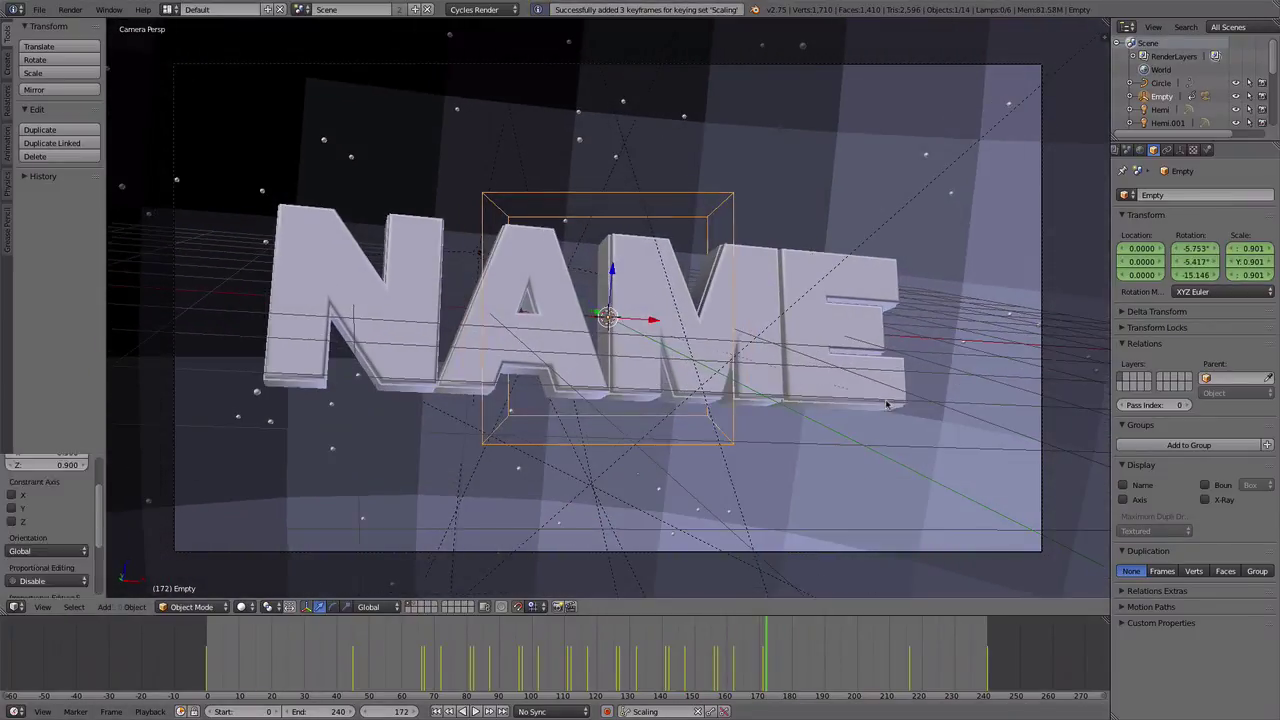
{"action": "left_click", "coordinate": [823, 650]}
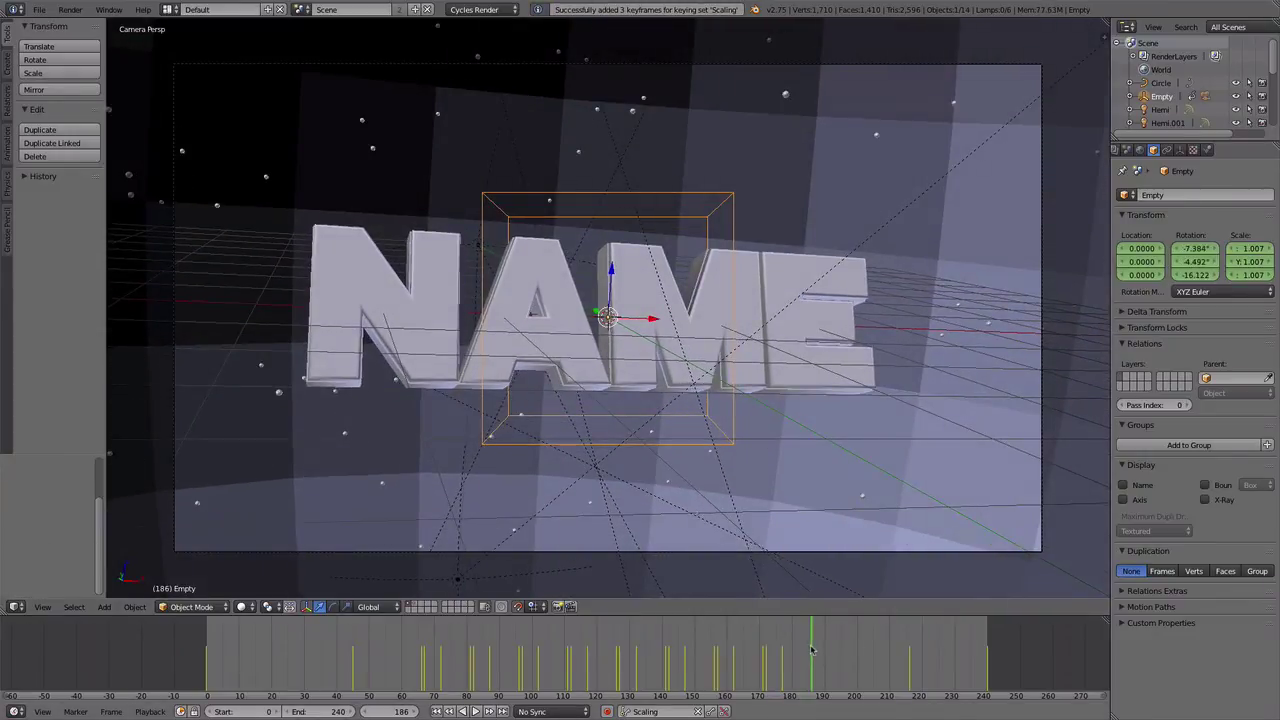
{"action": "key", "text": "i"}
{"action": "left_click", "coordinate": [874, 672]}
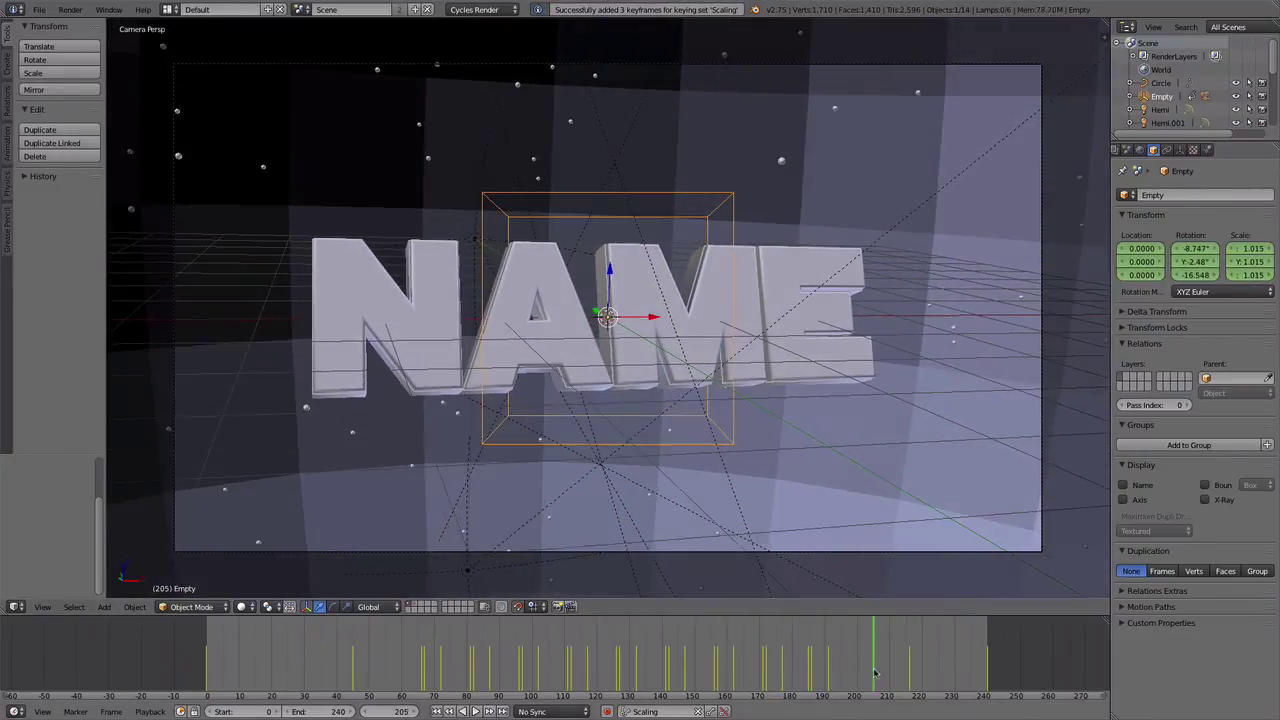
{"action": "key", "text": "i"}
Play back the pulsing NAME scale animation to review it
{"action": "key", "text": "alt+a"}
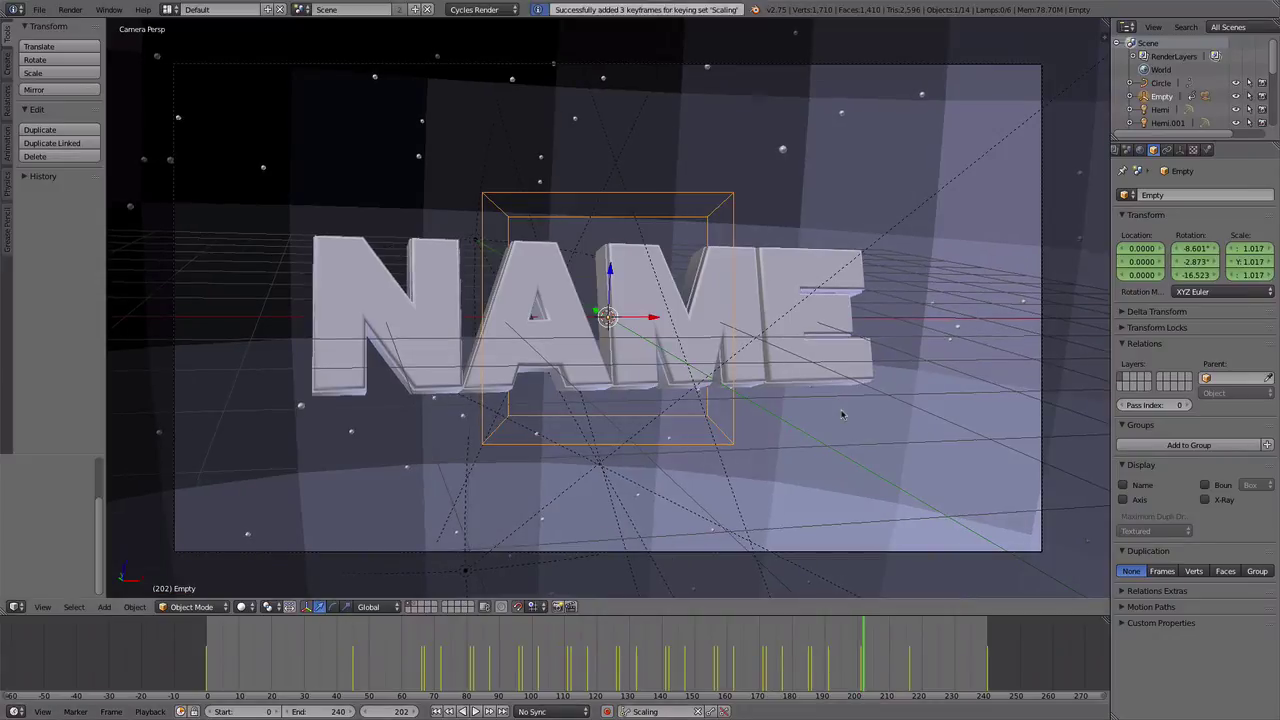
{"action": "key", "text": "Escape"}
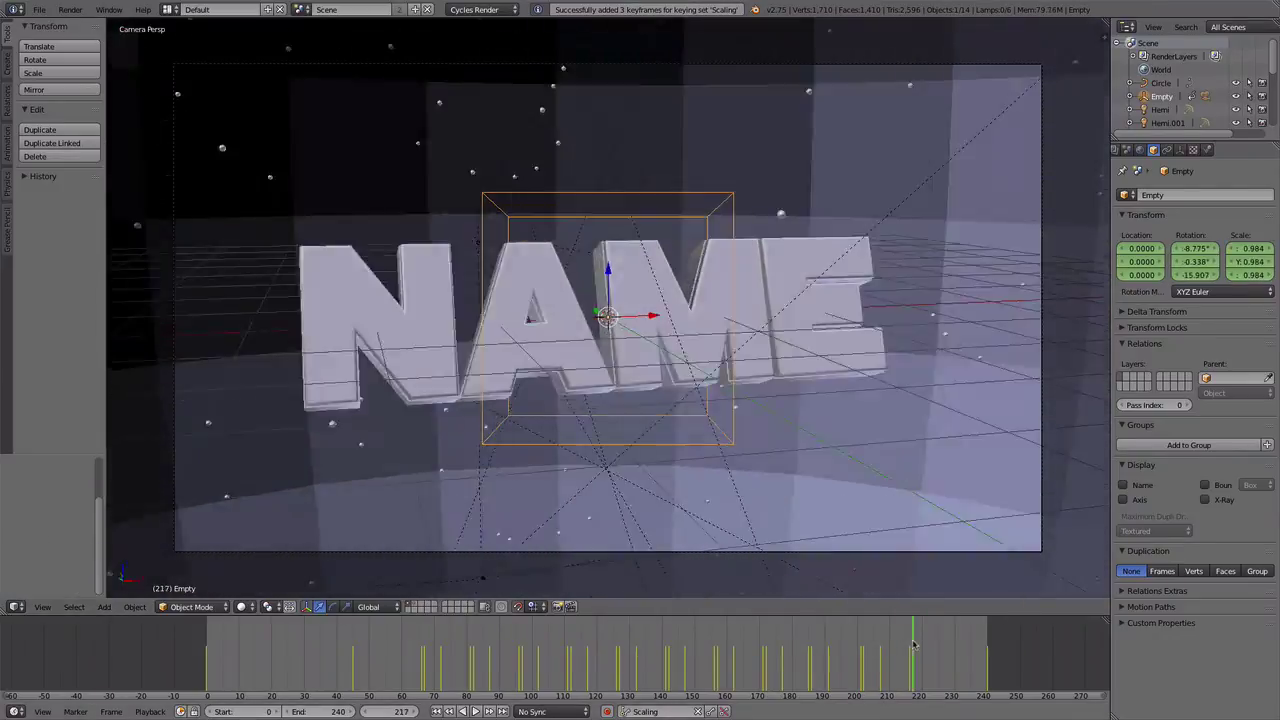
{"action": "key", "text": "alt+a"}
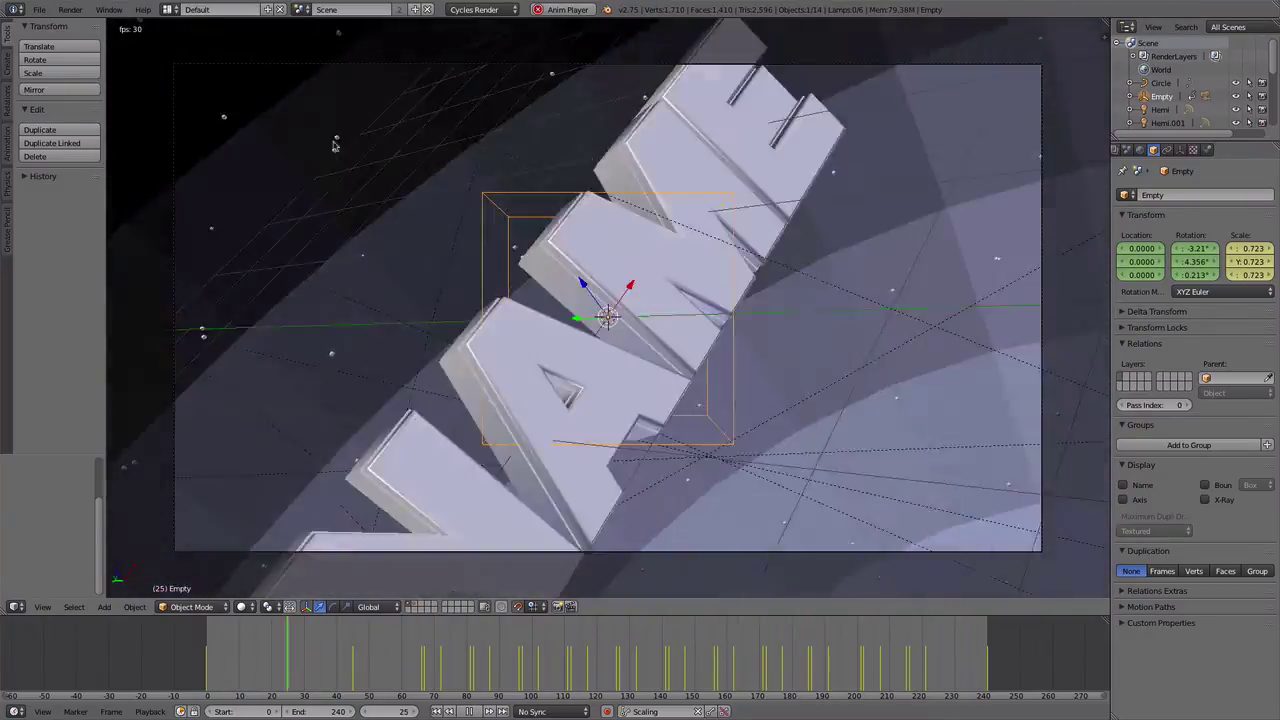
{"action": "left_click", "coordinate": [39, 9]}
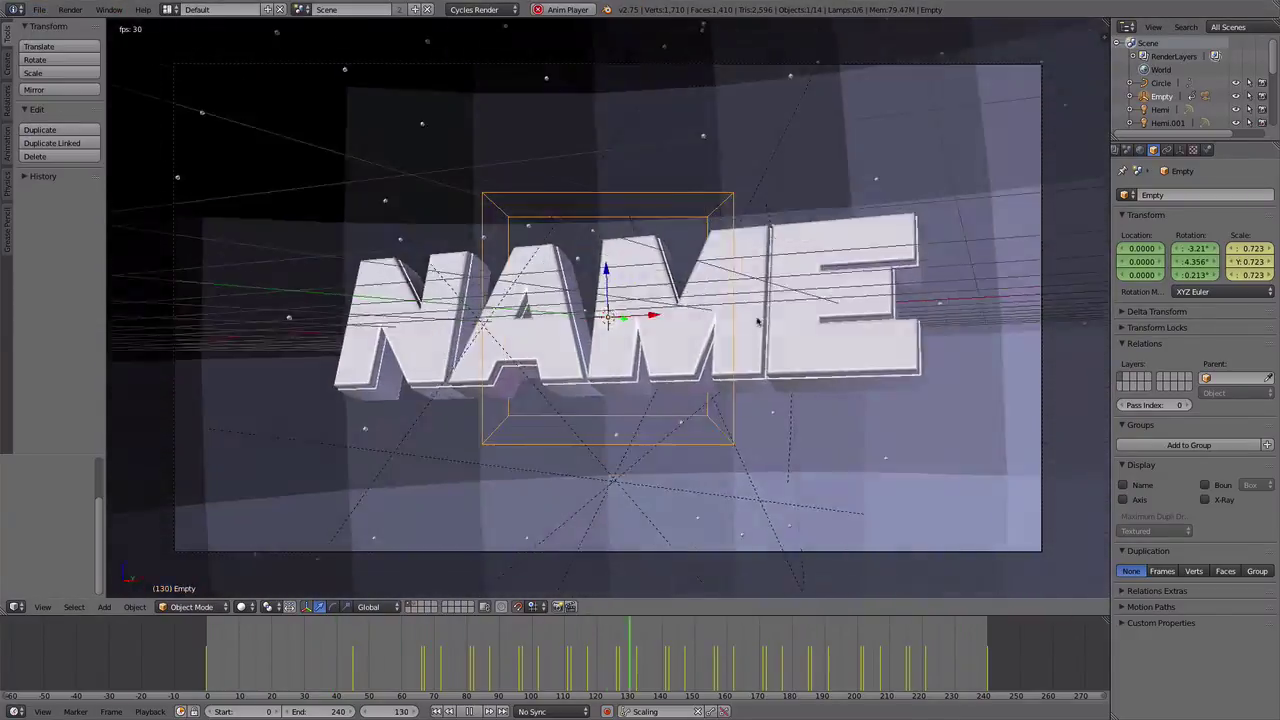
Render frame 179 with F12, check the glowing NAME, and close the render
{"action": "key", "text": "F12"}
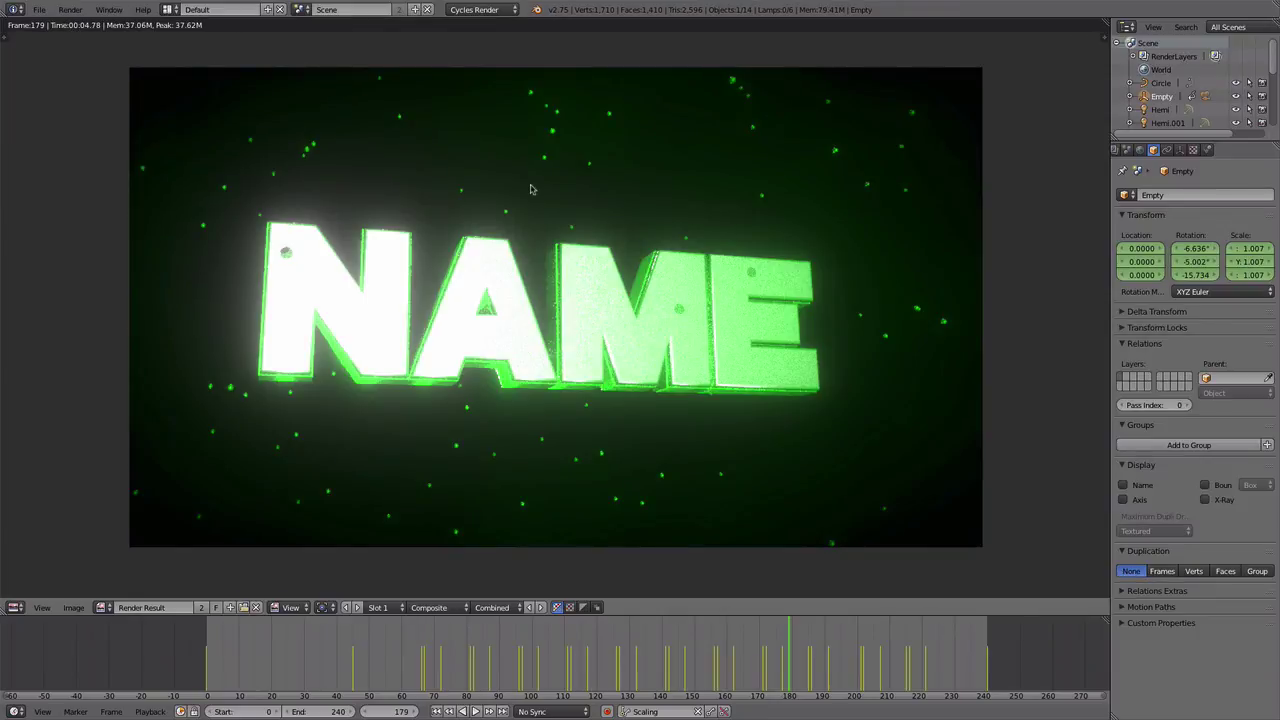
{"action": "key", "text": "Escape"}
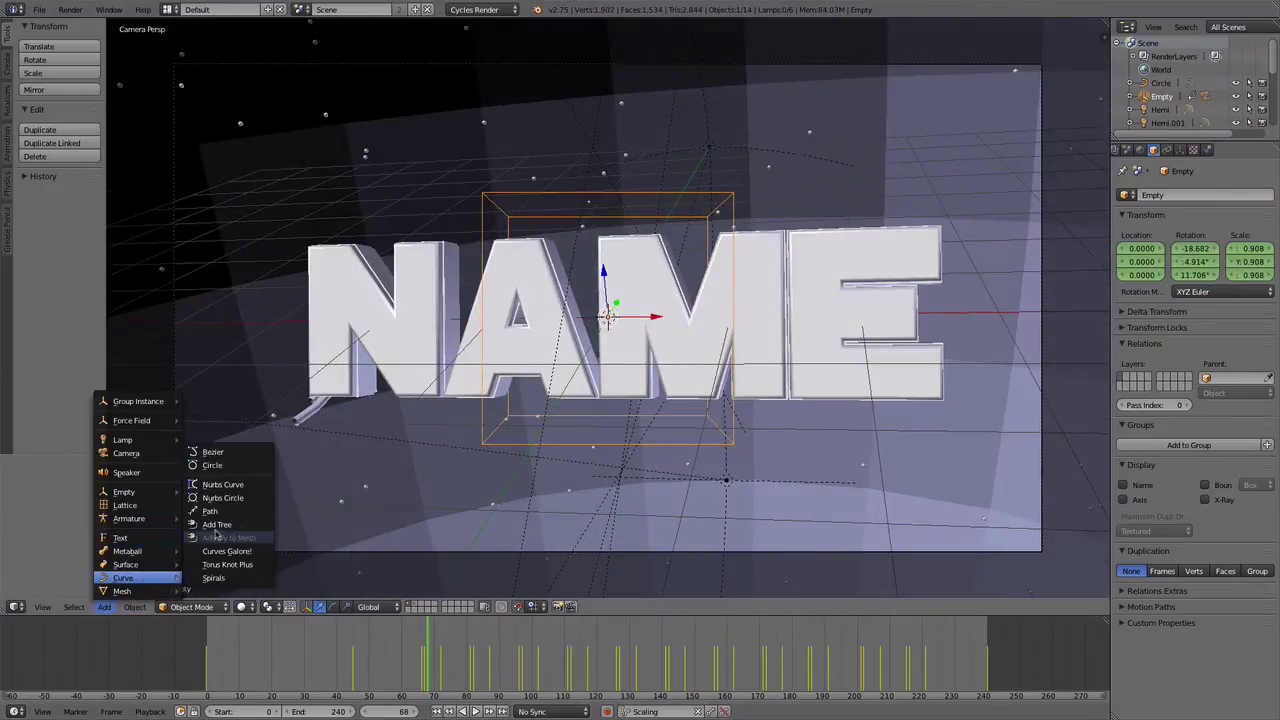
Add a NURBS path in front of the NAME text and give it the Circle bevel object
{"action": "left_click", "coordinate": [210, 511]}
{"action": "left_click_drag", "start_coordinate": [591, 307], "coordinate": [611, 300]}
{"action": "middle_click_drag", "start_coordinate": [611, 300], "coordinate": [640, 330]}
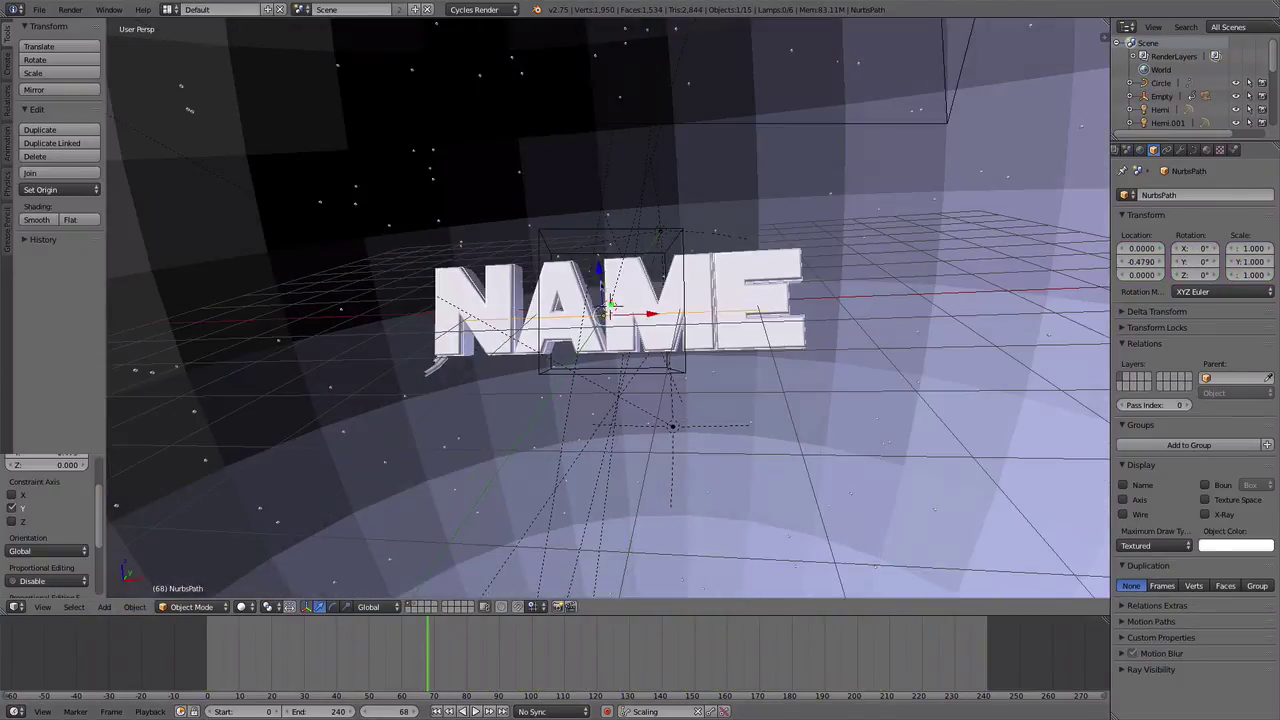
{"action": "left_click", "coordinate": [1193, 149]}
{"action": "left_click", "coordinate": [1228, 428]}
{"action": "left_click", "coordinate": [1230, 462]}
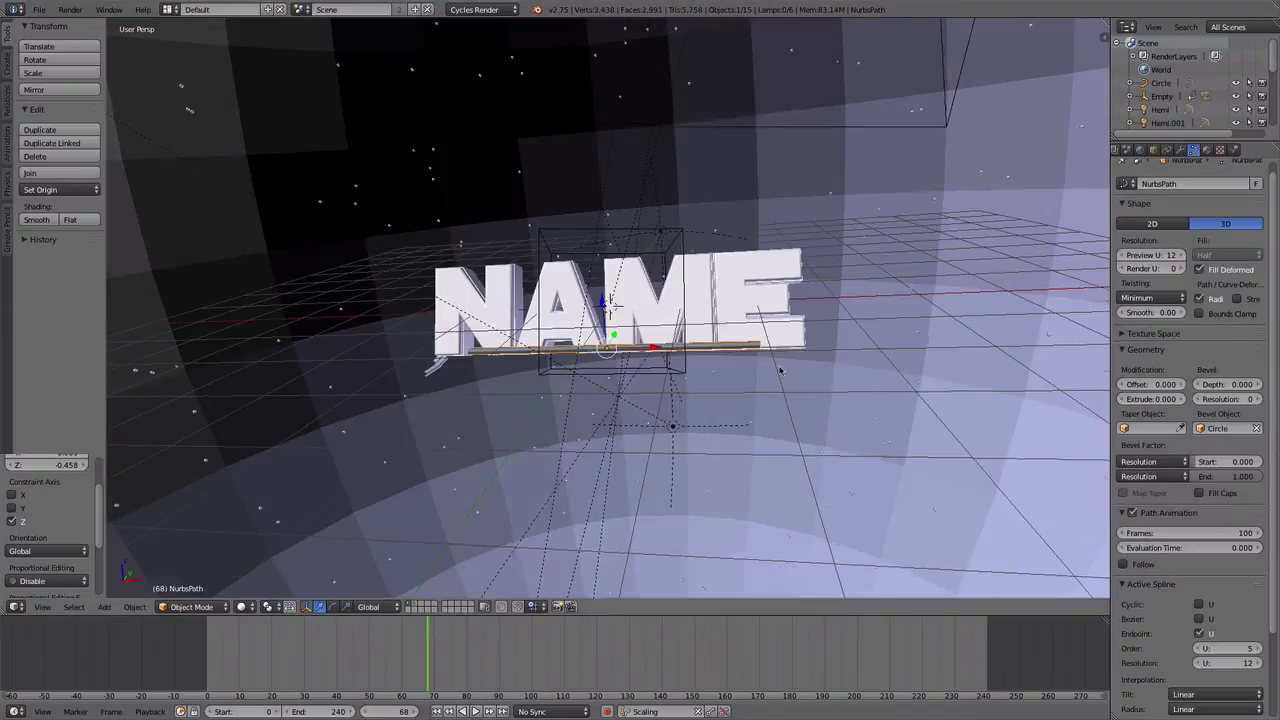
{"action": "key", "text": "KP_0"}
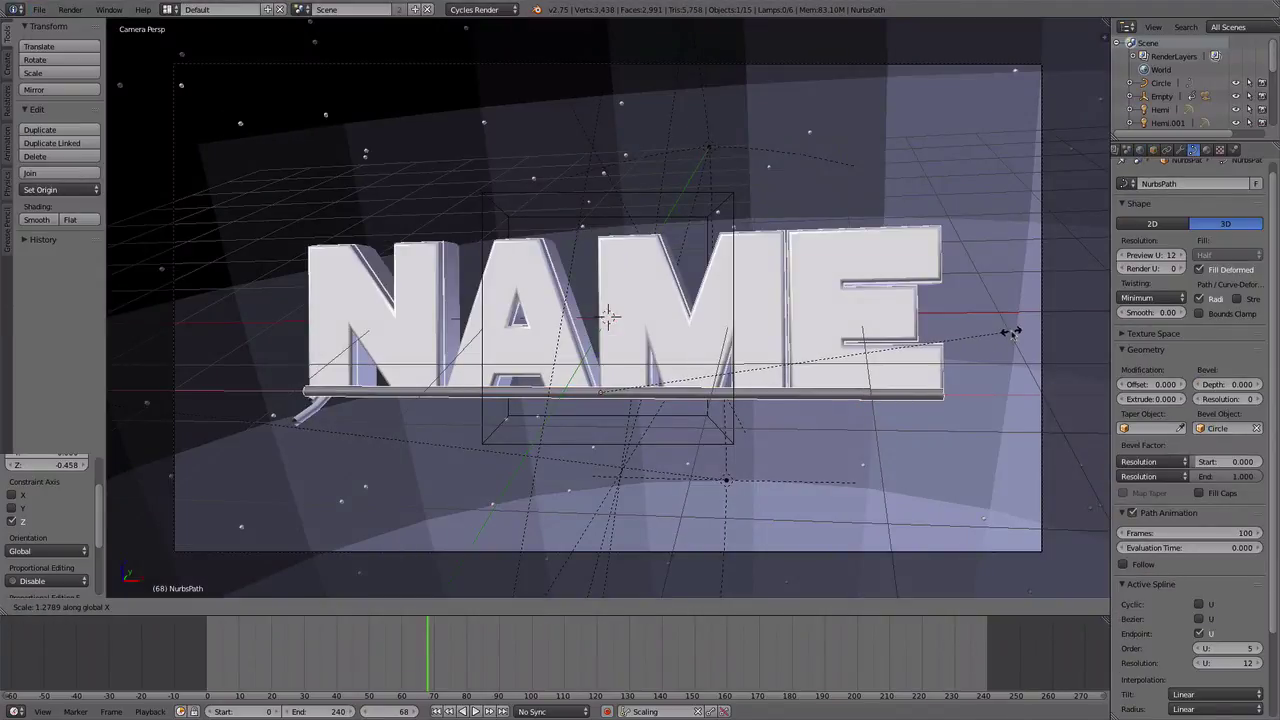
{"action": "left_click", "coordinate": [1012, 333]}
Play the animation from the camera view to preview the tube sweeping across the letters
{"action": "middle_click_drag", "start_coordinate": [1012, 333], "coordinate": [810, 343]}
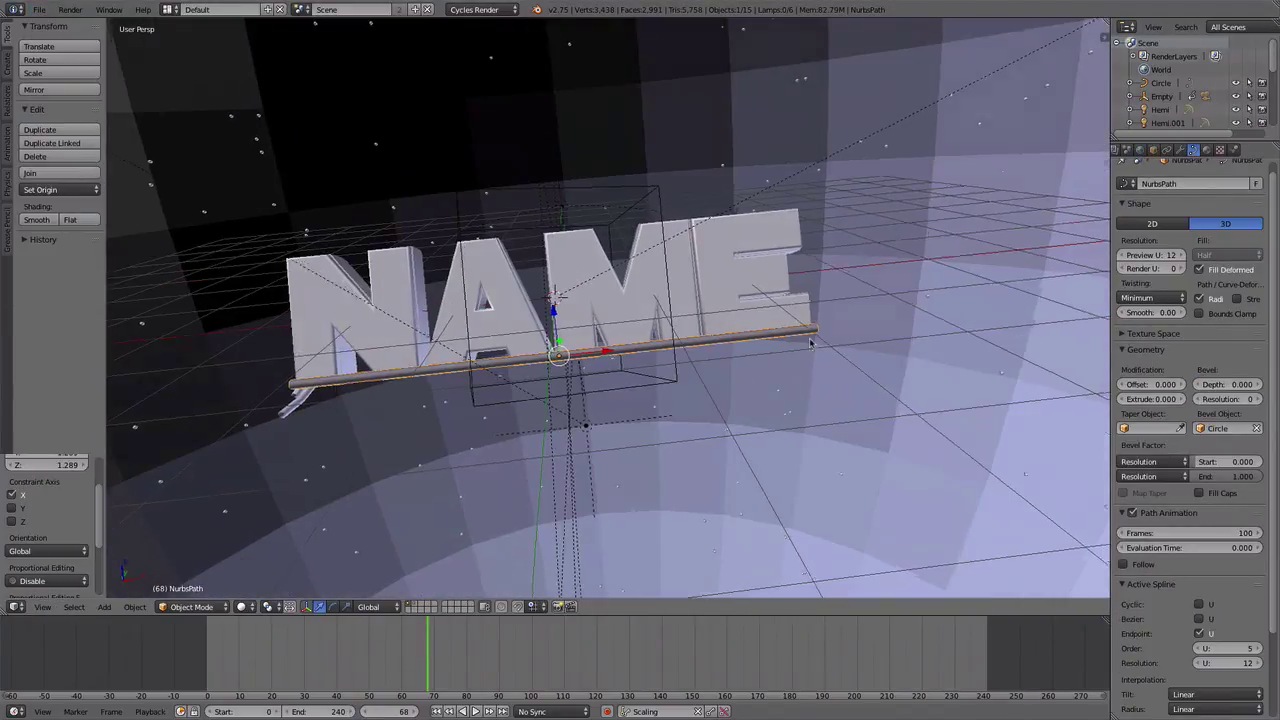
{"action": "key", "text": "KP_0"}
{"action": "key", "text": "alt+a"}
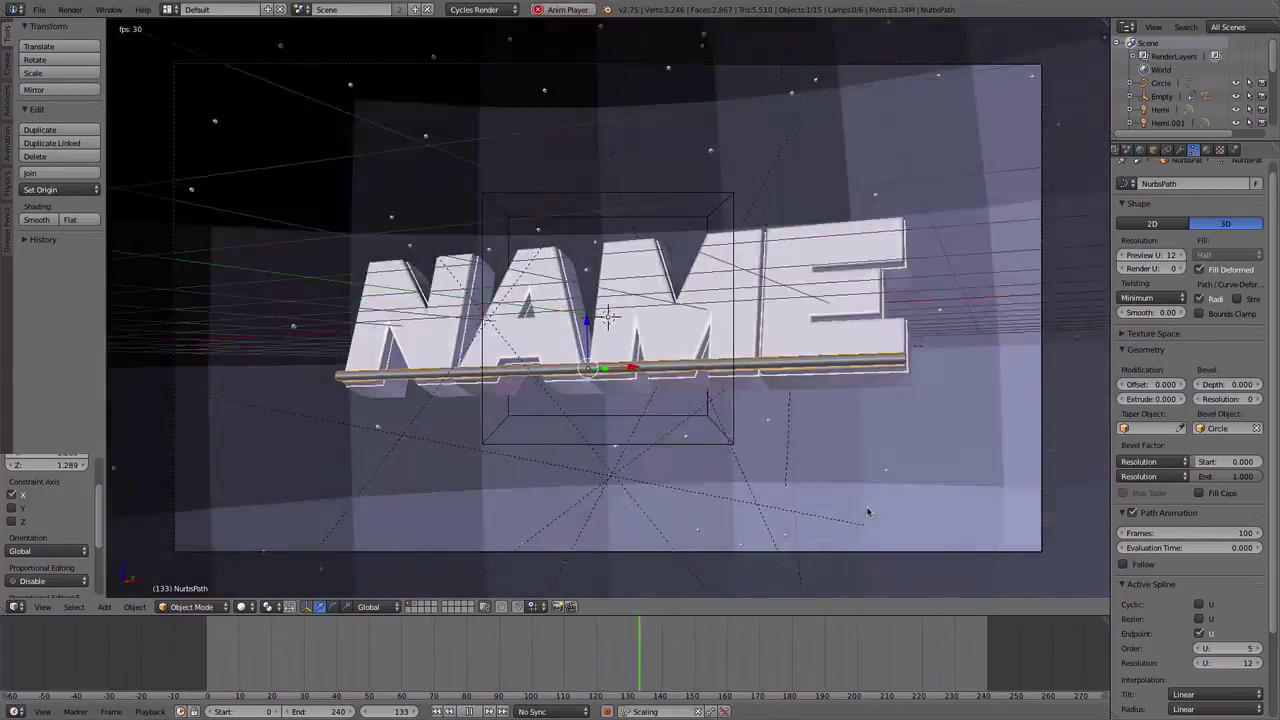
{"action": "key", "text": "alt+a"}
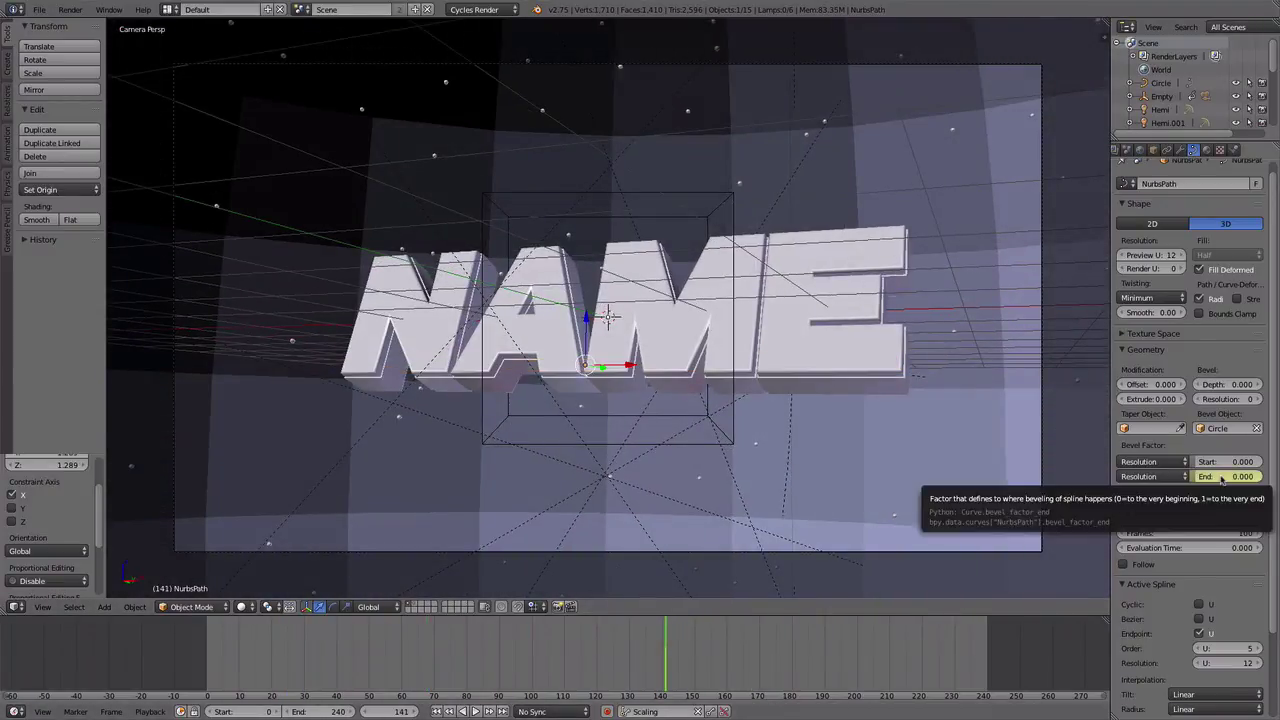
{"action": "left_click_drag", "start_coordinate": [700, 684], "coordinate": [760, 684]}
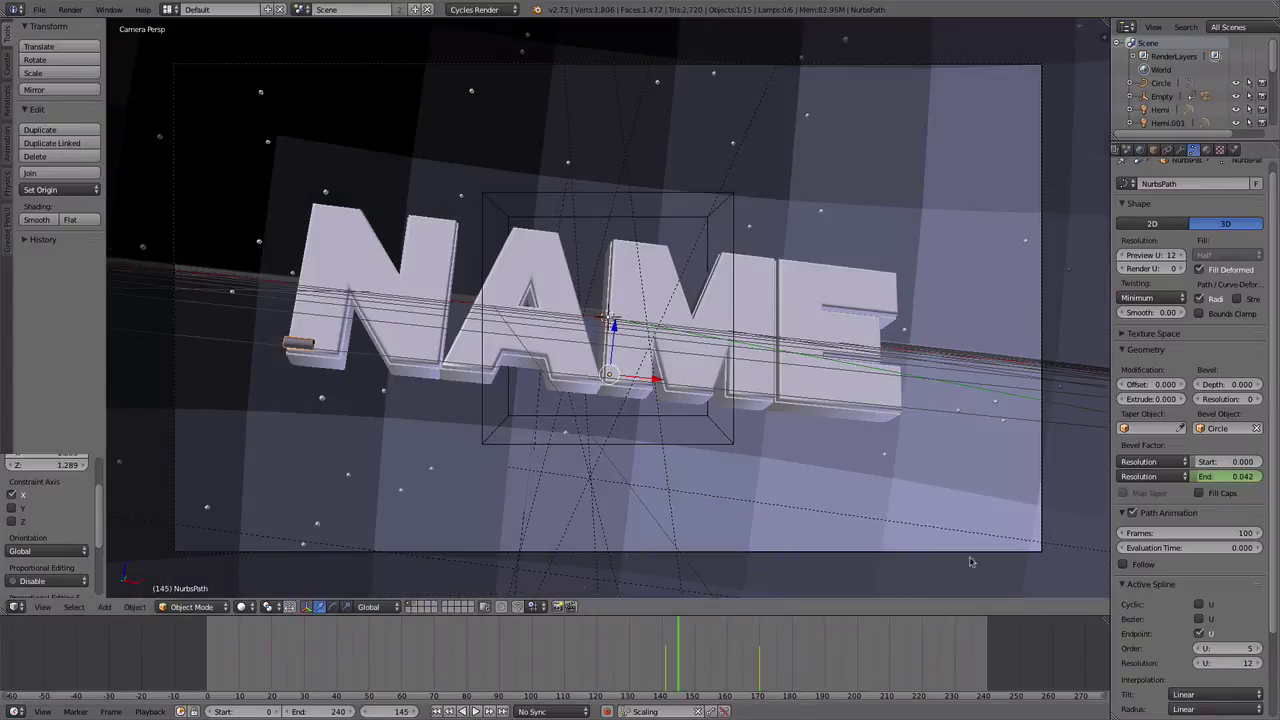
{"action": "left_click", "coordinate": [772, 682]}
{"action": "key", "text": "alt+a"}
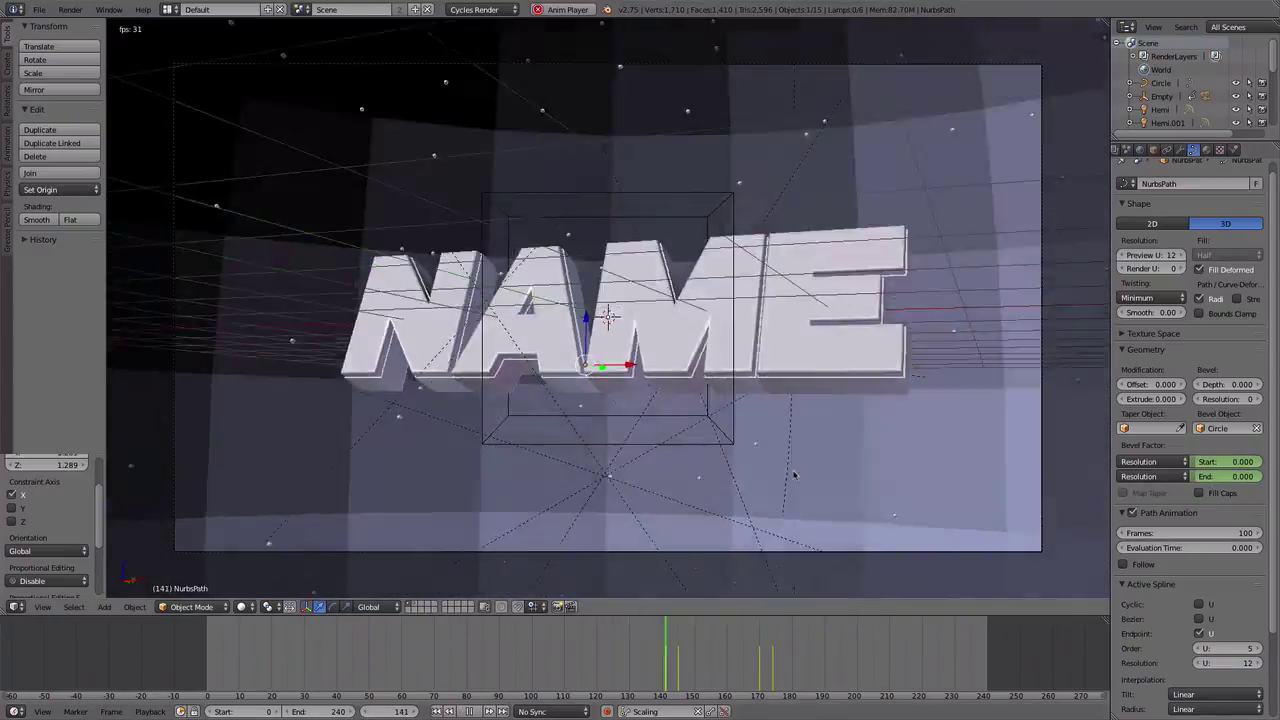
{"action": "key", "text": "Escape"}
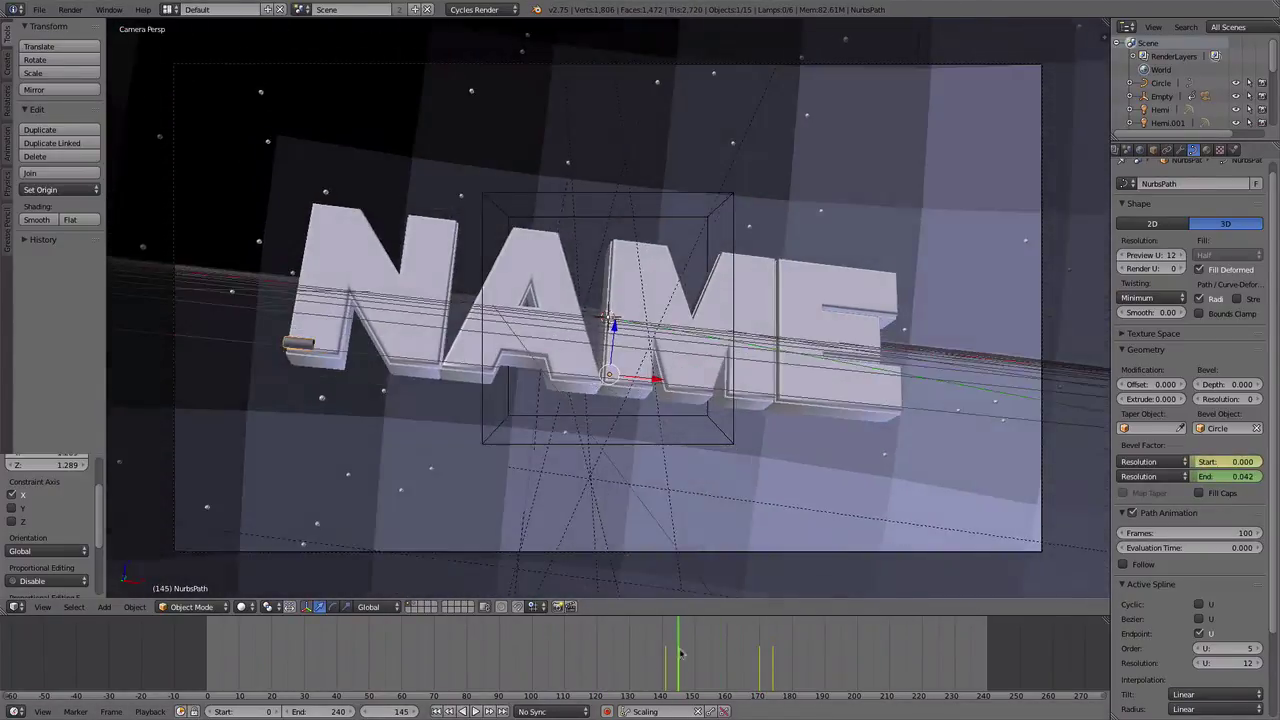
Scale the tube along the Z axis and replay the camera-view animation
{"action": "middle_click_drag", "start_coordinate": [754, 486], "coordinate": [730, 545]}
{"action": "key", "text": "s"}
{"action": "key", "text": "z"}
{"action": "left_click", "coordinate": [818, 104]}
{"action": "middle_click_drag", "start_coordinate": [818, 104], "coordinate": [792, 400]}
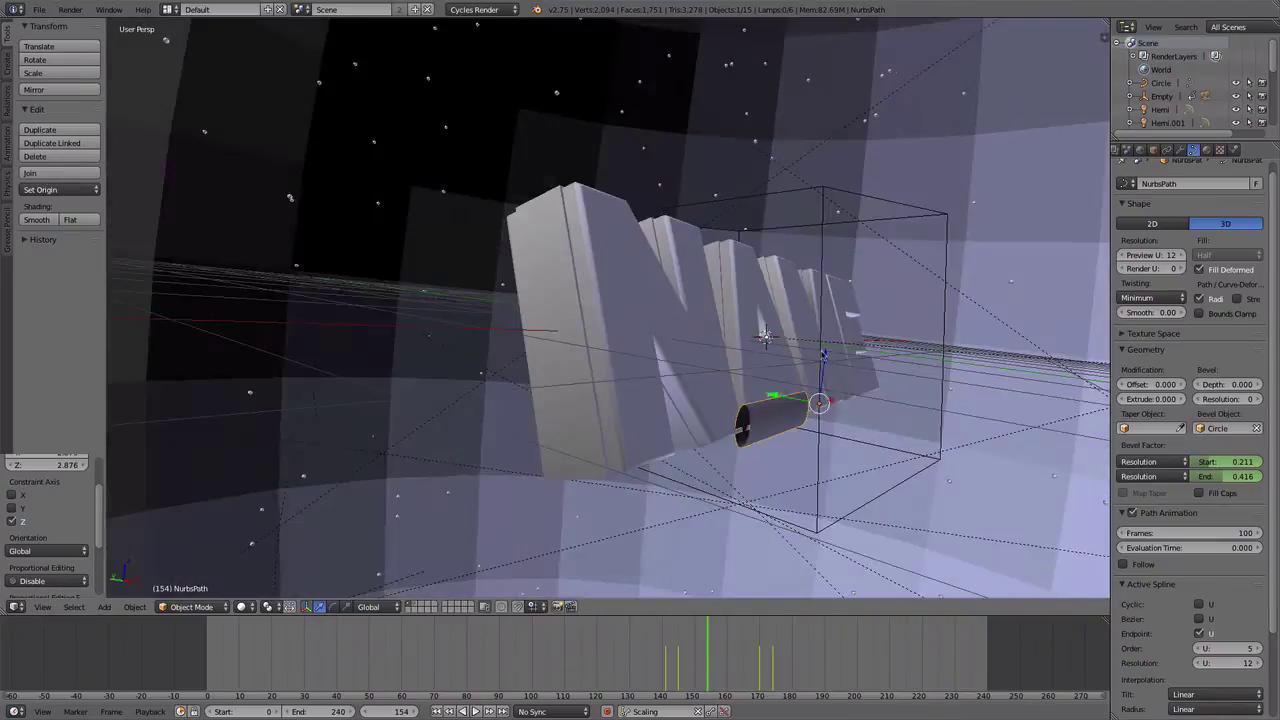
{"action": "middle_click_drag", "start_coordinate": [878, 380], "coordinate": [870, 430]}
{"action": "scroll", "coordinate": [870, 430], "scroll_direction": "down", "scroll_amount": 5}
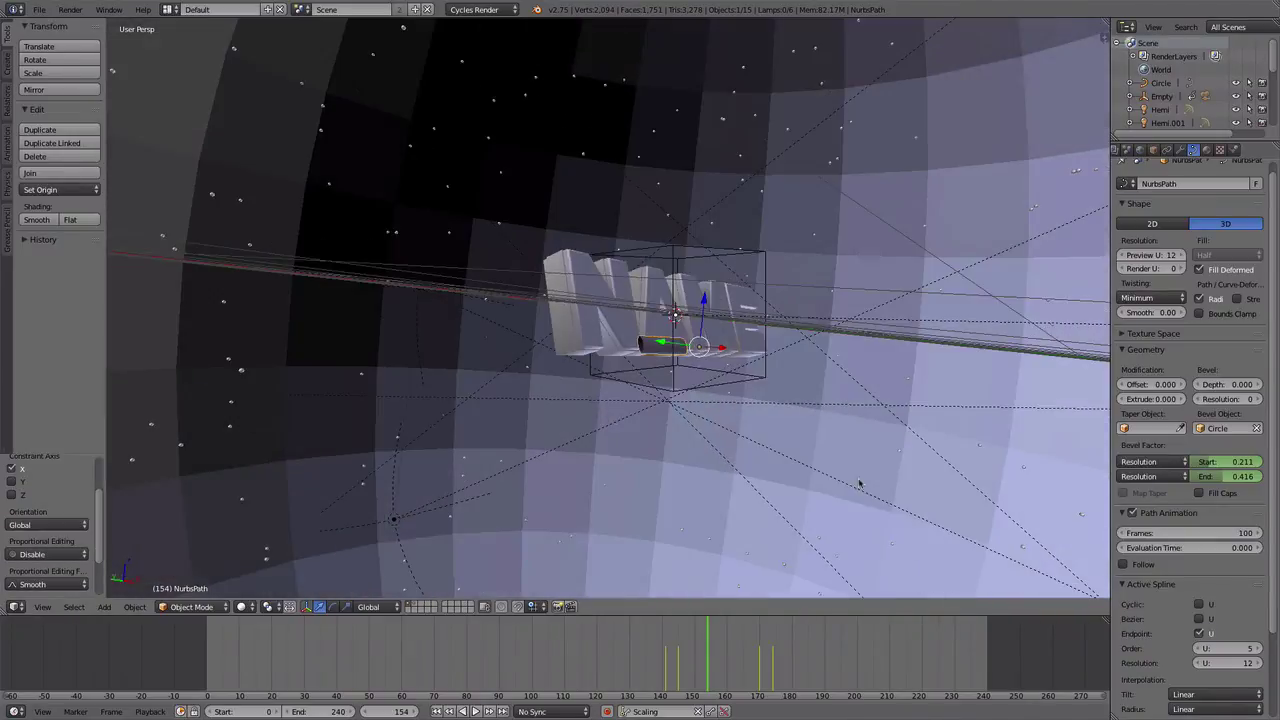
{"action": "scroll", "coordinate": [870, 480], "scroll_direction": "up", "scroll_amount": 3}
{"action": "key", "text": "KP_0"}
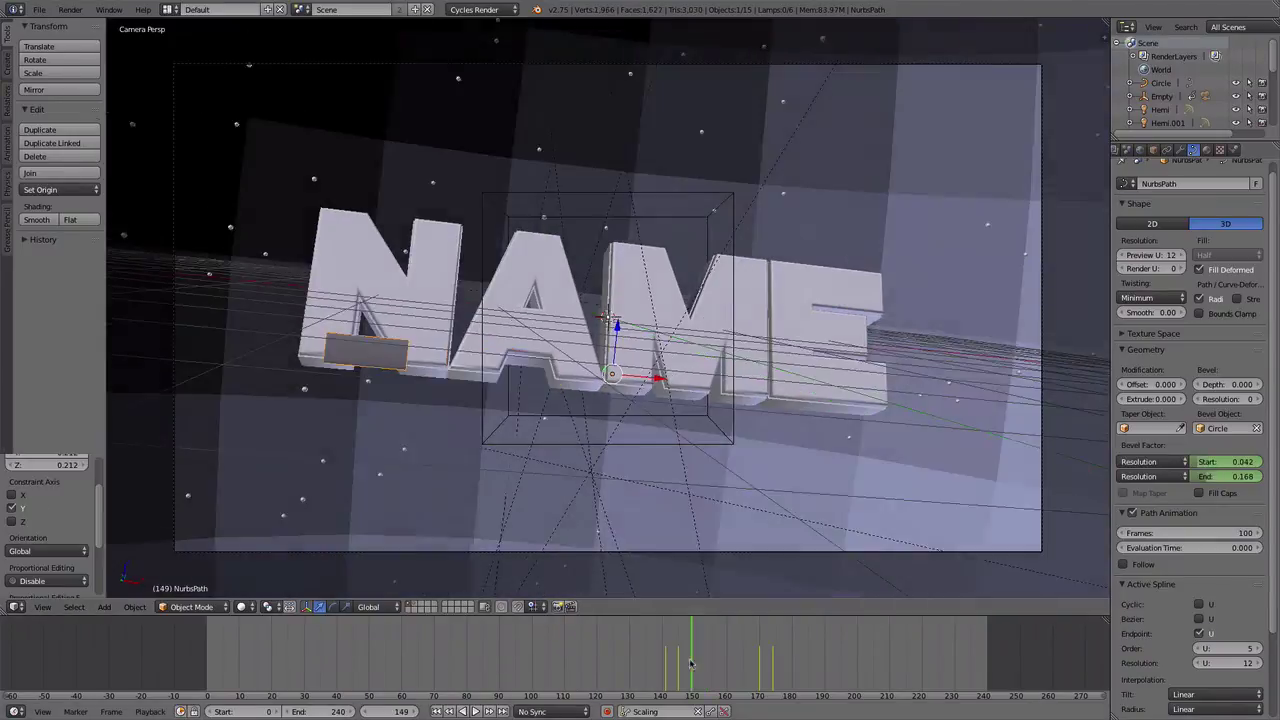
{"action": "key", "text": "alt+a"}
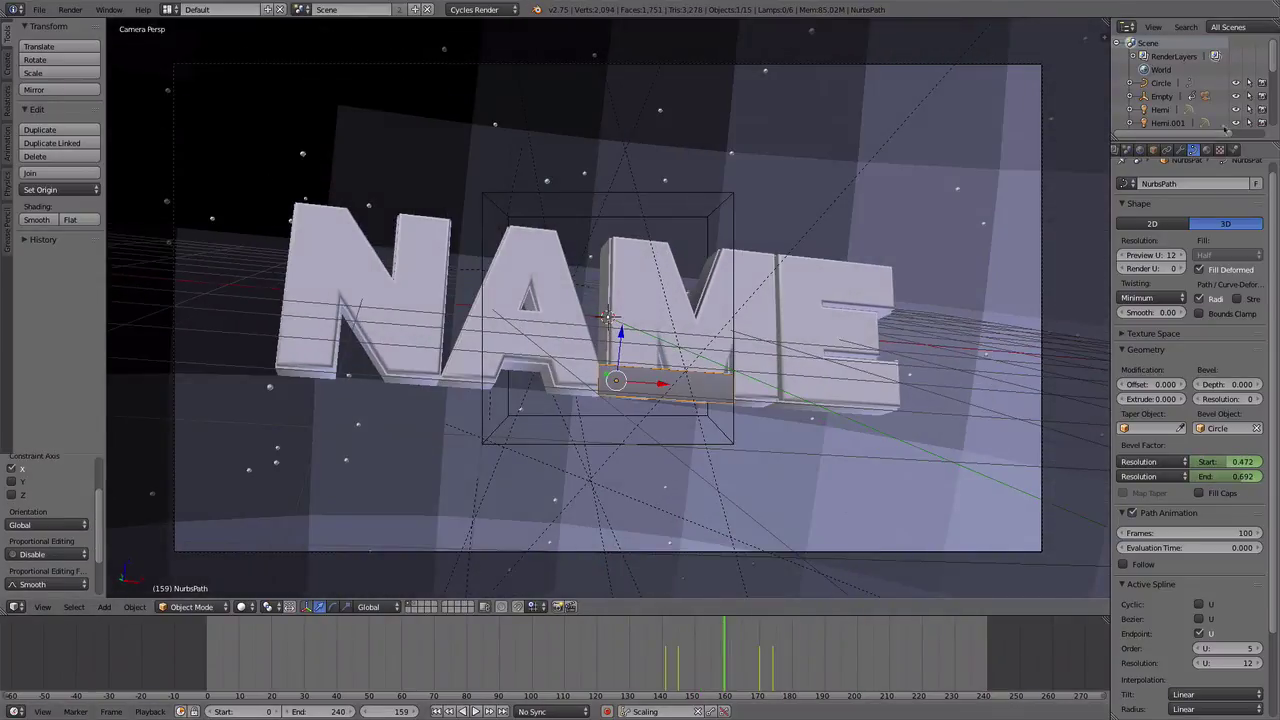
Assign the yellow emission Material.003 to the tube
{"action": "left_click", "coordinate": [1206, 149]}
{"action": "left_click", "coordinate": [1127, 238]}
{"action": "left_click", "coordinate": [1000, 300]}
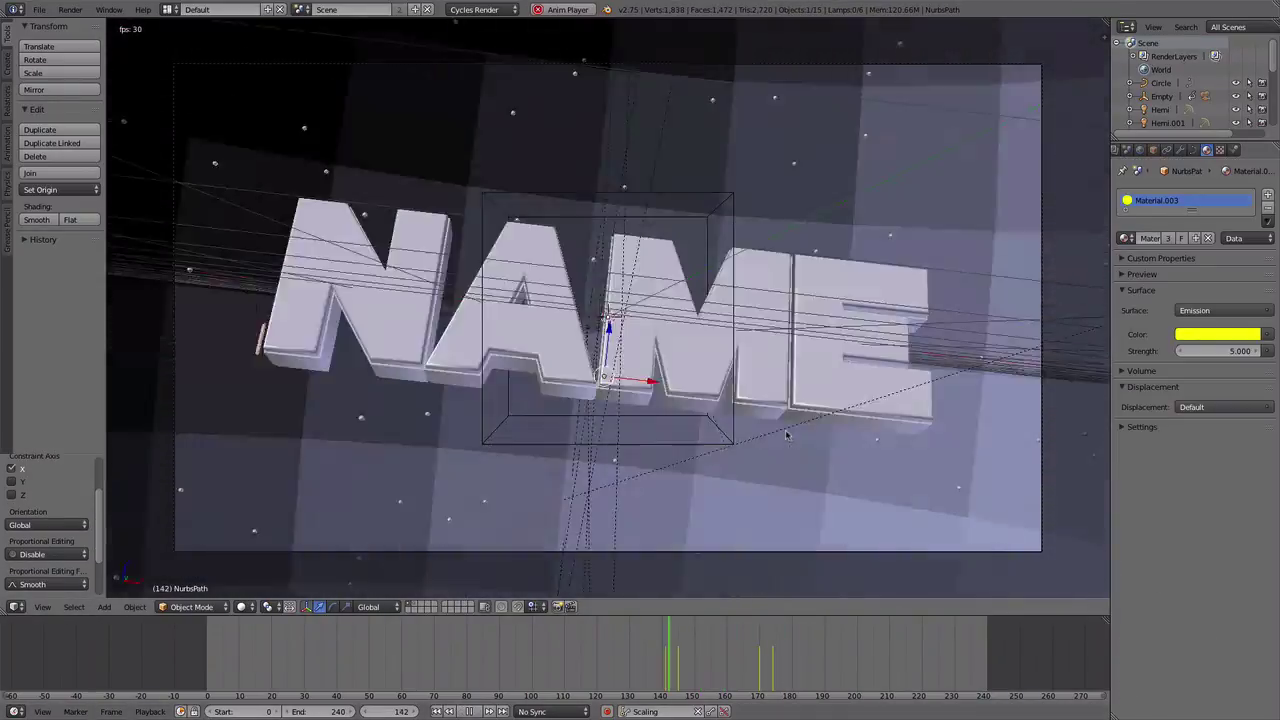
Duplicate the yellow tube and place the copy along the top of the N
{"action": "key", "text": "Escape"}
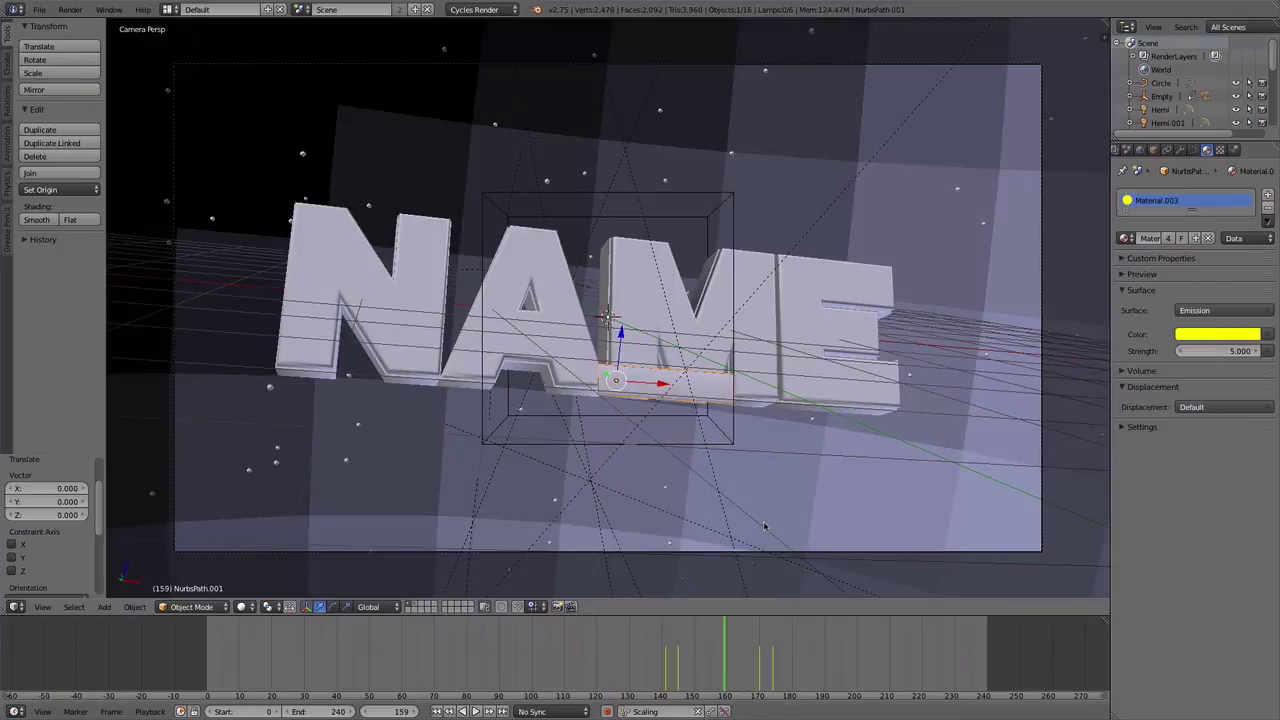
{"action": "left_click", "coordinate": [614, 229]}
{"action": "middle_click_drag", "start_coordinate": [614, 229], "coordinate": [827, 317]}
{"action": "key", "text": "KP_0"}
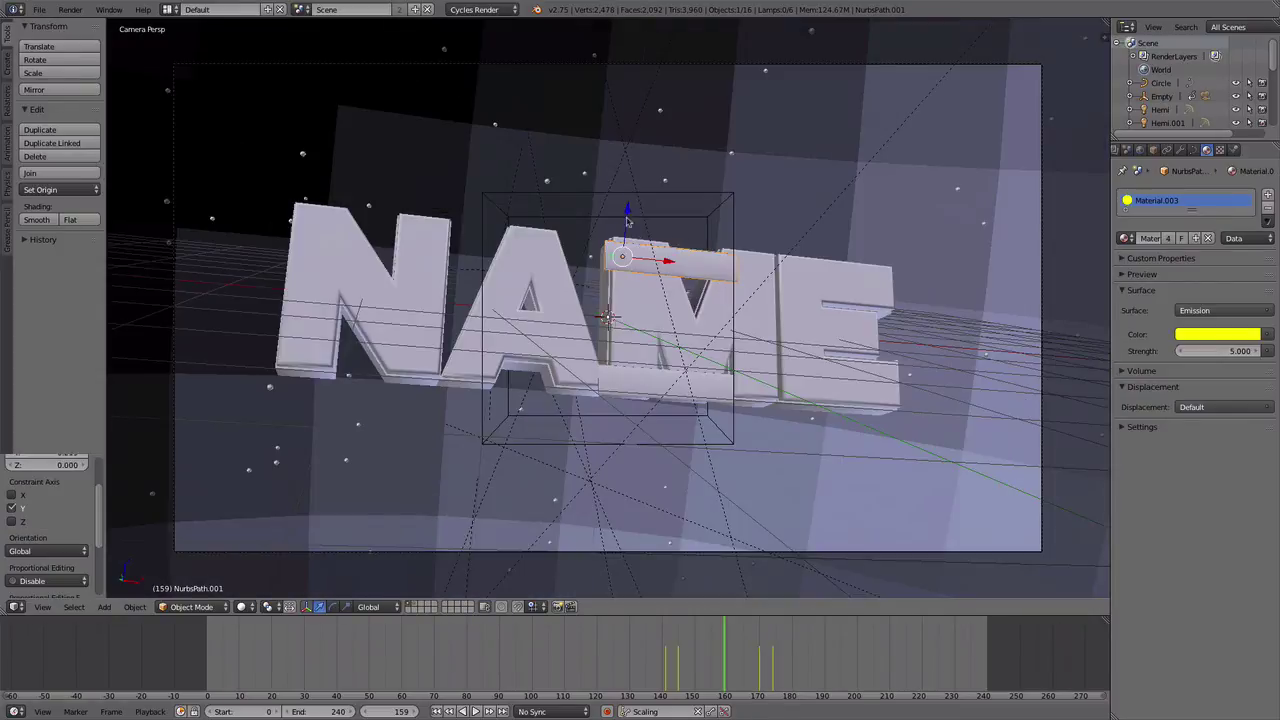
{"action": "middle_click_drag", "start_coordinate": [728, 291], "coordinate": [671, 295]}
{"action": "key", "text": "KP_0"}
{"action": "key", "text": "g"}
{"action": "key", "text": "z"}
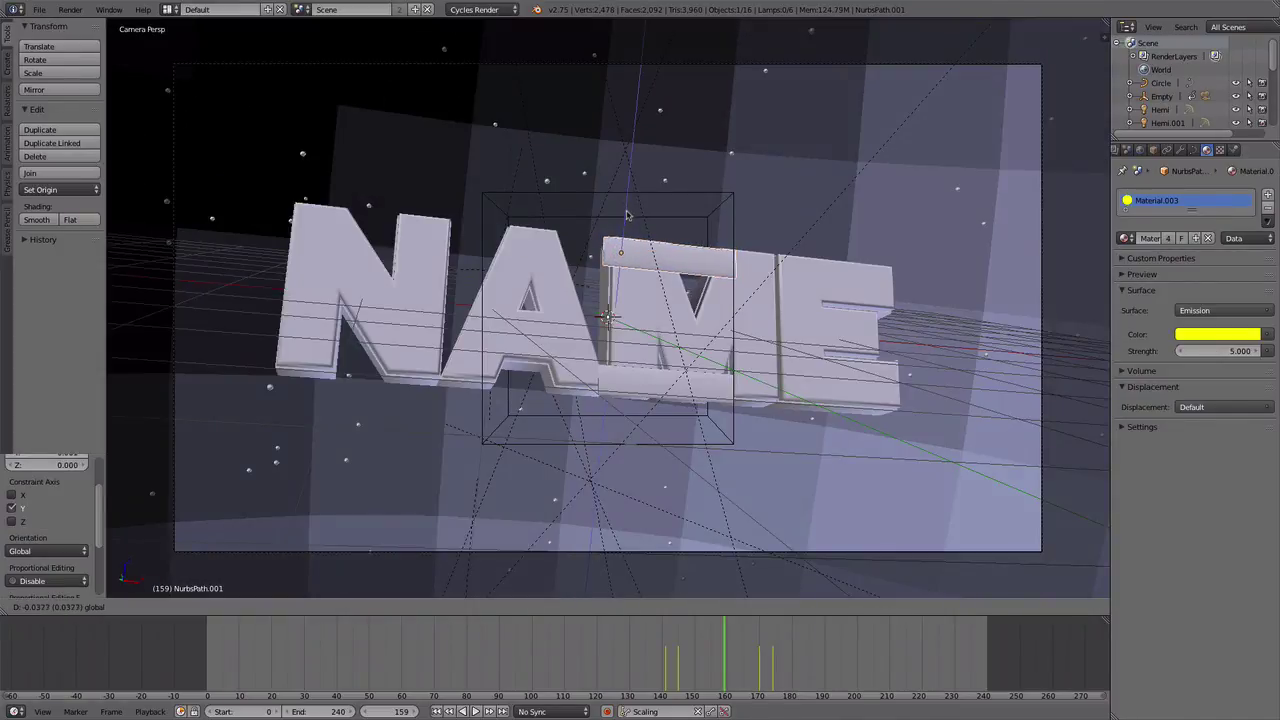
{"action": "left_click", "coordinate": [627, 213]}
{"action": "key", "text": "Left"}
{"action": "key", "text": "Left"}
{"action": "key", "text": "Left"}
{"action": "key", "text": "Left"}
{"action": "key", "text": "Left"}
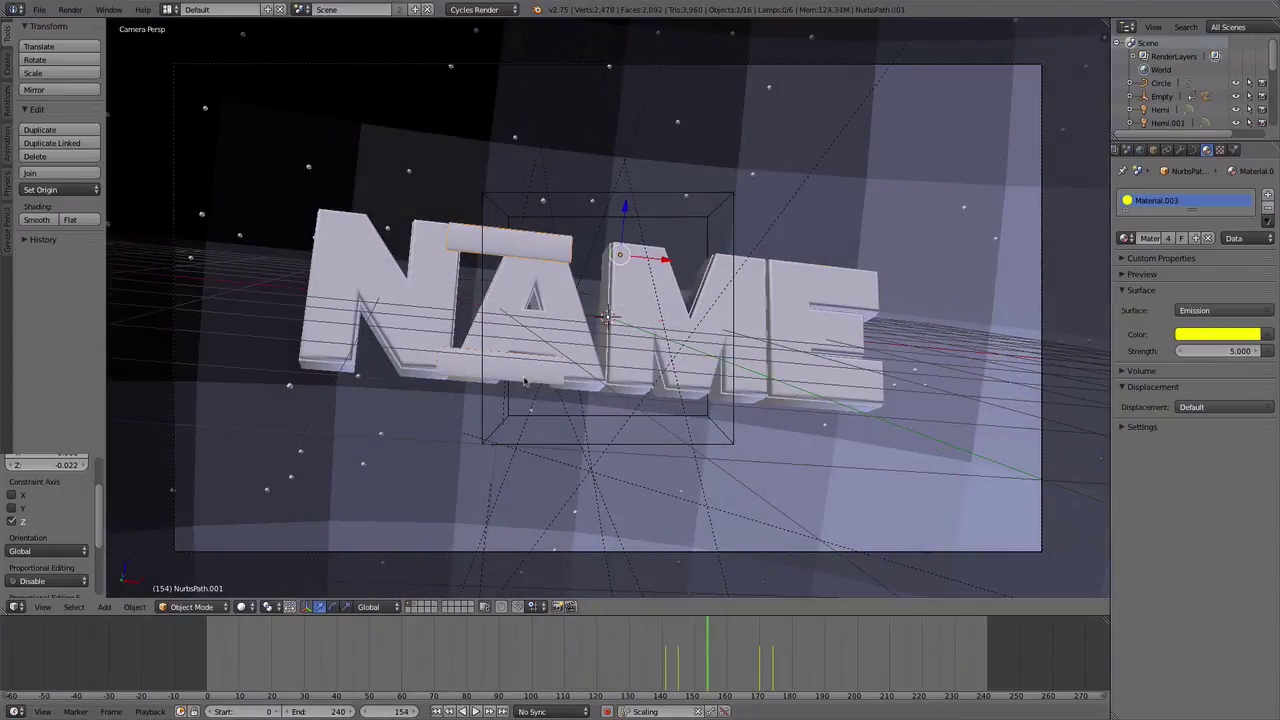
{"action": "mouse_move", "coordinate": [793, 351]}
{"action": "middle_mouse_down"}
{"action": "mouse_move", "coordinate": [773, 435]}
{"action": "mouse_move", "coordinate": [721, 366]}
{"action": "middle_mouse_up"}
Move another tube copy onto a different letter of NAME
{"action": "key", "text": "g"}
{"action": "key", "text": "z"}
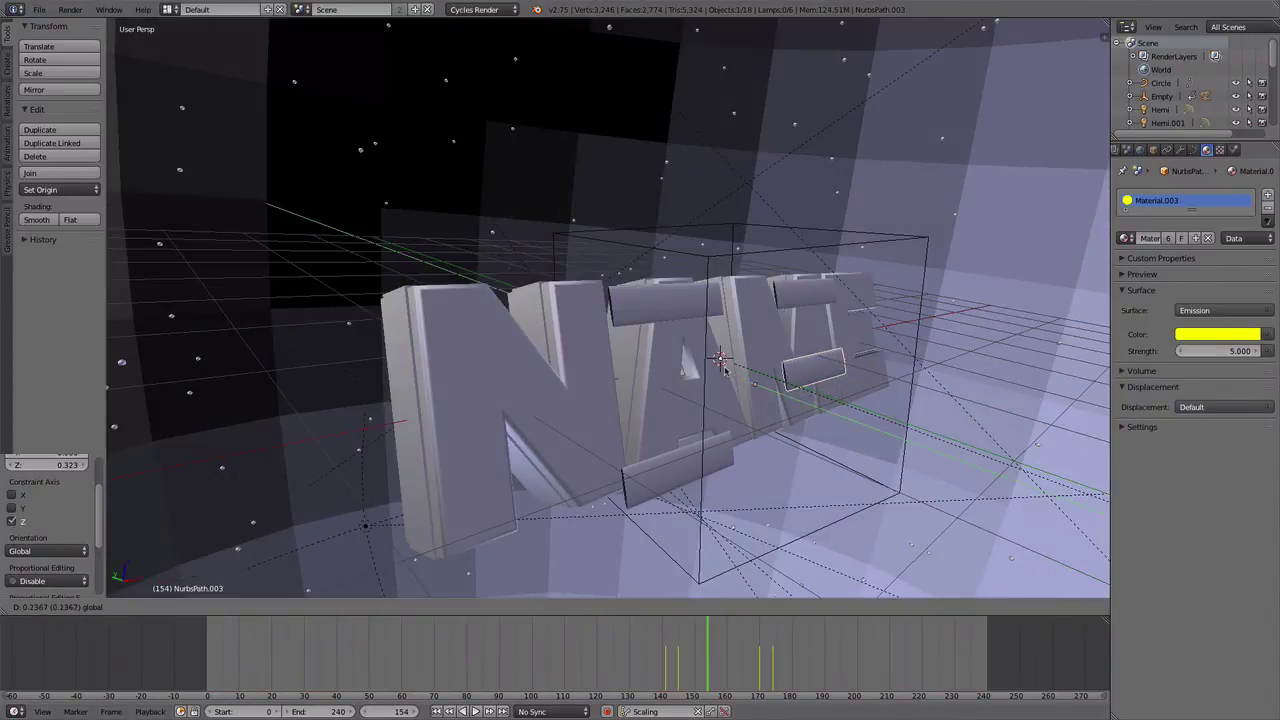
{"action": "key", "text": "KP_0"}
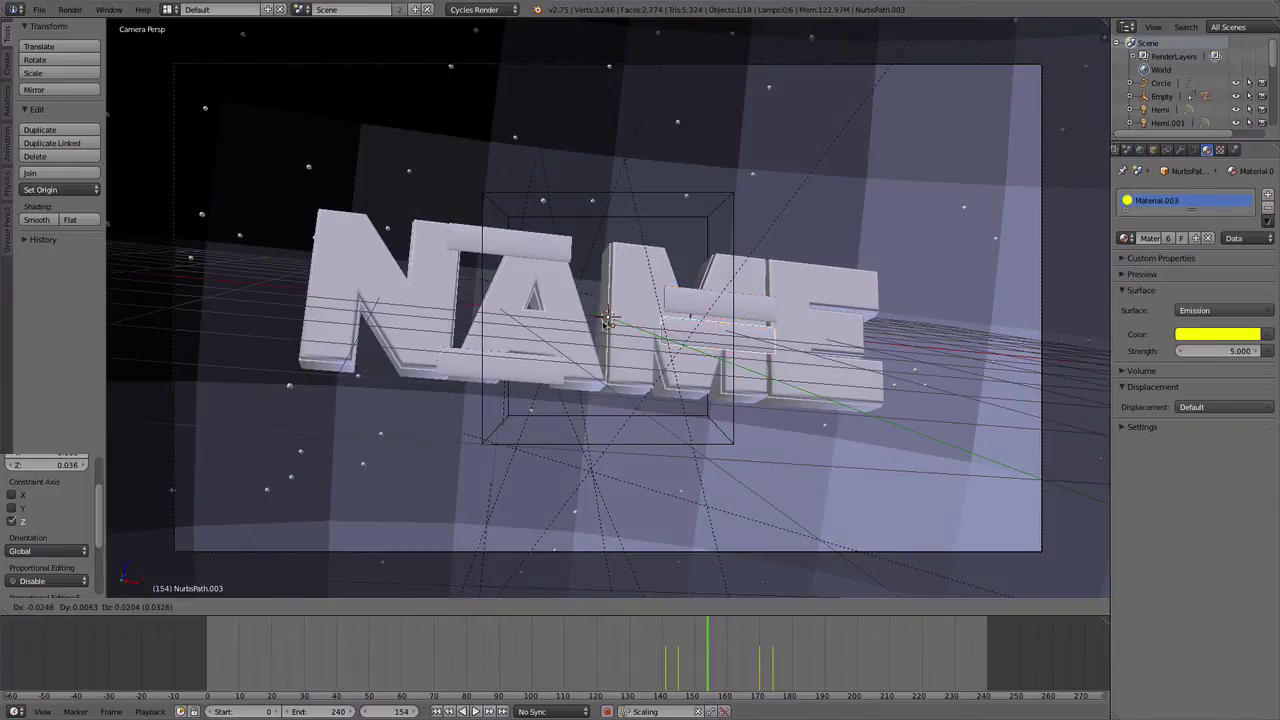
{"action": "left_click", "coordinate": [607, 320]}
{"action": "middle_click_drag", "start_coordinate": [607, 320], "coordinate": [645, 333]}
{"action": "left_click", "coordinate": [636, 327]}
{"action": "key", "text": "KP_0"}
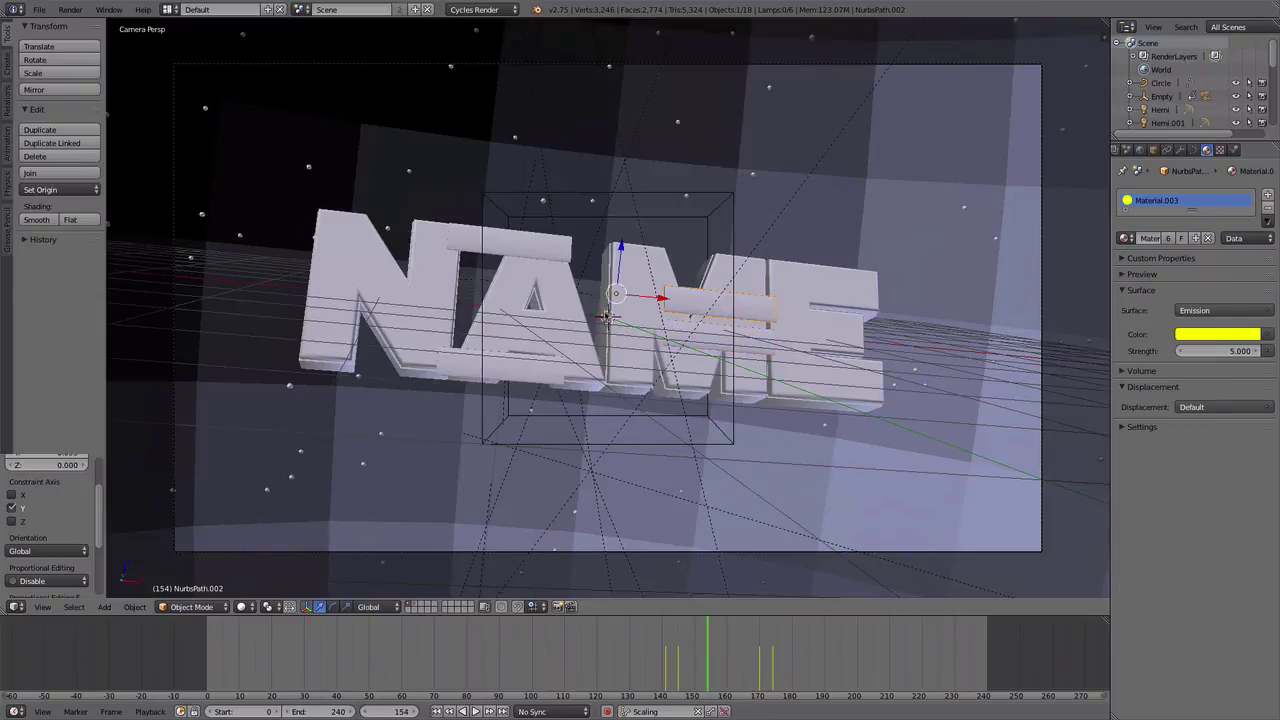
{"action": "left_click", "coordinate": [618, 270]}
Nudge the tube into its final position and play the animation from the start
{"action": "middle_click_drag", "start_coordinate": [618, 270], "coordinate": [853, 360]}
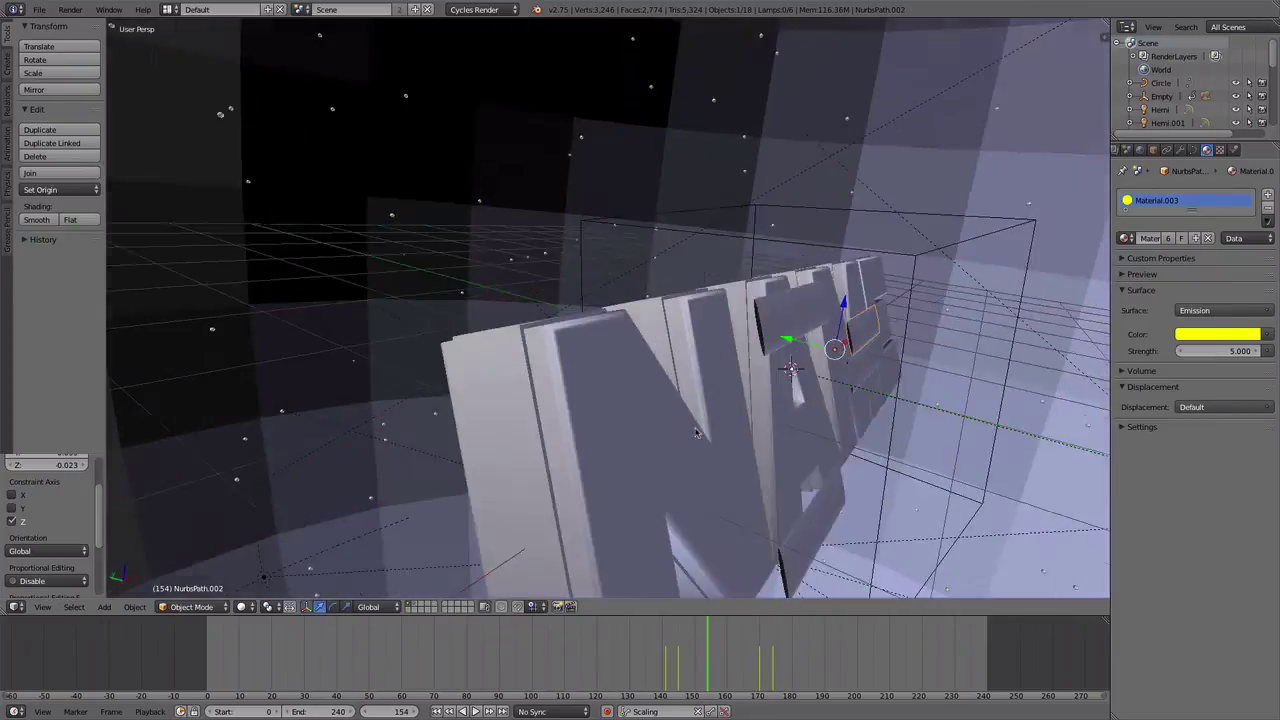
{"action": "left_click", "coordinate": [798, 371]}
{"action": "key", "text": "KP_0"}
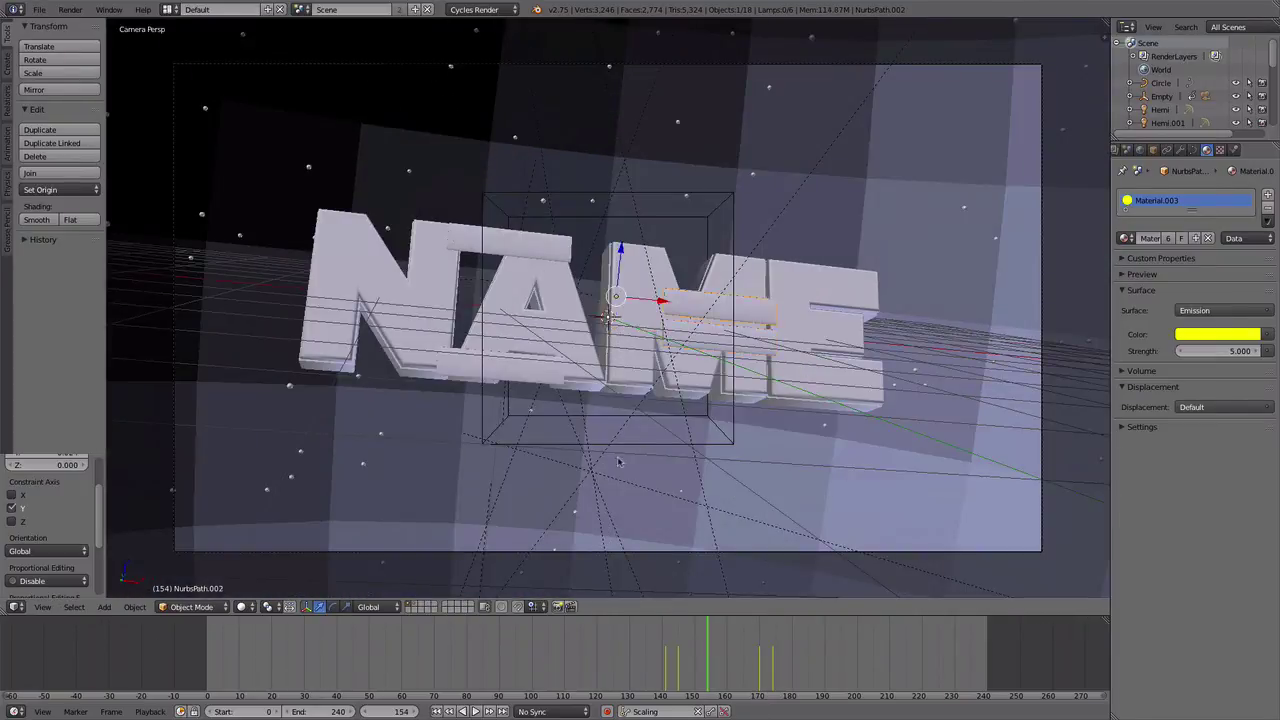
{"action": "middle_click_drag", "start_coordinate": [618, 462], "coordinate": [626, 304]}
{"action": "key", "text": "g"}
{"action": "key", "text": "KP_0"}
{"action": "key", "text": "alt+a"}
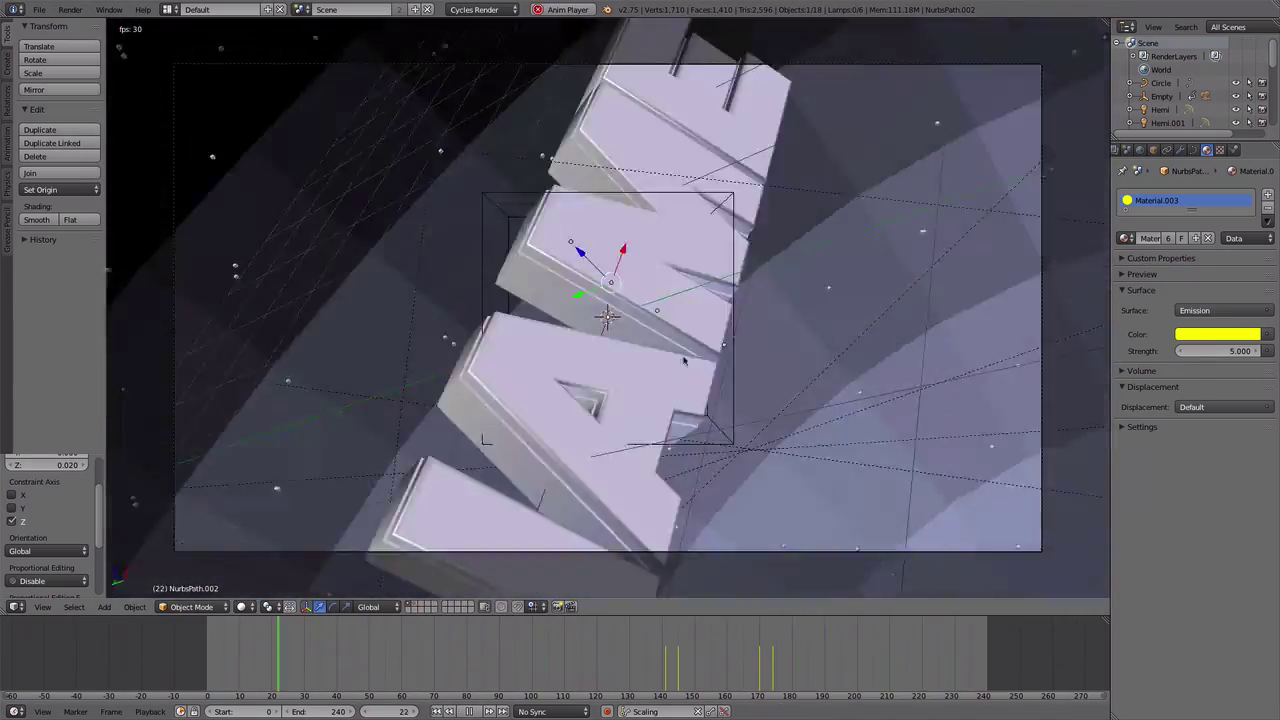
Select the Empty controlling the text, insert a keyframe, and play the animation
{"action": "left_click", "coordinate": [1162, 96]}
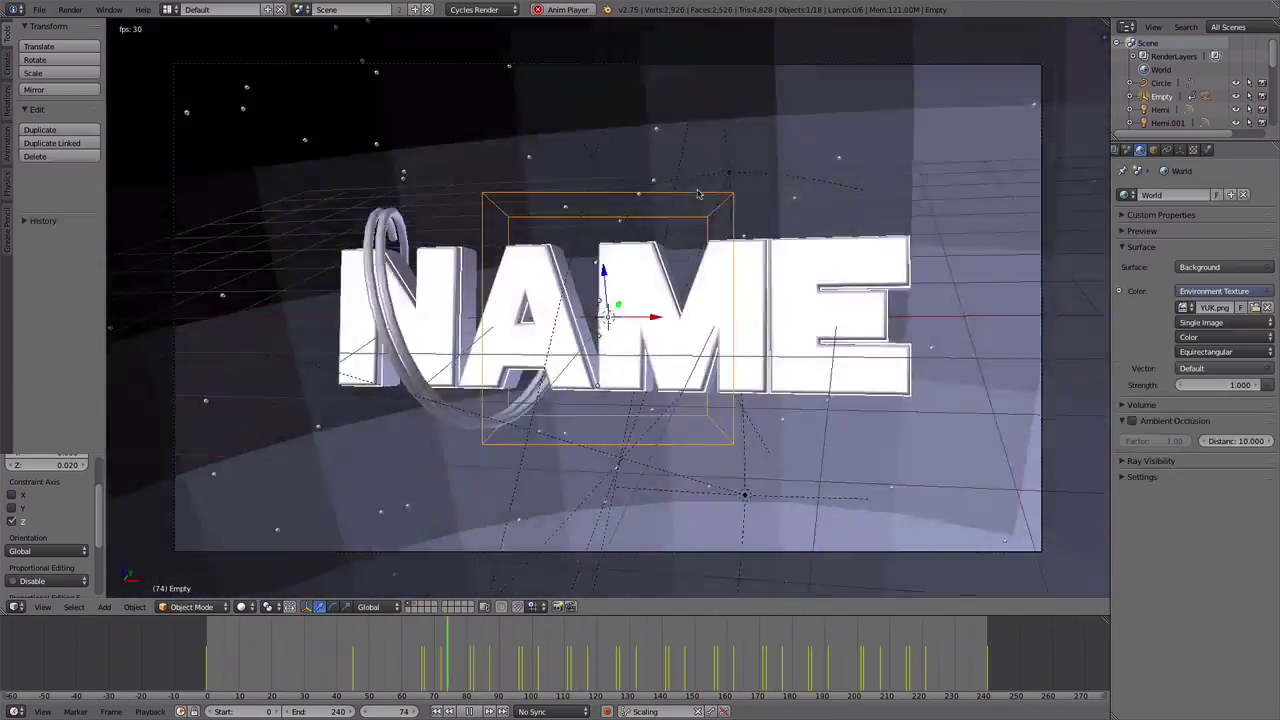
{"action": "left_click", "coordinate": [424, 672]}
{"action": "left_click", "coordinate": [668, 356]}
{"action": "key", "text": "i"}
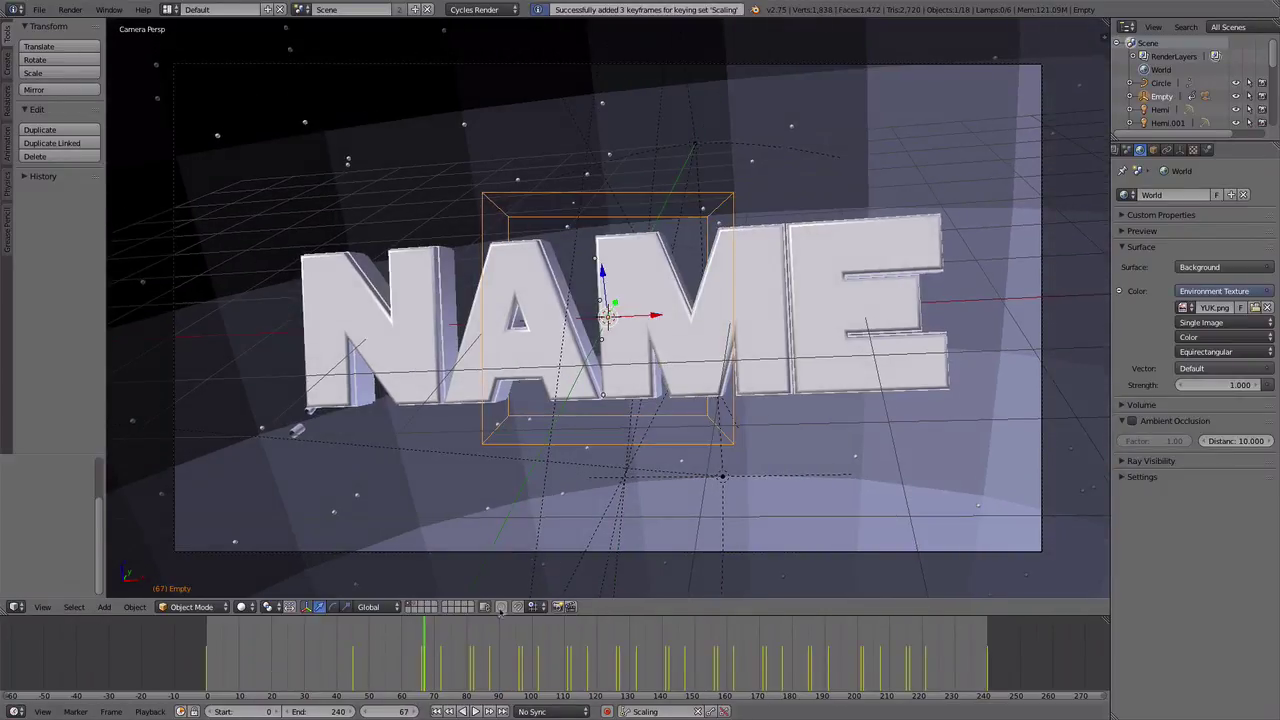
{"action": "key", "text": "Up"}
{"action": "right_click", "coordinate": [614, 447]}
{"action": "left_click", "coordinate": [521, 670]}
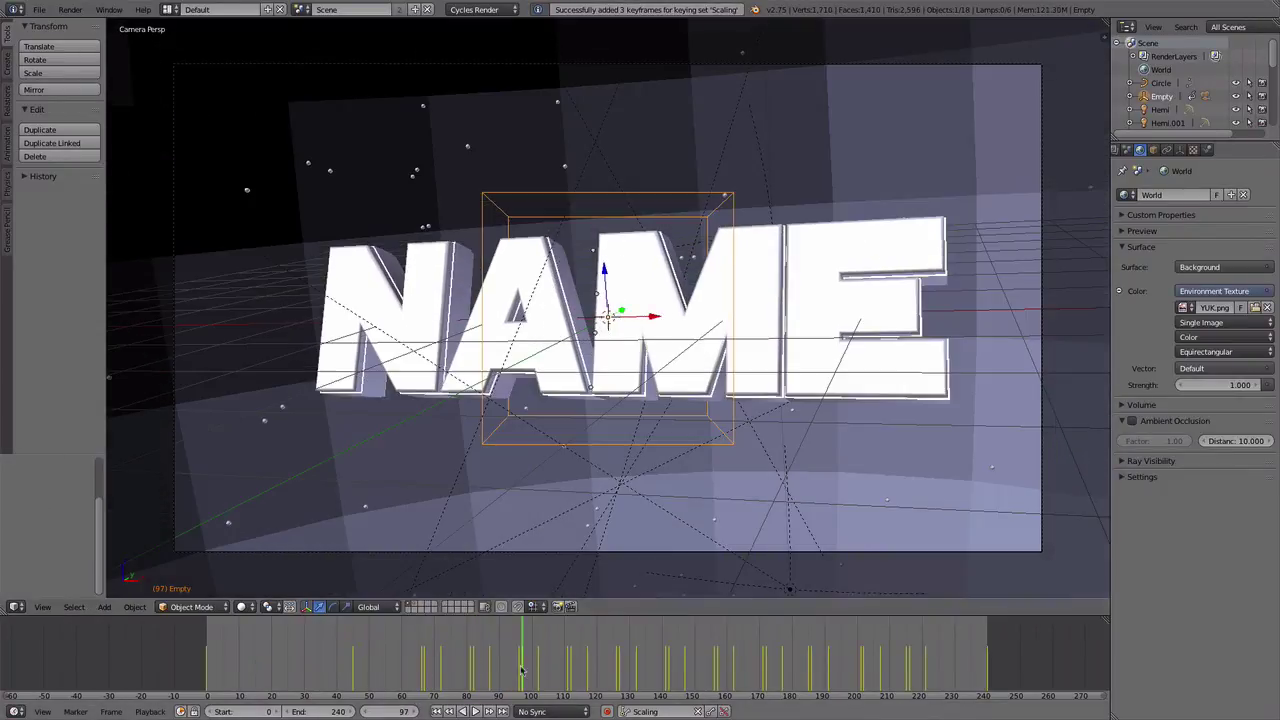
{"action": "right_click", "coordinate": [617, 447]}
{"action": "key", "text": "alt+a"}
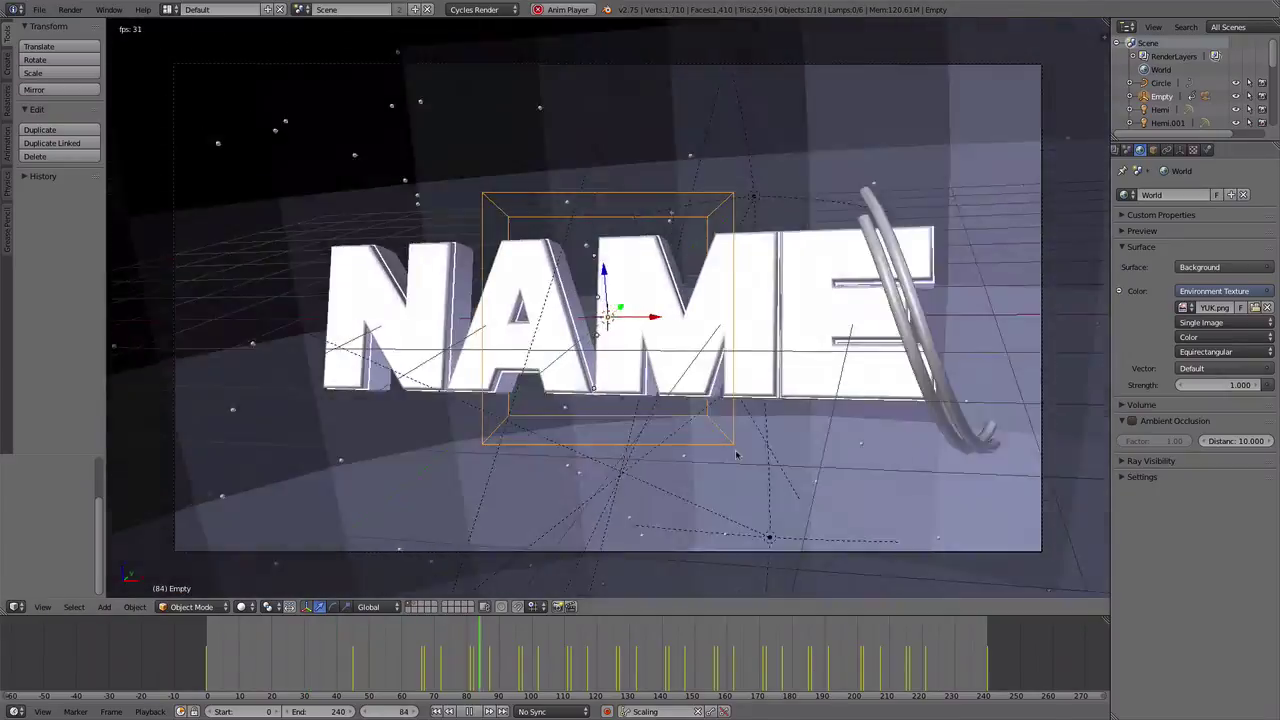
{"action": "key", "text": "alt+a"}
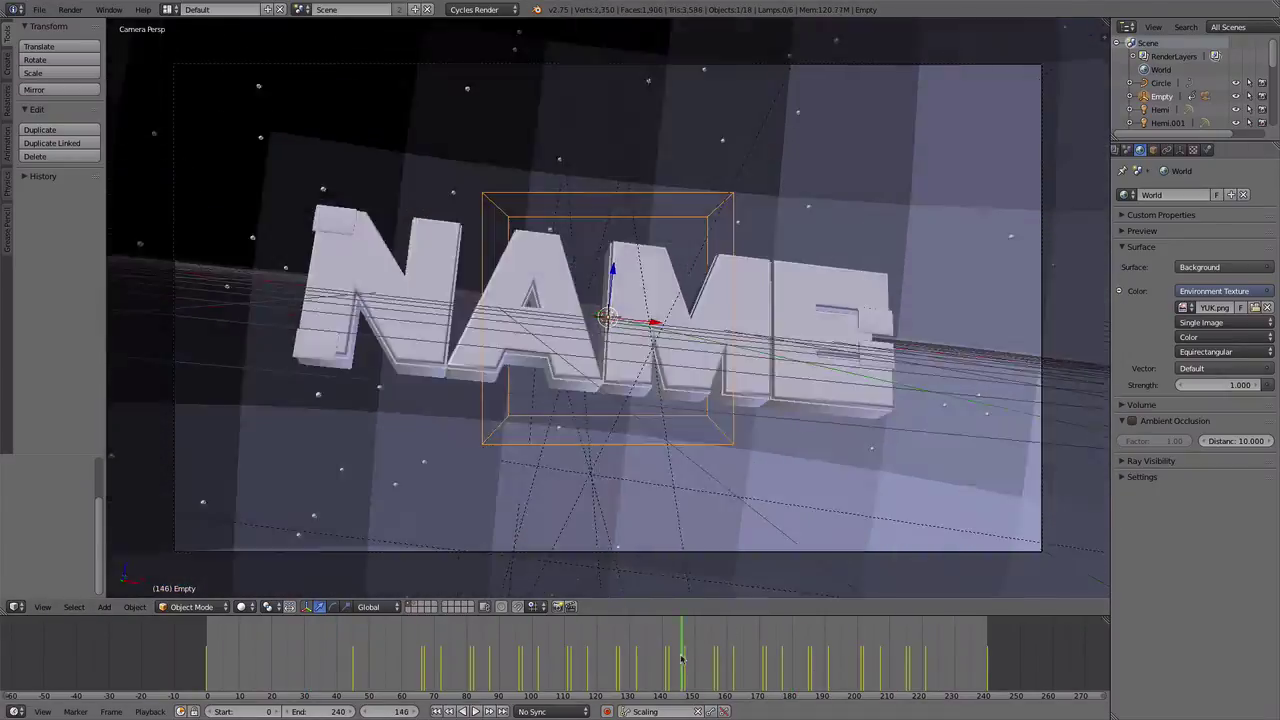
Switch the keying set to LocRot and tilt the Empty slightly on the Y axis
{"action": "left_click", "coordinate": [495, 660]}
{"action": "left_click", "coordinate": [645, 711]}
{"action": "left_click", "coordinate": [660, 640]}
{"action": "mouse_move", "coordinate": [512, 658]}
{"action": "left_mouse_down"}
{"action": "mouse_move", "coordinate": [424, 660]}
{"action": "mouse_move", "coordinate": [575, 665]}
{"action": "left_mouse_up"}
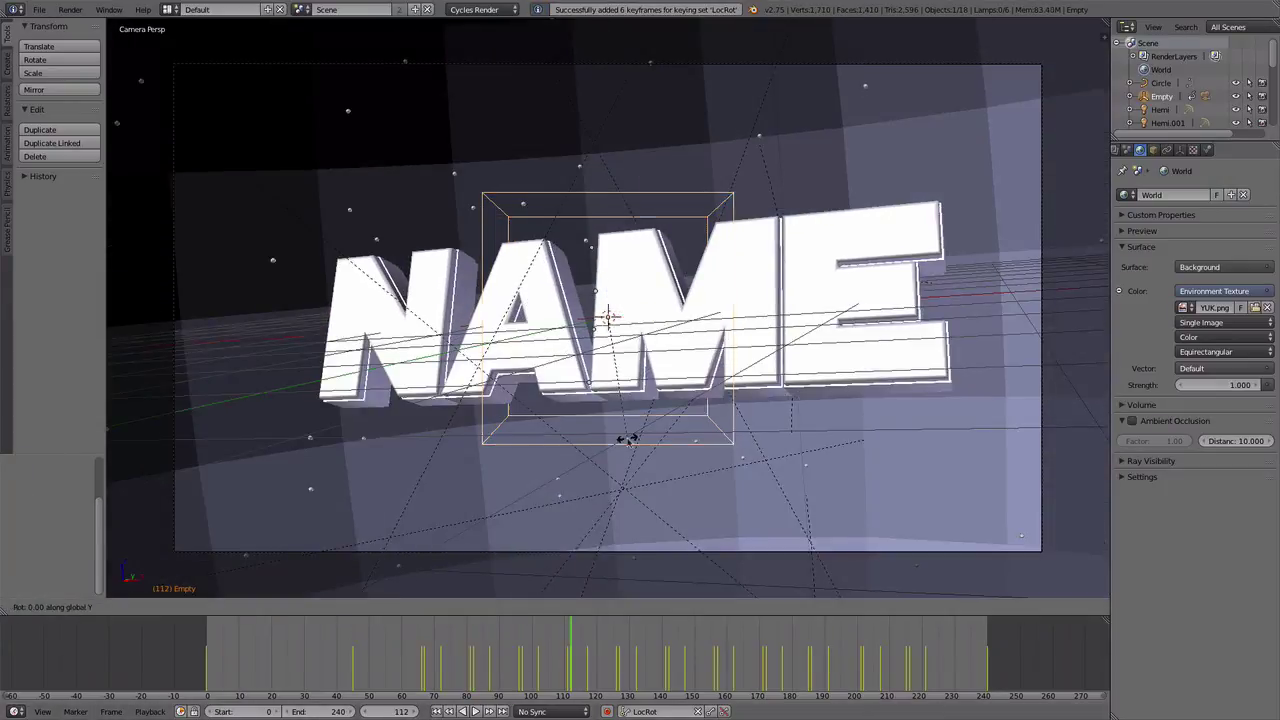
{"action": "left_click", "coordinate": [627, 438]}
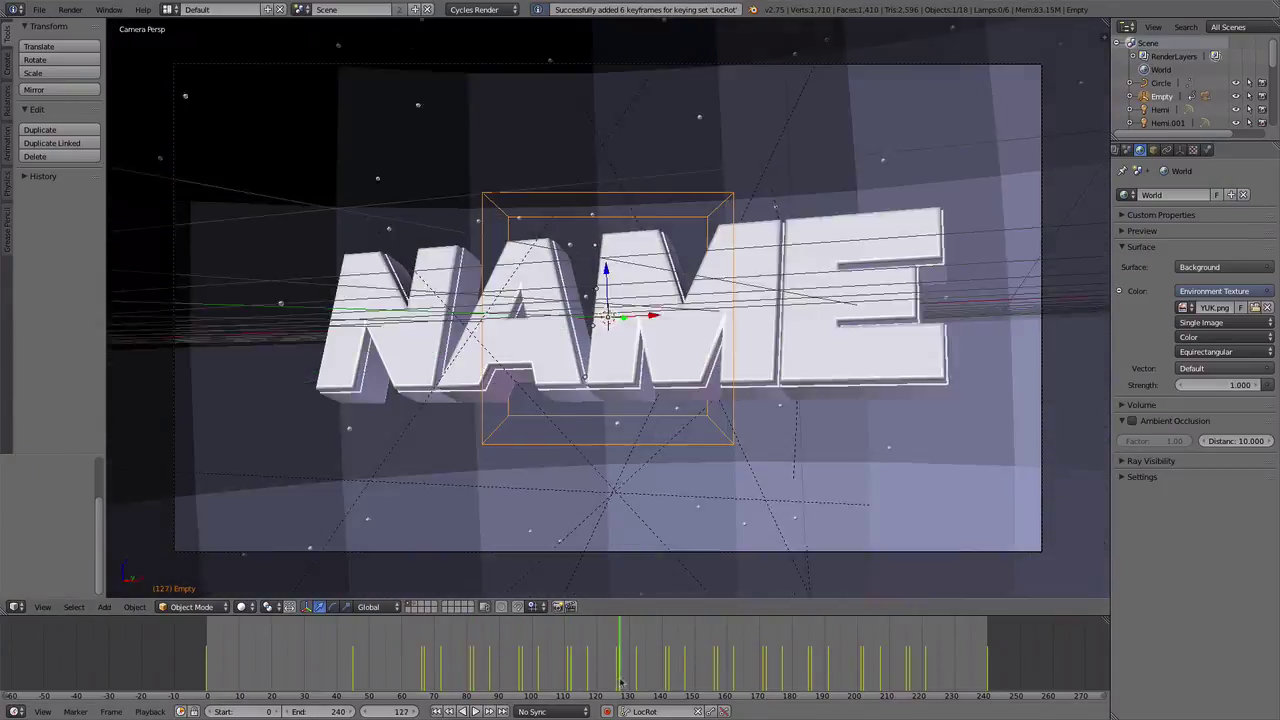
{"action": "key", "text": "Up"}
{"action": "key", "text": "r"}
{"action": "left_click", "coordinate": [607, 420]}
{"action": "key", "text": "Up"}
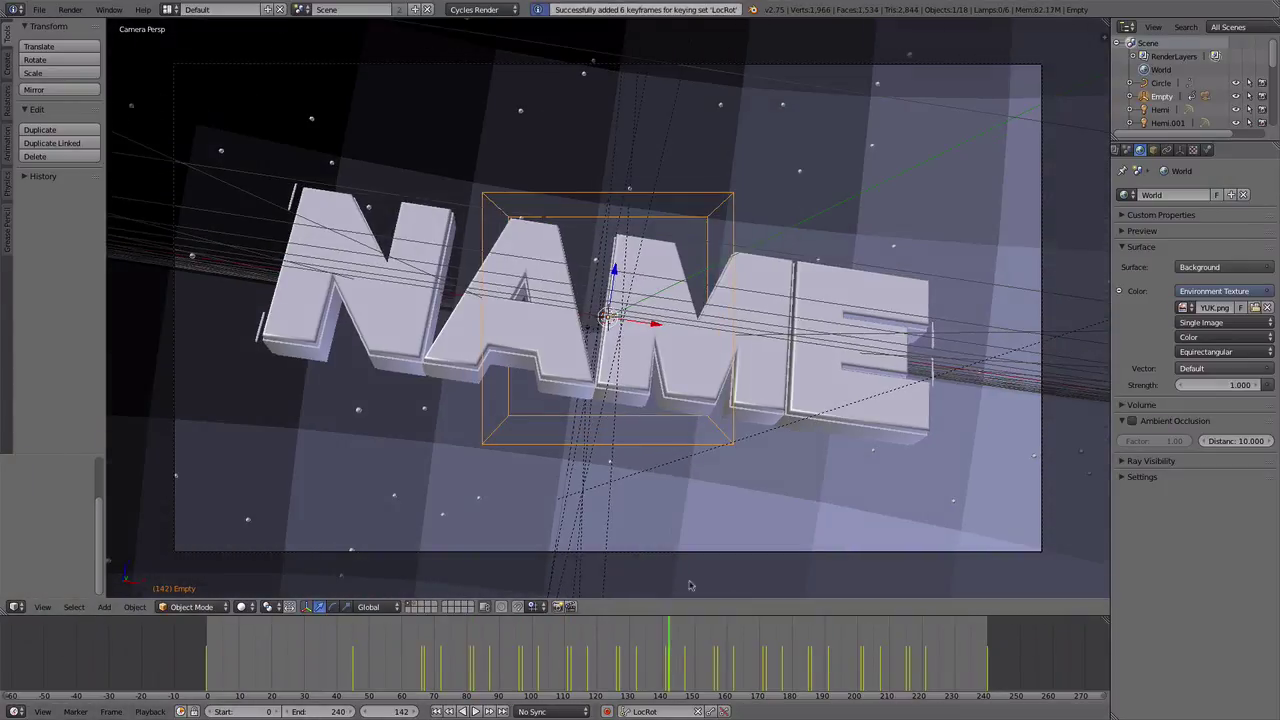
Add more small Y-axis tilts to the Empty at later frames and keyframe them
{"action": "key", "text": "Up"}
{"action": "key", "text": "r"}
{"action": "left_click", "coordinate": [660, 435]}
{"action": "key", "text": "Up"}
{"action": "key", "text": "r"}
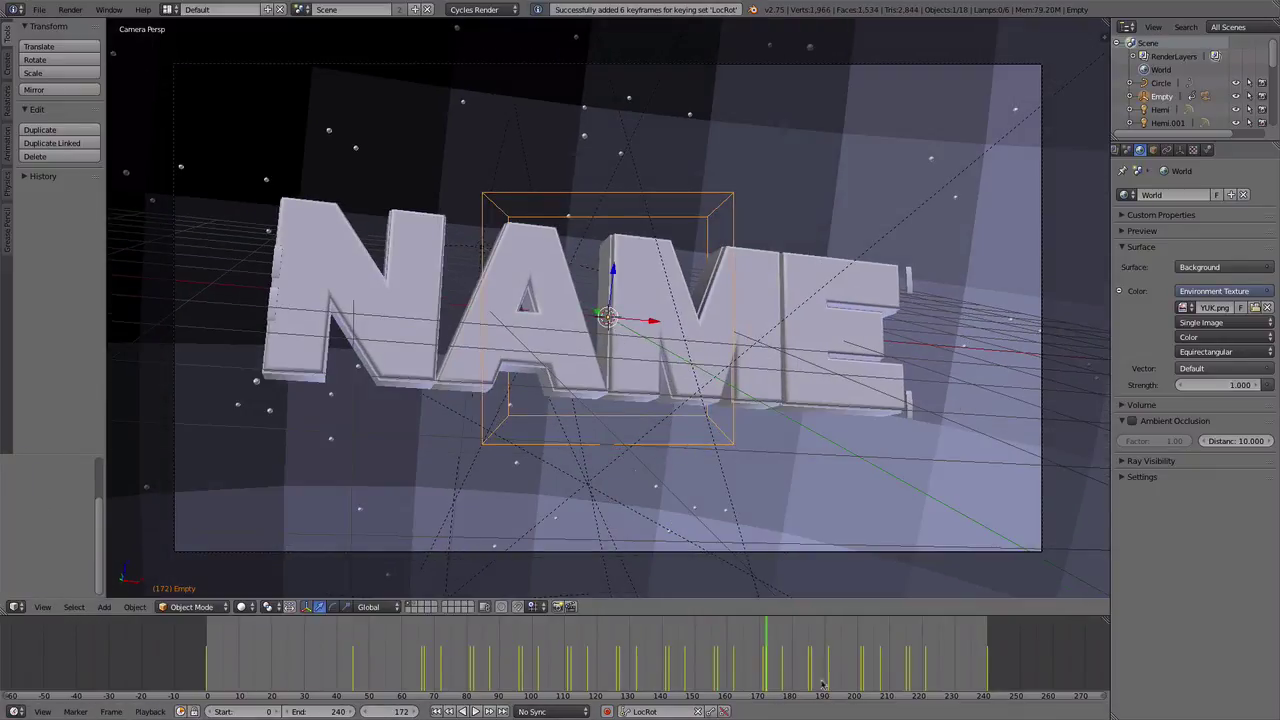
{"action": "left_click", "coordinate": [768, 471]}
{"action": "key", "text": "i"}
{"action": "left_click", "coordinate": [910, 651]}
Preview the shake from the start and step through frames to frame 69
{"action": "key", "text": "shift+Left"}
{"action": "key", "text": "alt+a"}
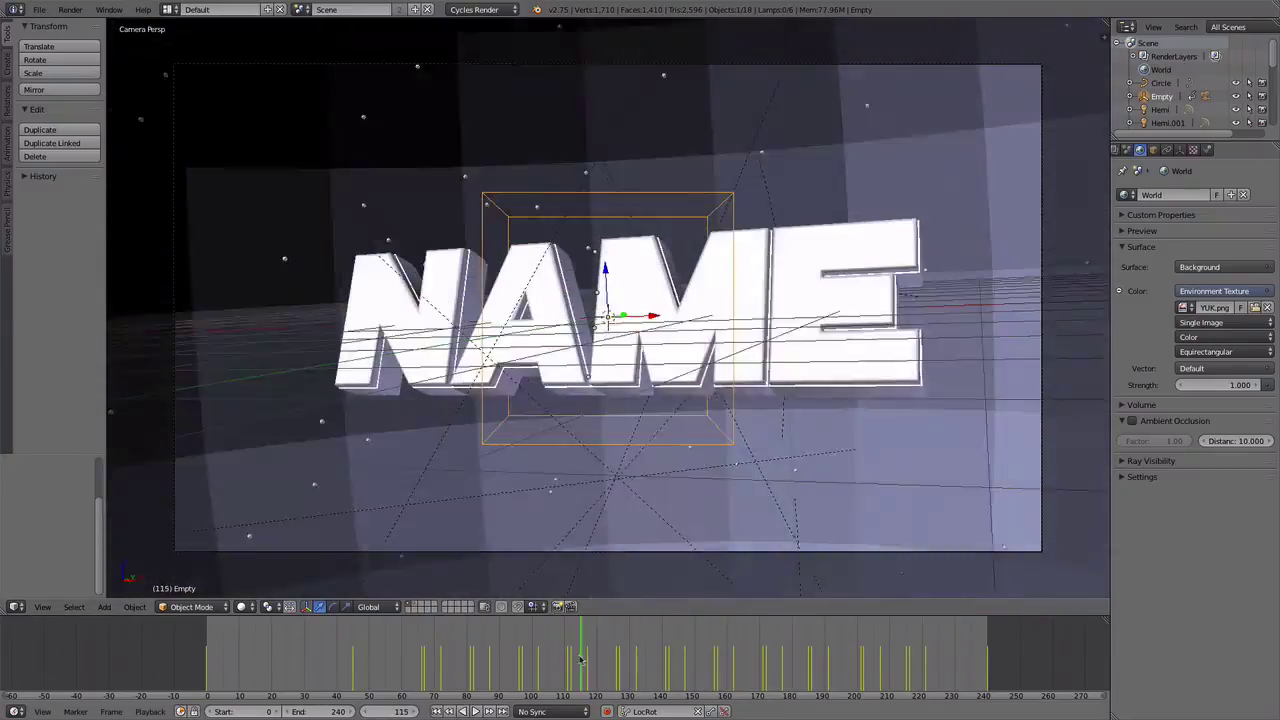
{"action": "key", "text": "Escape"}
{"action": "key", "text": "Left"}
{"action": "key", "text": "Left"}
{"action": "key", "text": "Left"}
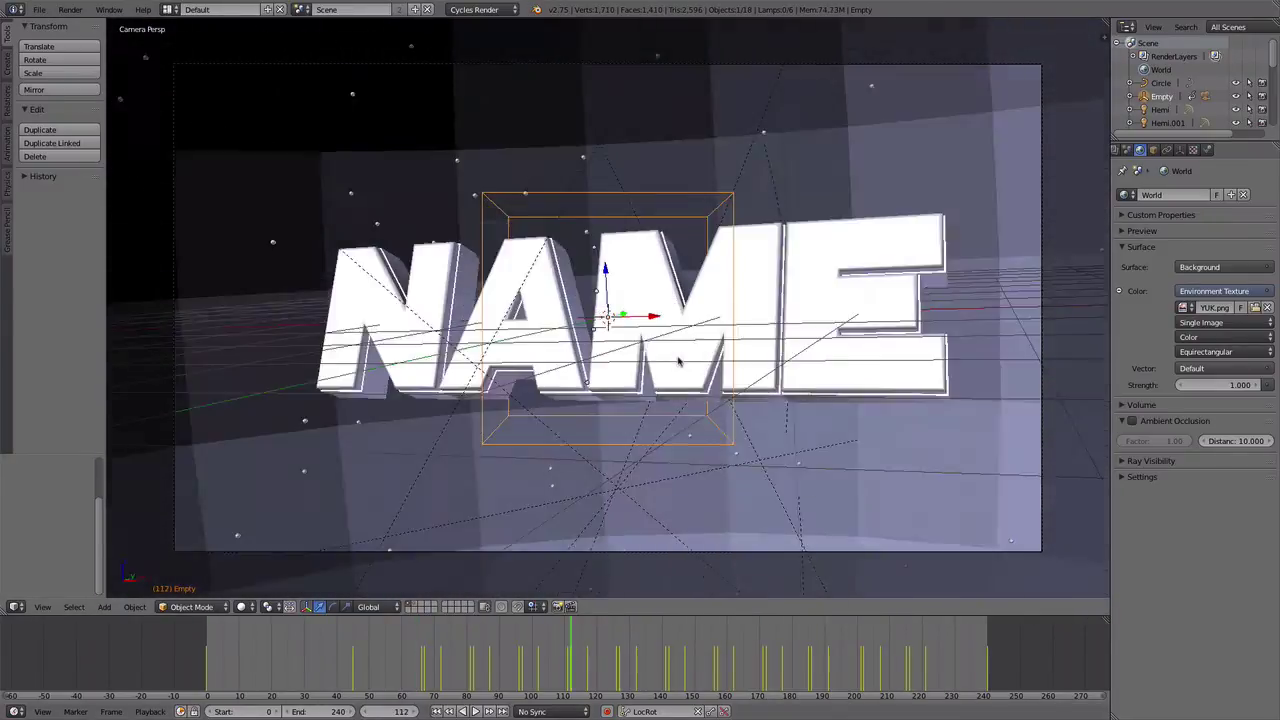
{"action": "key", "text": "Left"}
{"action": "key", "text": "Left"}
{"action": "key", "text": "Left"}
{"action": "key", "text": "Left"}
{"action": "key", "text": "Left"}
{"action": "key", "text": "Left"}
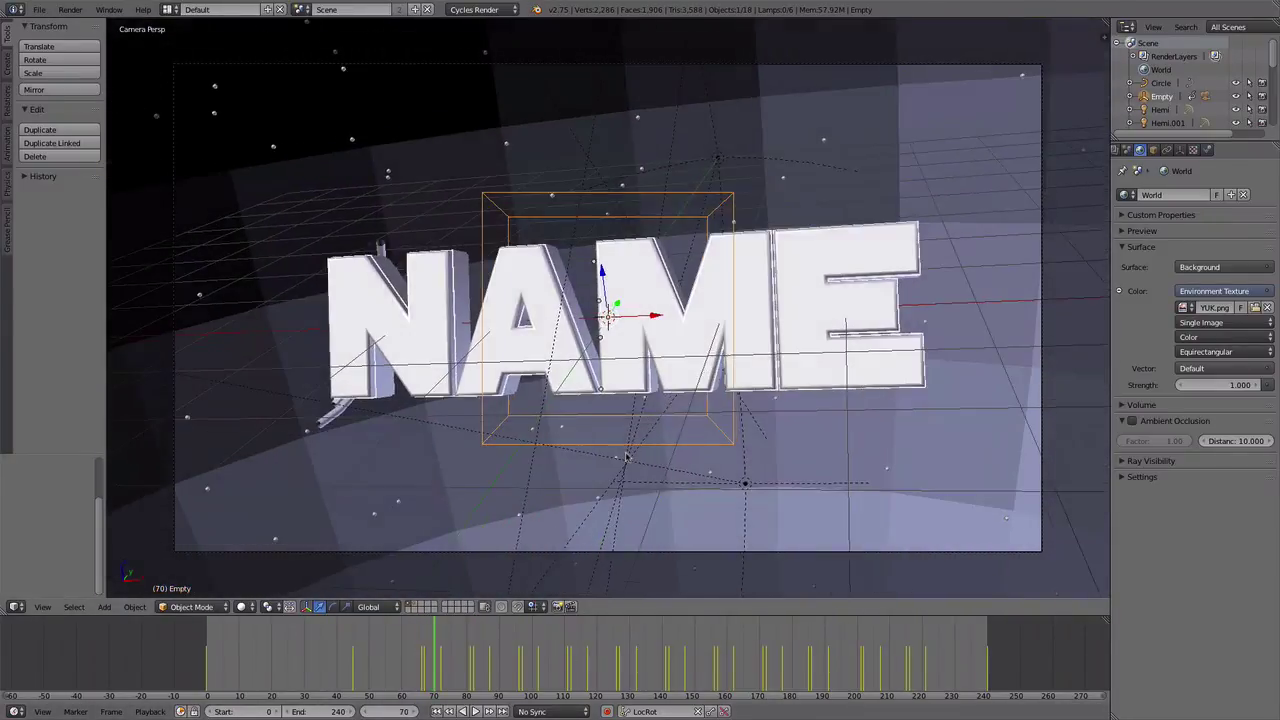
{"action": "key", "text": "Right"}
{"action": "key", "text": "Right"}
{"action": "key", "text": "Right"}
{"action": "key", "text": "Right"}
{"action": "key", "text": "Right"}
{"action": "key", "text": "Right"}
{"action": "key", "text": "Right"}
{"action": "key", "text": "Right"}
{"action": "key", "text": "Right"}
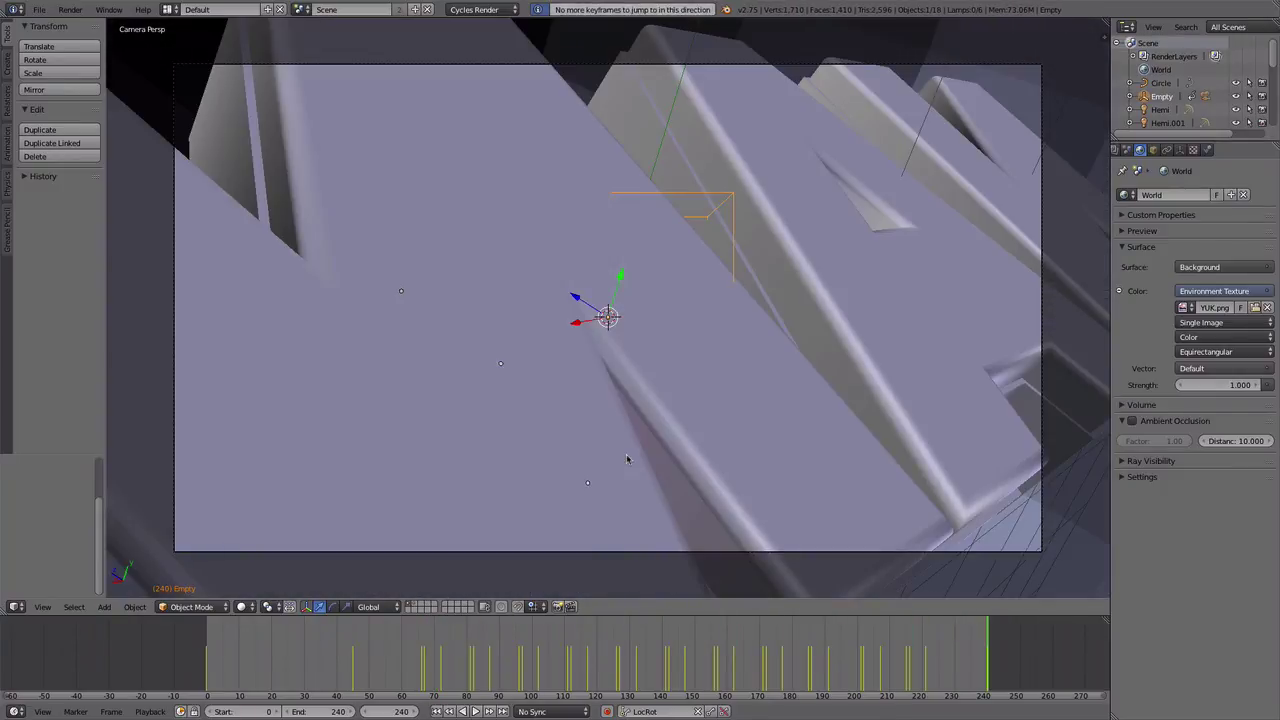
{"action": "left_click", "coordinate": [427, 625]}
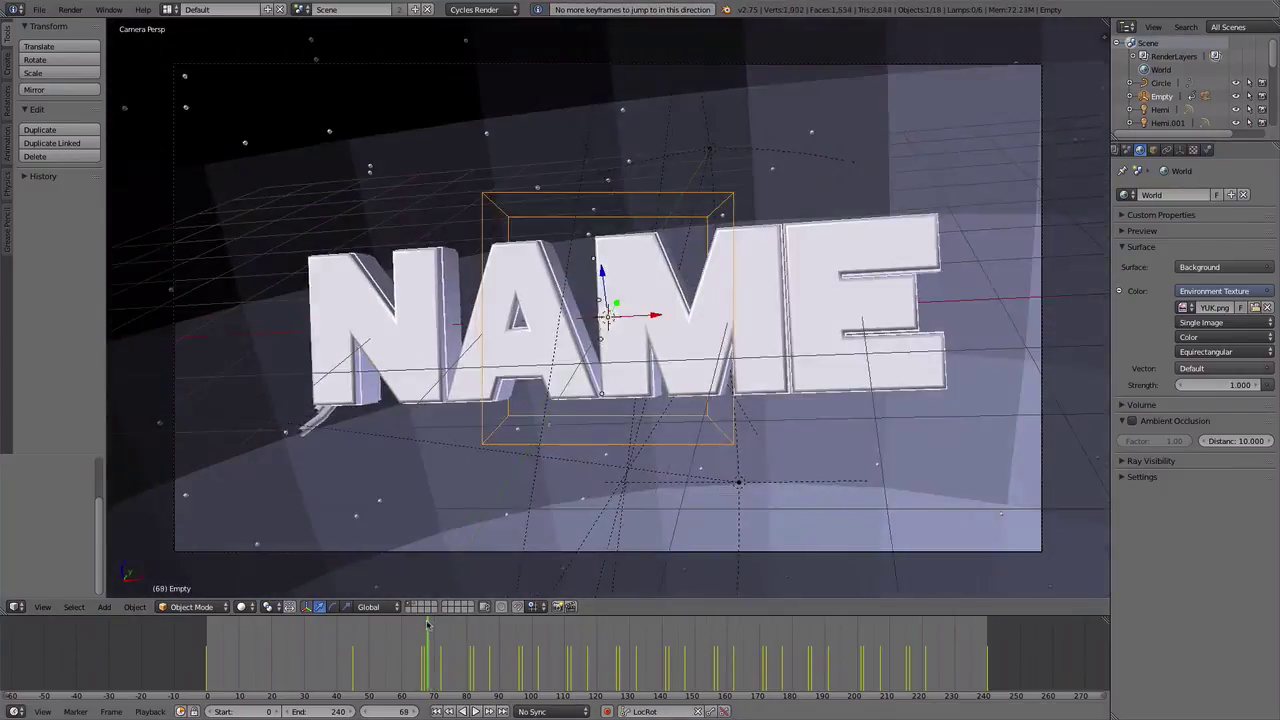
Keyframe a tilt at frame 69, then tilt the Empty 2 degrees on Y near frame 157
{"action": "key", "text": "Escape"}
{"action": "key", "text": "Up"}
{"action": "key", "text": "i"}
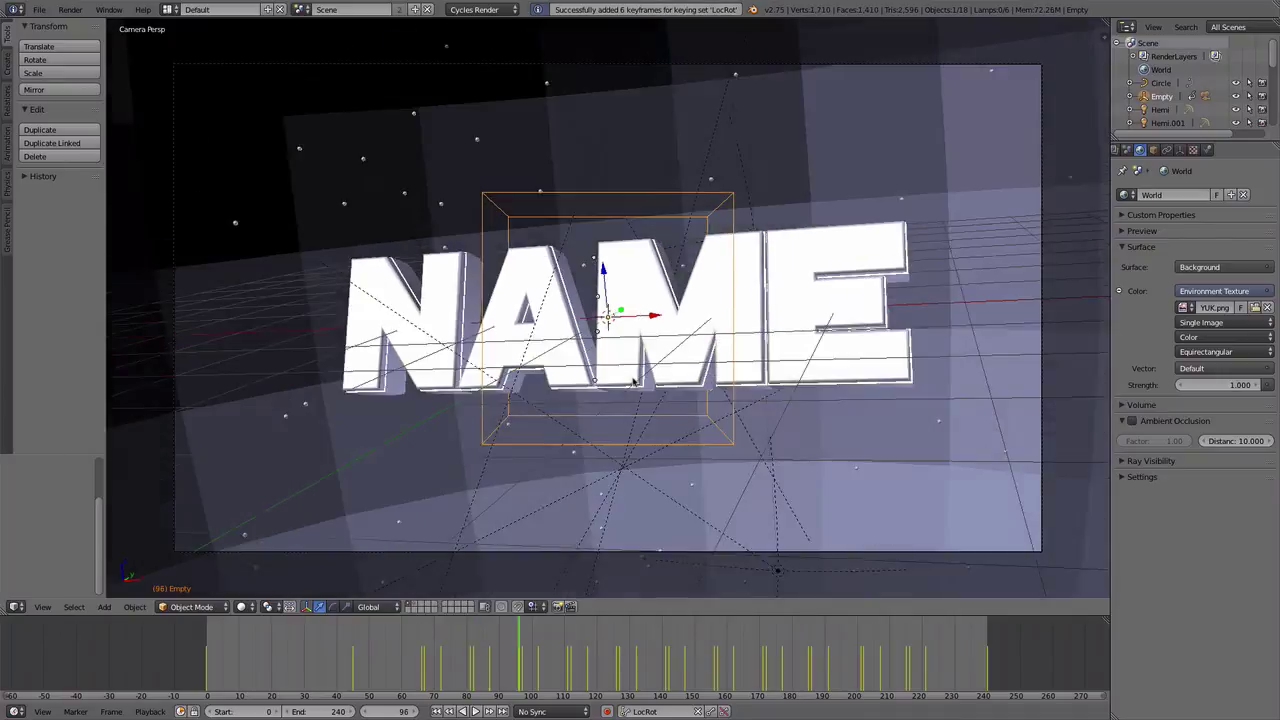
{"action": "left_click", "coordinate": [563, 650]}
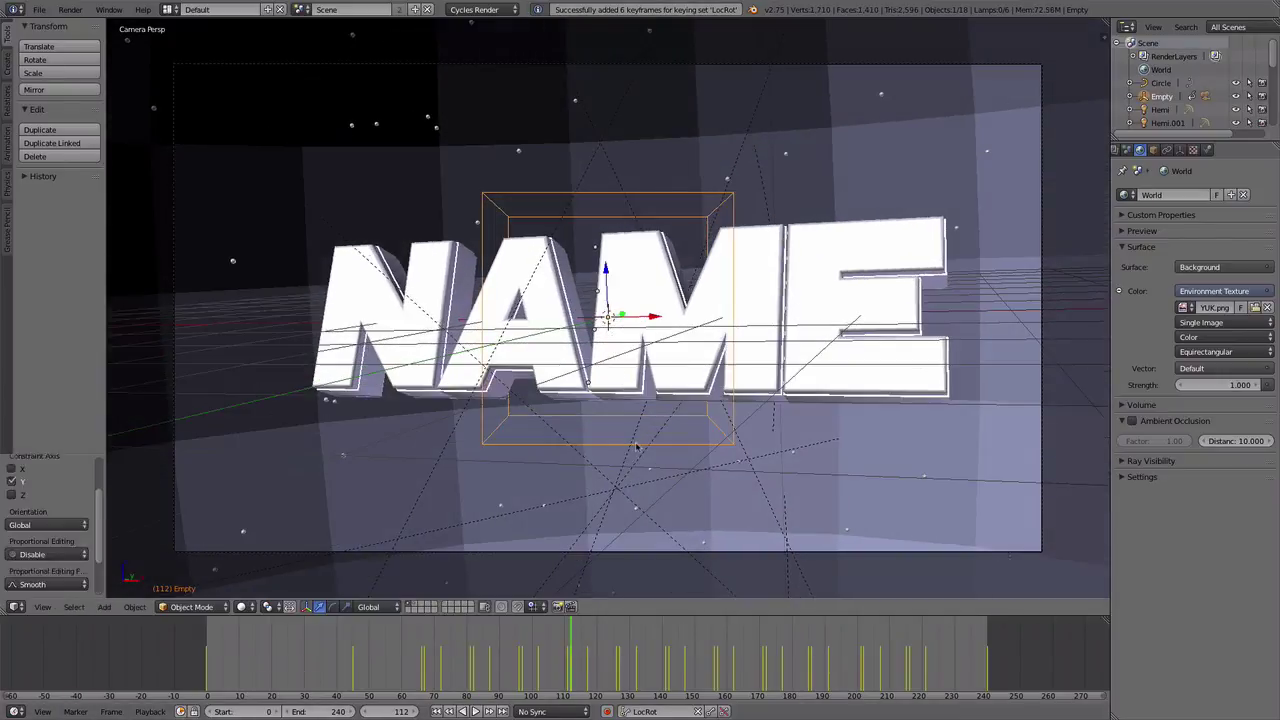
{"action": "key", "text": "Up"}
{"action": "key", "text": "Up"}
{"action": "key", "text": "Up"}
{"action": "key", "text": "Up"}
{"action": "key", "text": "Up"}
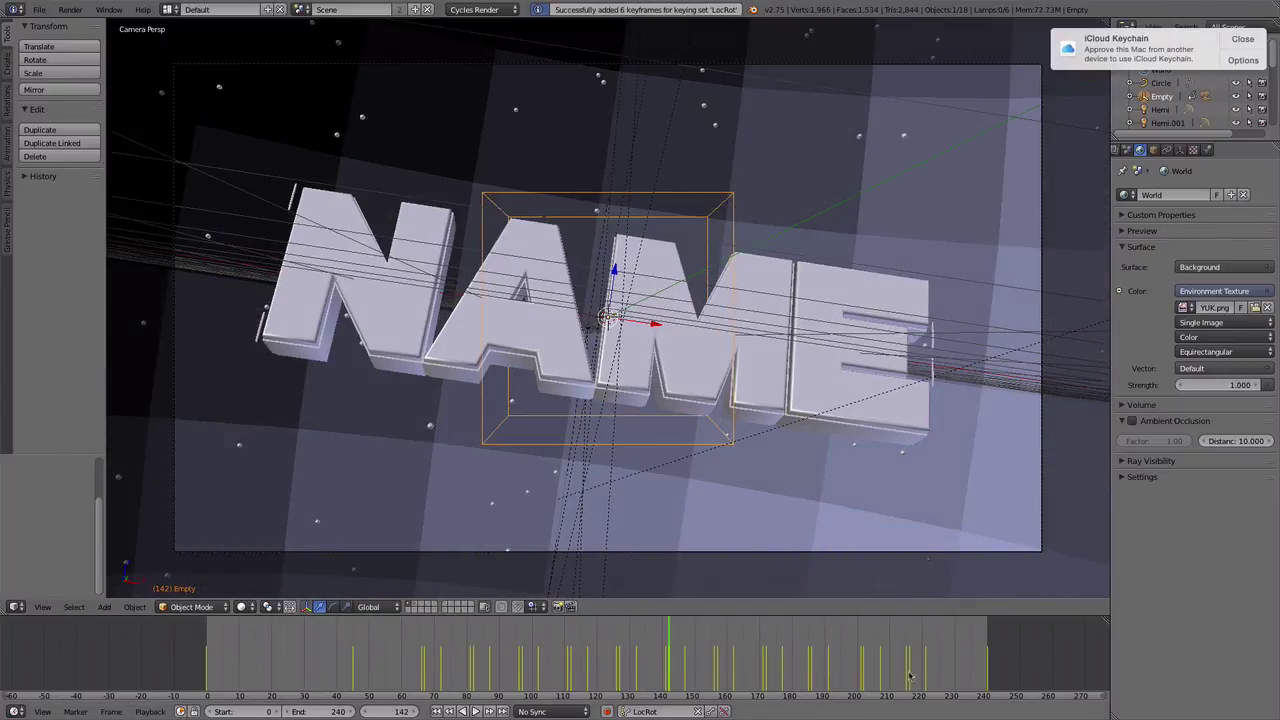
{"action": "key", "text": "Up"}
{"action": "key", "text": "Up"}
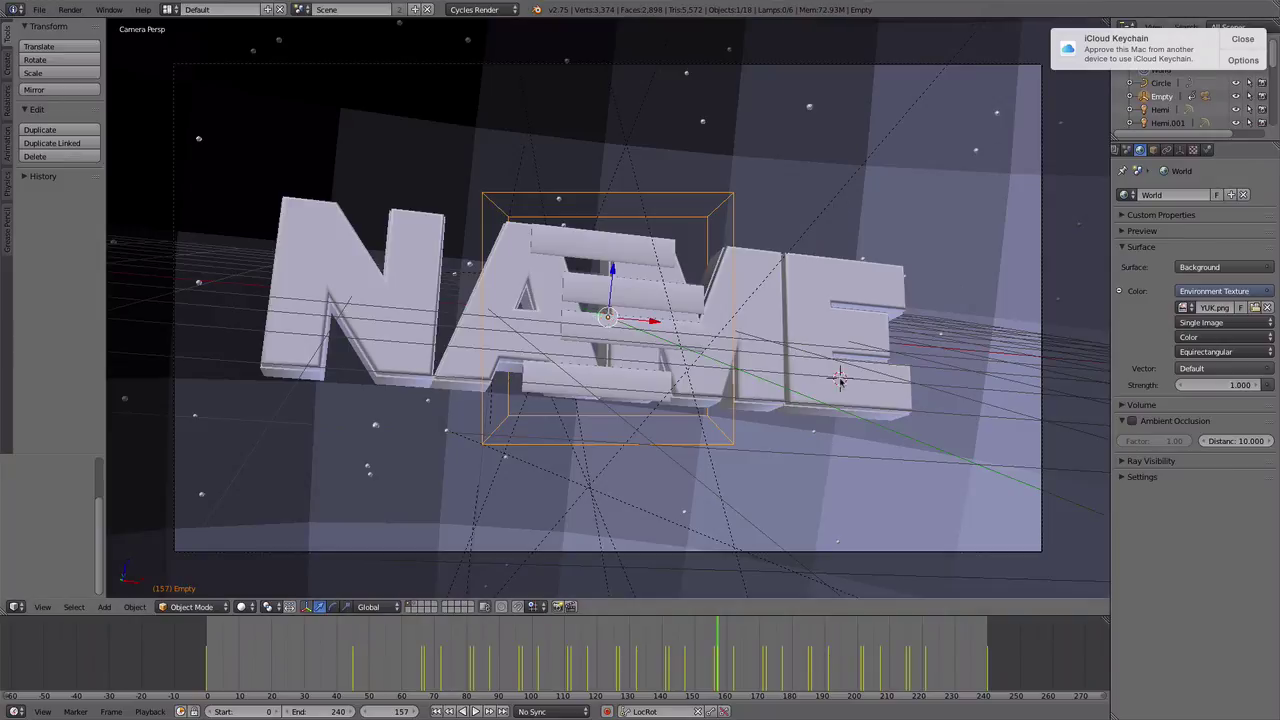
{"action": "key", "text": "r"}
{"action": "key", "text": "y"}
{"action": "key", "text": "2"}
Play back the camera shake and test-render the current frame with F12
{"action": "key", "text": "alt+a"}
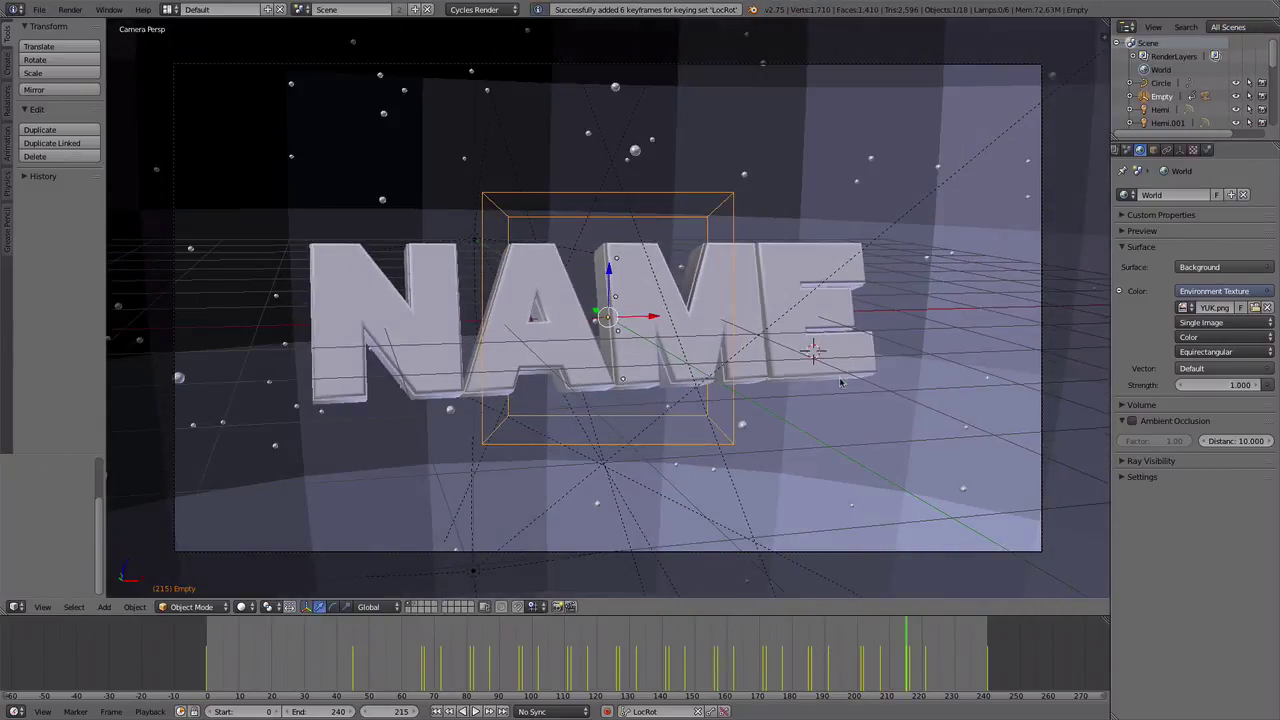
{"action": "left_click", "coordinate": [376, 652]}
{"action": "key", "text": "alt+a"}
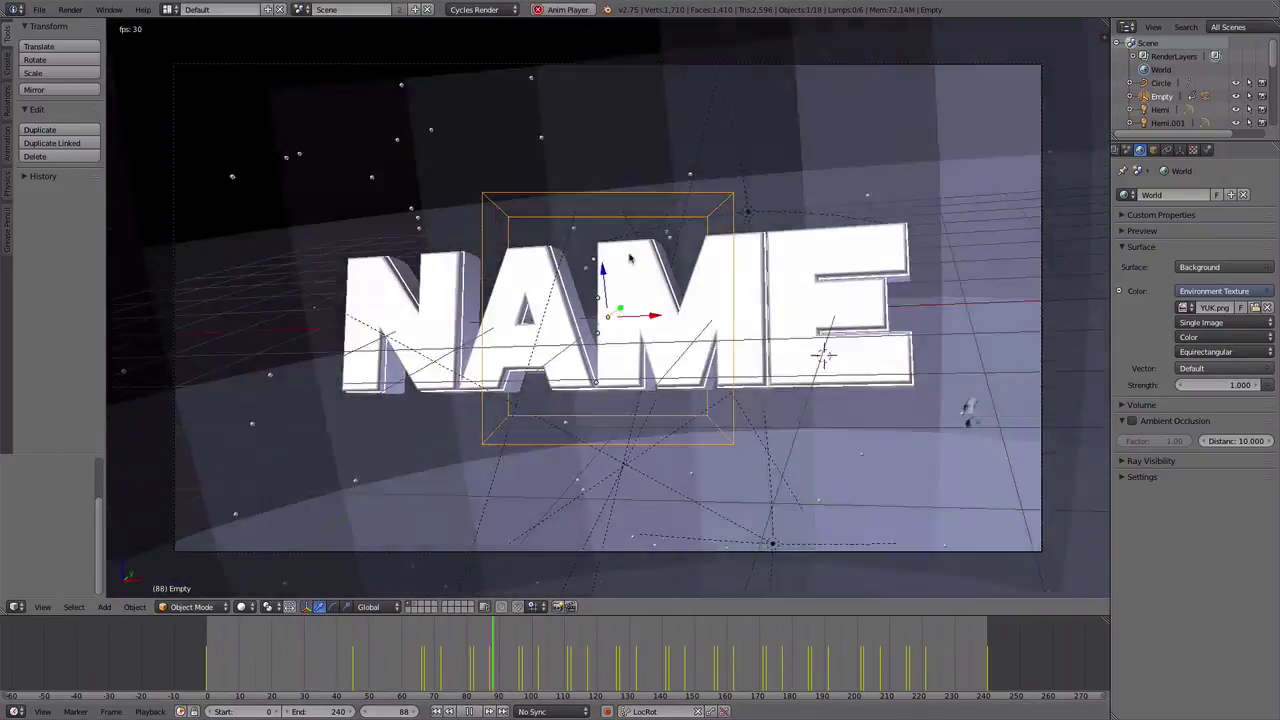
{"action": "key", "text": "alt+a"}
{"action": "key", "text": "F12"}
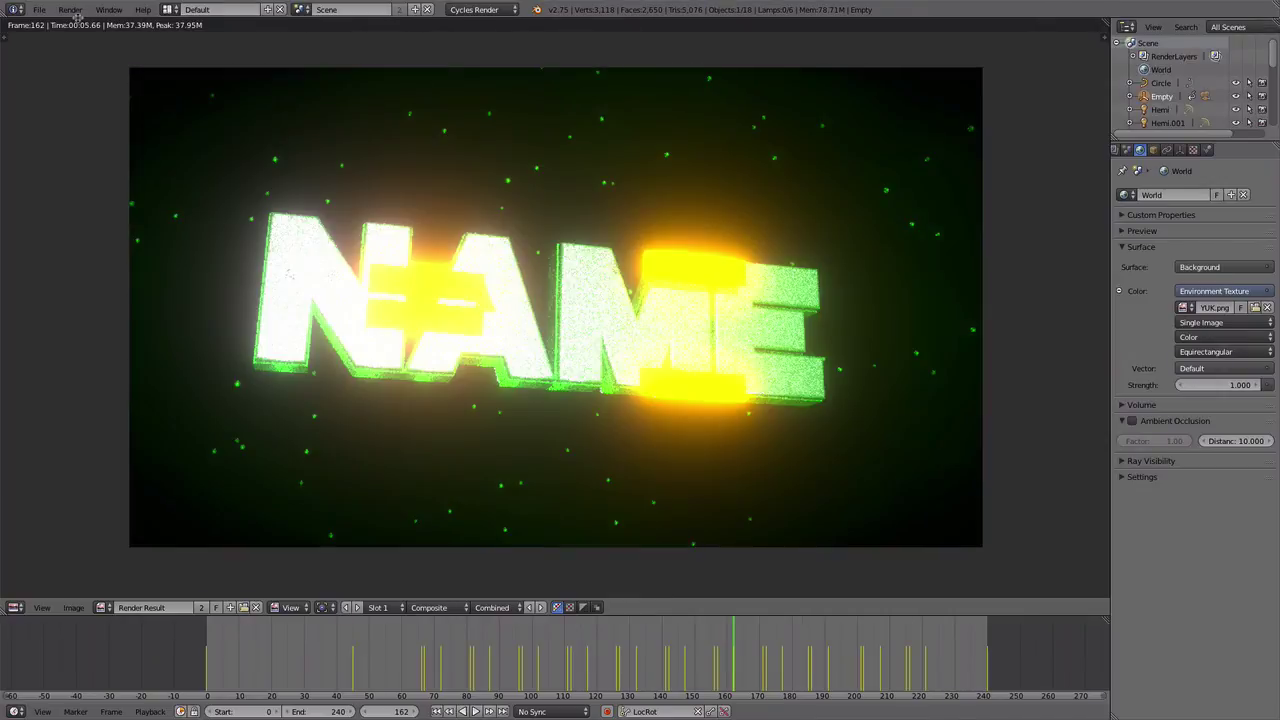
{"action": "key", "text": "Escape"}
{"action": "key", "text": "alt+a"}
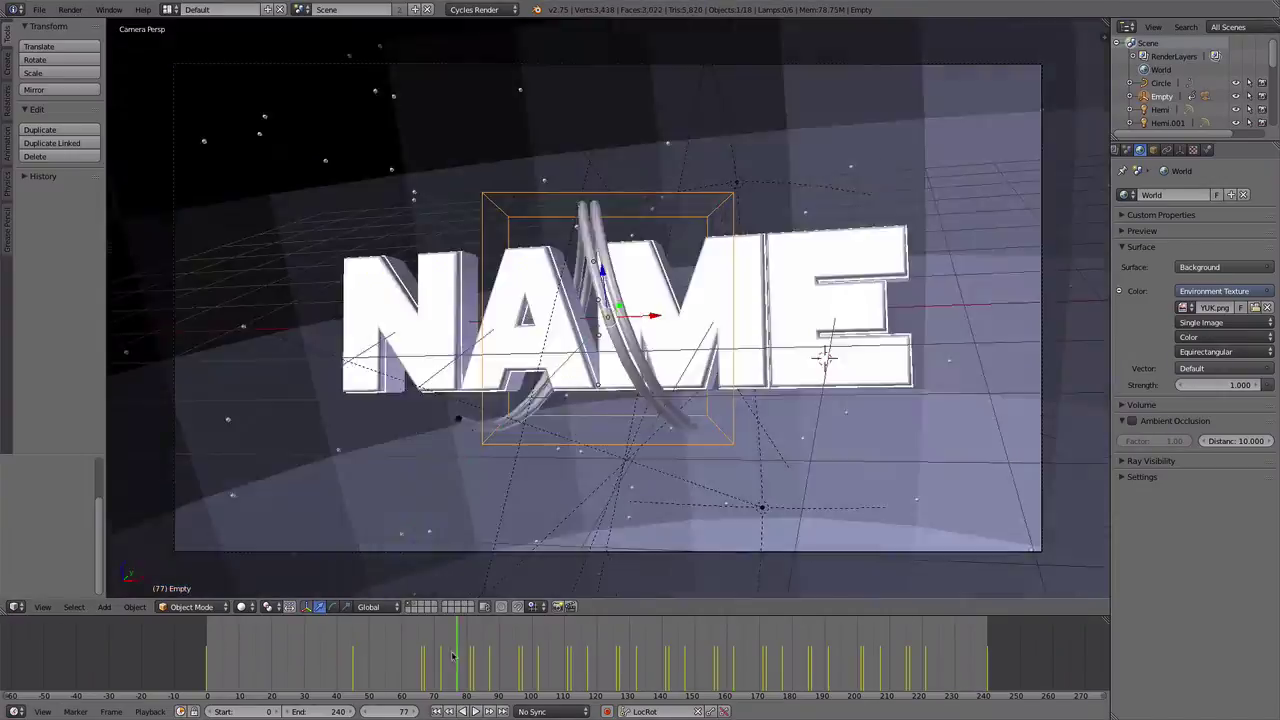
Select the NAME text and keyframe its location and rotation at the starting frame
{"action": "right_click", "coordinate": [432, 407]}
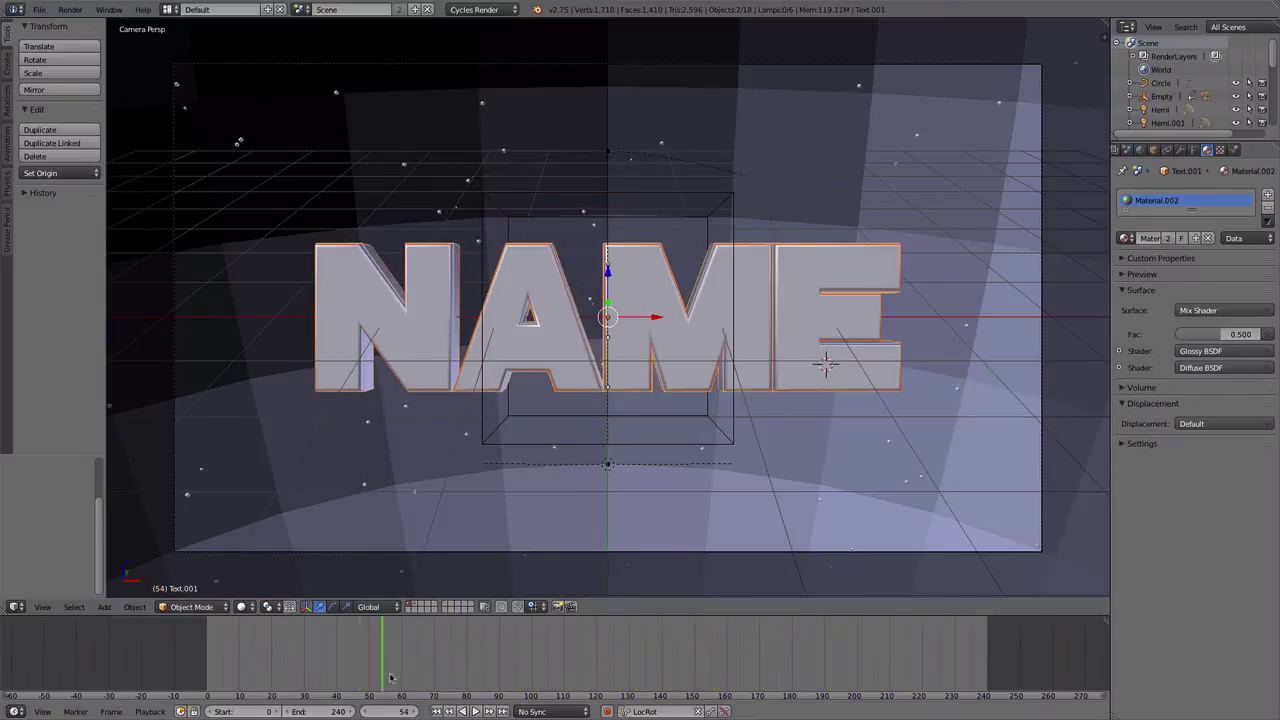
{"action": "mouse_move", "coordinate": [382, 686]}
{"action": "left_mouse_down"}
{"action": "mouse_move", "coordinate": [420, 686]}
{"action": "mouse_move", "coordinate": [337, 690]}
{"action": "mouse_move", "coordinate": [352, 690]}
{"action": "left_mouse_up"}
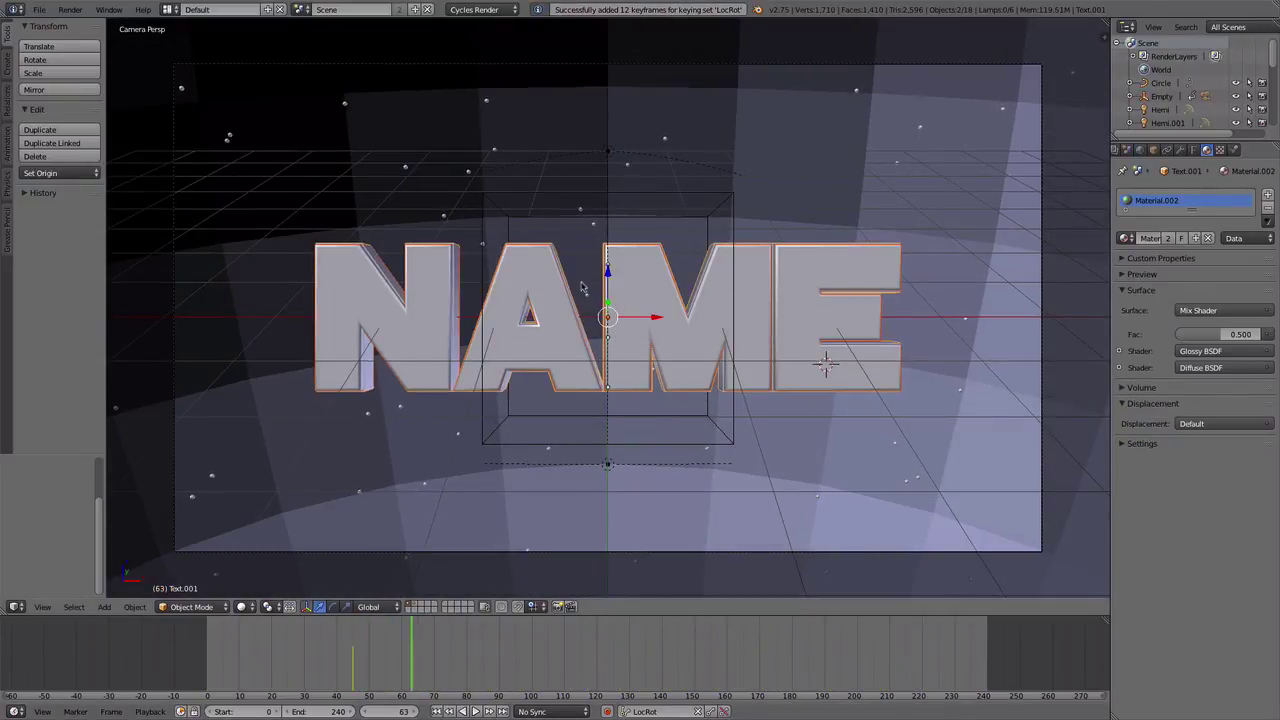
{"action": "scroll", "coordinate": [640, 250], "scroll_direction": "up", "scroll_amount": 16, "text": "alt"}
{"action": "key", "text": "i"}
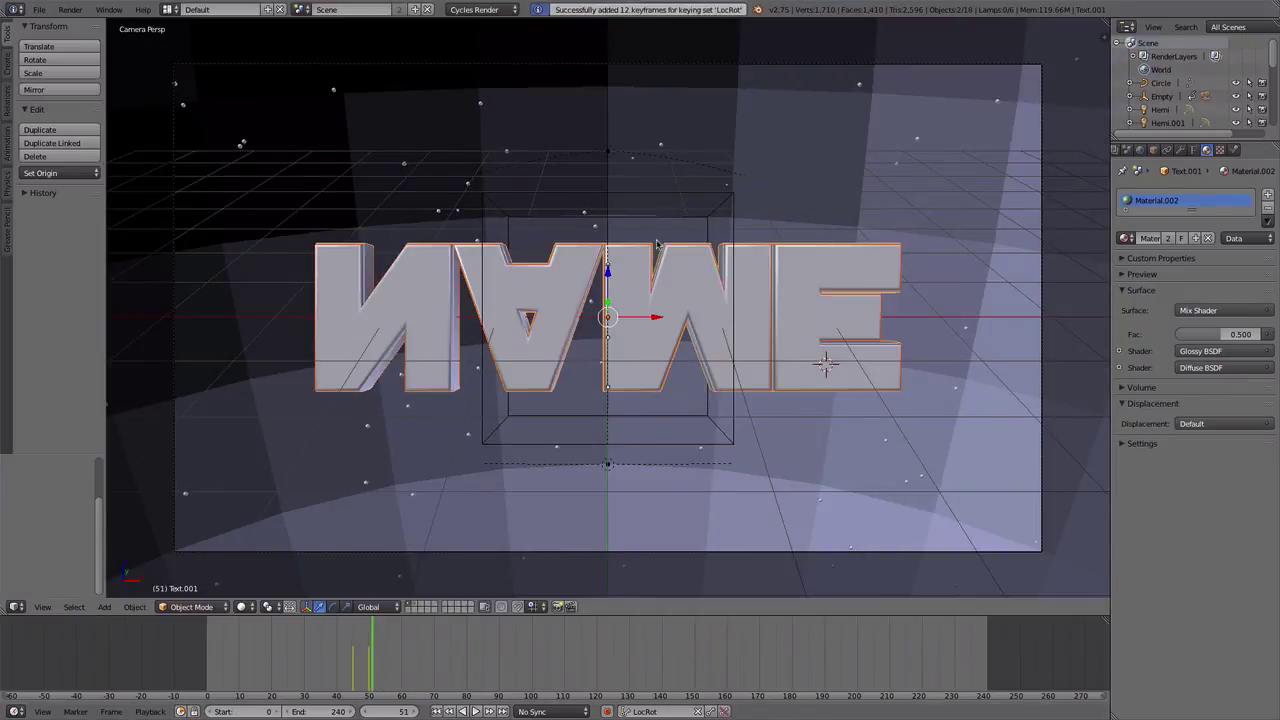
{"action": "scroll", "coordinate": [650, 242], "scroll_direction": "down", "scroll_amount": 5, "text": "alt"}
Rotate the text 180 degrees on X, keyframe it, and preview the flip from frame 45
{"action": "key", "text": "r"}
{"action": "key", "text": "x"}
{"action": "key", "text": "1"}
{"action": "key", "text": "8"}
{"action": "key", "text": "0"}
{"action": "key", "text": "BackSpace"}
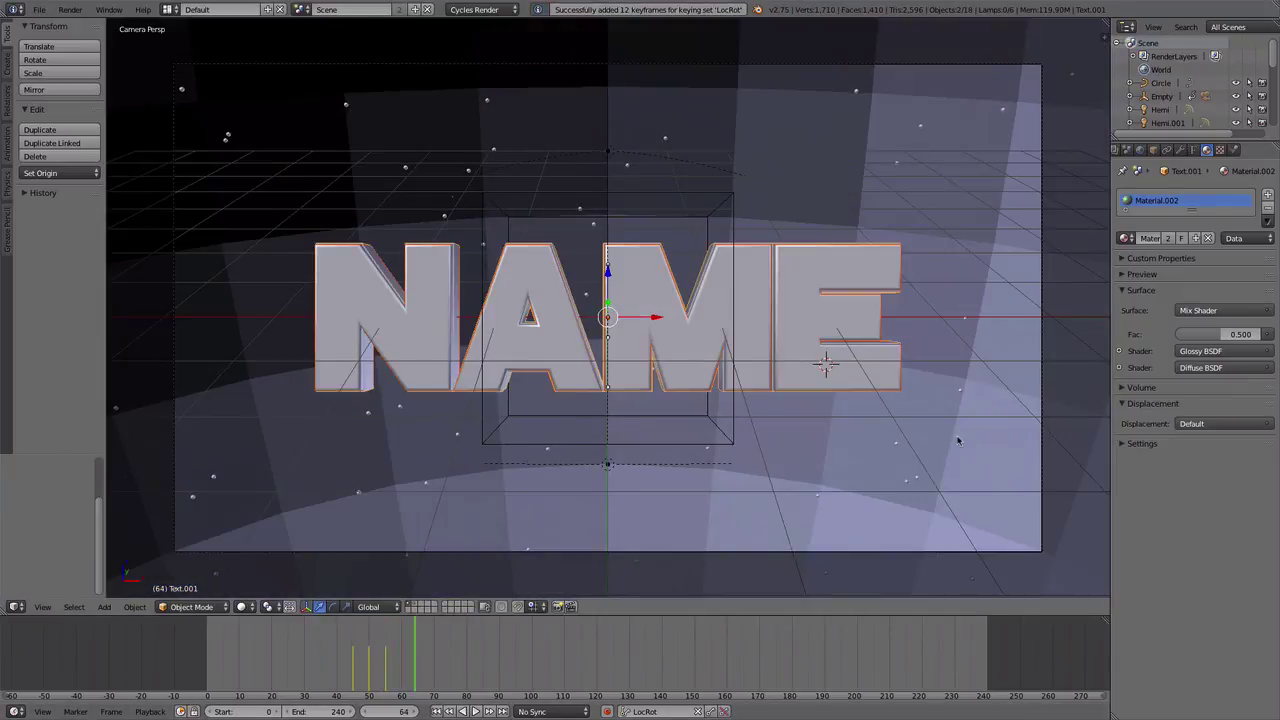
{"action": "scroll", "coordinate": [958, 428], "scroll_direction": "down", "scroll_amount": 10, "text": "alt"}
{"action": "key", "text": "Escape"}
{"action": "key", "text": "i"}
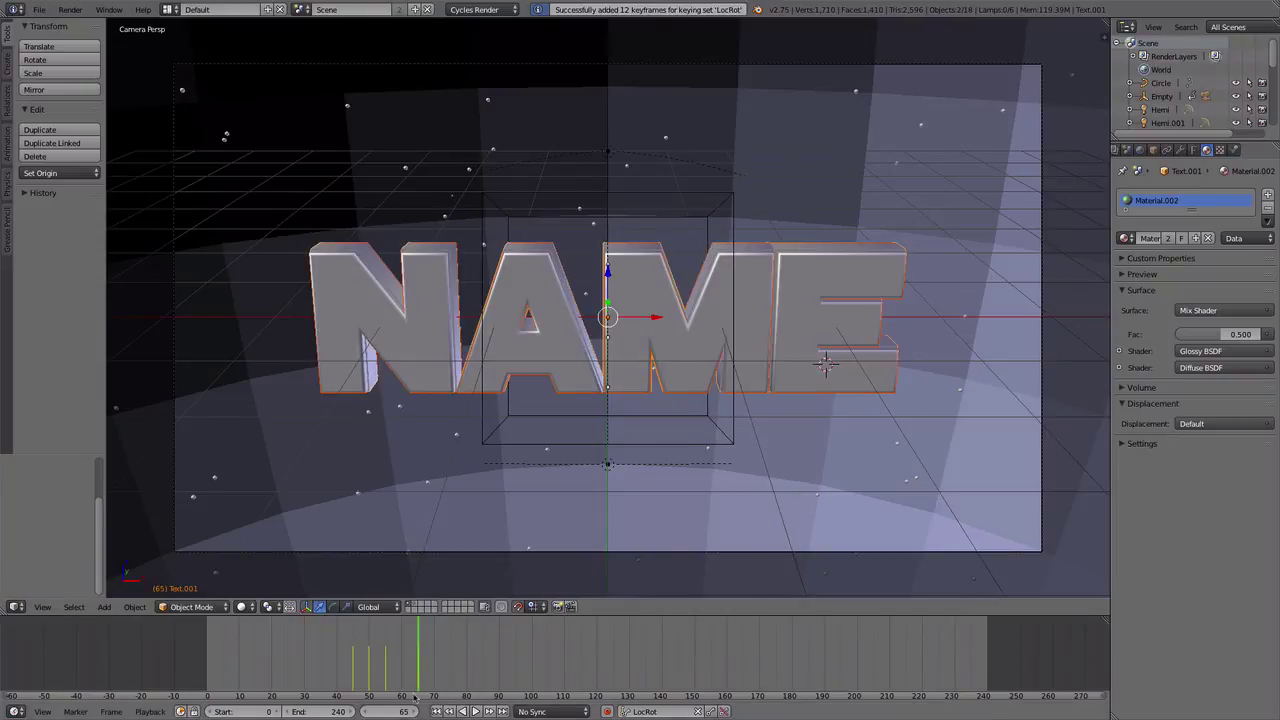
{"action": "key", "text": "alt+shift+a"}
{"action": "key", "text": "Escape"}
{"action": "left_click", "coordinate": [350, 660]}
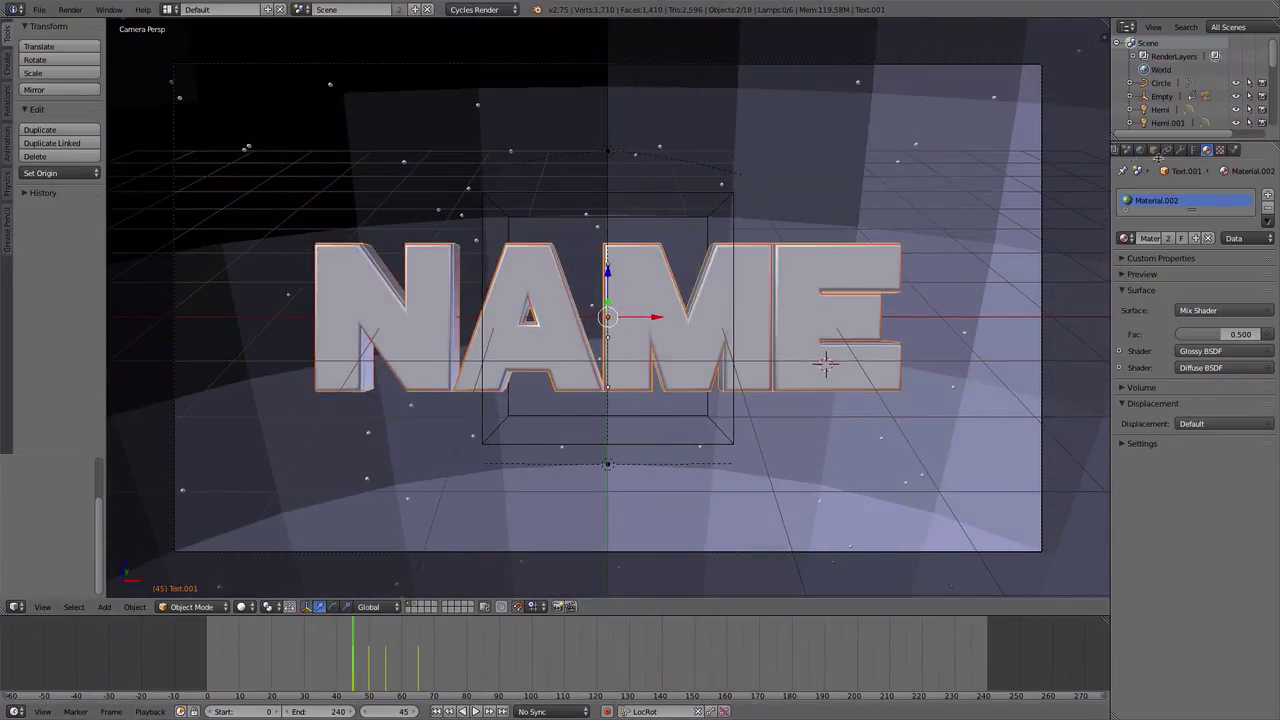
Keyframe the text's letter spacing widening to 1.500 and back to 1.000
{"action": "left_click", "coordinate": [1193, 149]}
{"action": "scroll", "coordinate": [1155, 560], "scroll_direction": "down", "scroll_amount": 5}
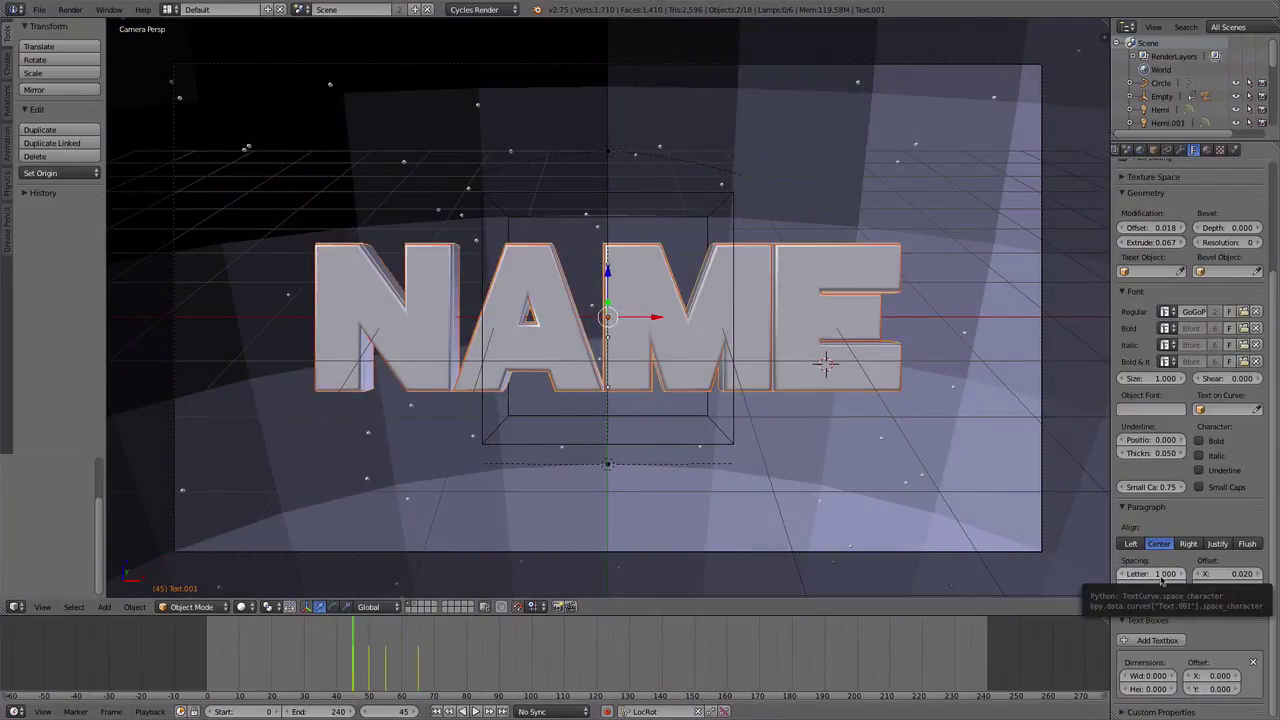
{"action": "left_click", "coordinate": [385, 683]}
{"action": "key", "text": "Return"}
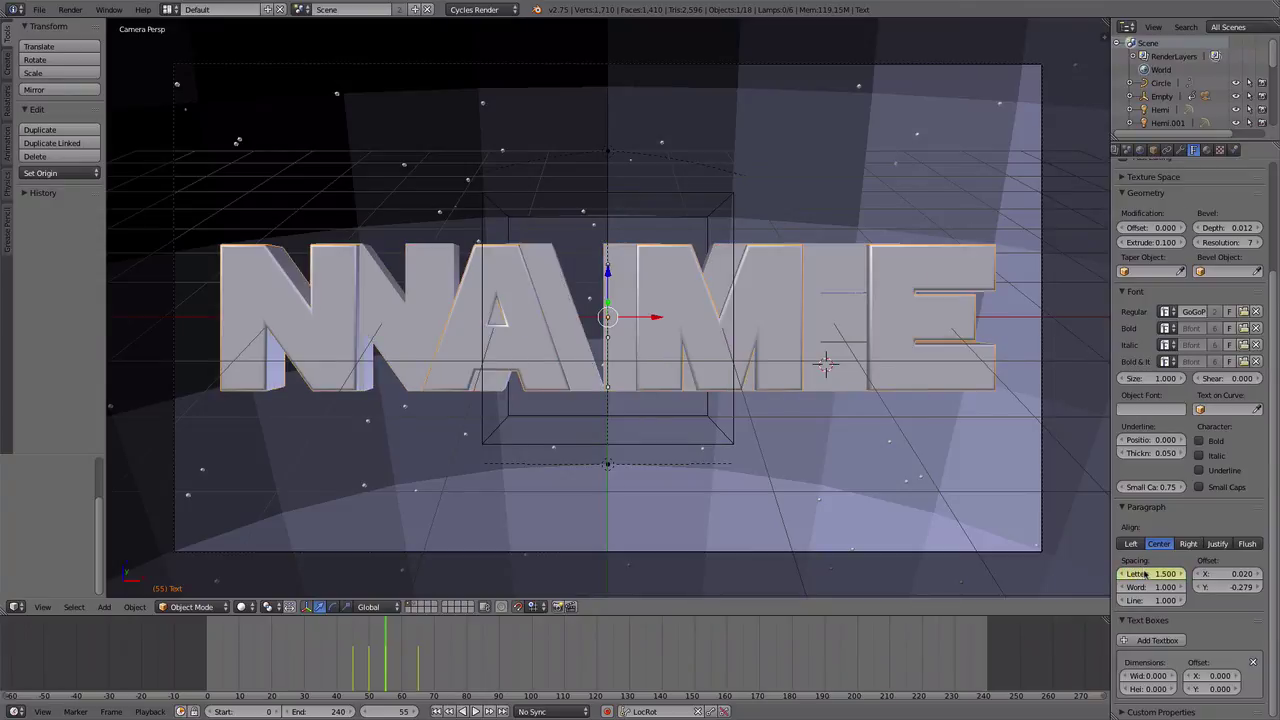
{"action": "key", "text": "Down"}
{"action": "key", "text": "alt+a"}
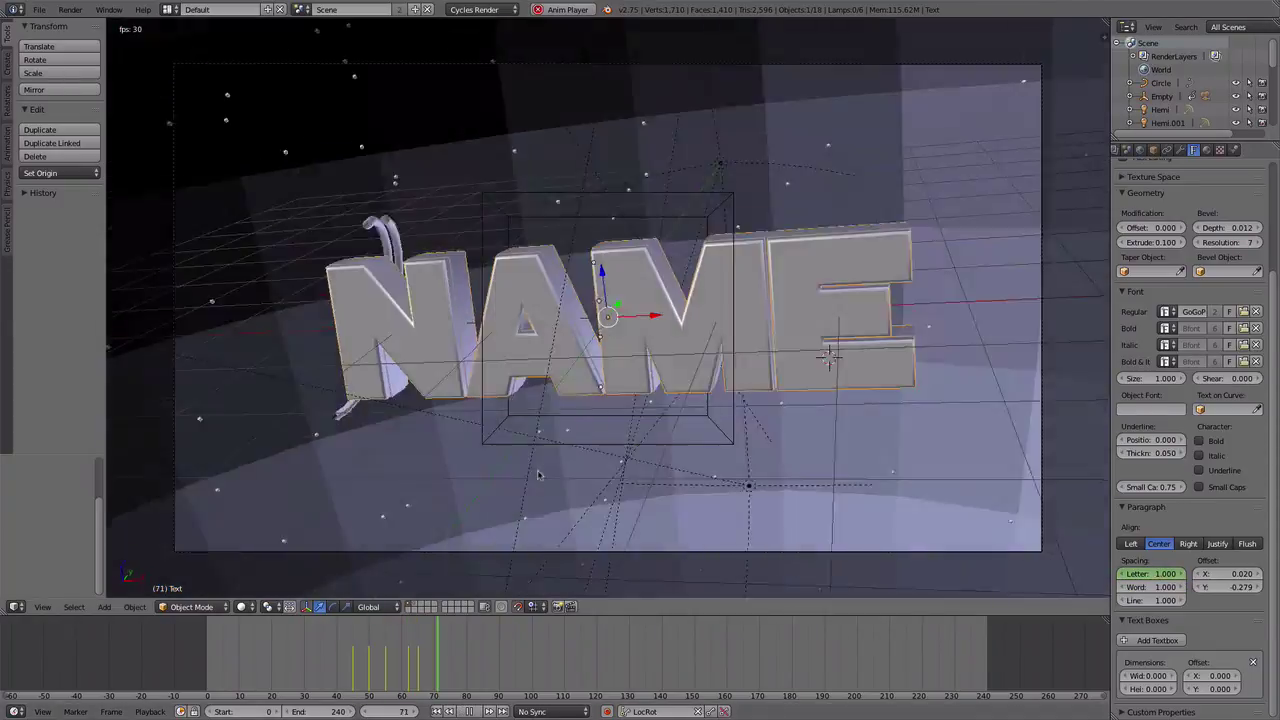
{"action": "left_click", "coordinate": [407, 662]}
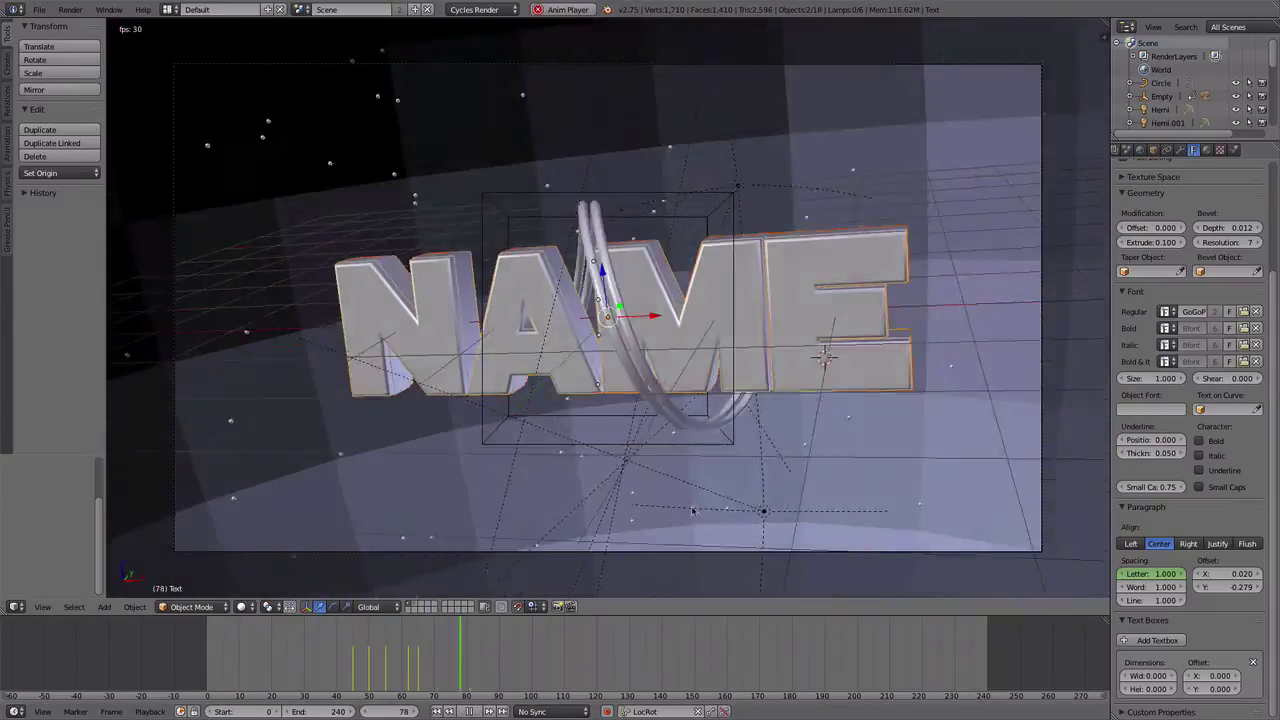
{"action": "left_click", "coordinate": [403, 684]}
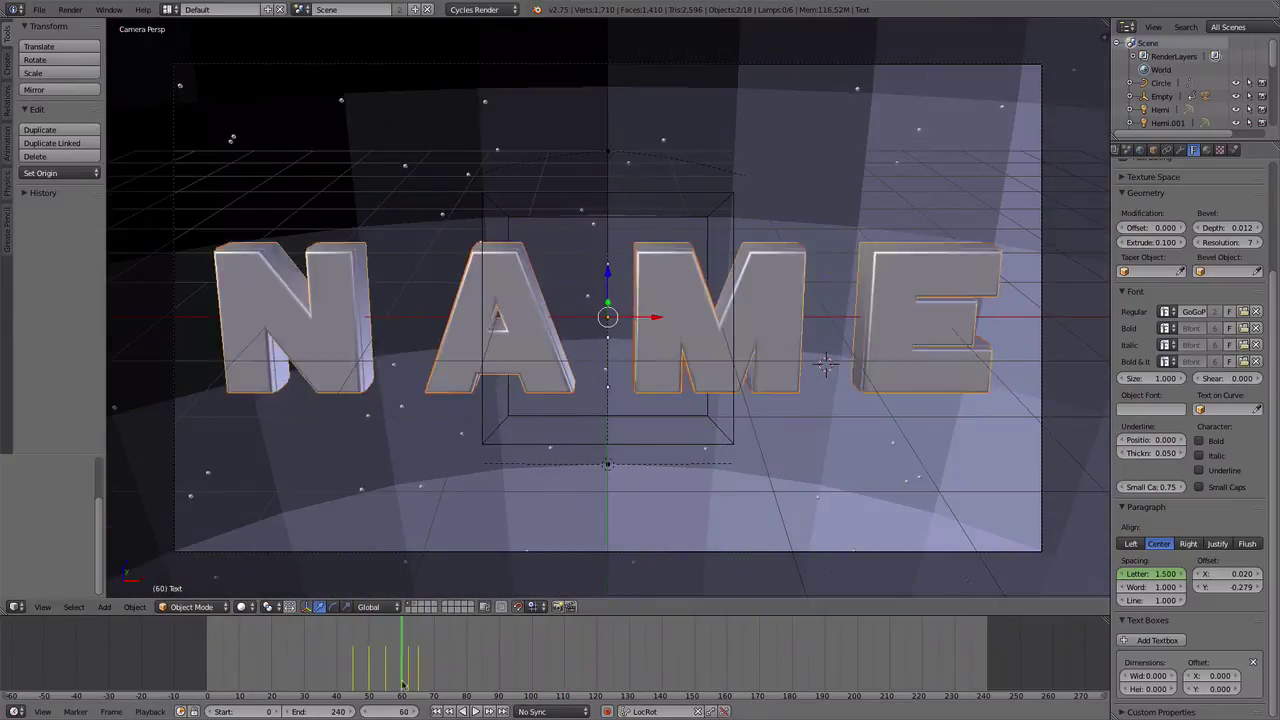
{"action": "left_click_drag", "start_coordinate": [403, 684], "coordinate": [433, 688]}
Keyframe an X-axis tilt of the text at frames 70 and 80, then play it back
{"action": "key", "text": "r"}
{"action": "key", "text": "x"}
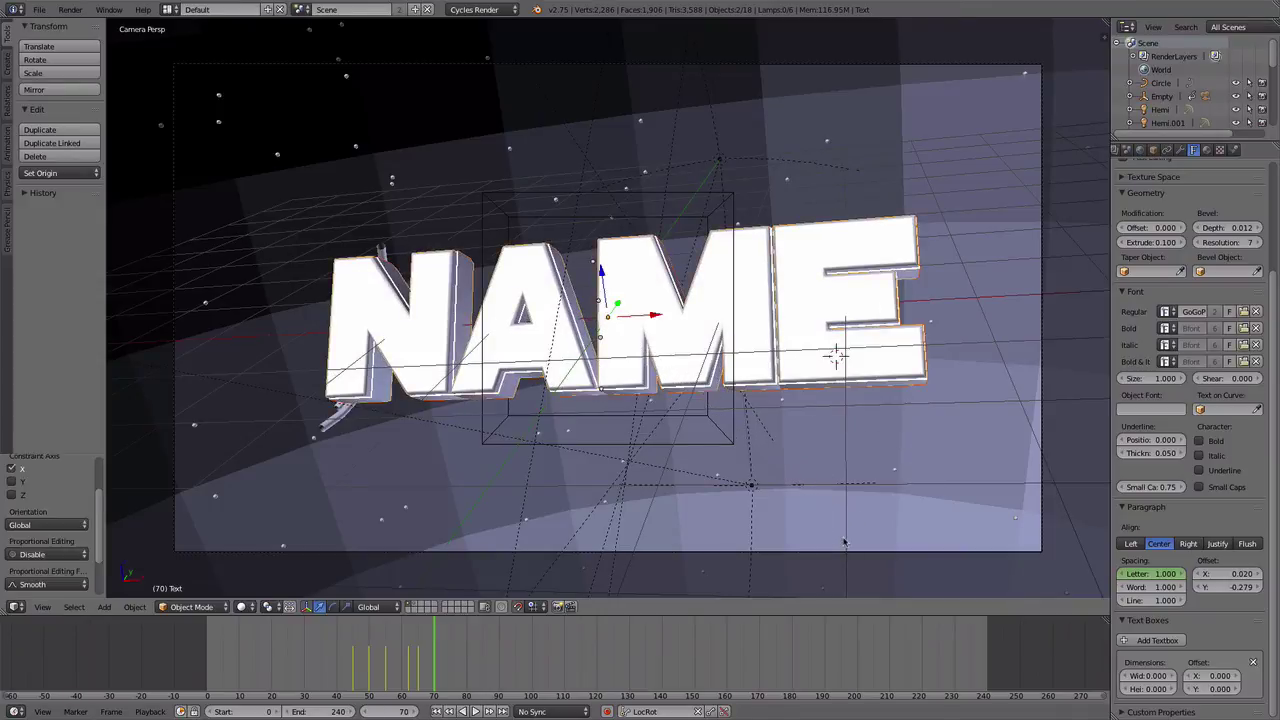
{"action": "key", "text": "i"}
{"action": "key", "text": "Up"}
{"action": "key", "text": "r"}
{"action": "left_click", "coordinate": [924, 474]}
{"action": "key", "text": "alt+a"}
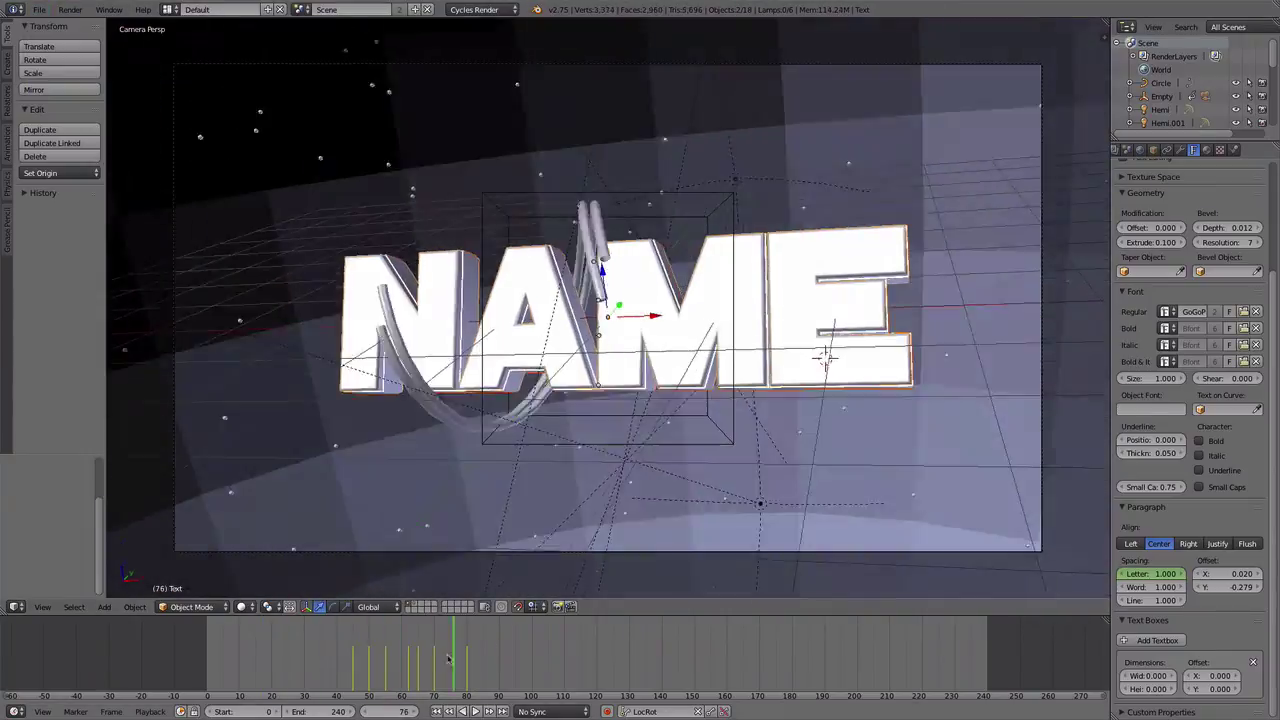
{"action": "key", "text": "alt+a"}
{"action": "left_click", "coordinate": [411, 655]}
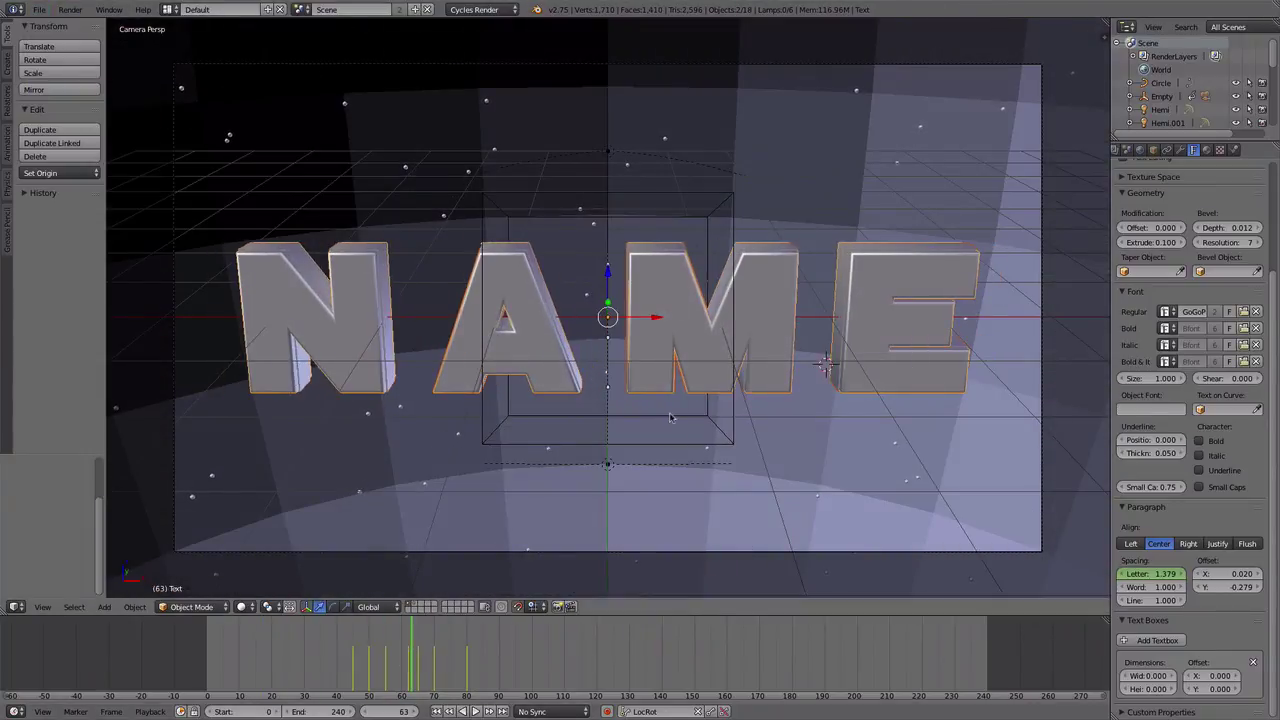
Add a UV sphere at the origin and scale it to half size
{"action": "key", "text": "shift+a"}
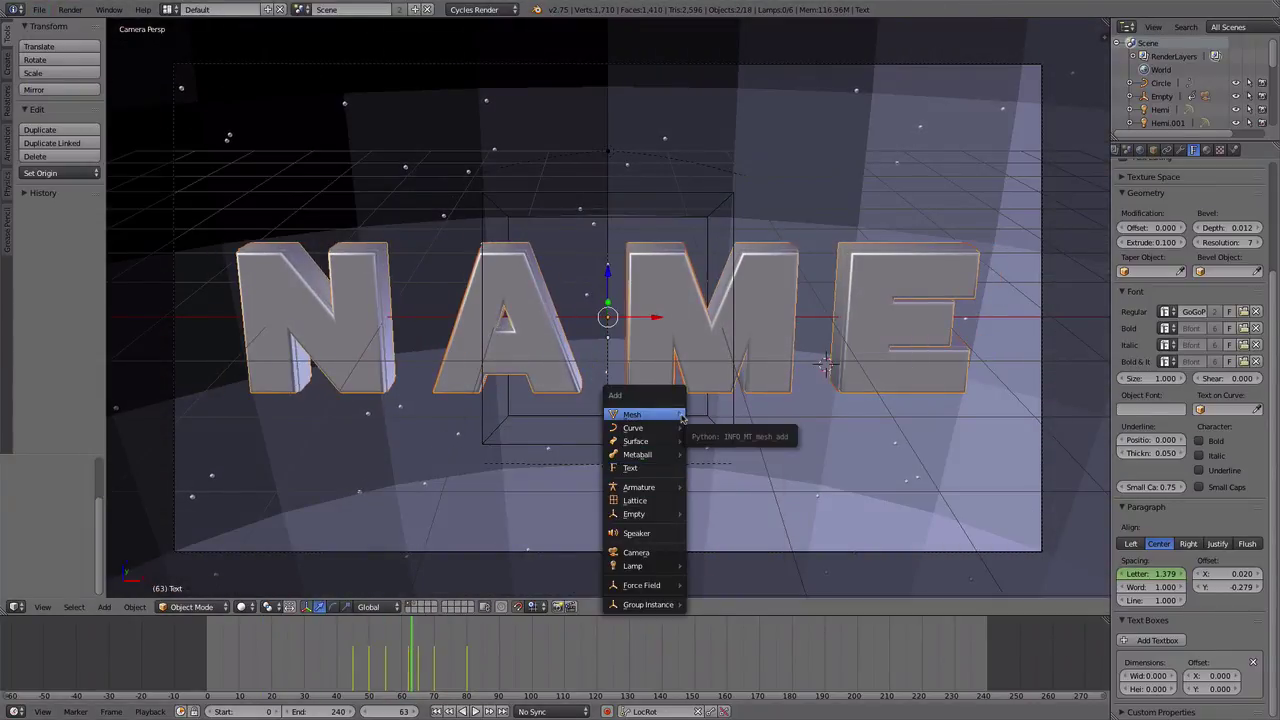
{"action": "left_click", "coordinate": [682, 414]}
{"action": "left_click", "coordinate": [714, 446]}
{"action": "key", "text": "alt+g"}
{"action": "key", "text": "x"}
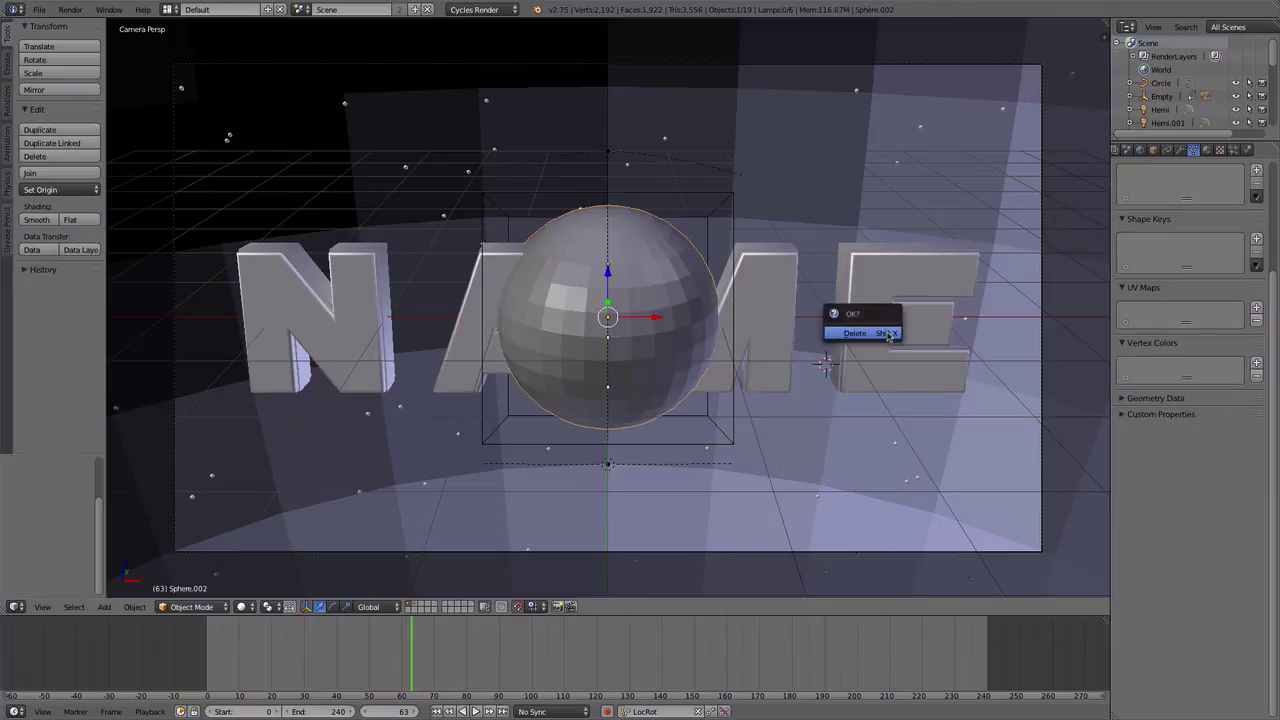
{"action": "key", "text": "s"}
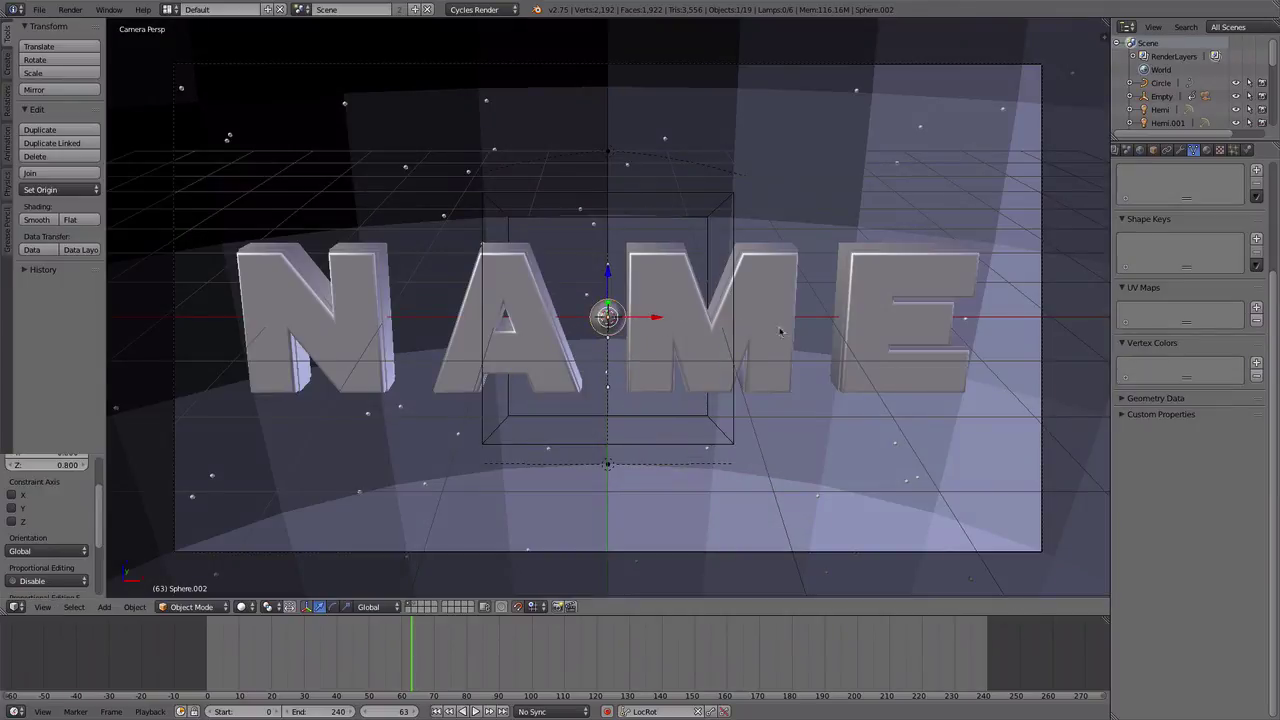
Give the sphere a new particle system with Lifetime Random set to 1.0
{"action": "left_click", "coordinate": [1233, 149]}
{"action": "left_click", "coordinate": [1256, 196]}
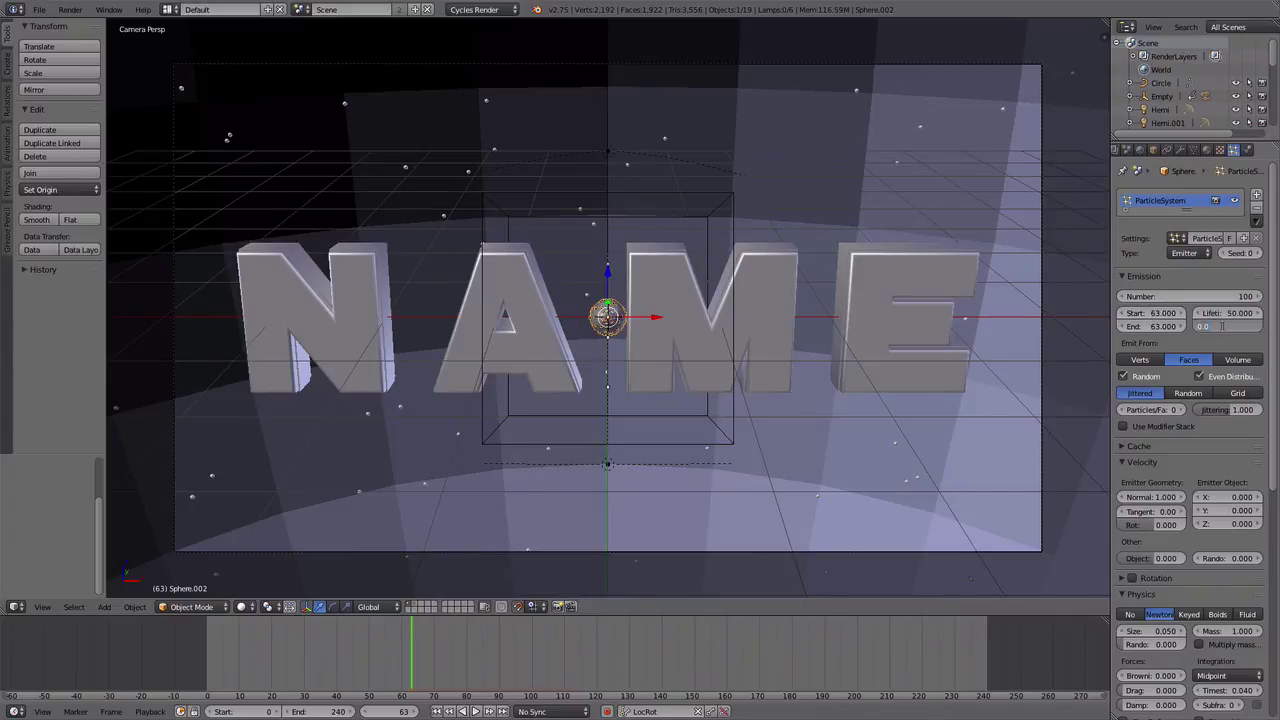
{"action": "type", "text": "1"}
{"action": "key", "text": "Return"}
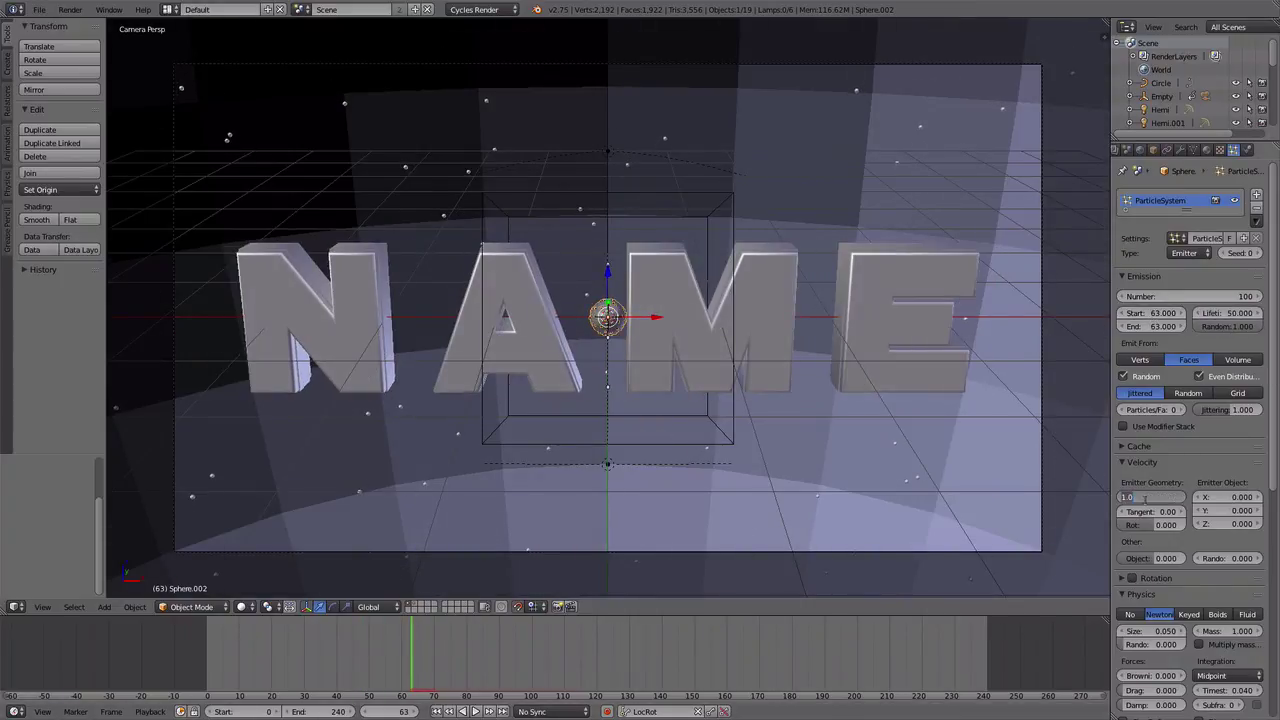
{"action": "key", "text": "Return"}
{"action": "scroll", "coordinate": [1145, 497], "scroll_direction": "down", "scroll_amount": 5}
{"action": "scroll", "coordinate": [1145, 497], "scroll_direction": "down", "scroll_amount": 5}
{"action": "left_click_drag", "start_coordinate": [412, 655], "coordinate": [425, 655]}
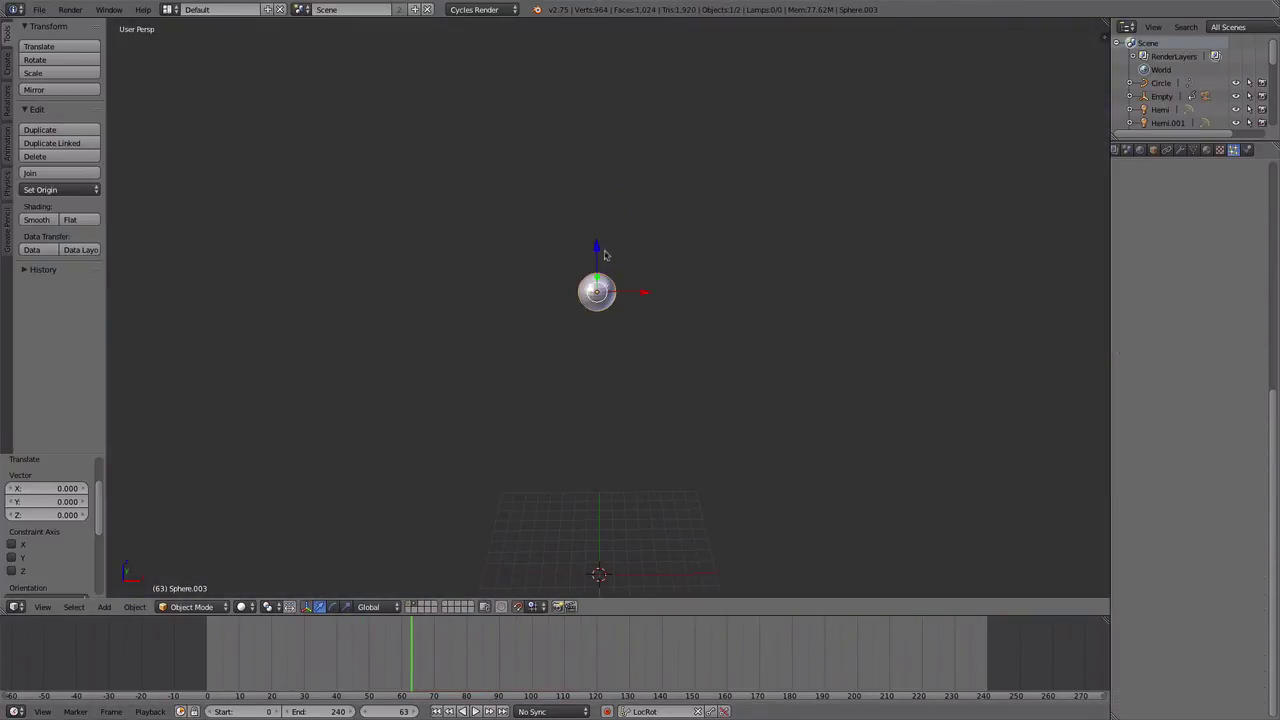
Set the duplicated sphere's material surface to an orange Emission shader
{"action": "left_click", "coordinate": [1200, 310]}
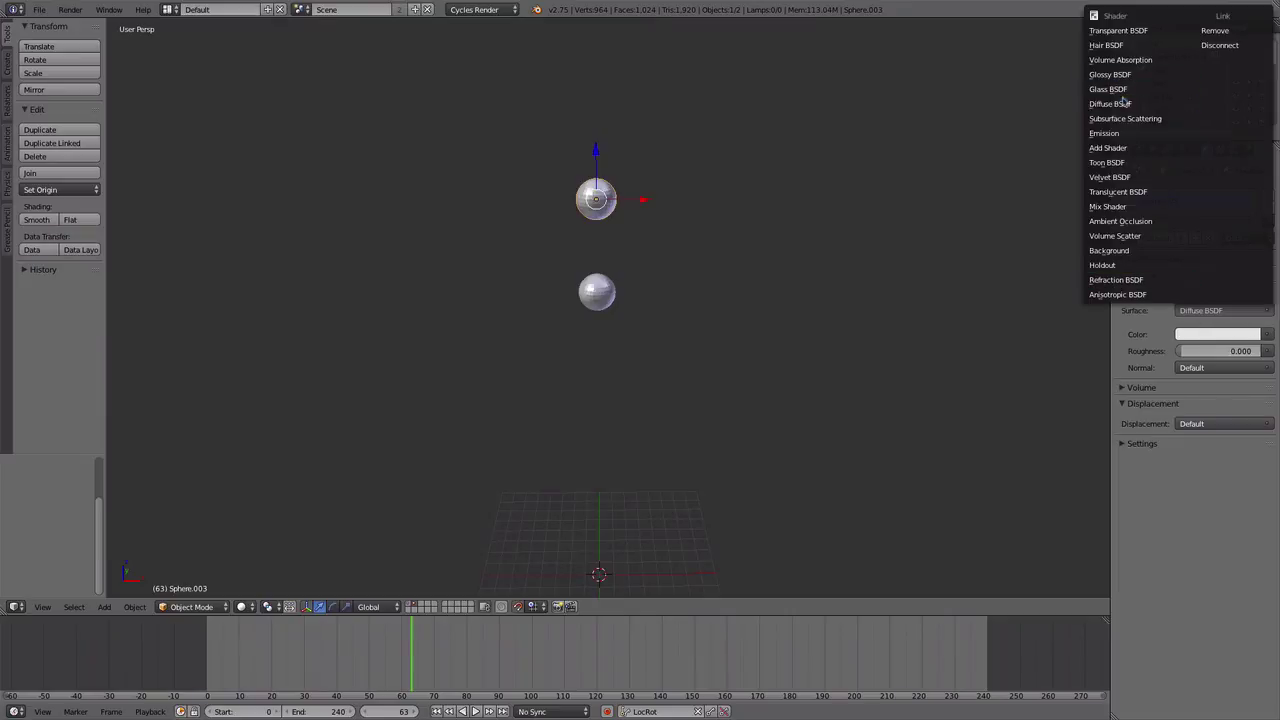
{"action": "left_click", "coordinate": [1105, 133]}
{"action": "left_click", "coordinate": [1231, 337]}
{"action": "left_click_drag", "start_coordinate": [1162, 232], "coordinate": [1191, 240]}
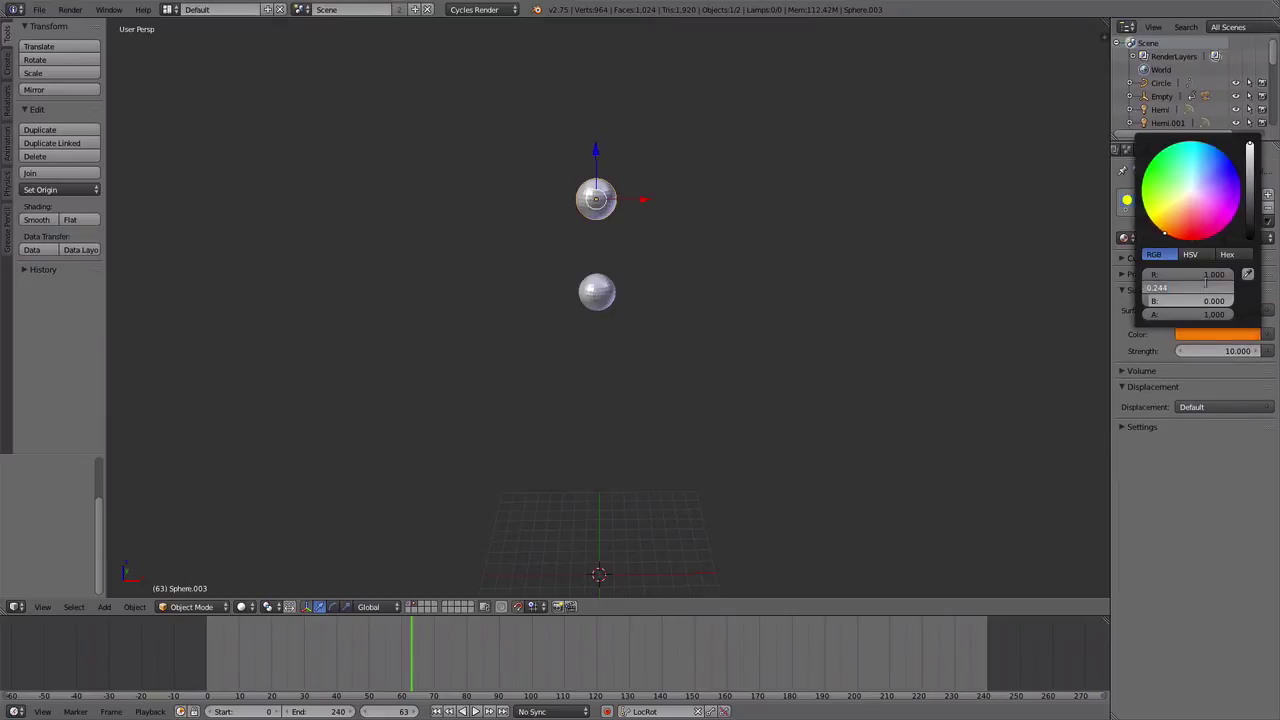
{"action": "key", "text": "Return"}
Rename the duplicated sphere to 'Explosion Particle Ball'
{"action": "left_click", "coordinate": [1153, 150]}
{"action": "left_click", "coordinate": [1187, 194]}
{"action": "type", "text": "Explosion Particle Ball"}
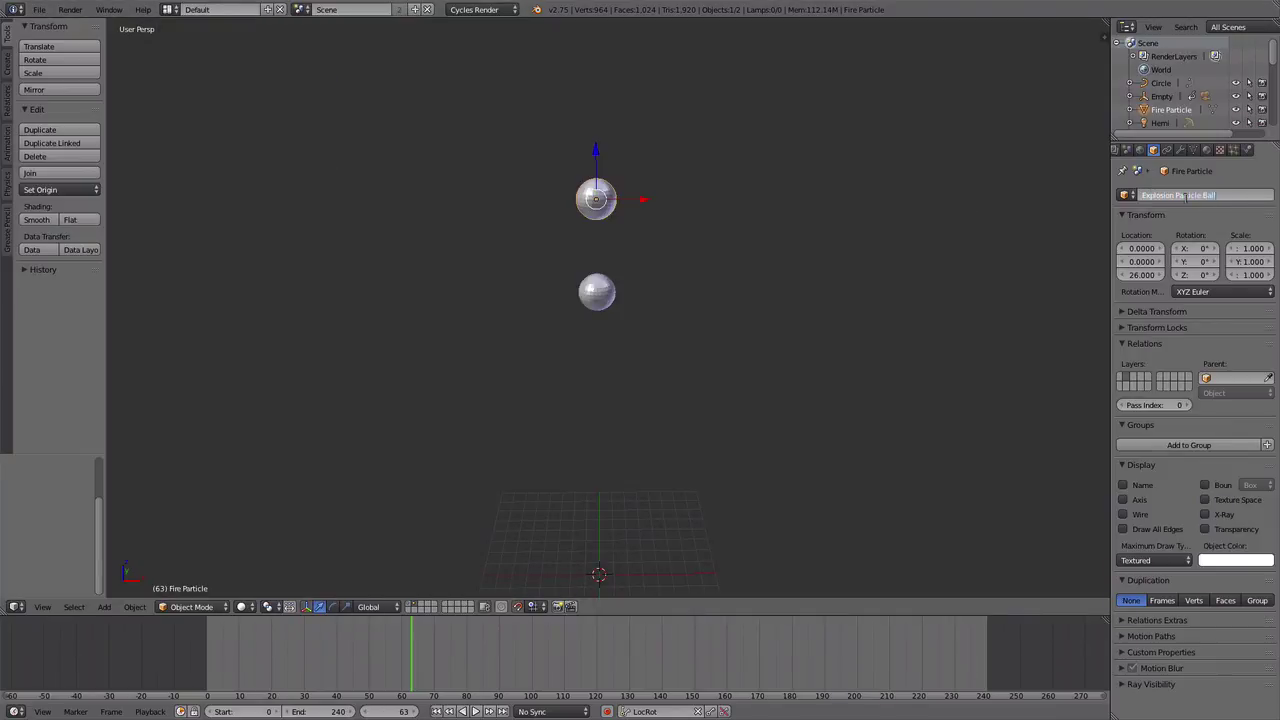
{"action": "key", "text": "Return"}
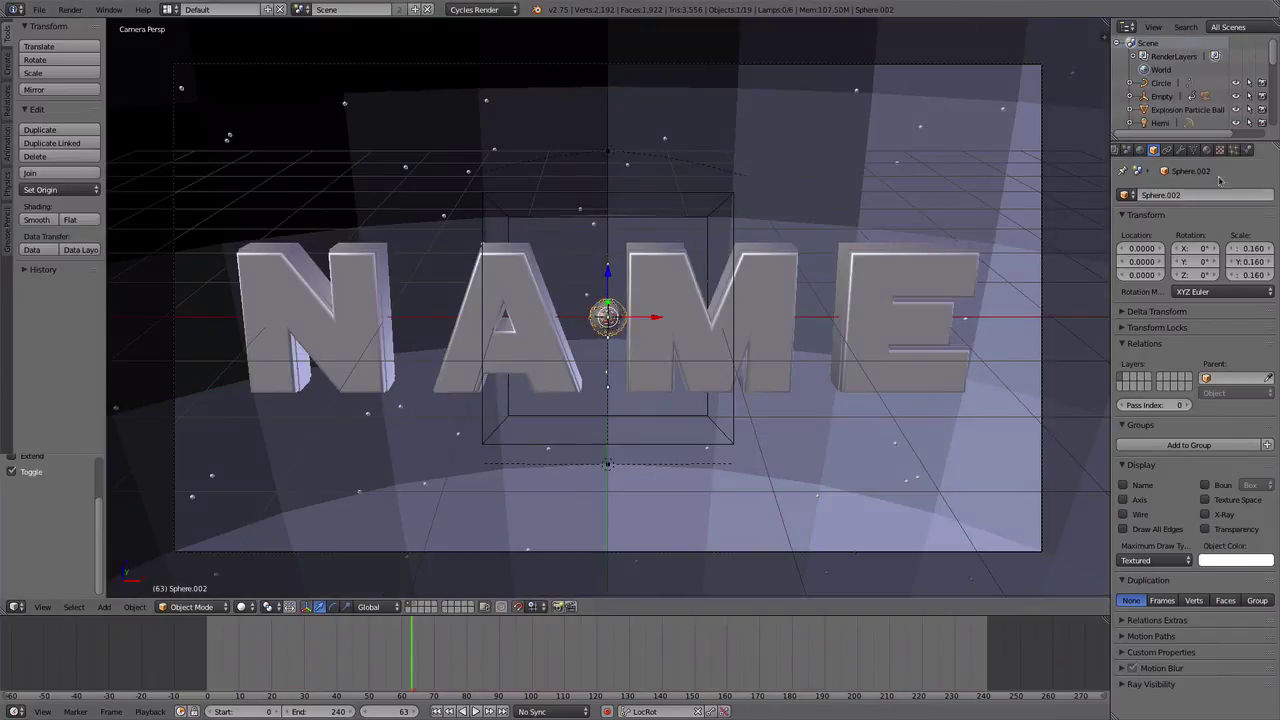
Assign the transparent Material.004 to the emitter sphere
{"action": "left_click", "coordinate": [1206, 150]}
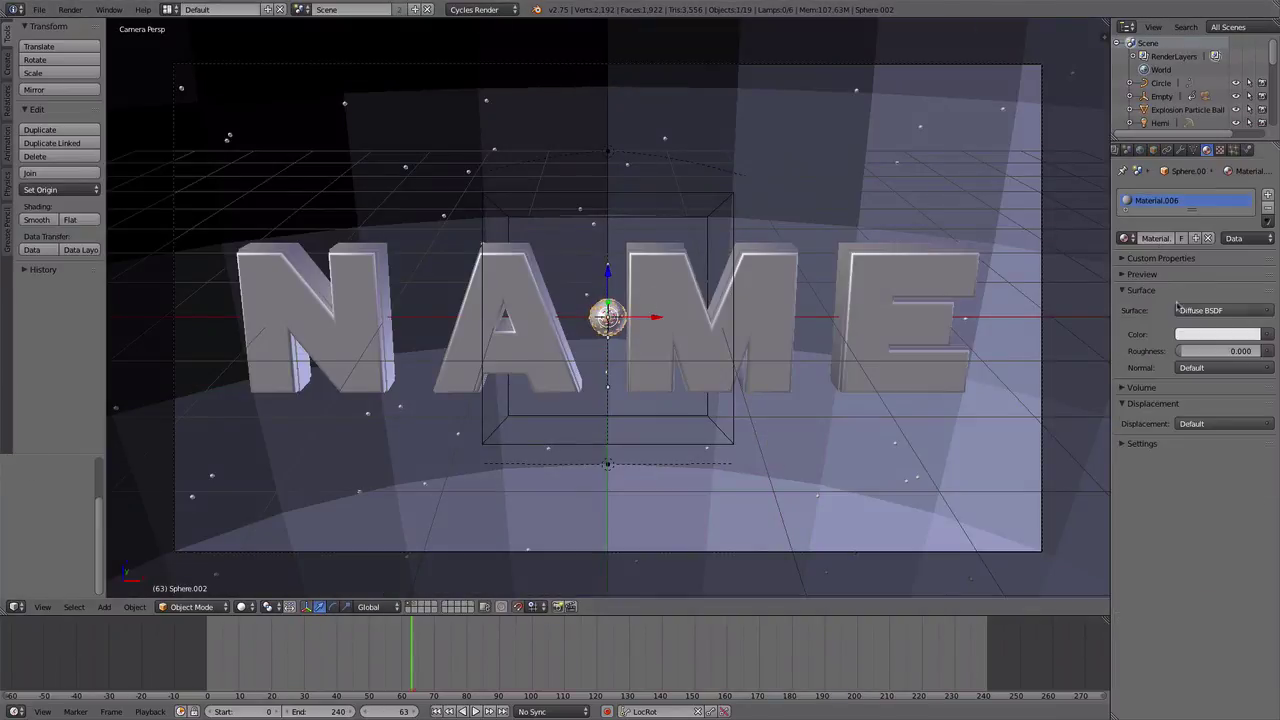
{"action": "left_click", "coordinate": [1127, 238]}
{"action": "left_click", "coordinate": [1060, 309]}
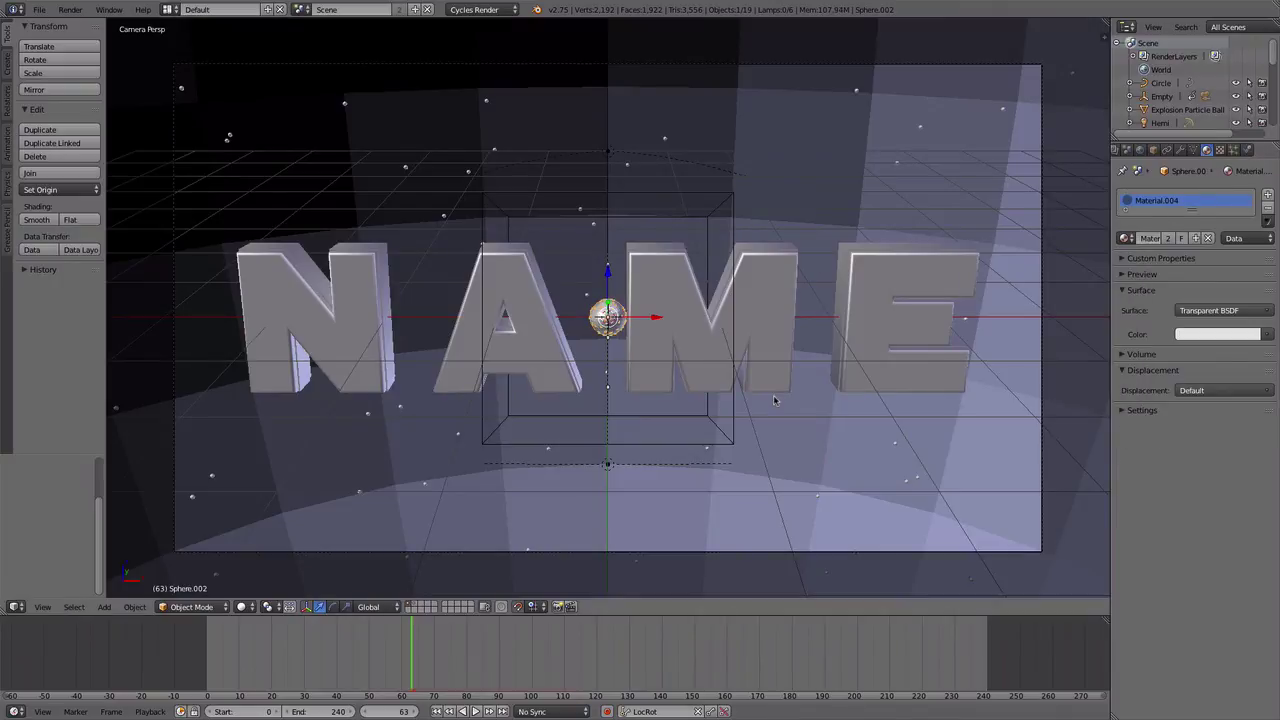
Keyframe the sphere's location, rotation and scale at frame 63, then preview playback
{"action": "key", "text": "i"}
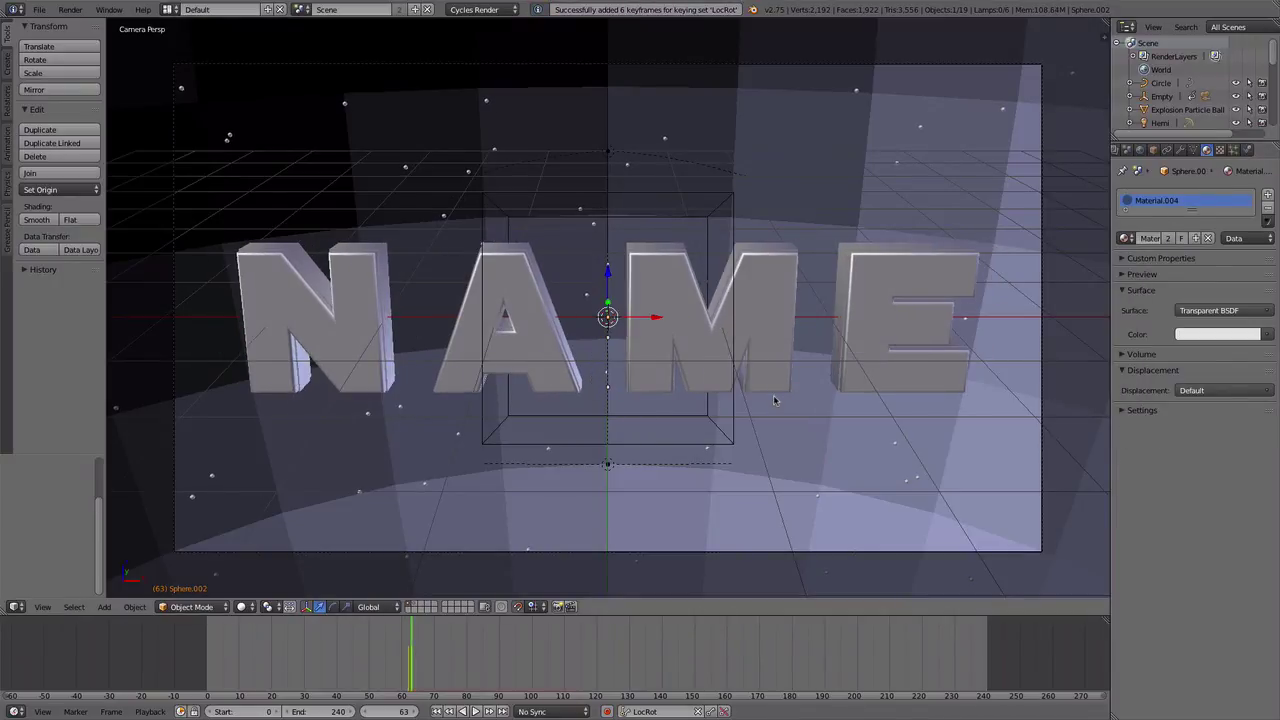
{"action": "key", "text": "i"}
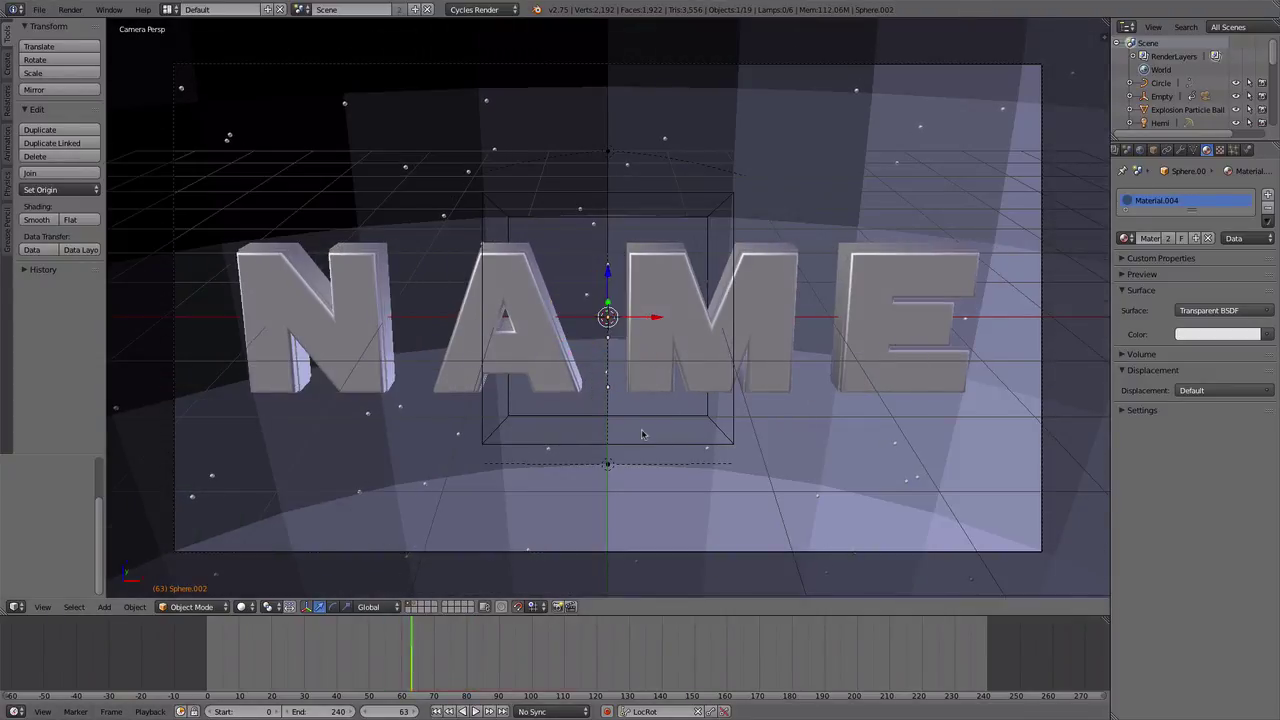
{"action": "left_click", "coordinate": [622, 710]}
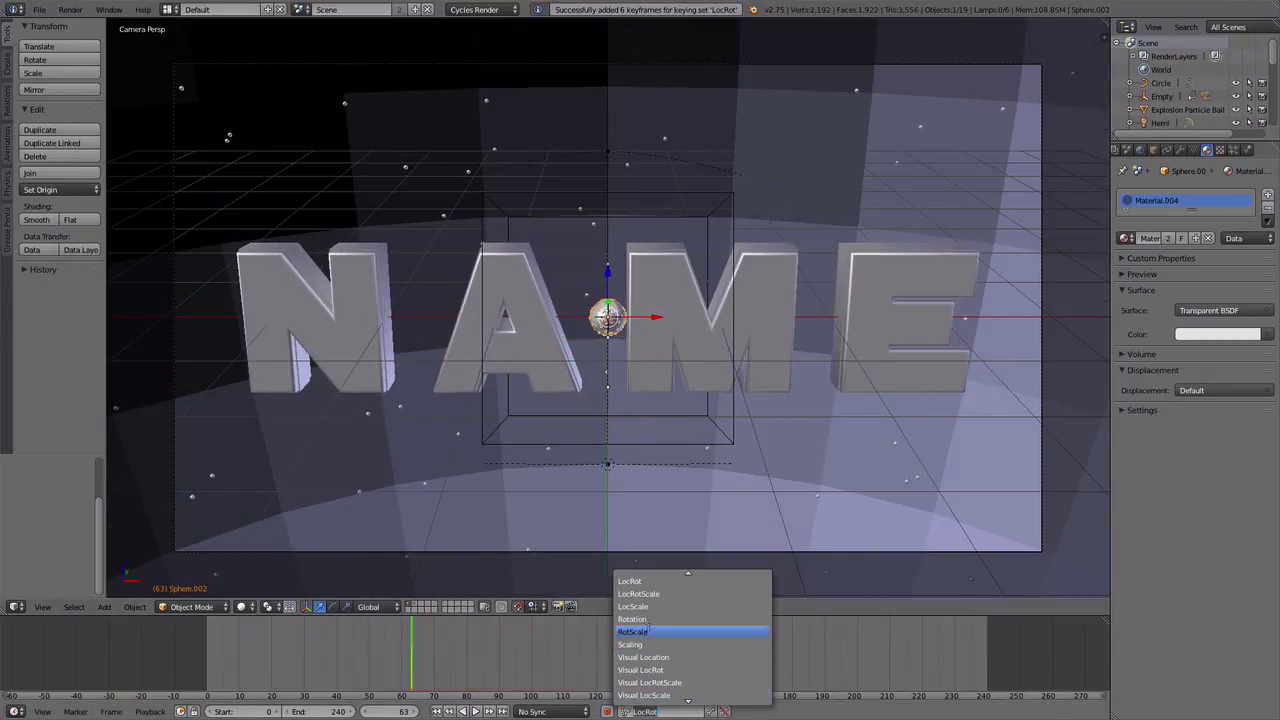
{"action": "left_click", "coordinate": [632, 644]}
{"action": "key", "text": "i"}
{"action": "key", "text": "alt+a"}
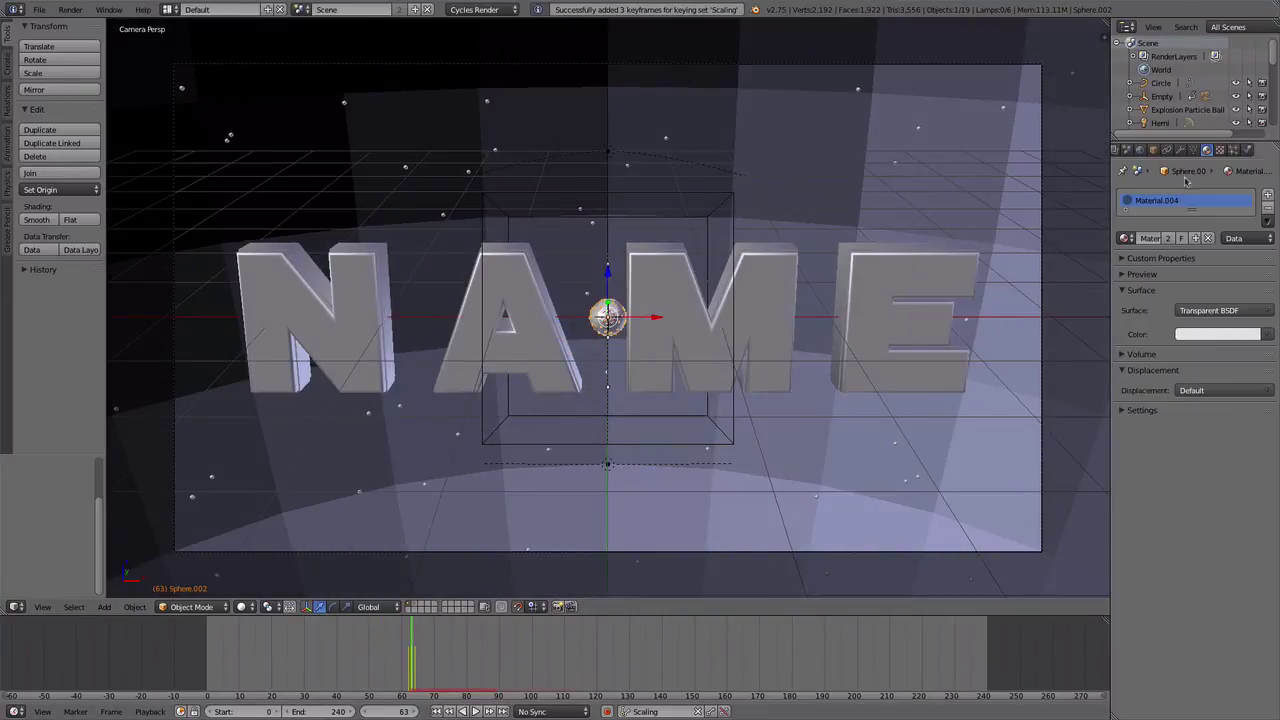
Render the sphere's particles as Explosion Particle Ball copies and preview frame 76
{"action": "left_click", "coordinate": [1233, 149]}
{"action": "left_click", "coordinate": [1218, 440]}
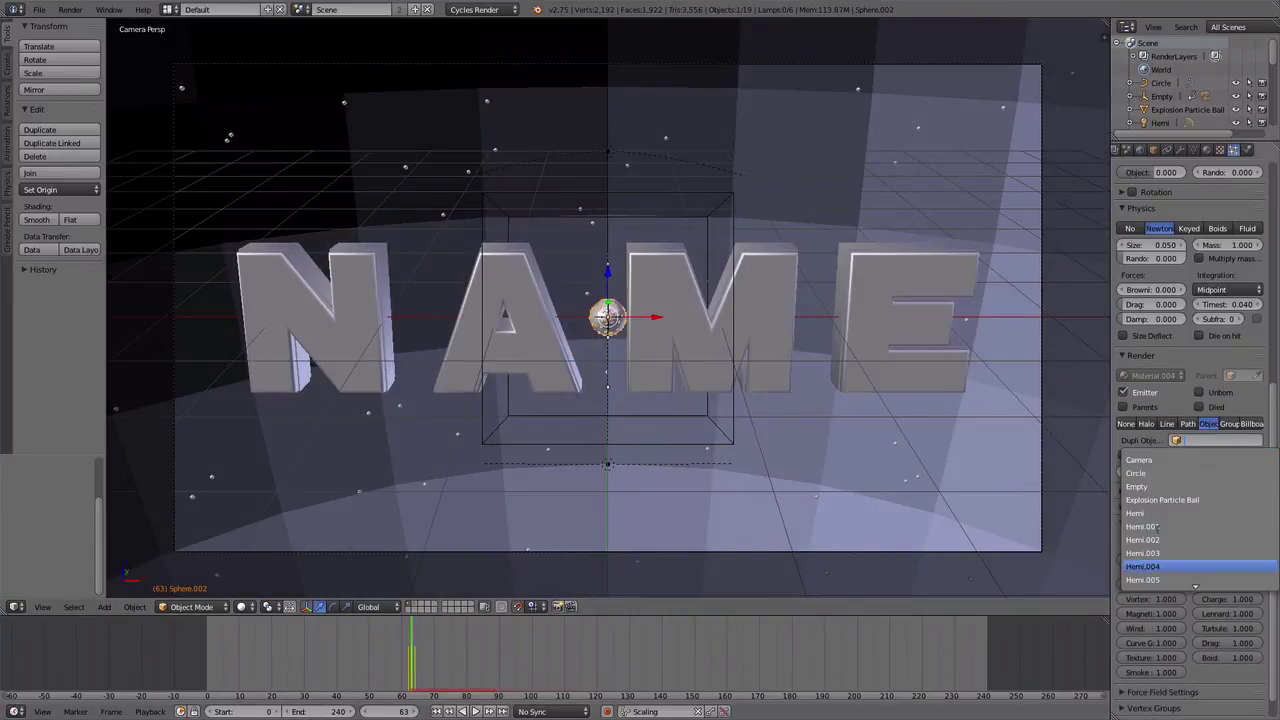
{"action": "left_click", "coordinate": [1157, 528]}
{"action": "mouse_move", "coordinate": [414, 655]}
{"action": "left_mouse_down"}
{"action": "mouse_move", "coordinate": [455, 655]}
{"action": "mouse_move", "coordinate": [440, 655]}
{"action": "left_mouse_up"}
Test-render frame 72, check the render settings, and render it again
{"action": "left_click", "coordinate": [70, 9]}
{"action": "left_click", "coordinate": [65, 28]}
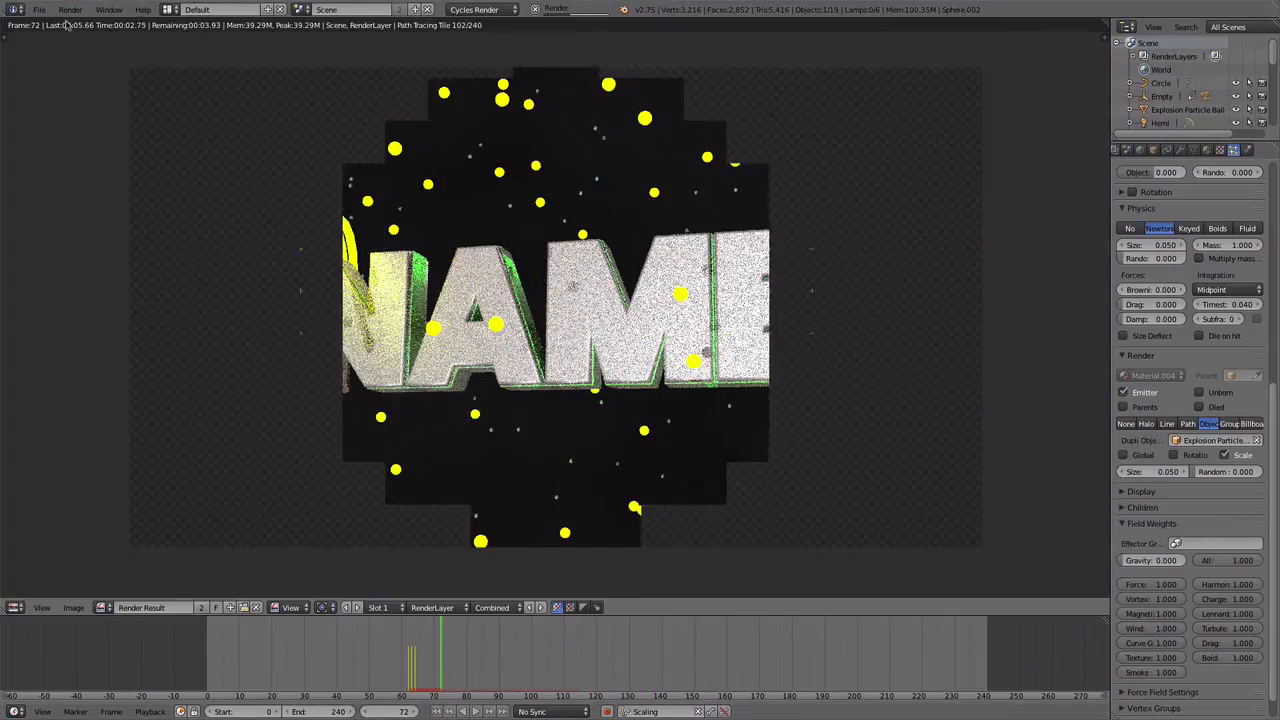
{"action": "key", "text": "Escape"}
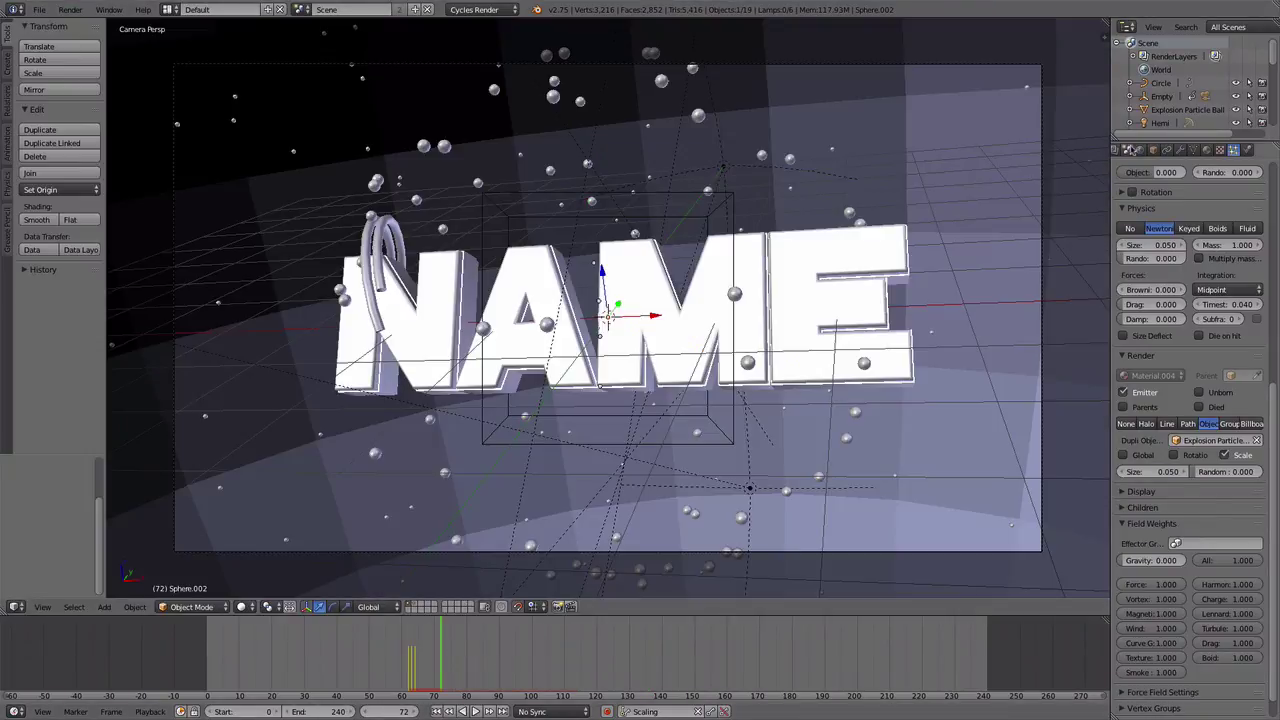
{"action": "left_click", "coordinate": [1127, 149]}
{"action": "left_click", "coordinate": [70, 9]}
{"action": "left_click", "coordinate": [65, 28]}
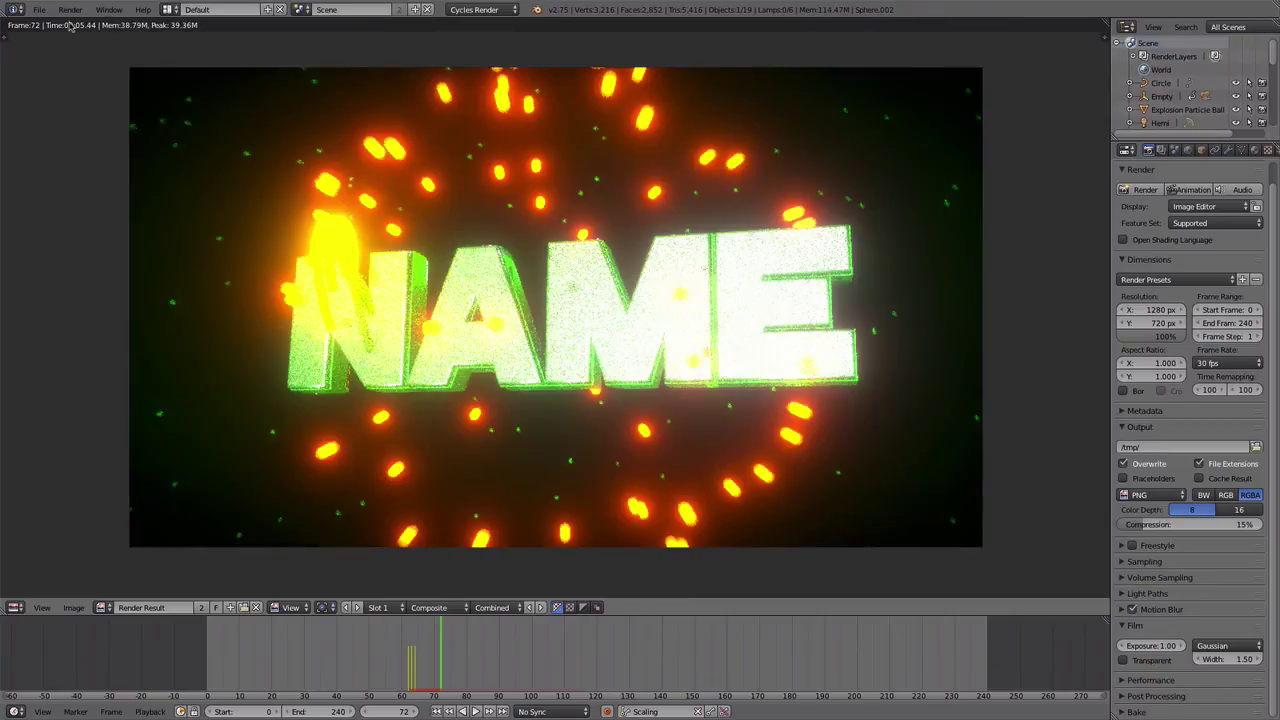
{"action": "key", "text": "Escape"}
Stop playback at frame 50 and render only a border region around the NAME text
{"action": "left_click", "coordinate": [39, 9]}
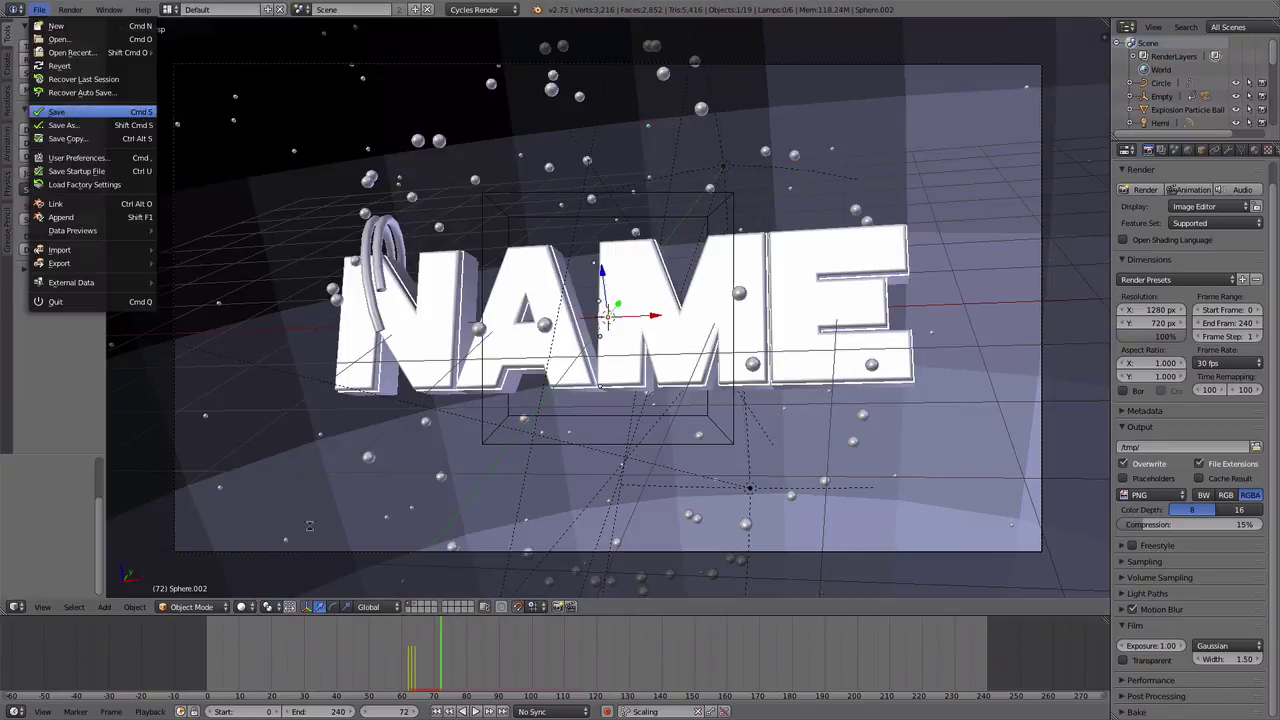
{"action": "key", "text": "Escape"}
{"action": "key", "text": "alt+a"}
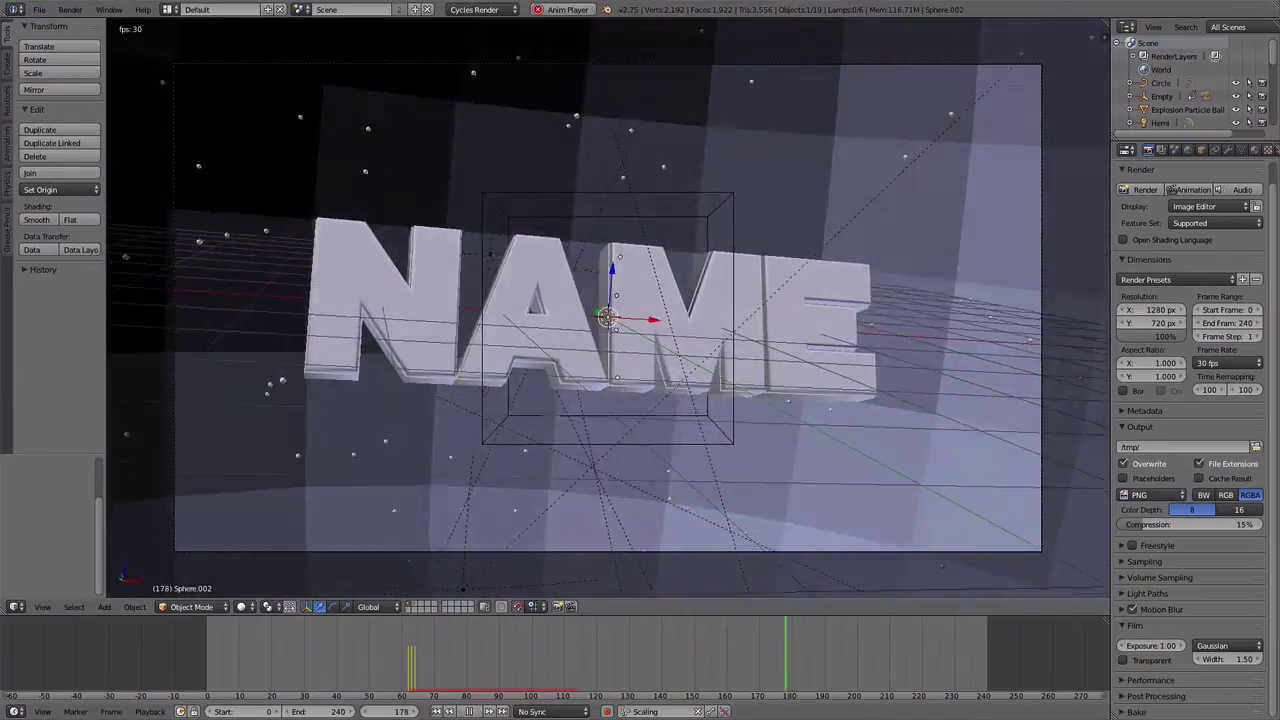
{"action": "key", "text": "alt+a"}
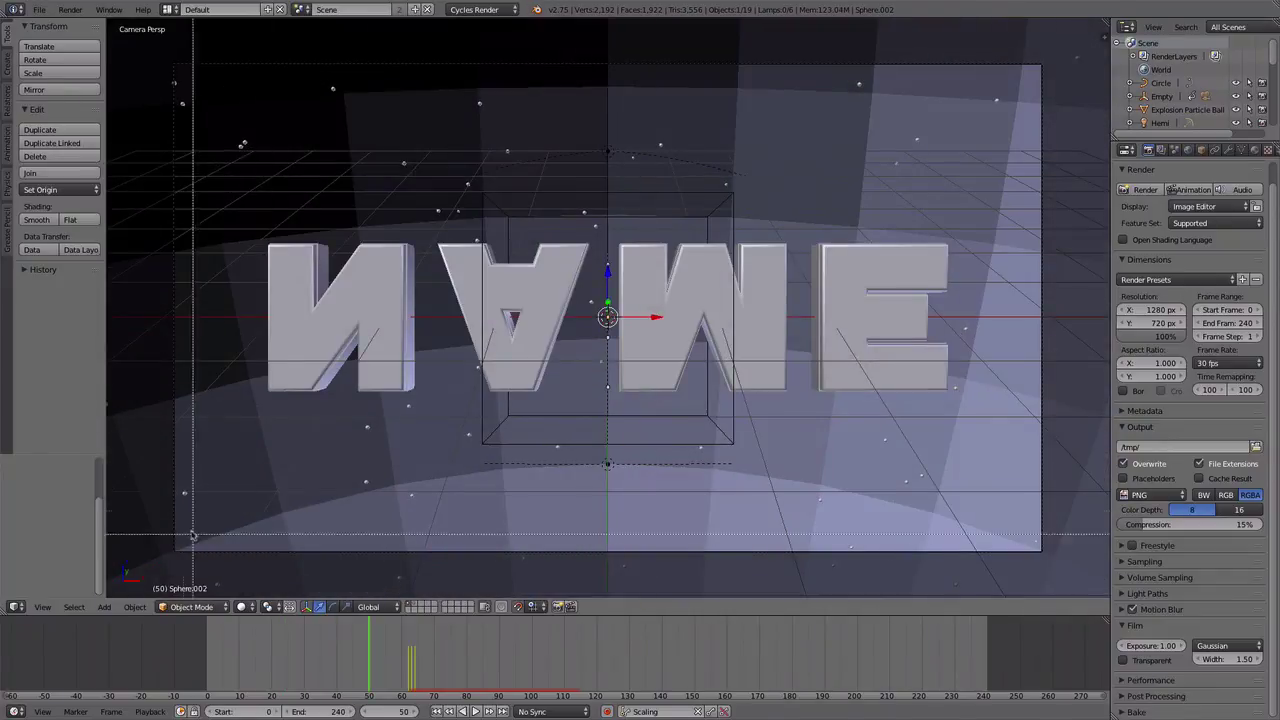
{"action": "left_click_drag", "start_coordinate": [174, 511], "coordinate": [953, 145]}
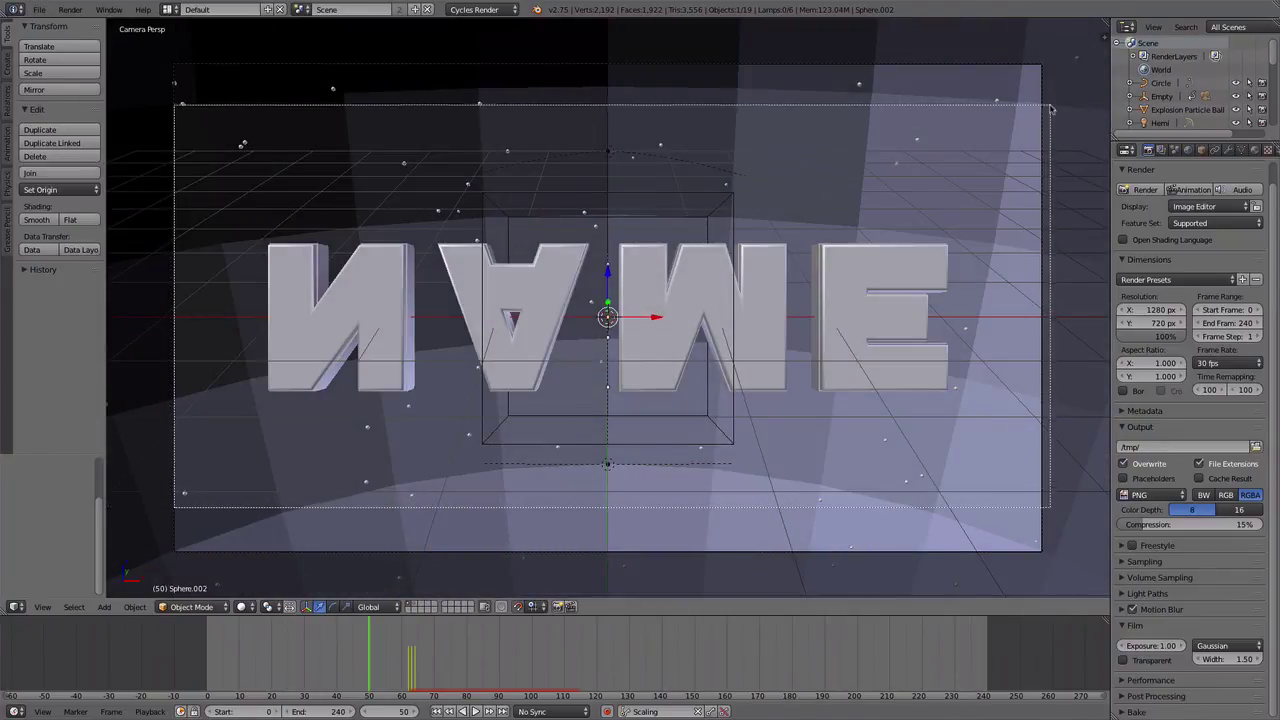
{"action": "left_click_drag", "start_coordinate": [1050, 108], "coordinate": [1053, 110]}
{"action": "left_click", "coordinate": [90, 25]}
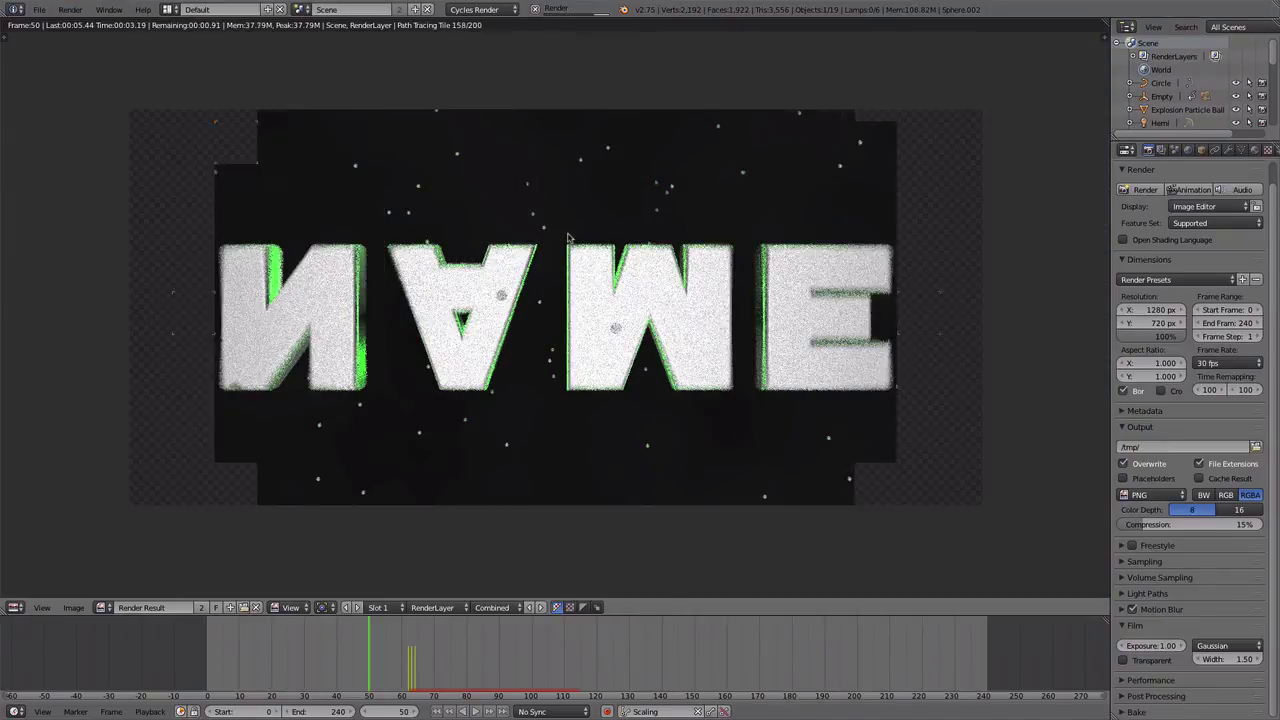